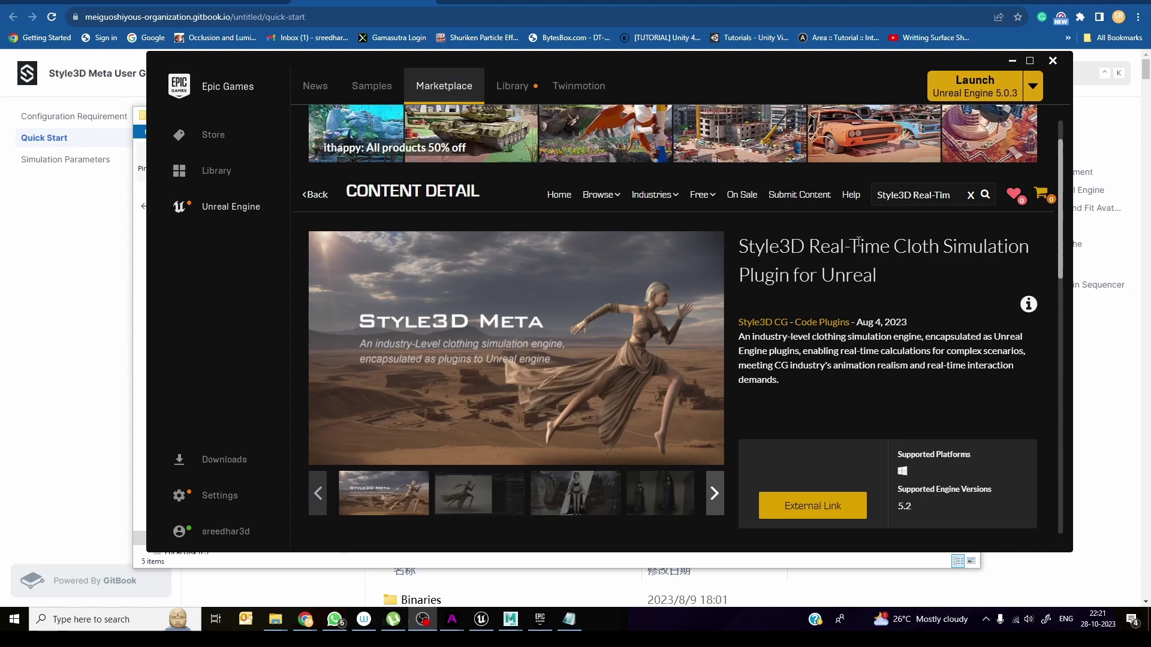
Review the Style3D Real-Time Cloth Simulation Plugin for Unreal listing in the marketplace
drag(751, 249, 939, 264)
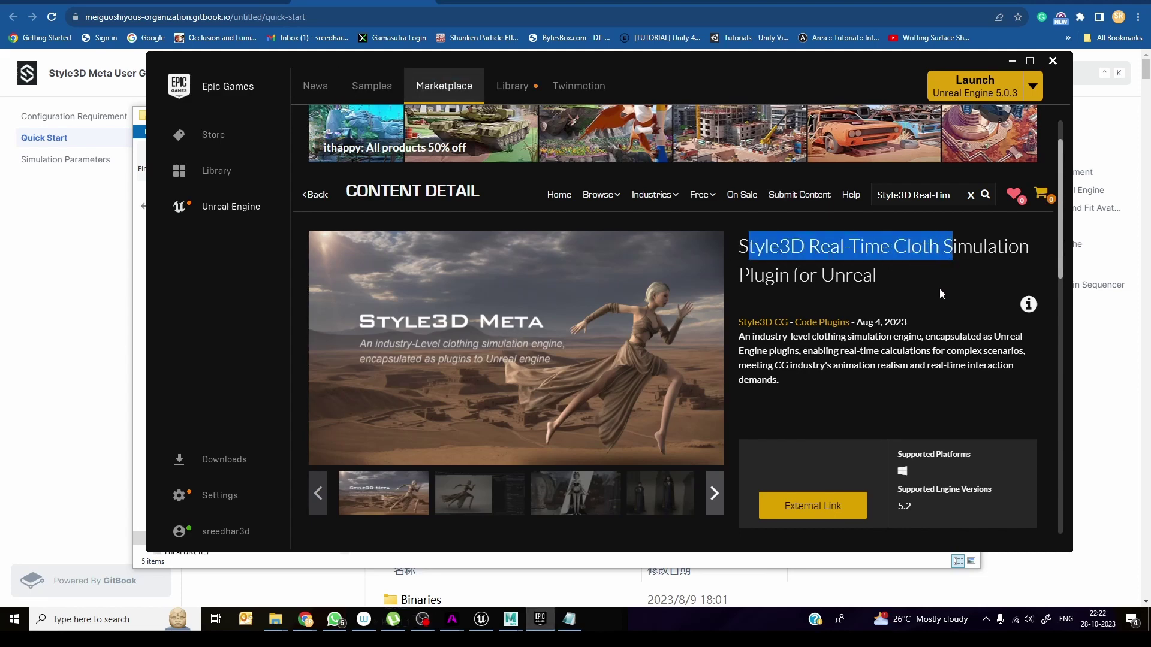
click(912, 298)
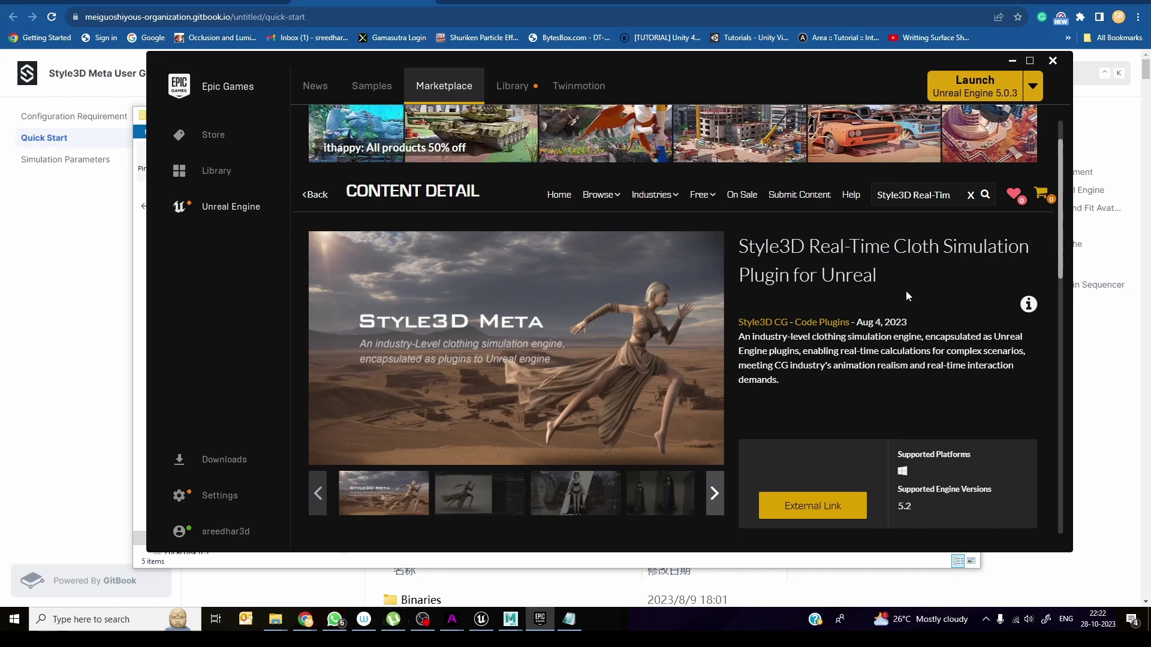
scroll(647, 414, down, 5)
scroll(647, 414, down, 1)
scroll(645, 416, up, 6)
Switch to the xstyle3d.com page in the browser and review its Style3D Atelier and Style3D Meta download section
click(215, 2)
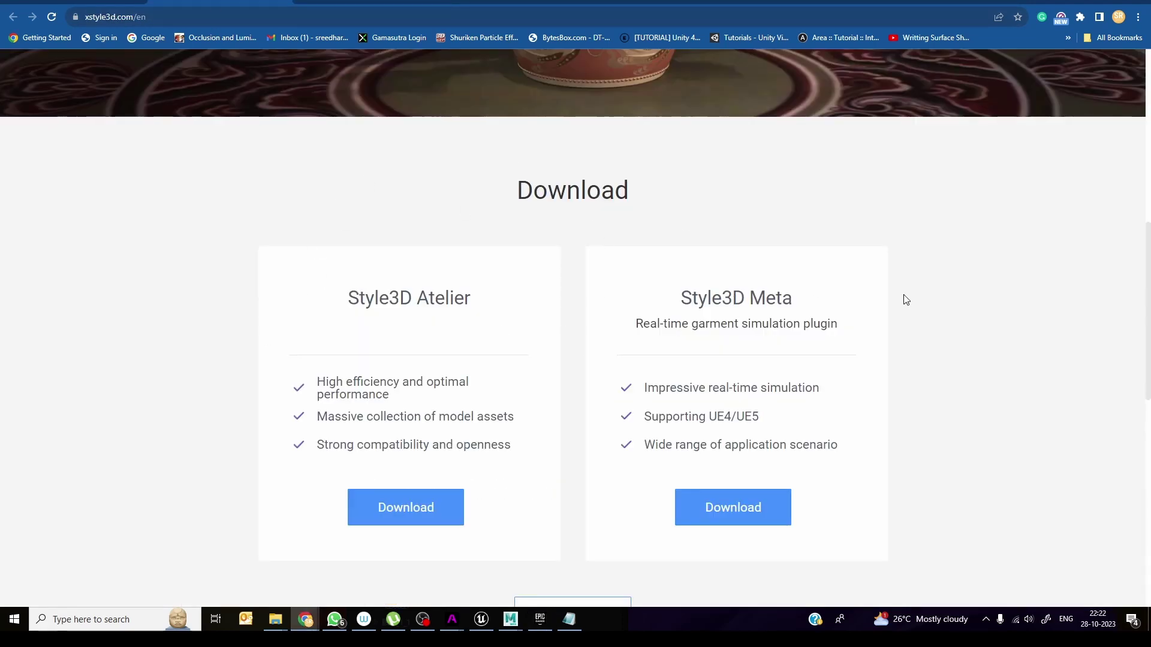
scroll(682, 465, down, 6)
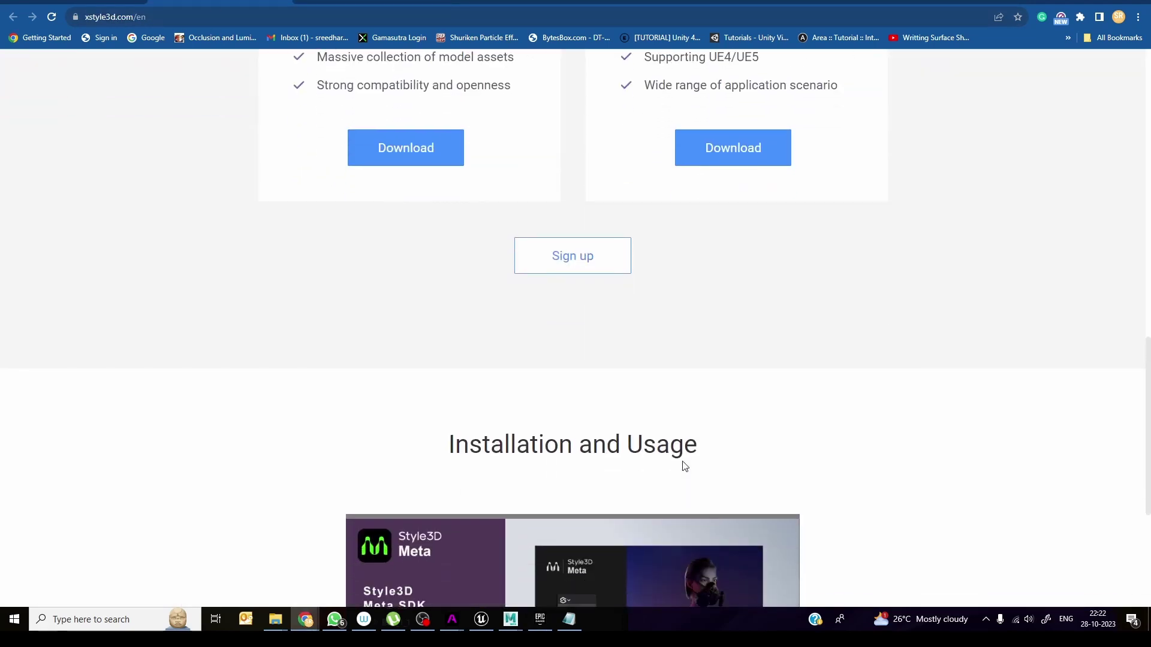
scroll(659, 305, up, 4)
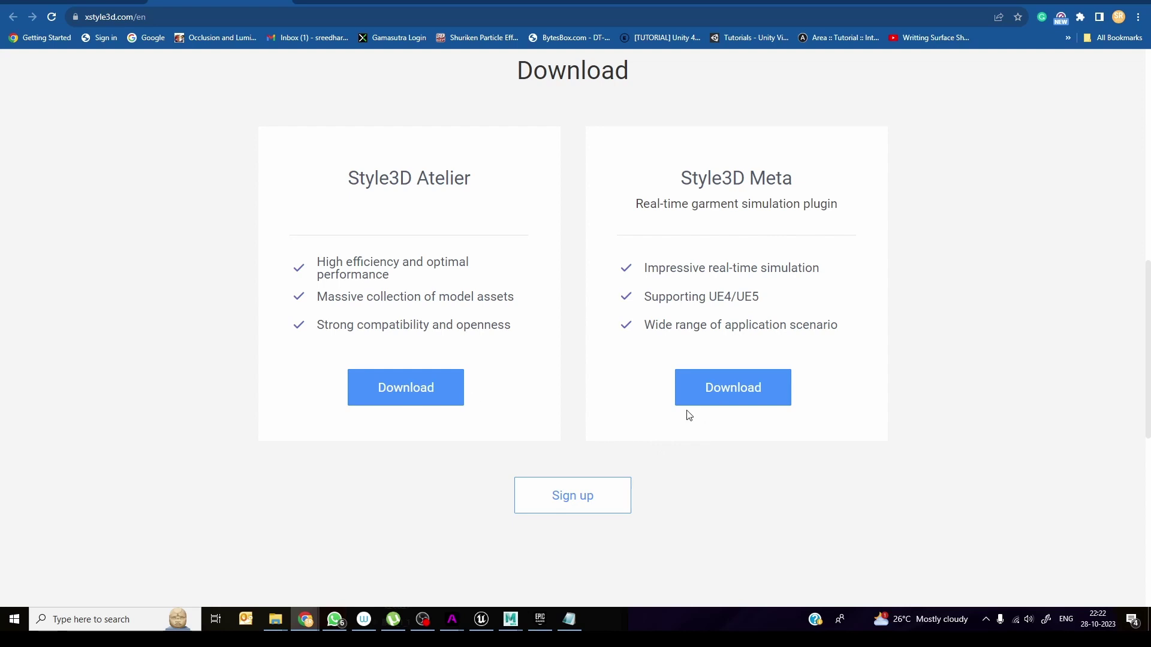
Switch to File Explorer and locate the Style3DAtelier installer in the Style3DMeta_V1.5.2 folder
click(275, 619)
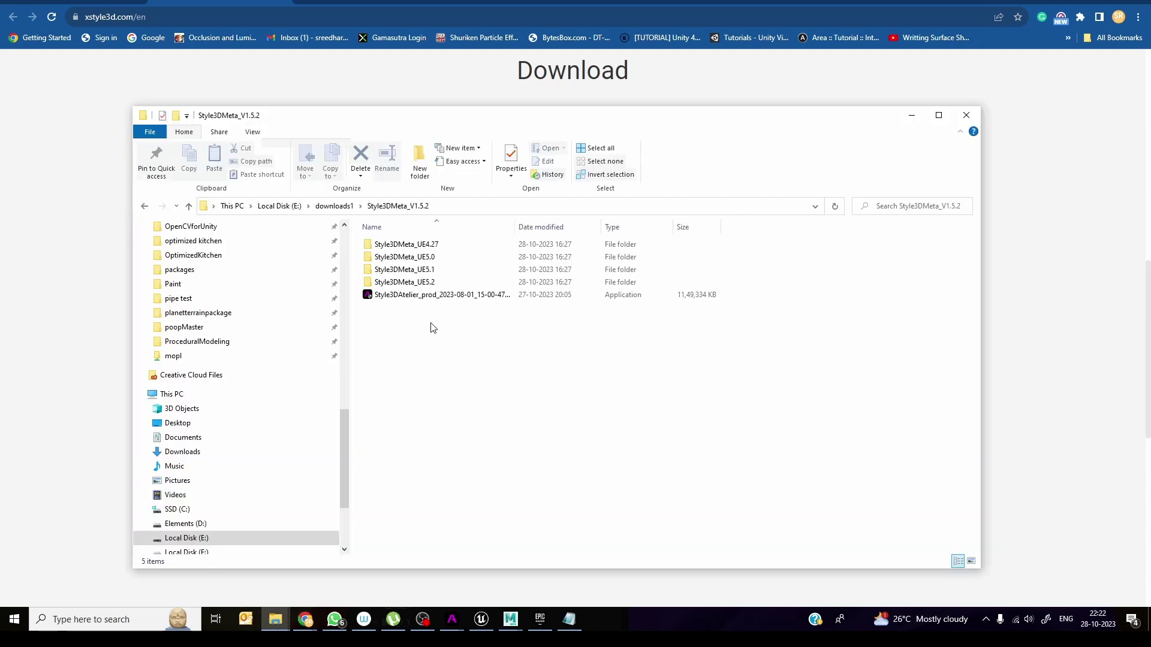
click(447, 296)
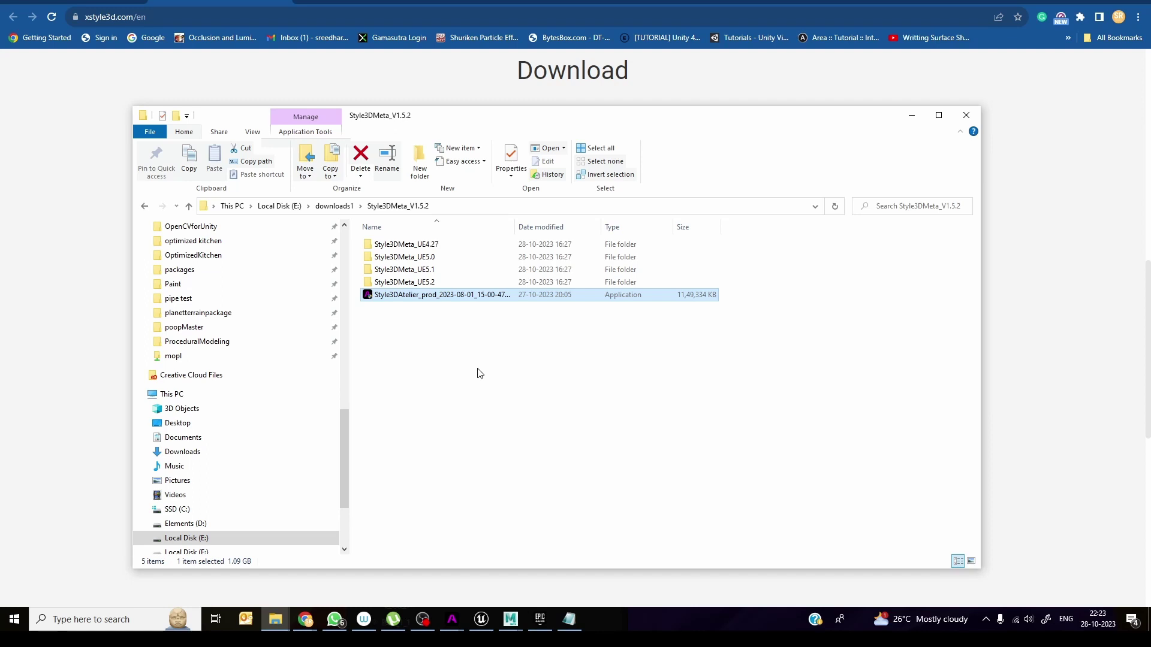
click(477, 373)
click(460, 298)
click(497, 400)
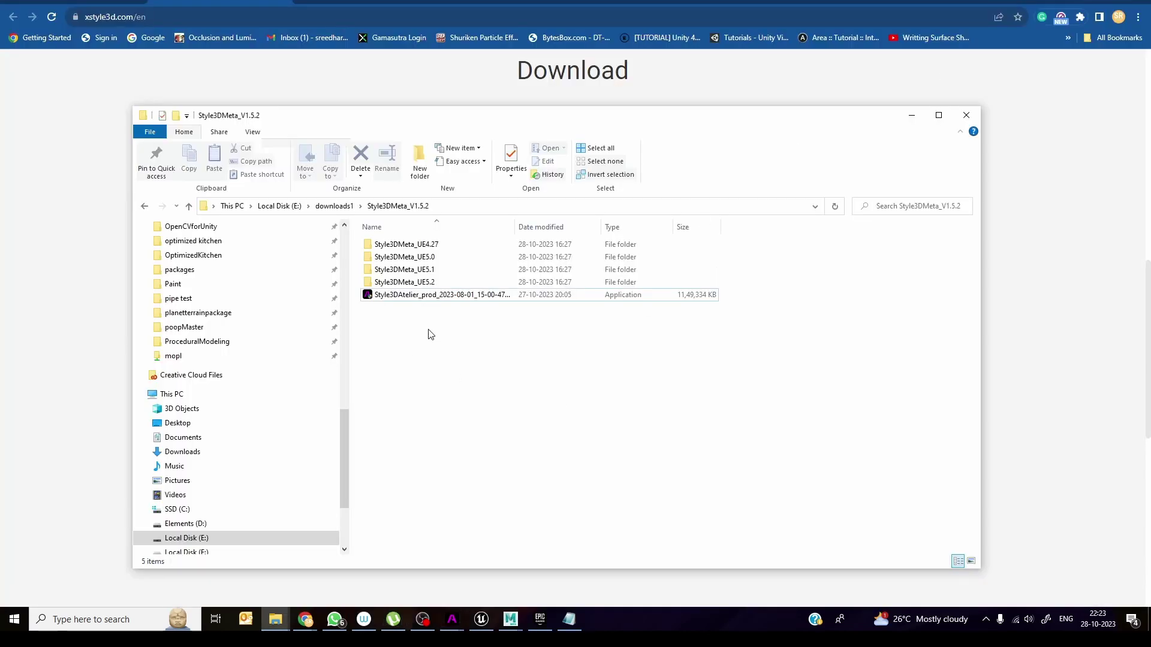
Inspect the contents of the Style3DMeta_UE5.1 plugin folder, and return to the Style3DMeta_V1.5.2 folder
click(441, 271)
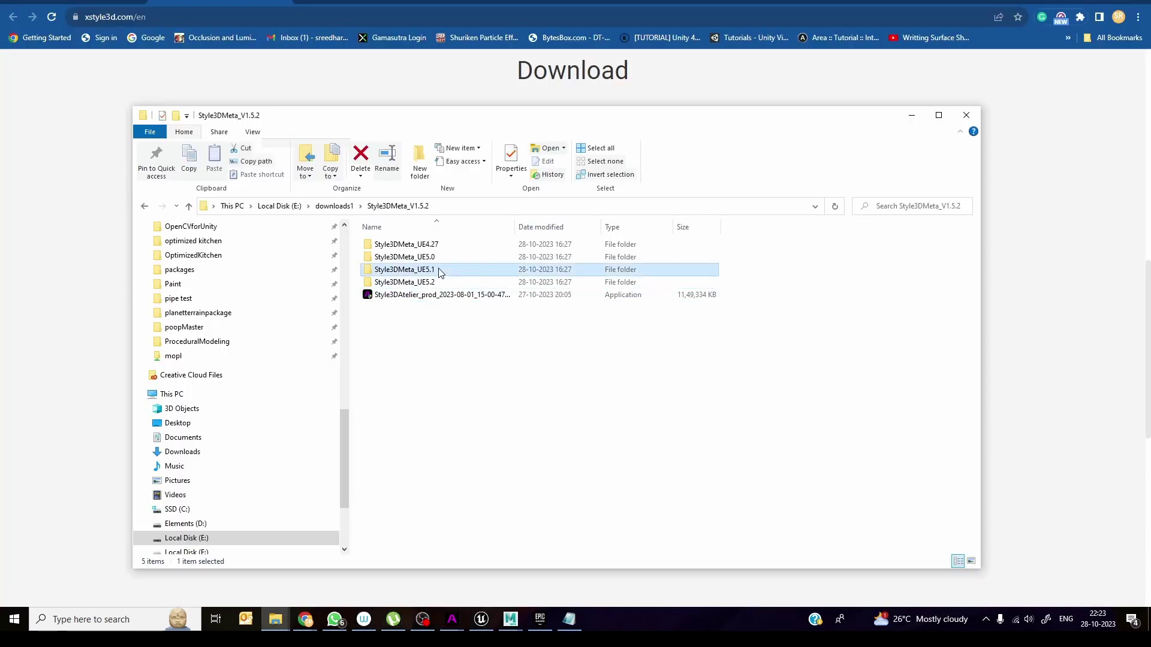
double_click(436, 271)
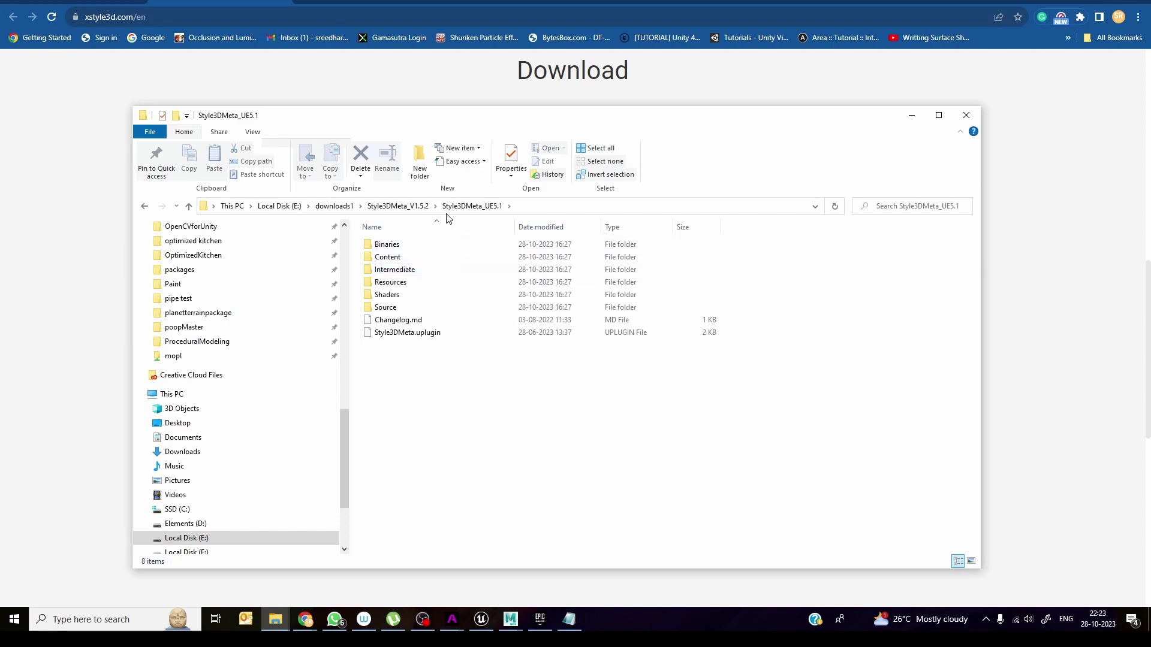
click(399, 206)
click(444, 359)
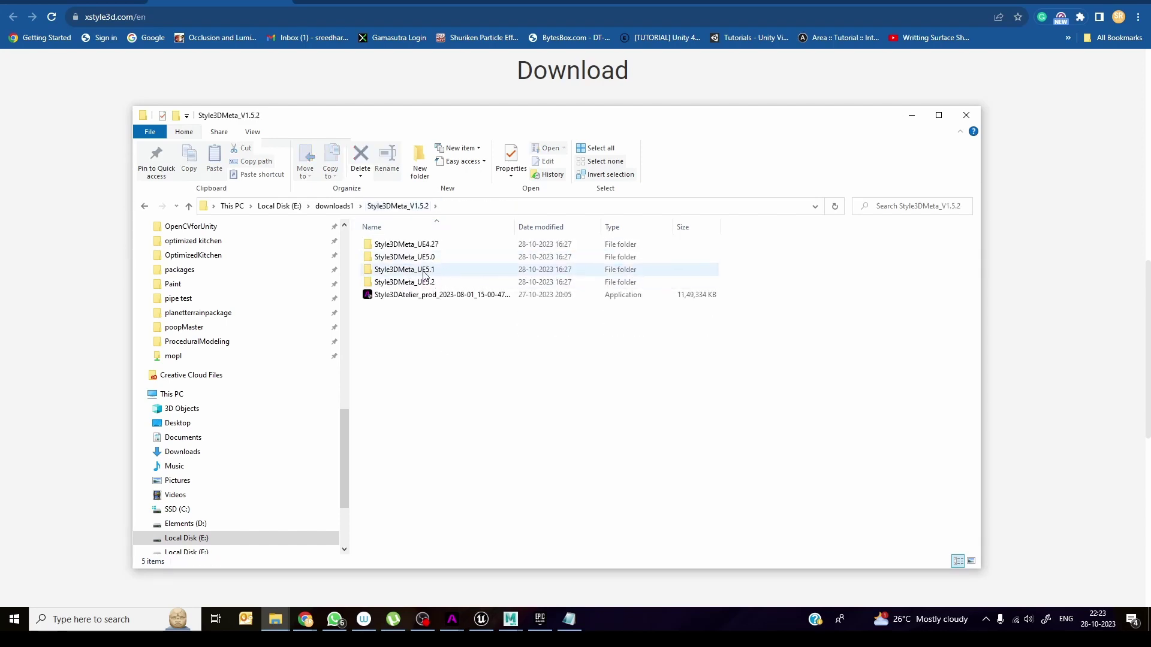
click(407, 271)
click(466, 366)
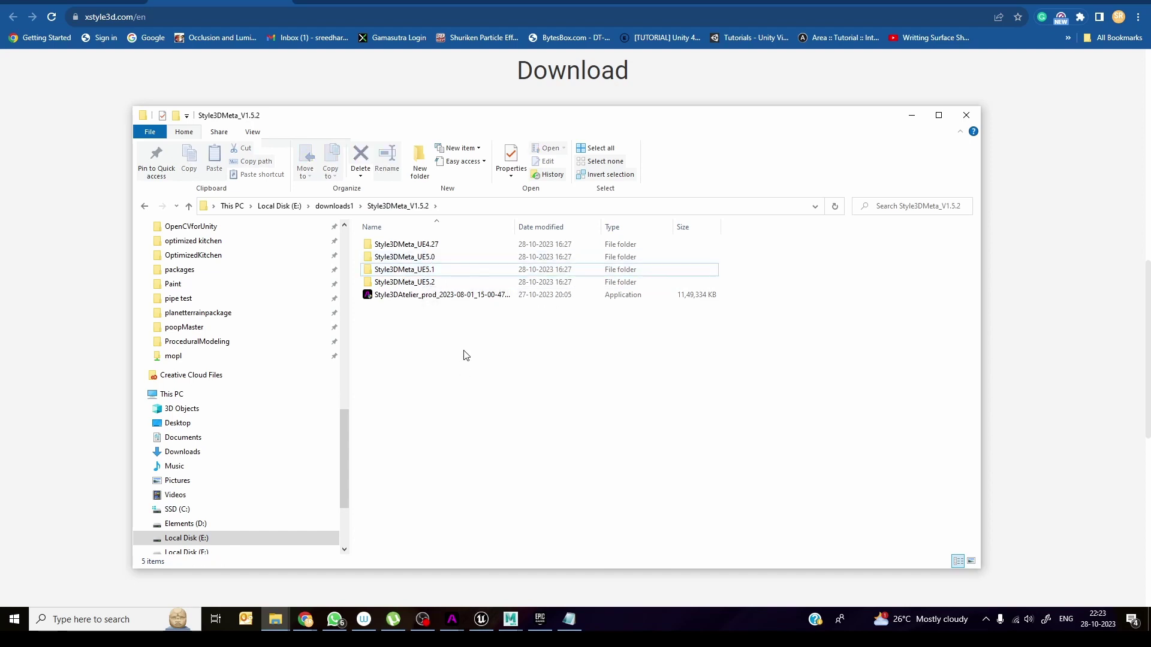
Check the style3d project's Plugins folder under GitTest for the copied Style3D Meta plugin folder
mouse_move(275, 619)
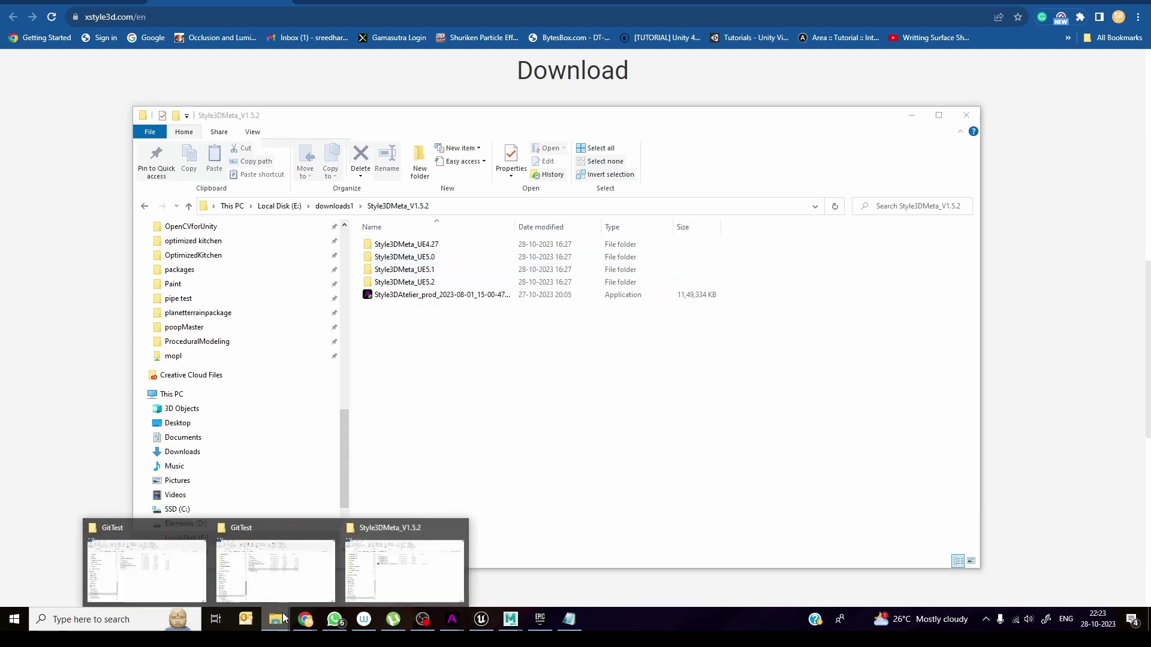
click(288, 567)
double_click(773, 206)
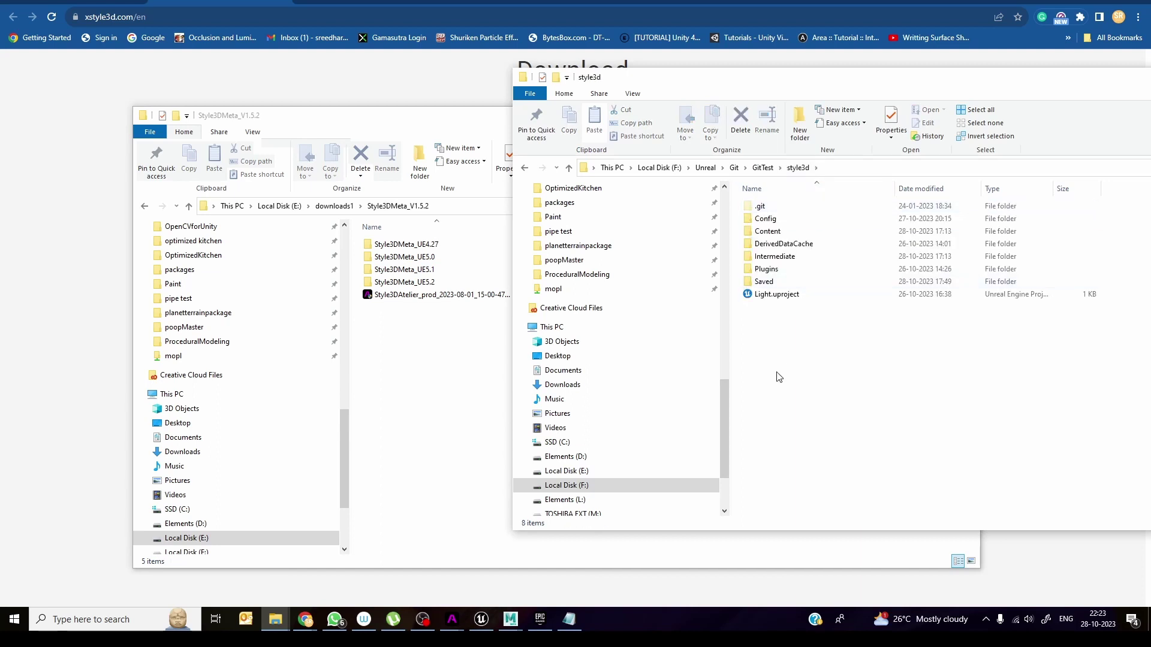
double_click(768, 269)
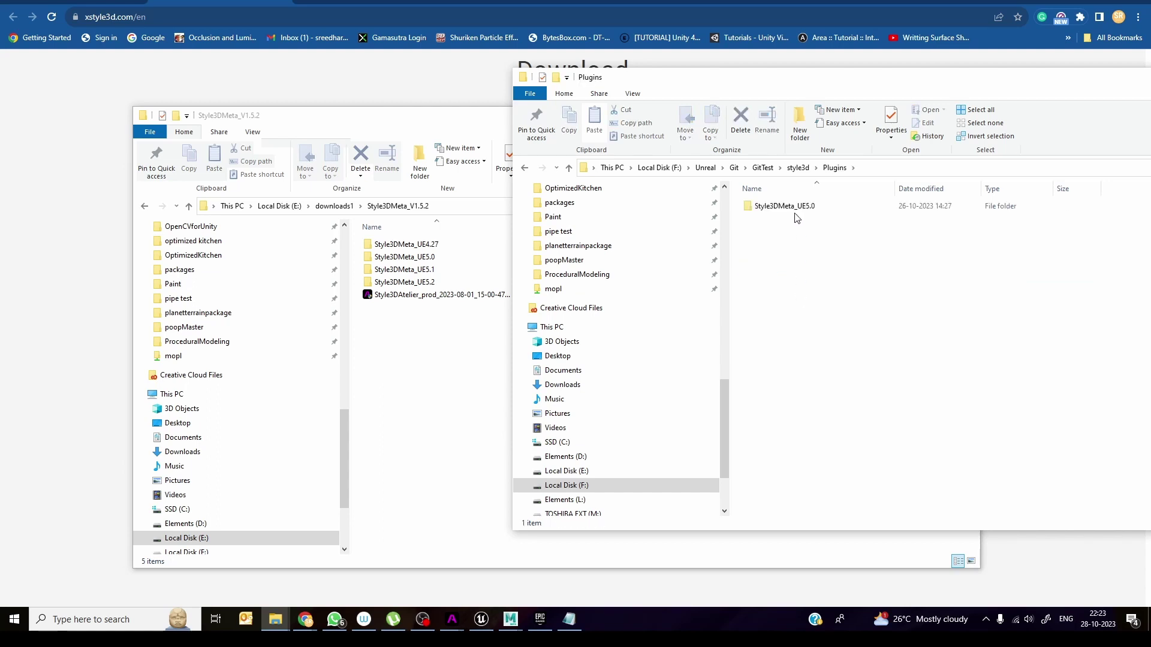
drag(869, 264, 776, 187)
click(829, 258)
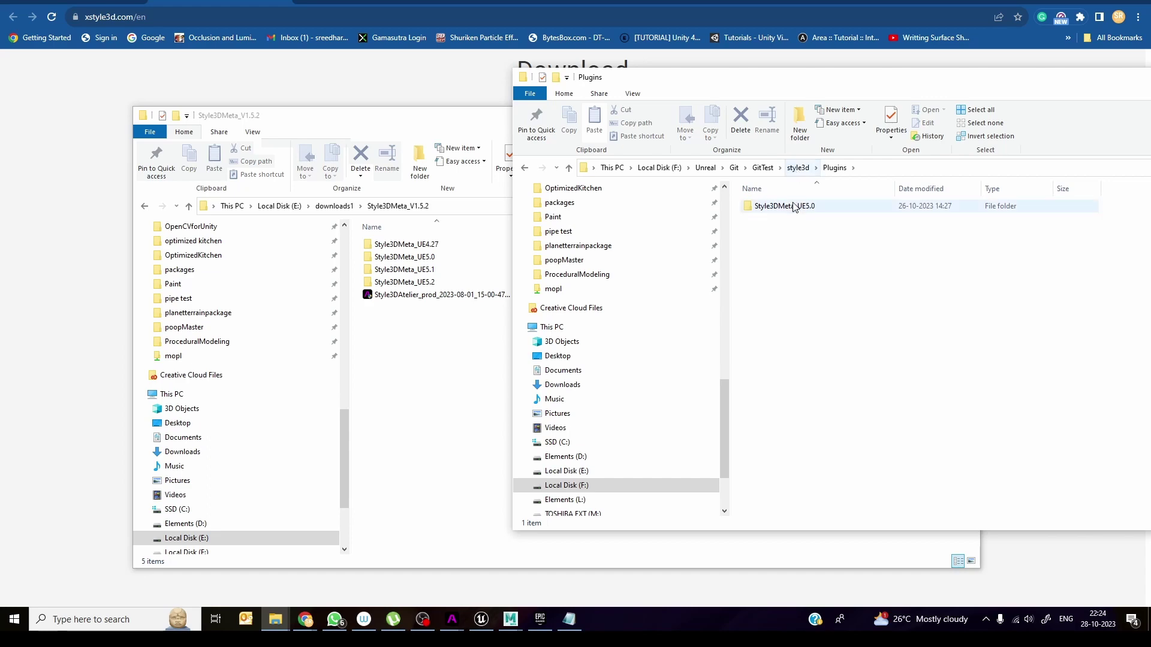
Switch to Unreal Editor and check the Style3D Meta plugin's status by searching the plugins for "style"
click(481, 620)
click(1119, 31)
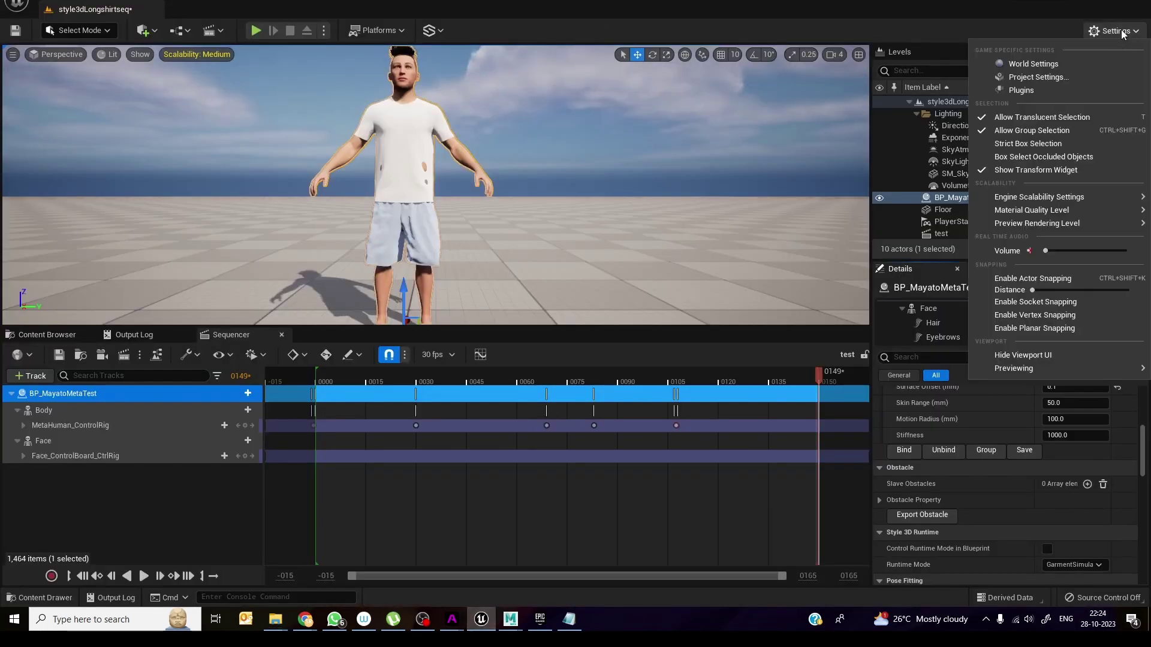
click(1056, 91)
drag(555, 262, 575, 205)
text(style)
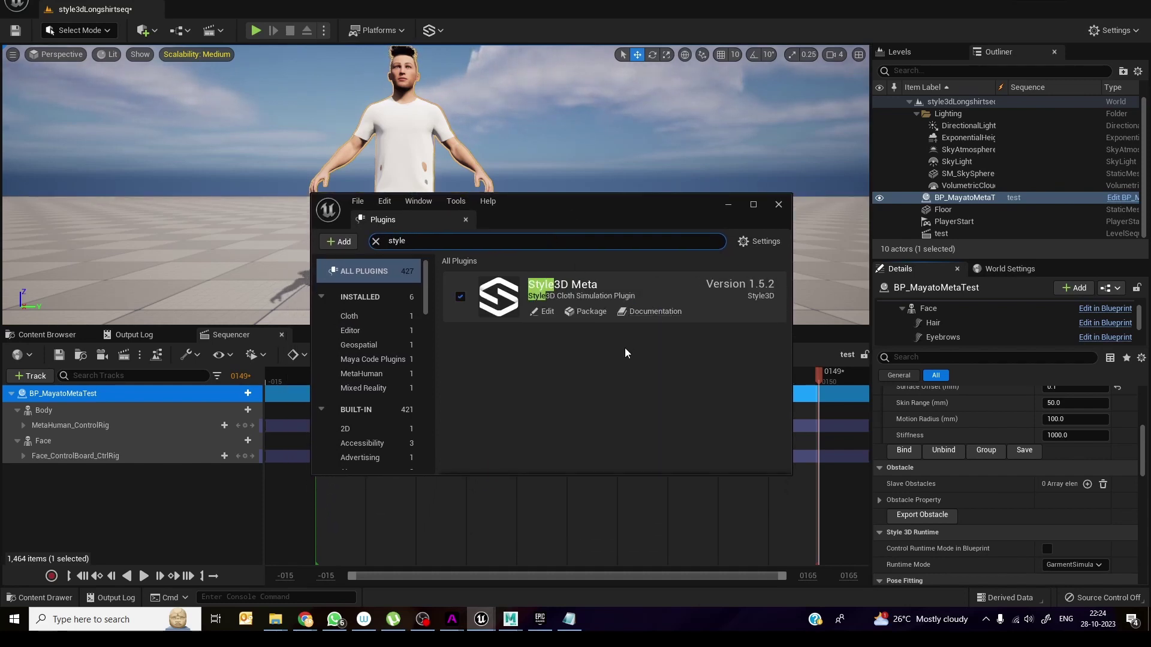
click(779, 205)
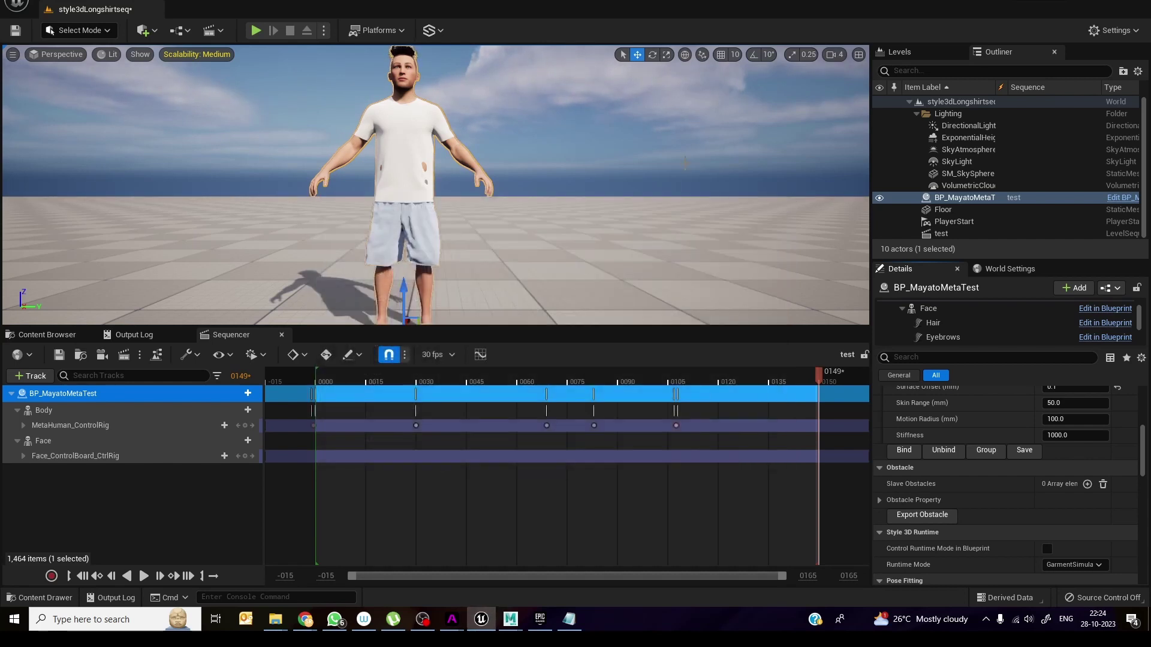
Examine the Style3D plugin's account, material configuration and help options in the editor
click(433, 32)
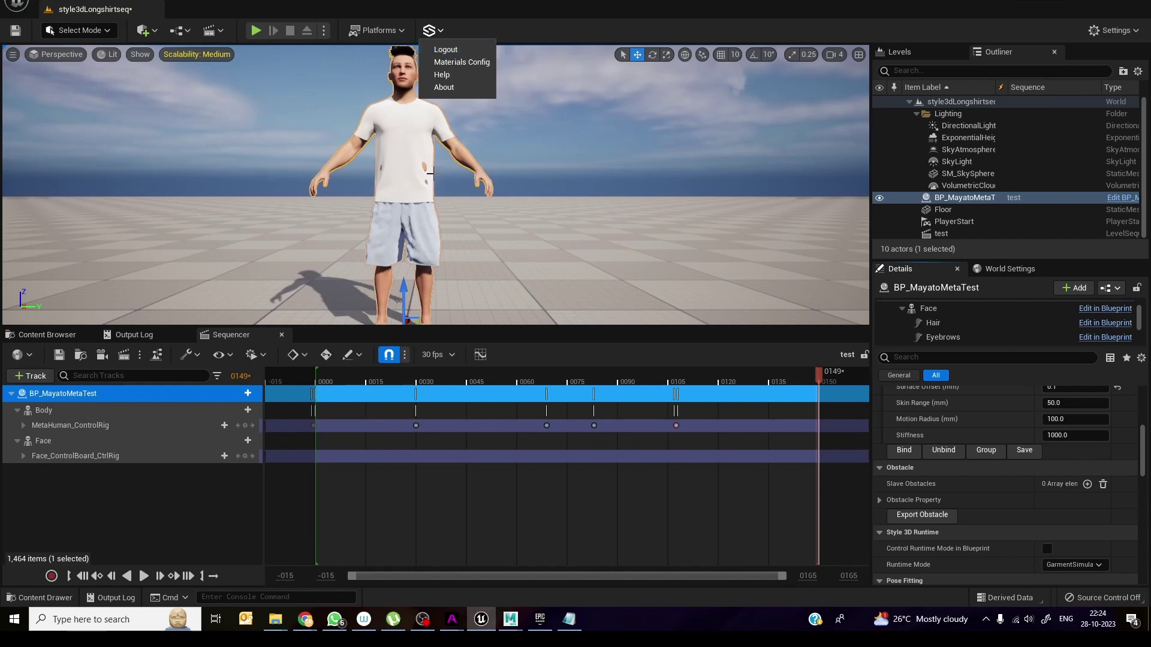
click(458, 30)
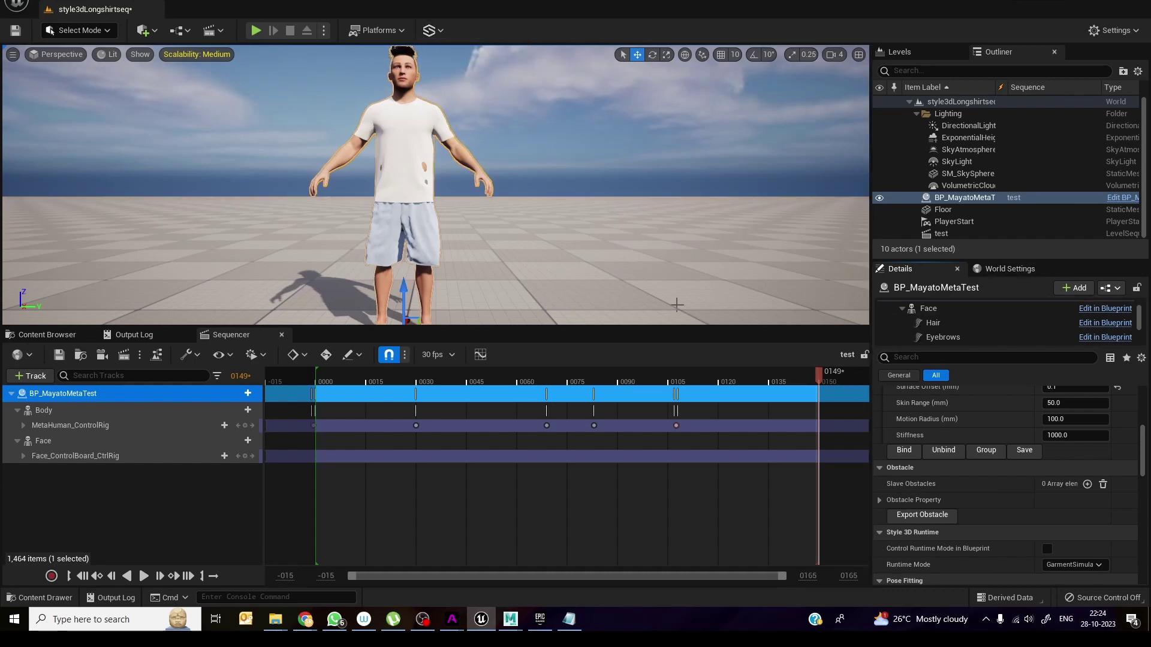
click(436, 30)
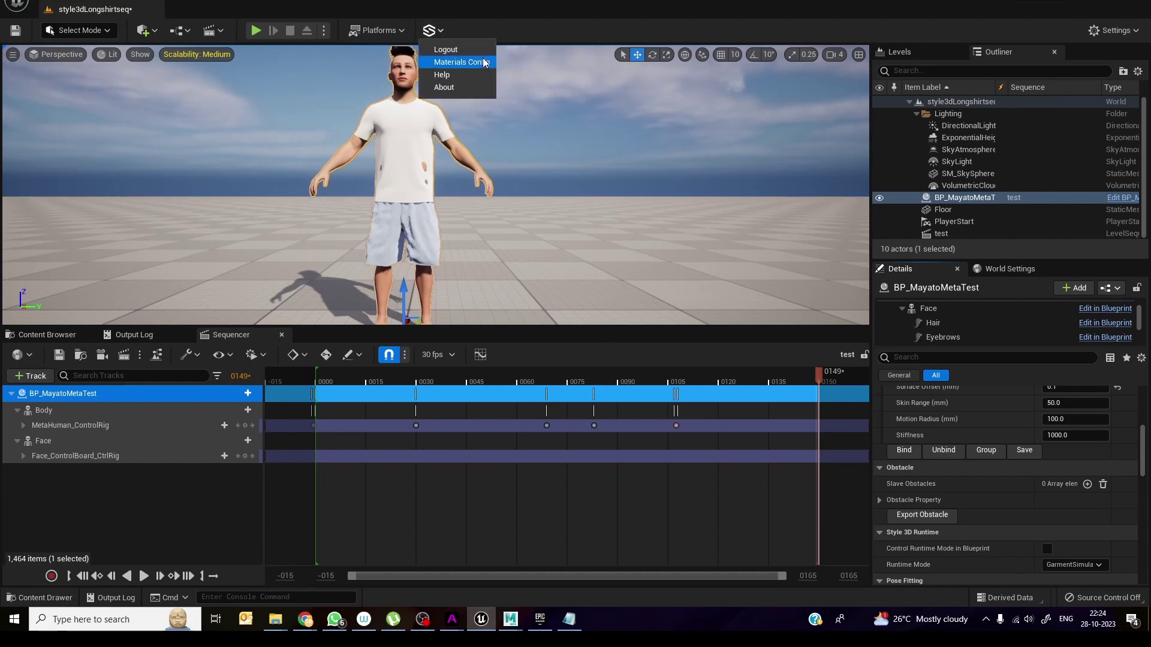
click(529, 34)
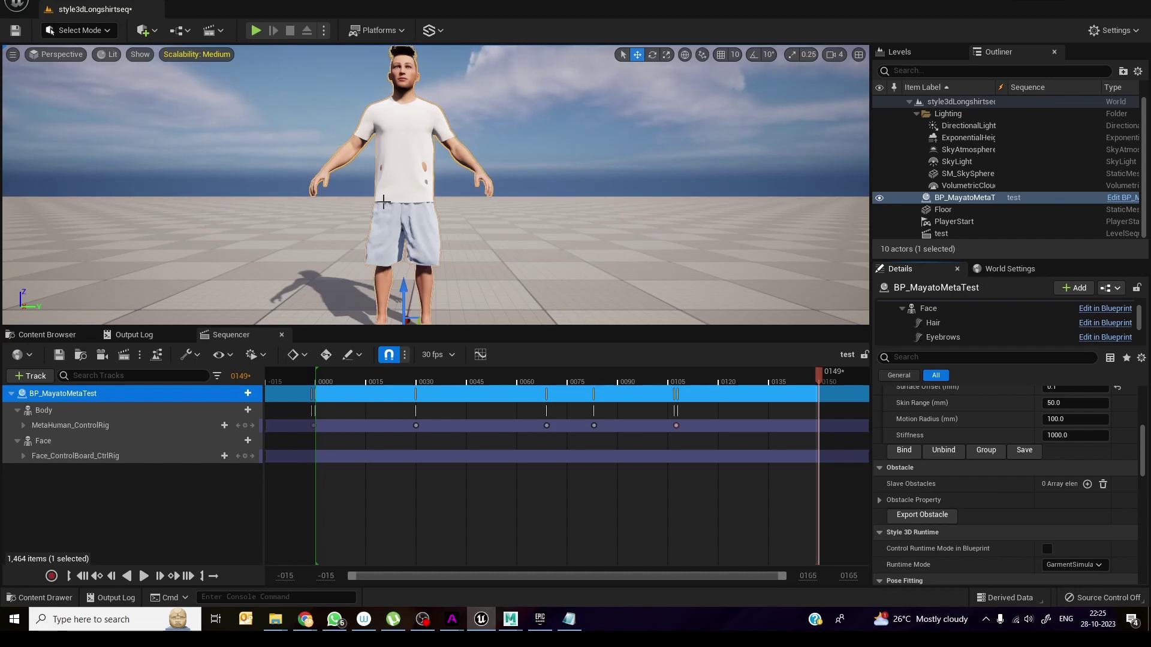
Place the BP_MayatoMetaTest blueprint from the ThirdPerson content folder on the level floor
click(47, 335)
click(61, 458)
click(228, 420)
click(60, 486)
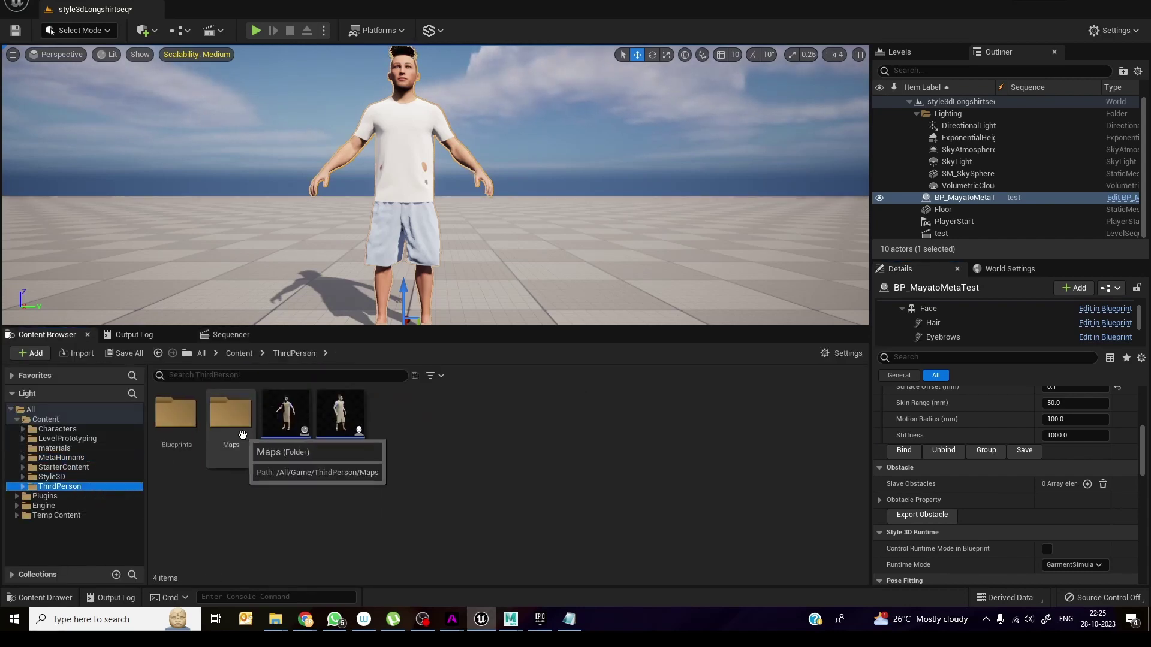
double_click(155, 448)
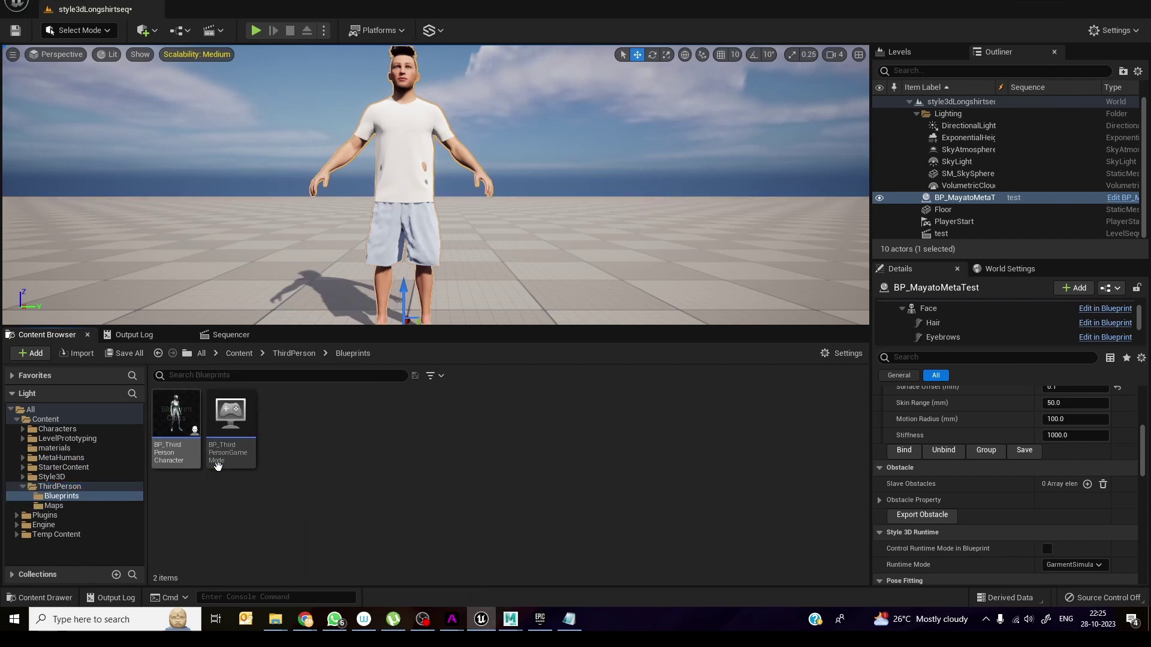
click(66, 457)
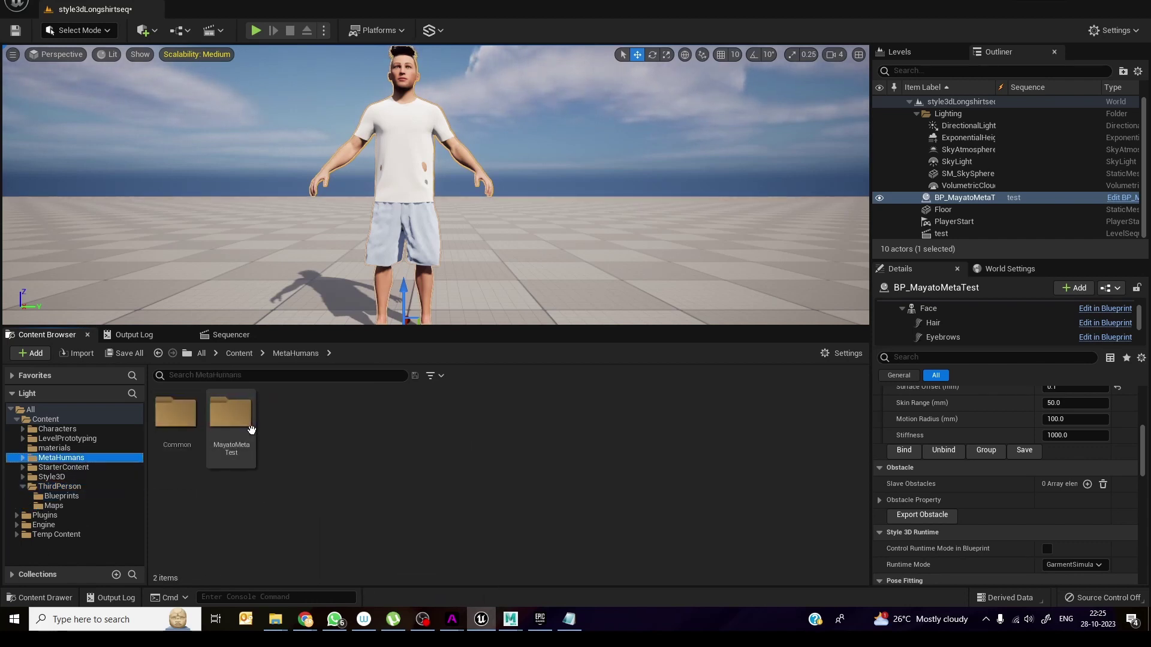
double_click(231, 413)
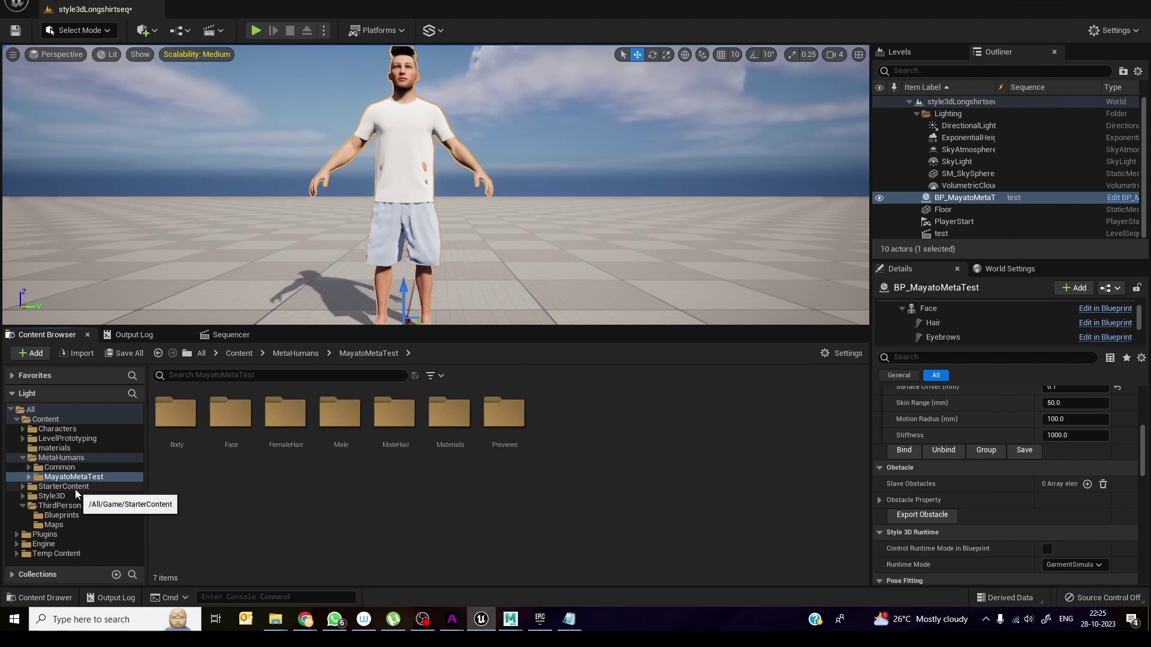
click(66, 506)
drag(286, 420, 425, 288)
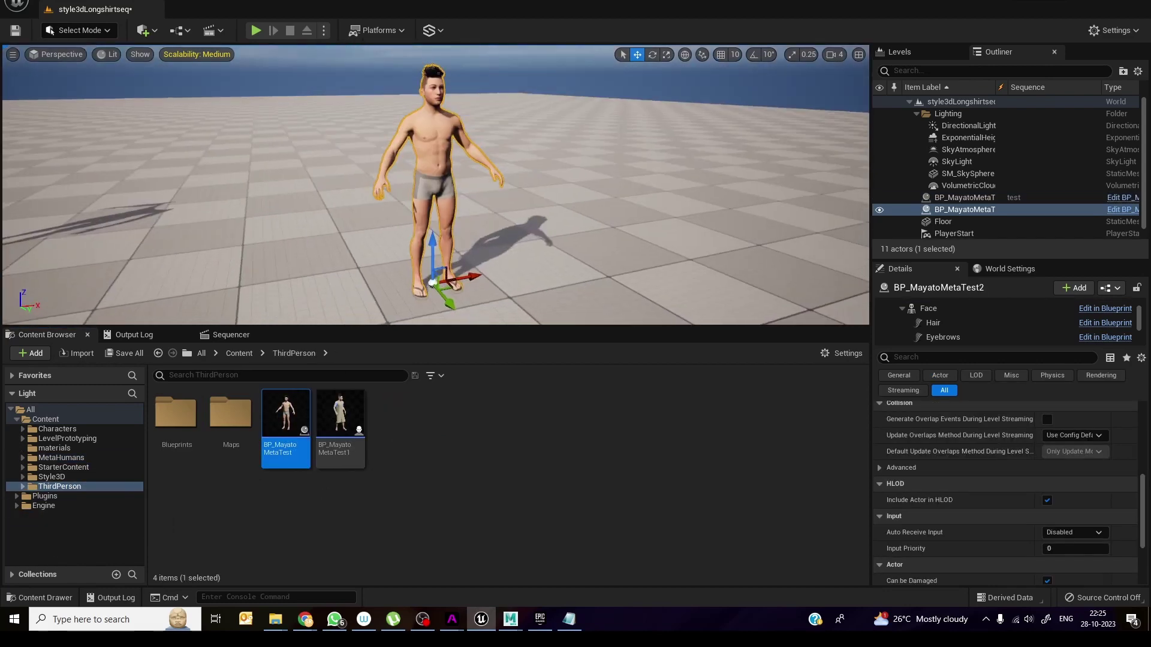
right_drag(595, 198, 595, 199)
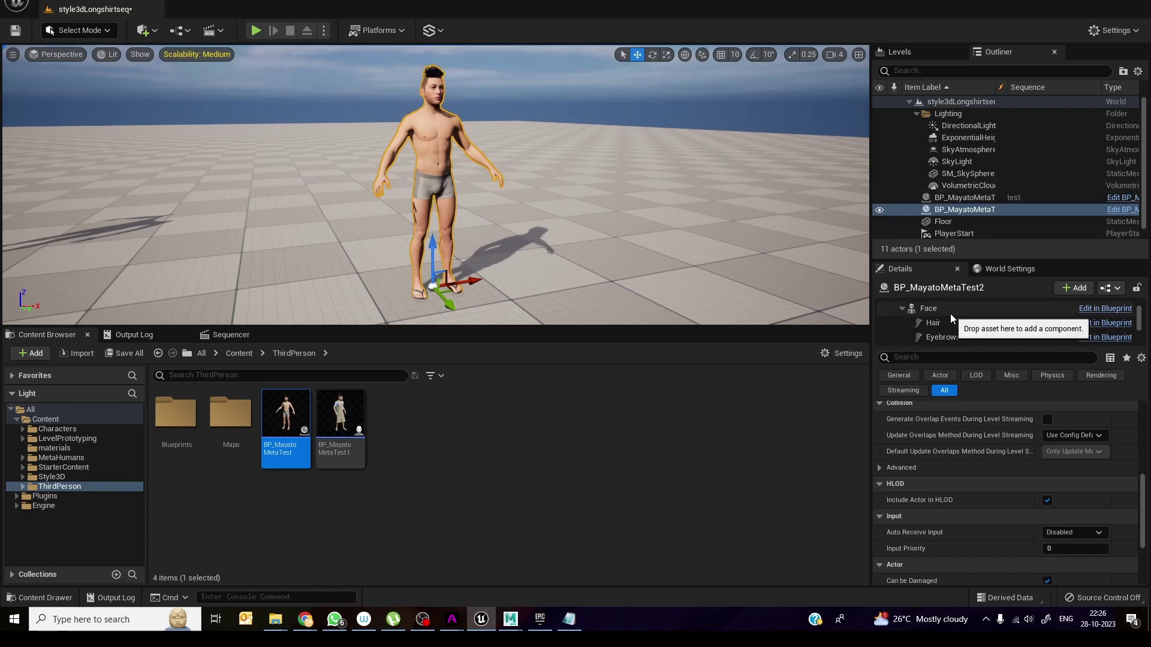
Select the placed MetaHuman's Body component and locate its skeletal mesh asset among the project content
scroll(951, 318, up, 3)
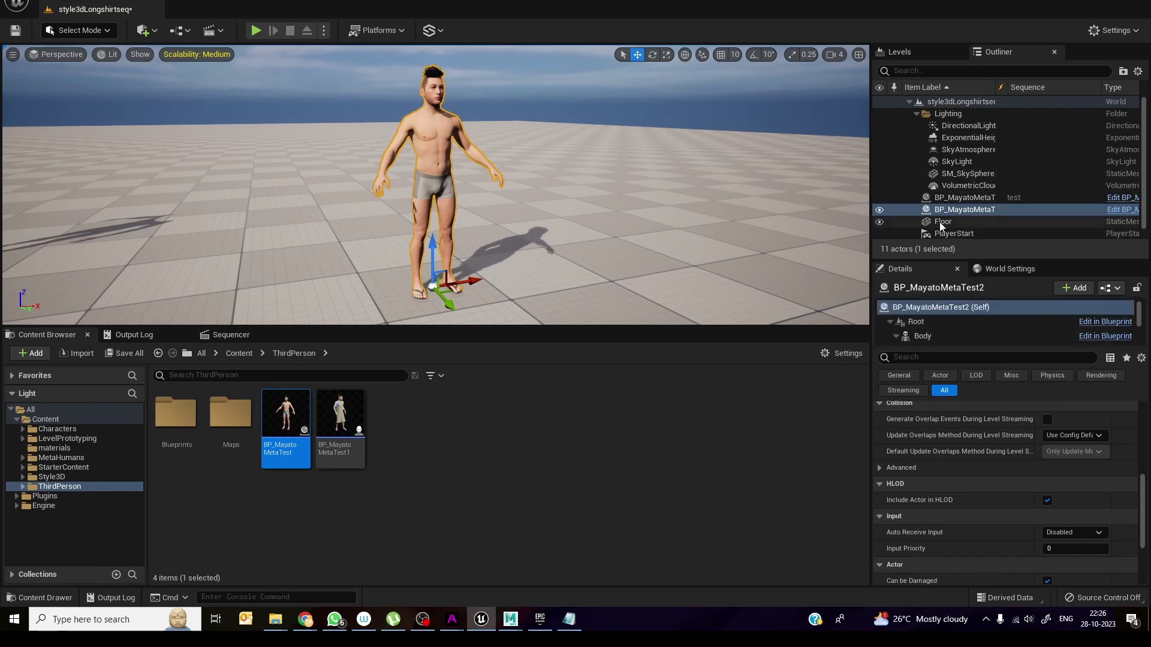
click(930, 334)
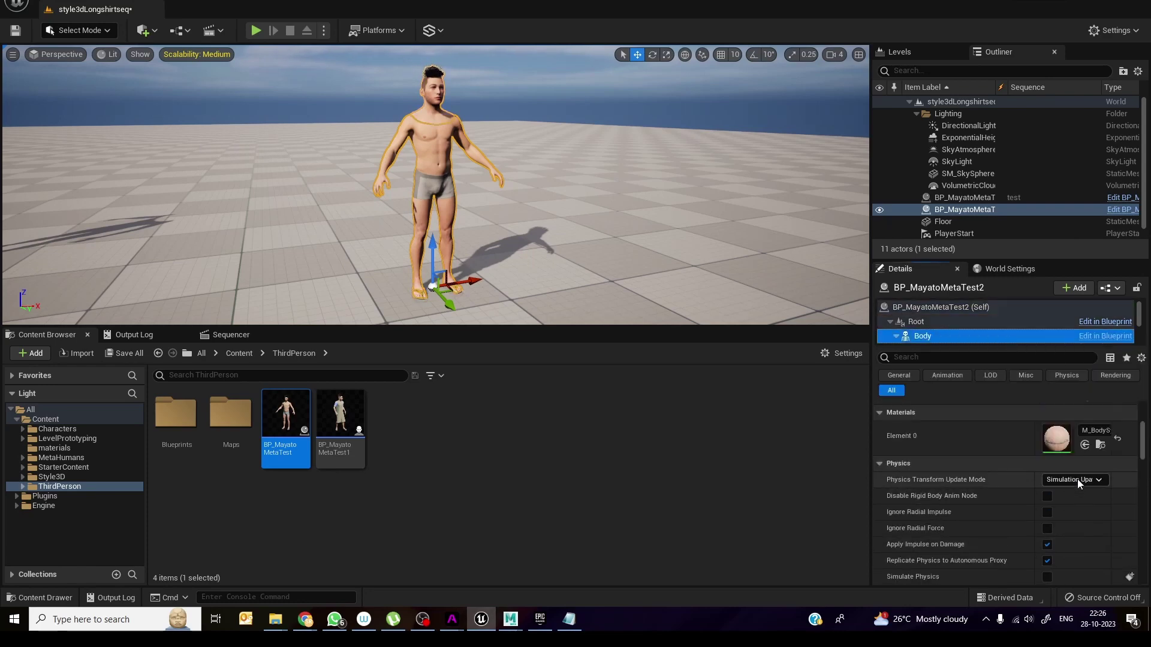
scroll(1077, 479, up, 2)
drag(1013, 347, 1013, 446)
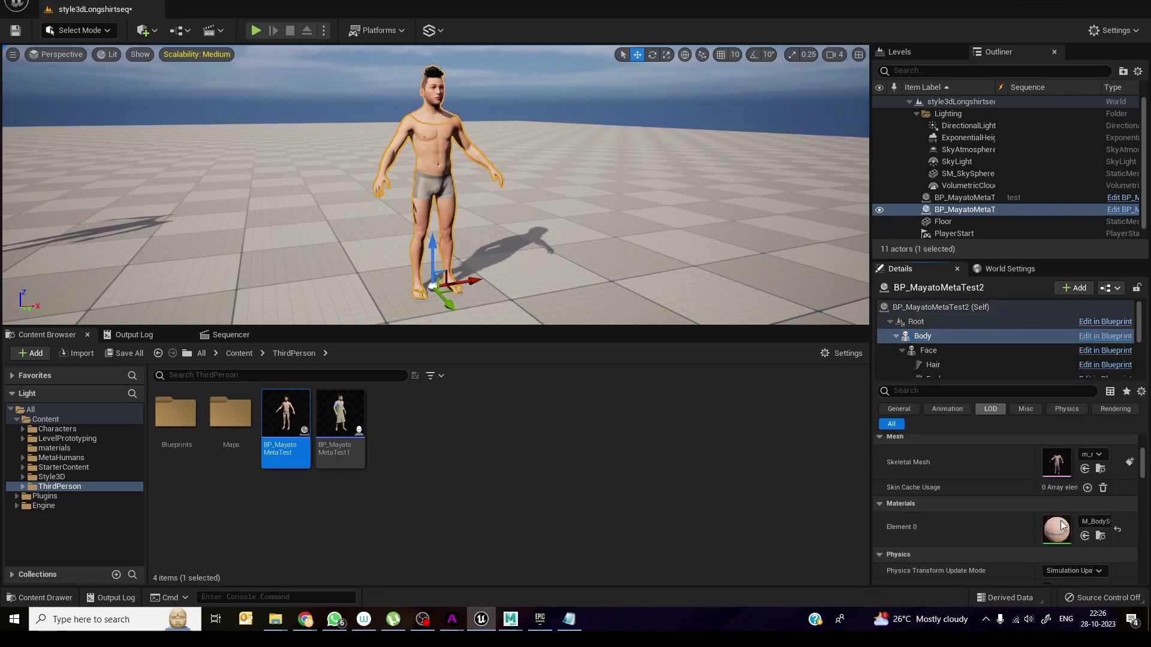
click(1101, 469)
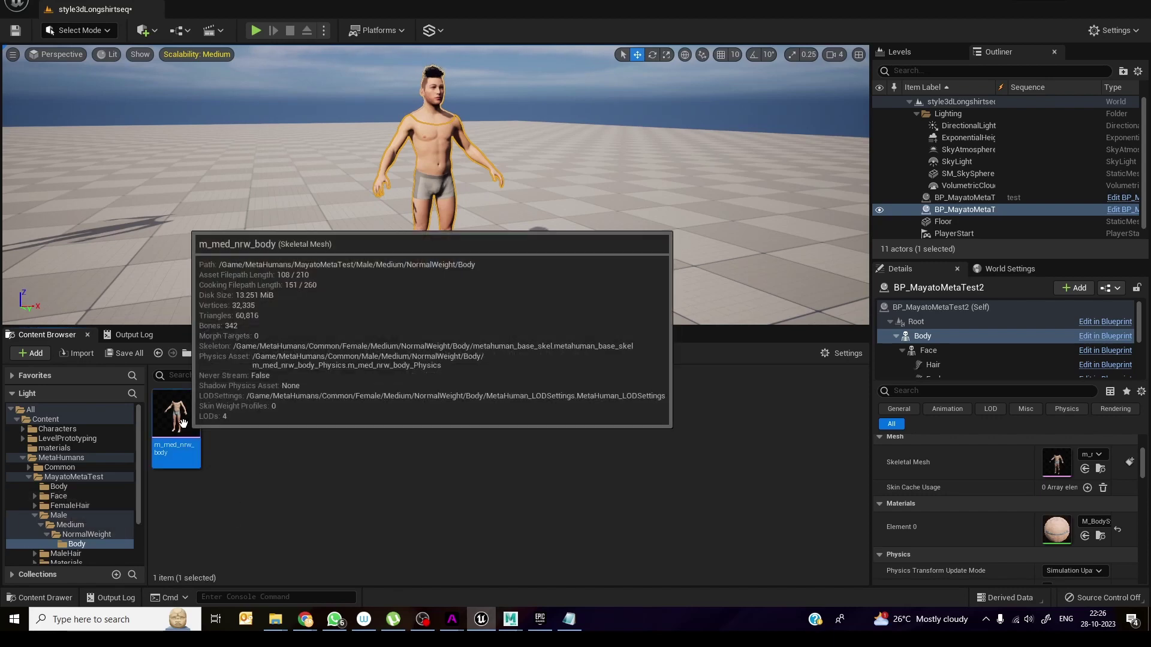
Start exporting the m_med_nrw_body skeletal mesh as an FBX file into the GitTest folder, and cancel at the save stage
right_click(182, 420)
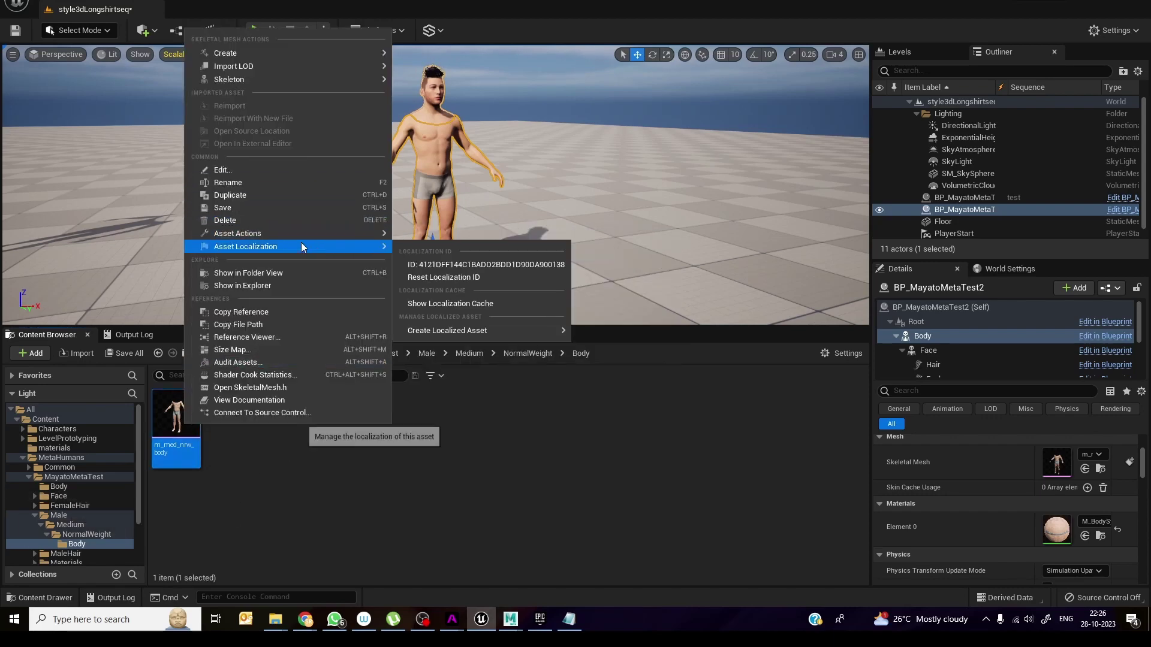
mouse_move(330, 235)
click(446, 290)
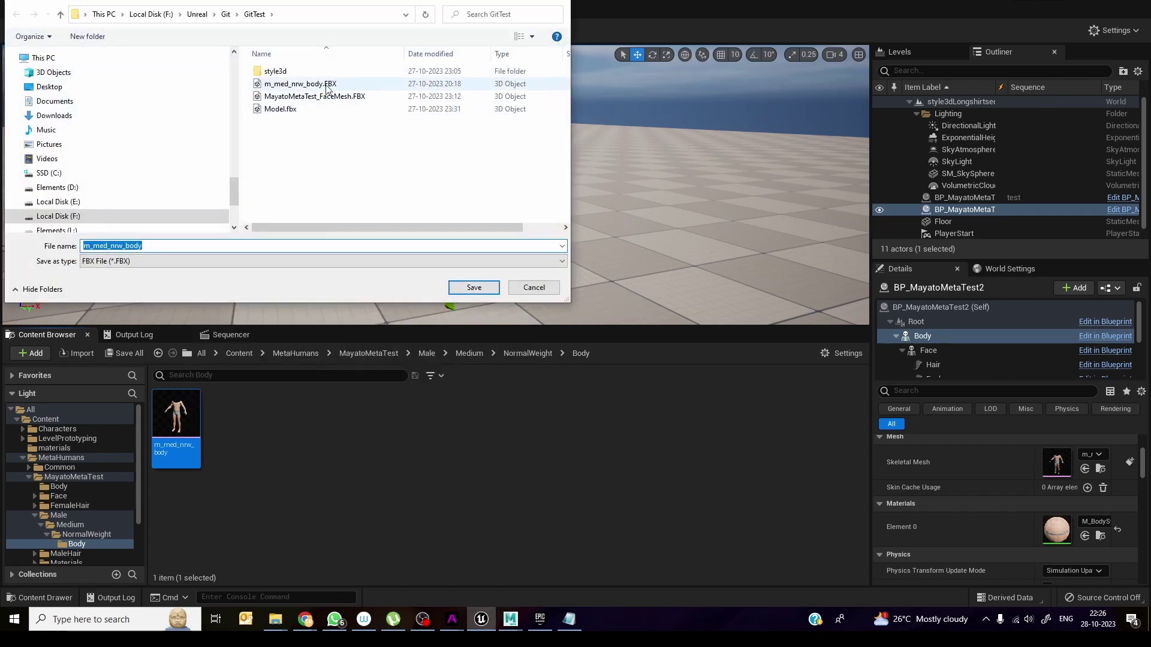
click(534, 288)
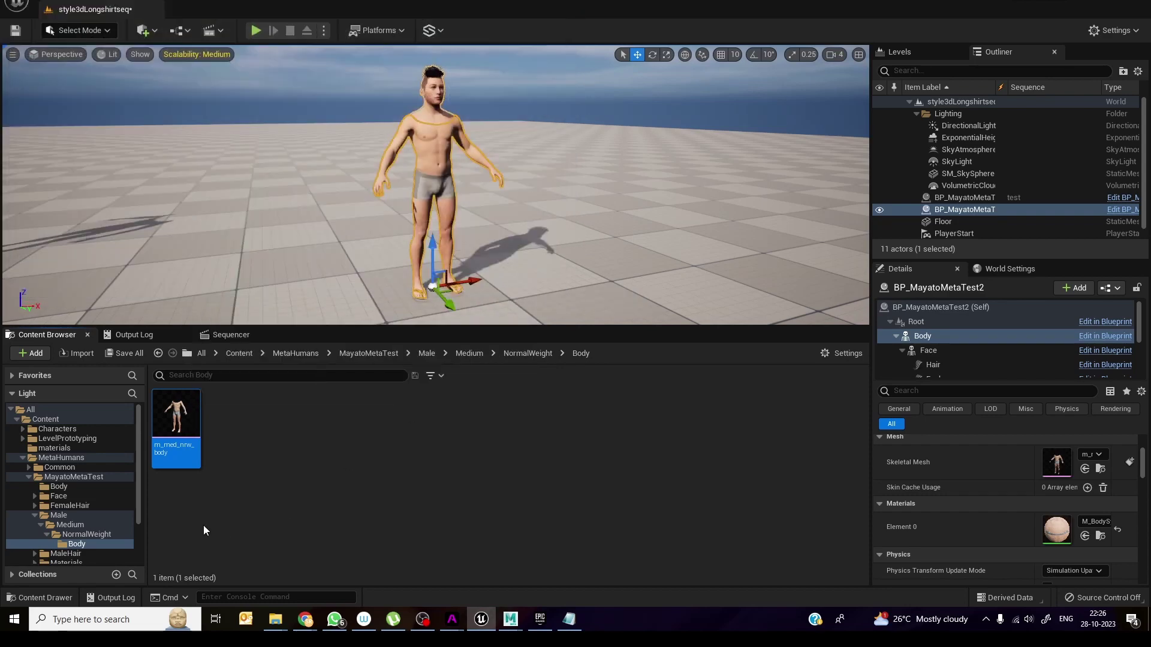
Start an FBX export of the MayatoMetaTest_FaceMesh skeletal mesh from the Face folder under the file name MayatoMetaTest_FaceMesh1
click(58, 497)
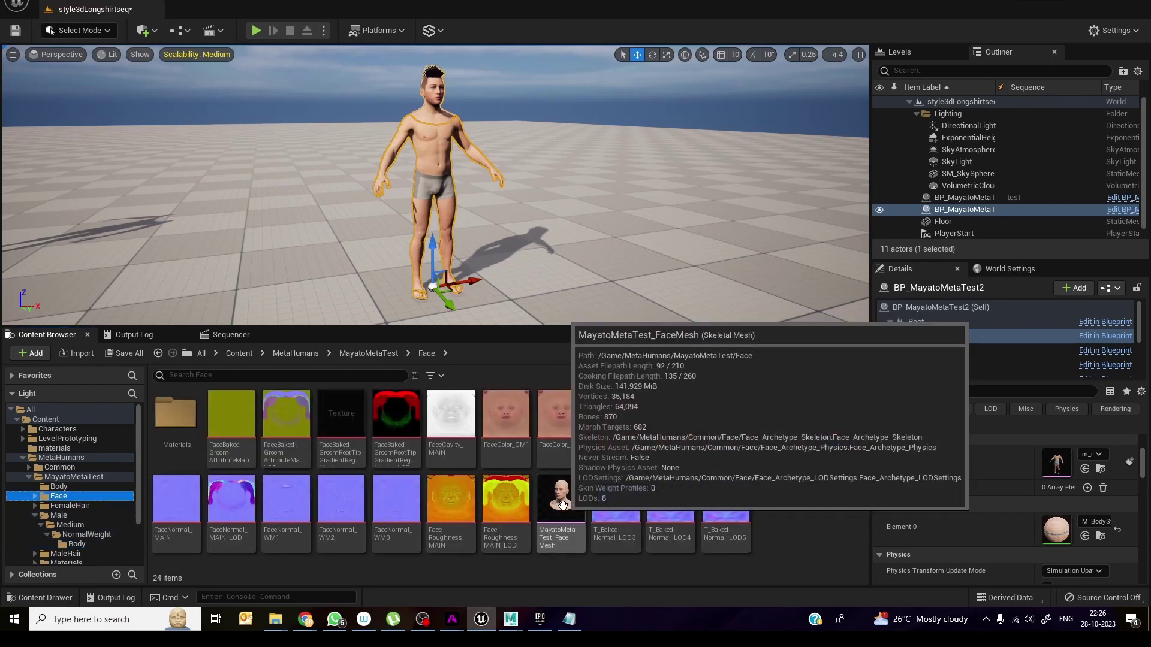
click(562, 508)
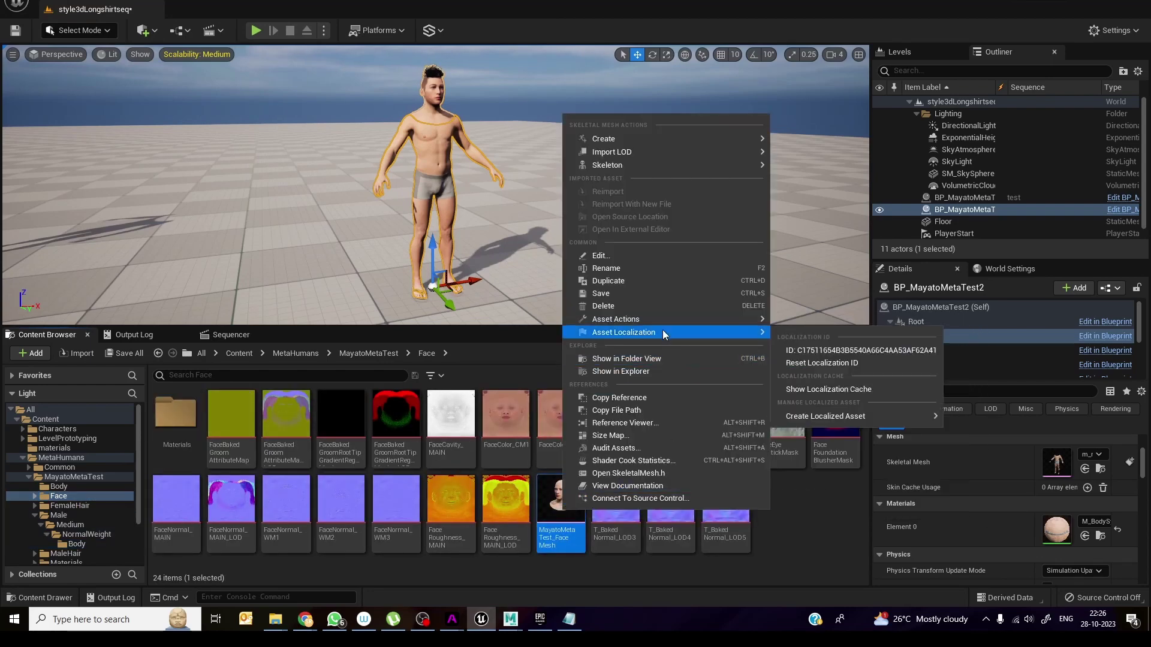
mouse_move(663, 318)
click(800, 376)
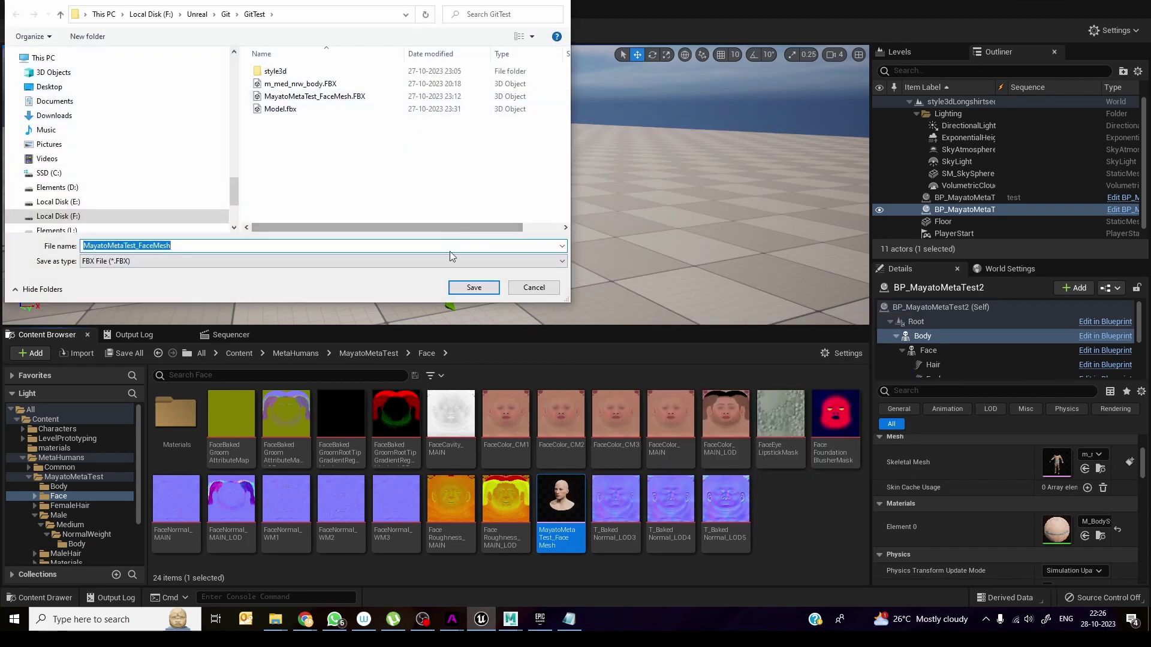
click(360, 98)
click(211, 246)
key(Right)
text(1)
click(477, 288)
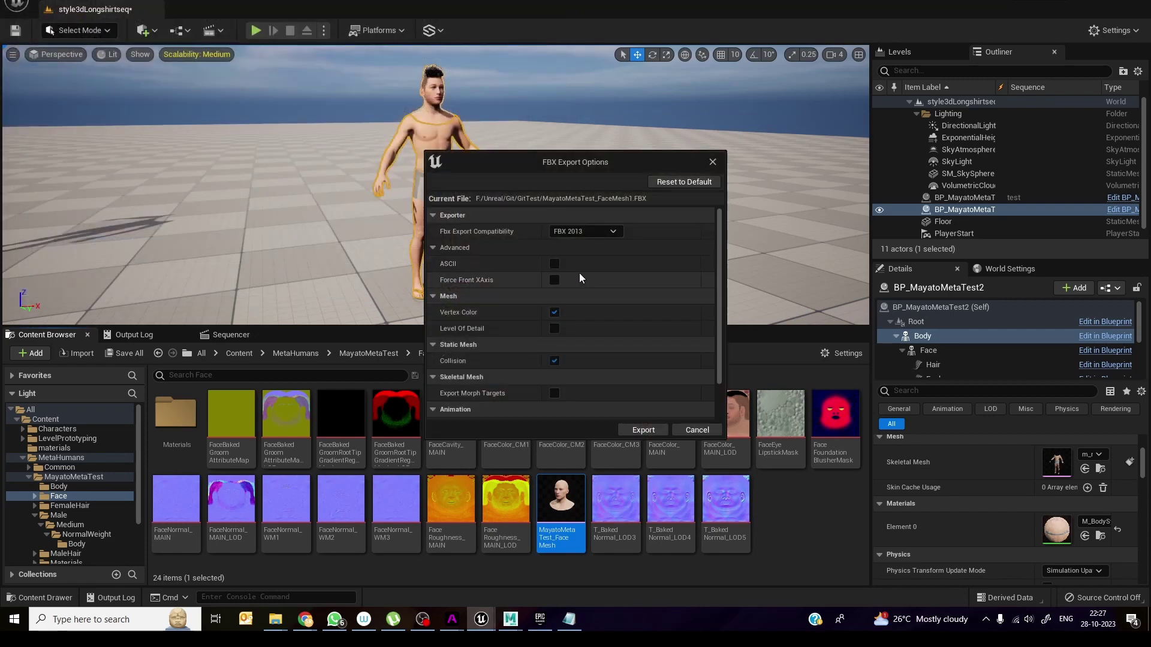
Review the FBX export options, including Level Of Detail and Export Morph Targets, and cancel the export
scroll(603, 332, down, 1)
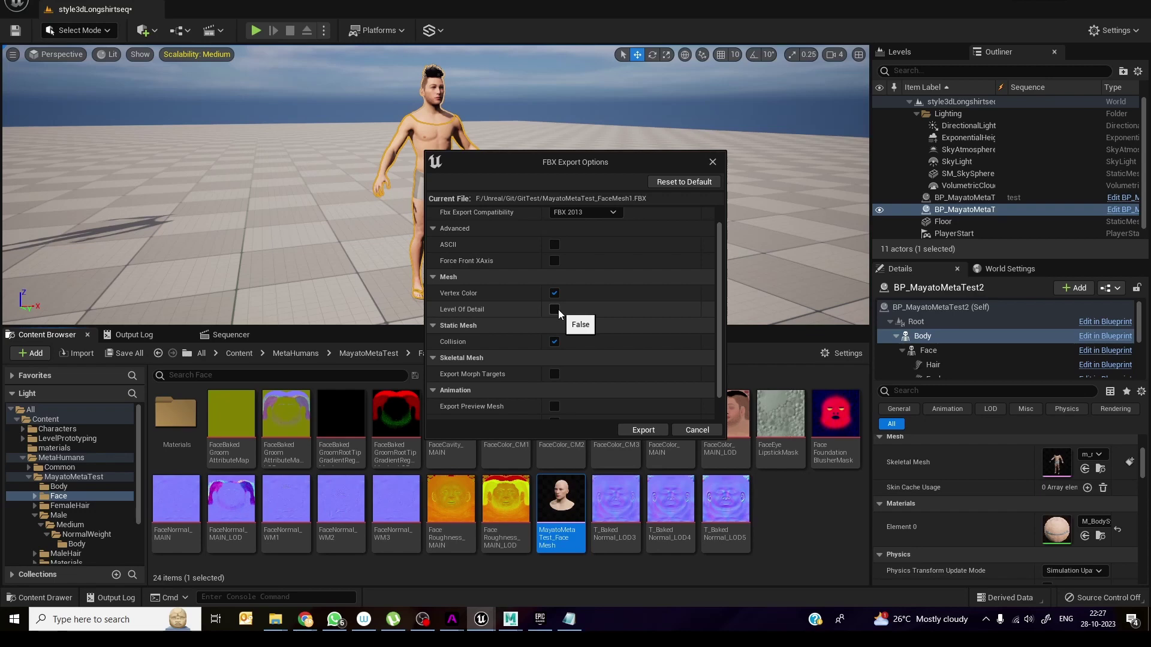
scroll(558, 309, down, 2)
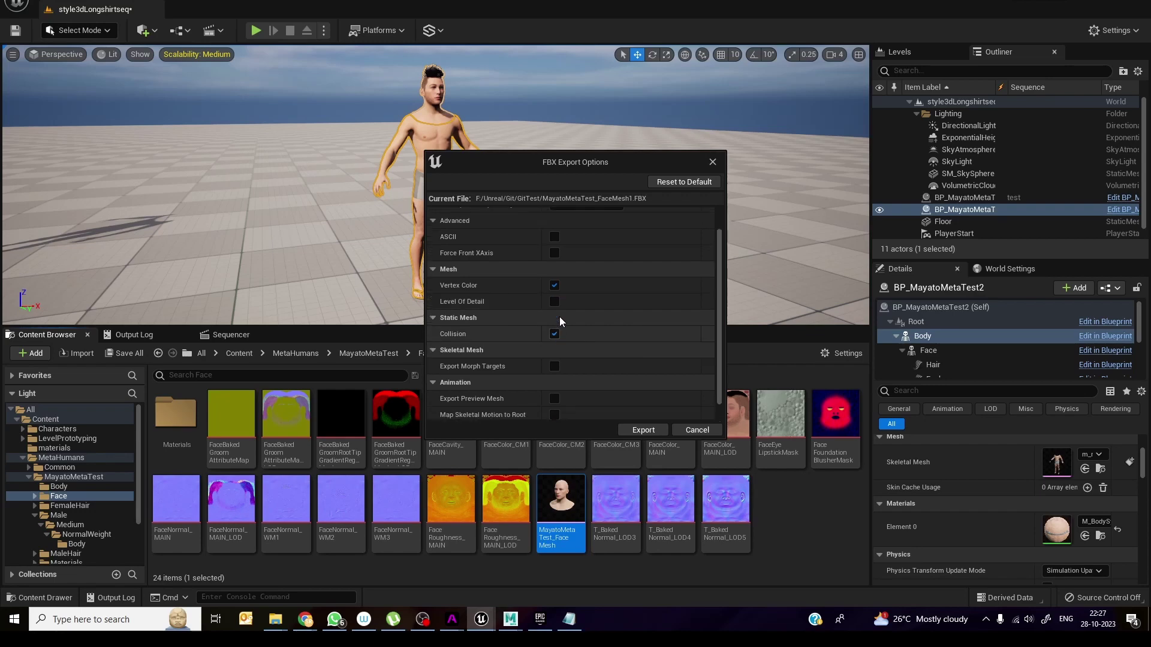
click(702, 430)
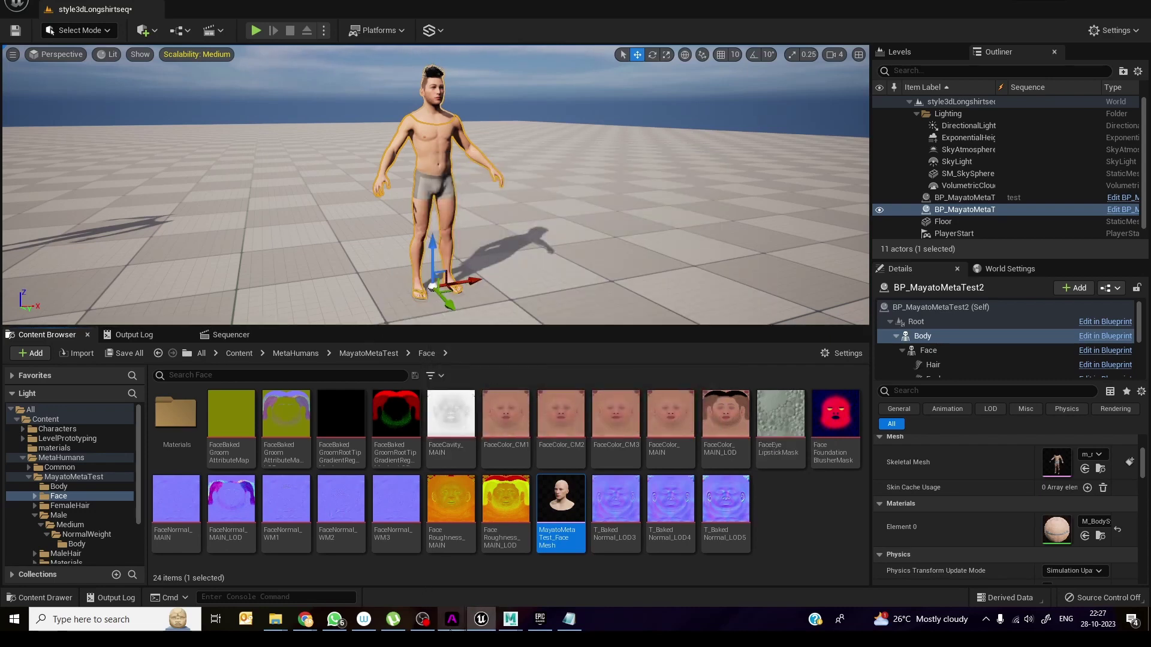
Switch to Maya and inspect the imported m_med_nrw_body and MayatoMetaTest_FaceMesh meshes by selecting each one
mouse_move(452, 619)
click(408, 578)
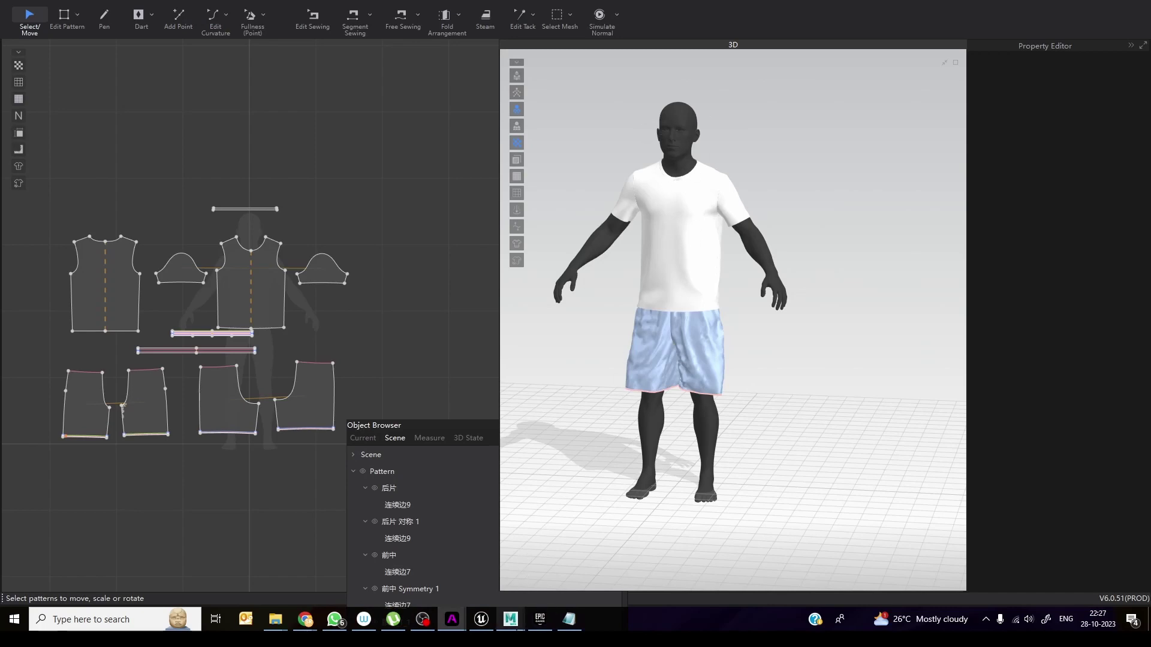
mouse_move(511, 619)
click(533, 541)
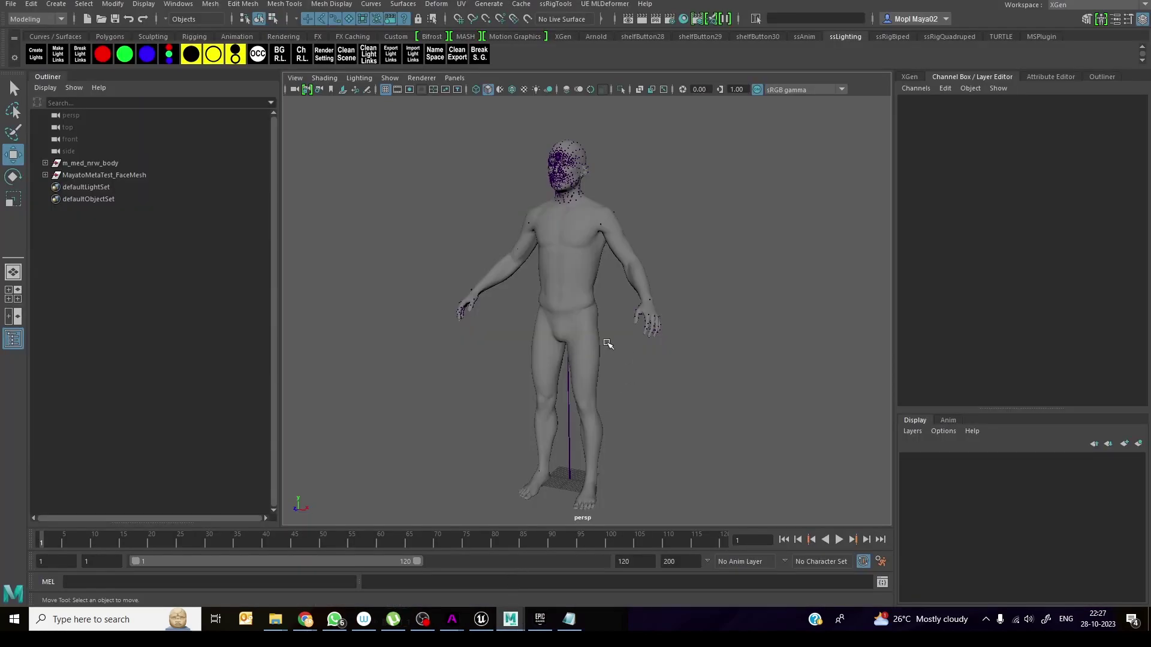
click(587, 291)
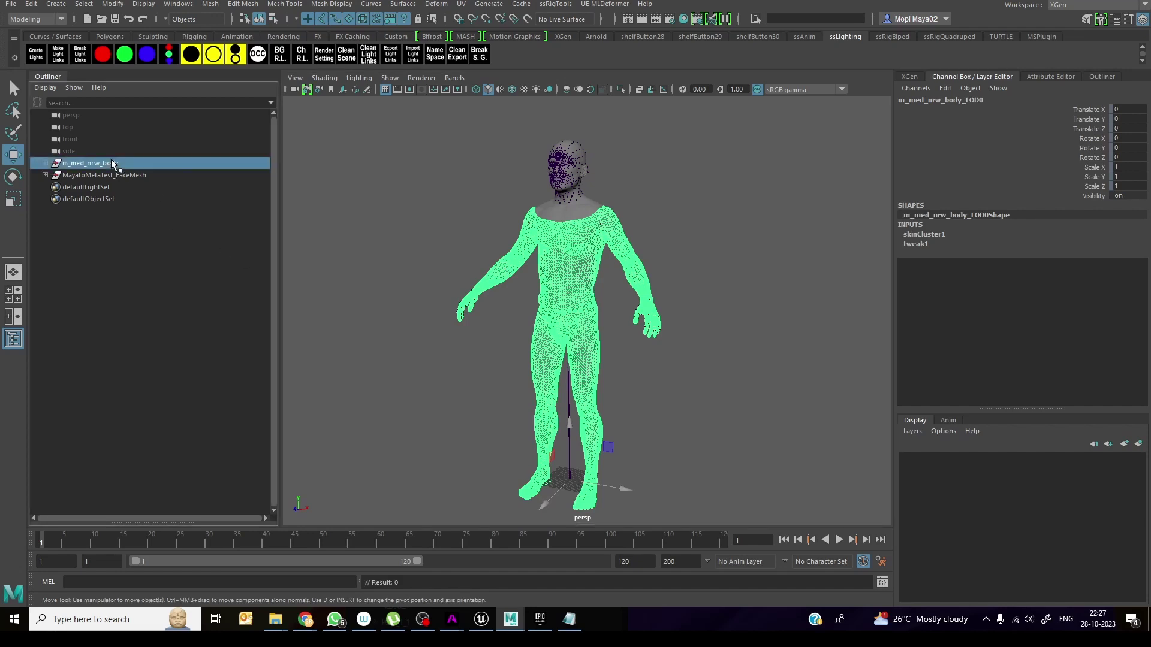
click(134, 190)
click(135, 175)
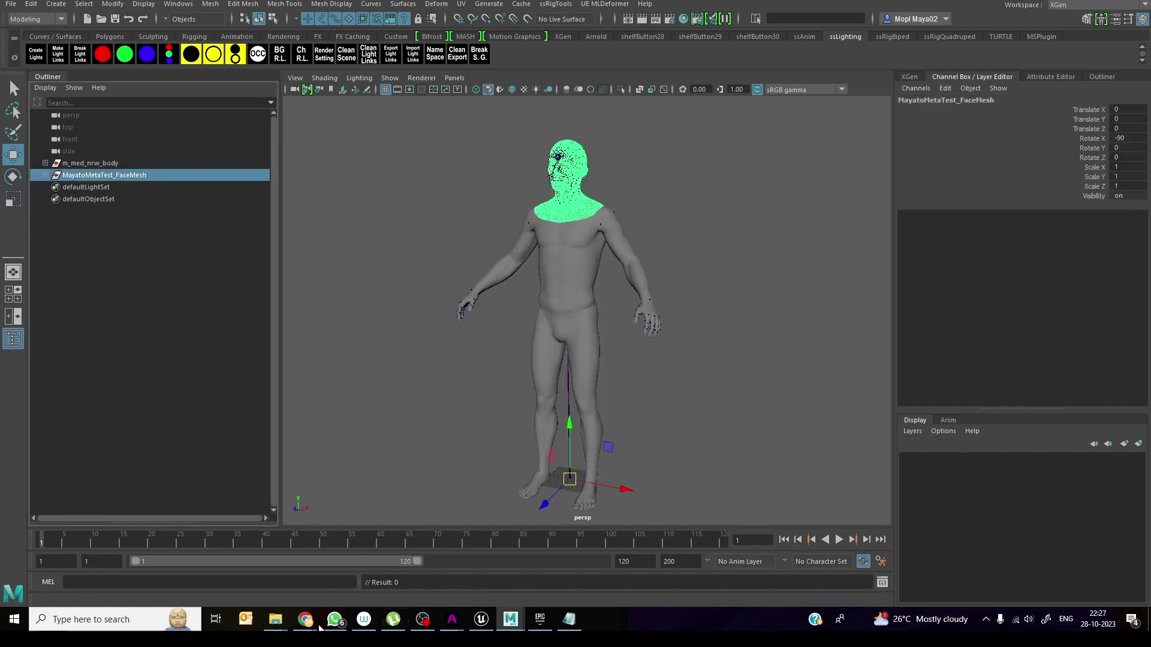
Switch to the GitTest folder in File Explorer and locate Model.fbx, m_med_nrw_body.FBX and MayatoMetaTest_FaceMesh.FBX
mouse_move(284, 622)
click(406, 573)
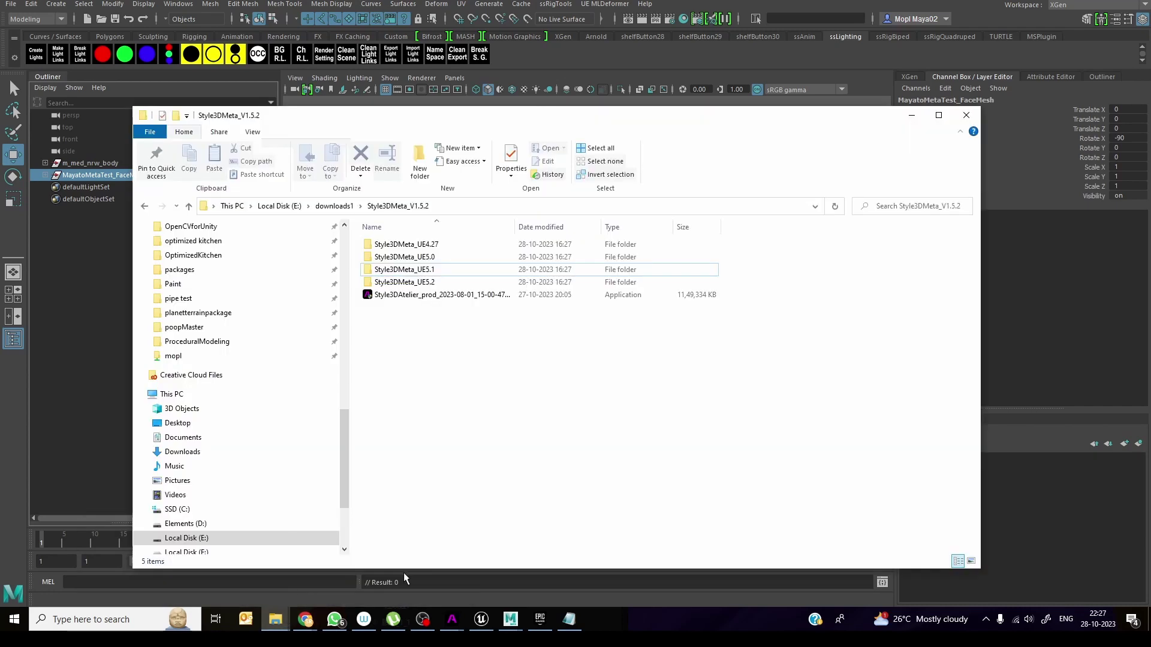
click(279, 625)
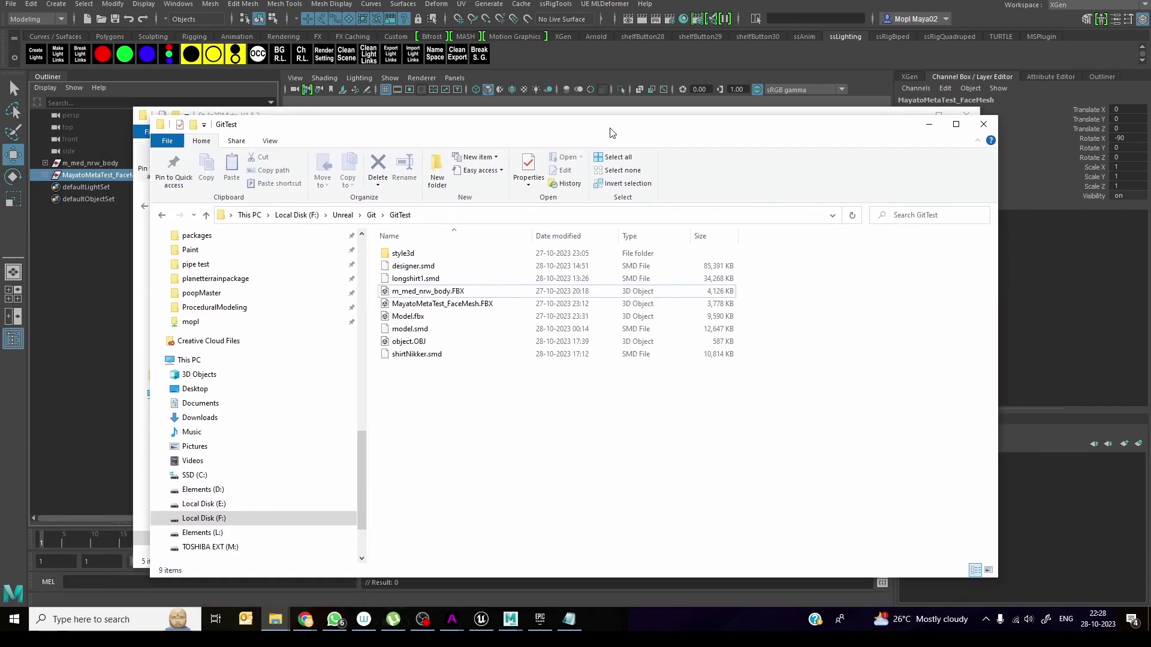
click(456, 316)
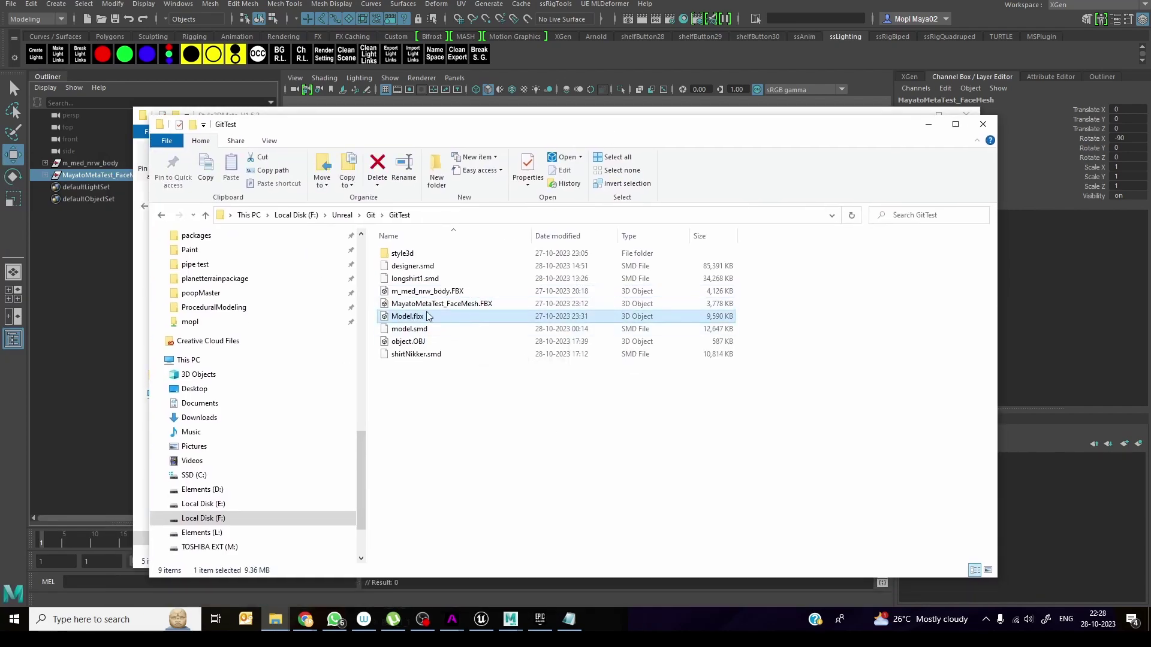
click(449, 292)
click(450, 304)
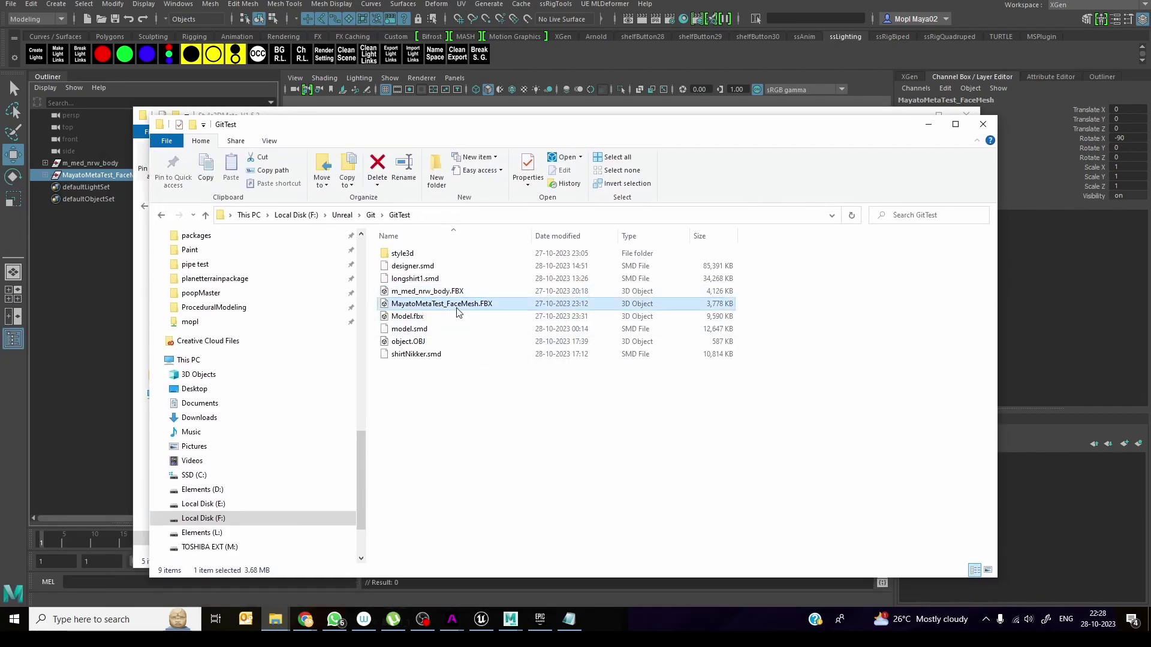
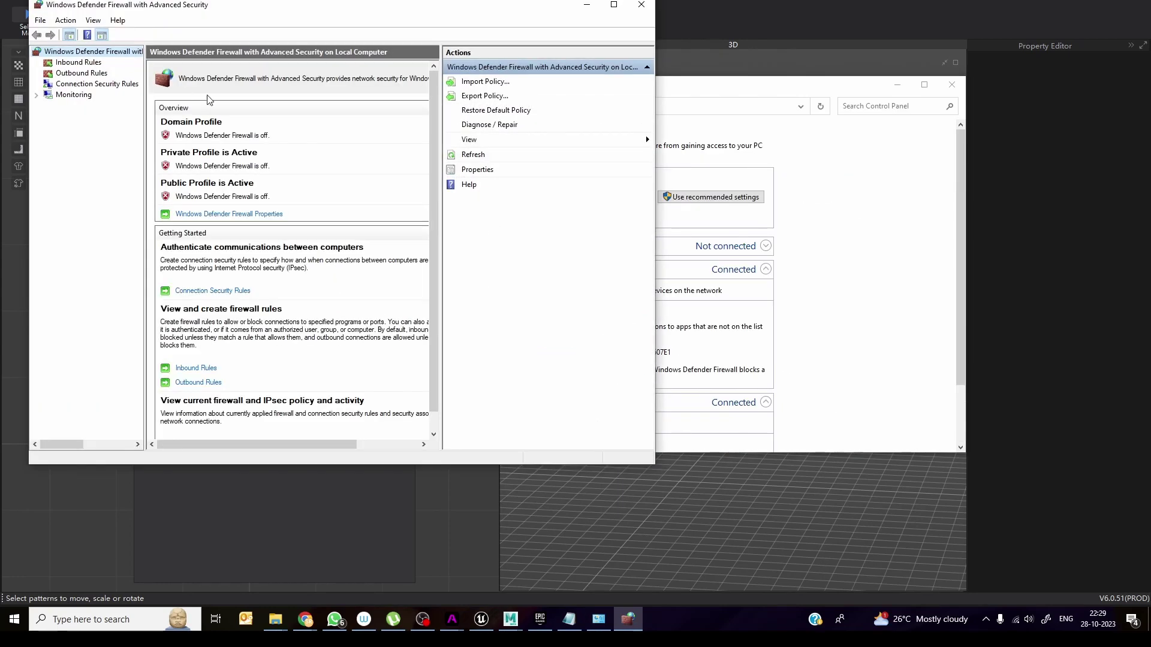
Find the style3d rule among the firewall's inbound rules and check its general properties without changing them
click(90, 65)
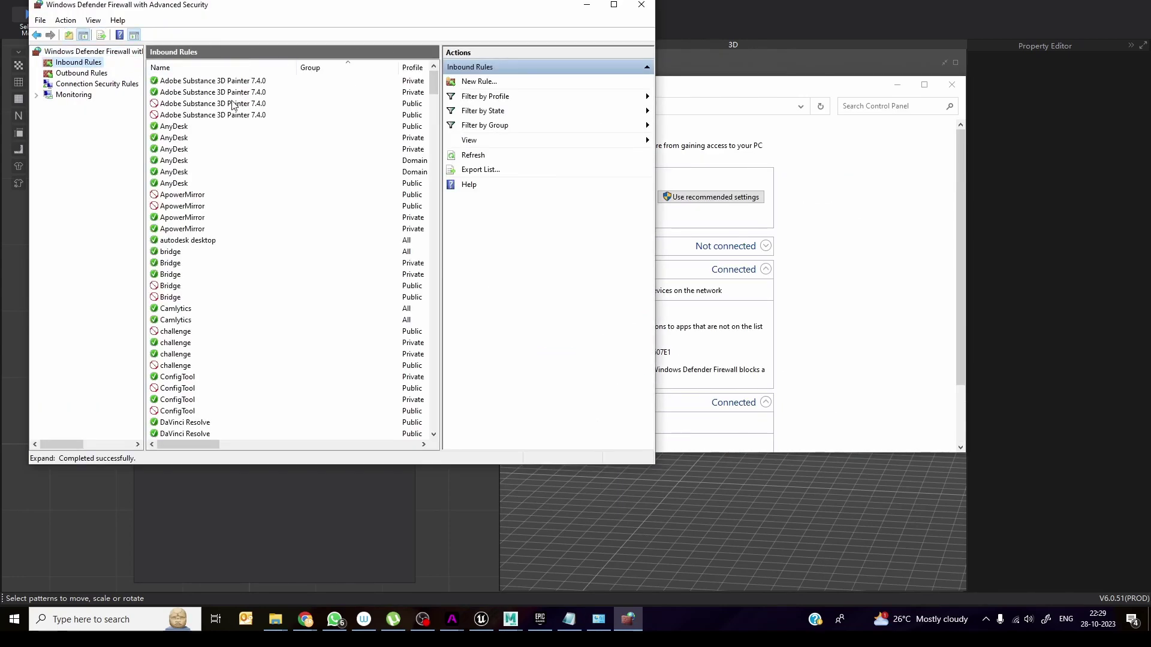
scroll(205, 214, down, 3)
scroll(205, 213, down, 3)
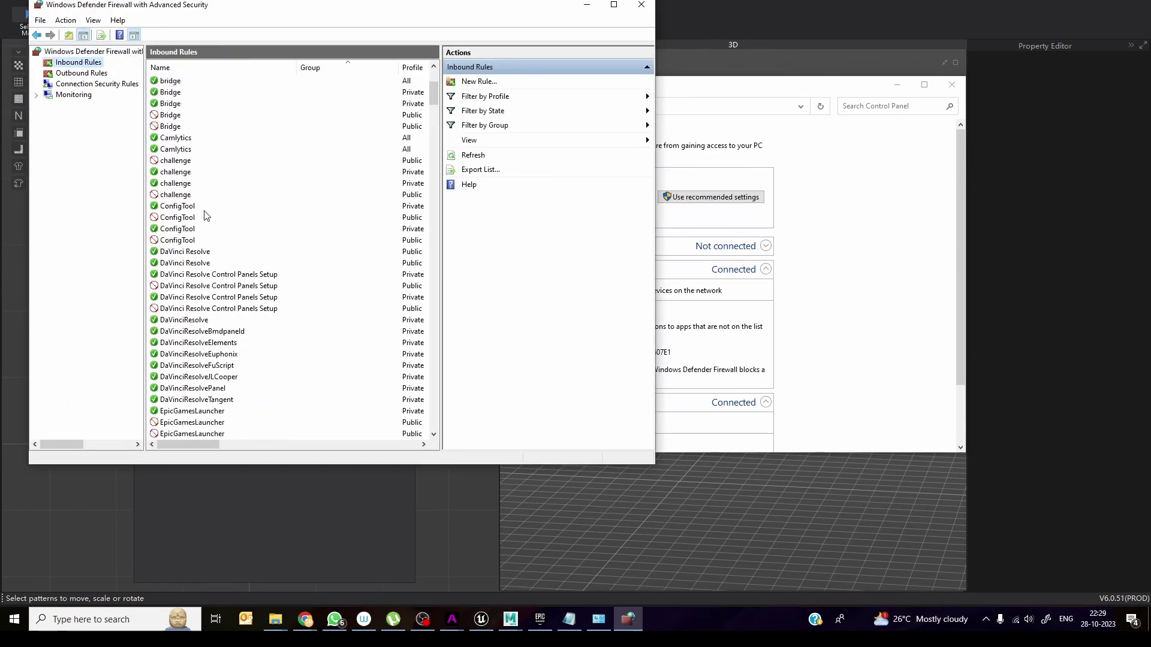
scroll(206, 213, up, 6)
click(175, 126)
text(s)
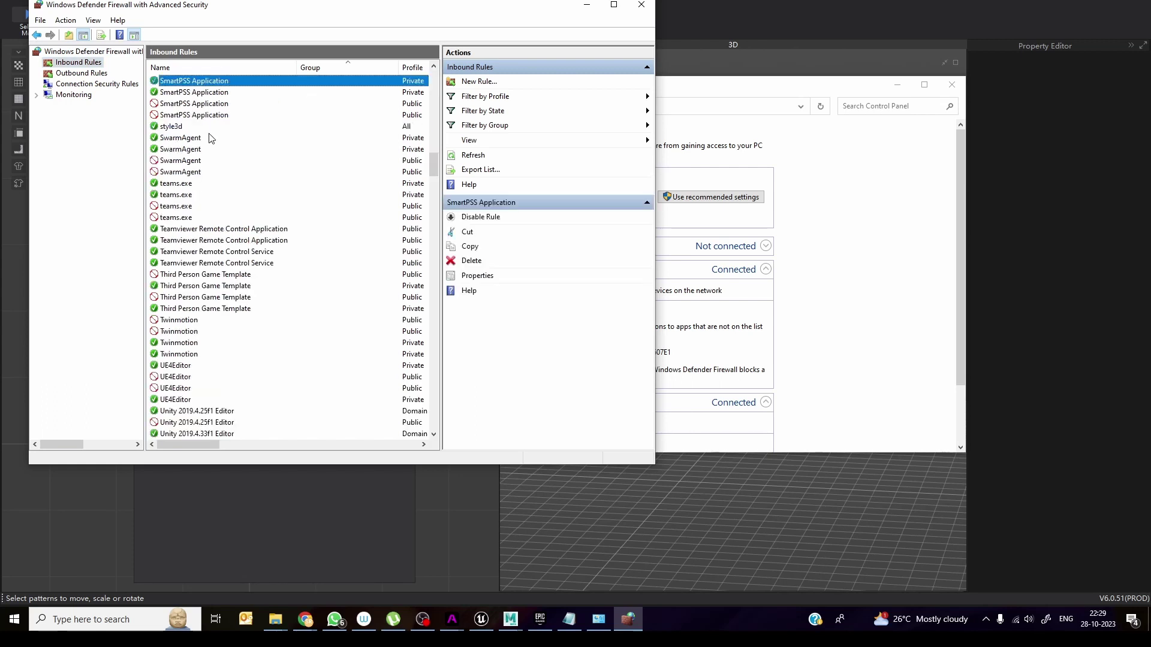
click(177, 128)
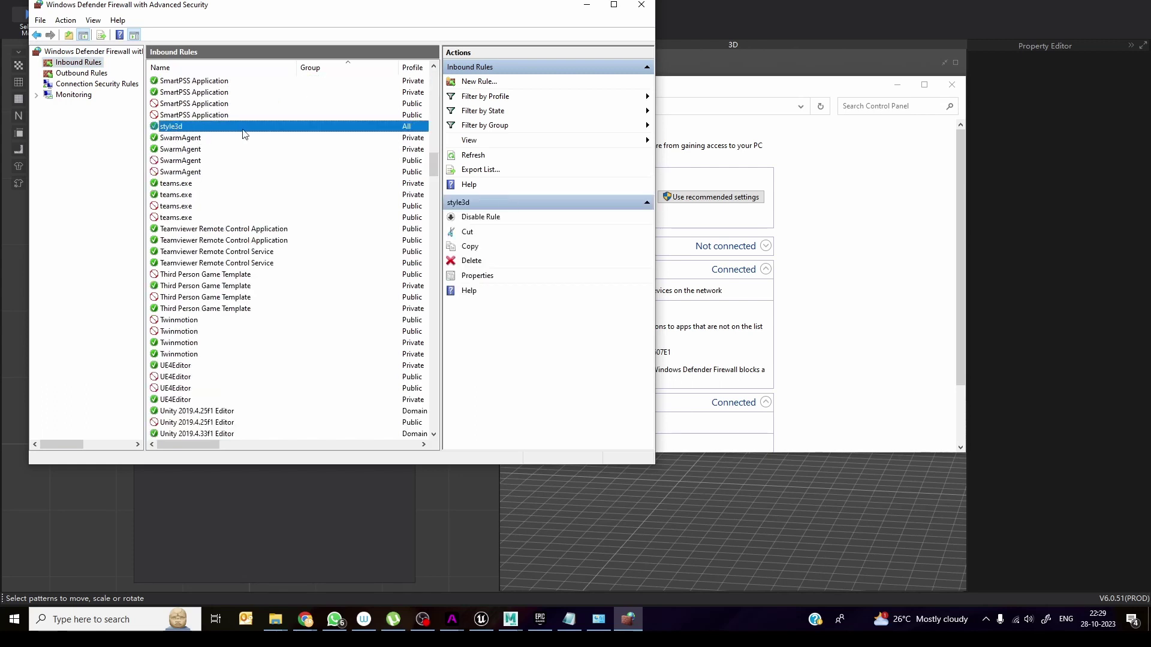
double_click(242, 130)
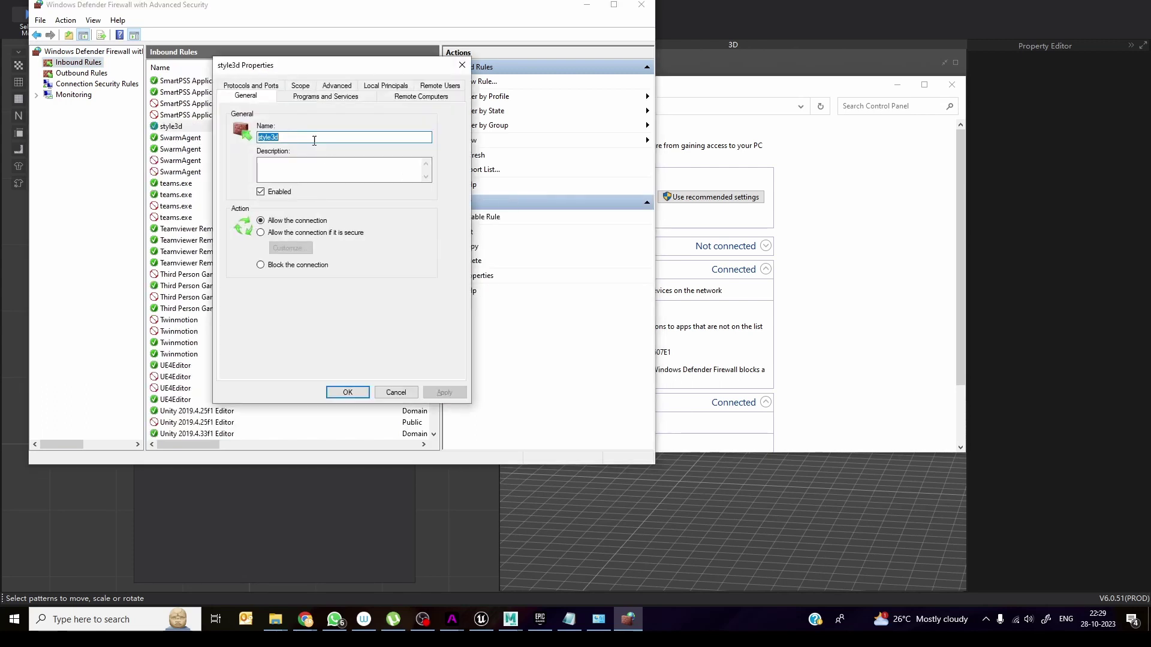
click(399, 394)
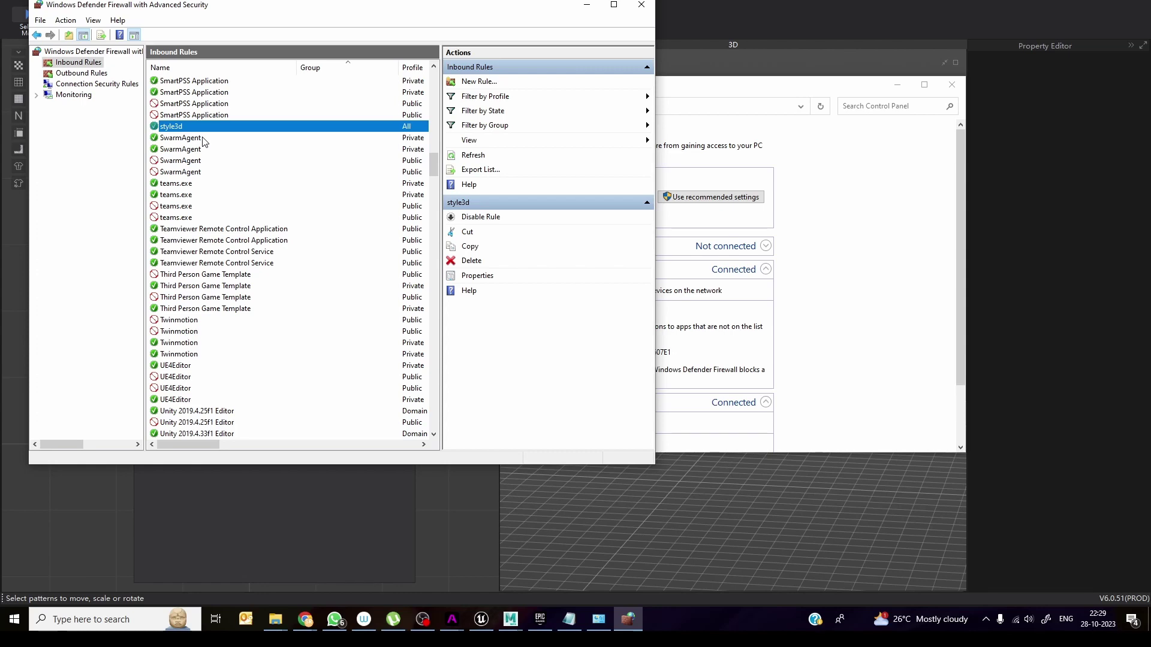
Check the general properties of the style3d outbound firewall rule, and close the advanced firewall window
click(84, 73)
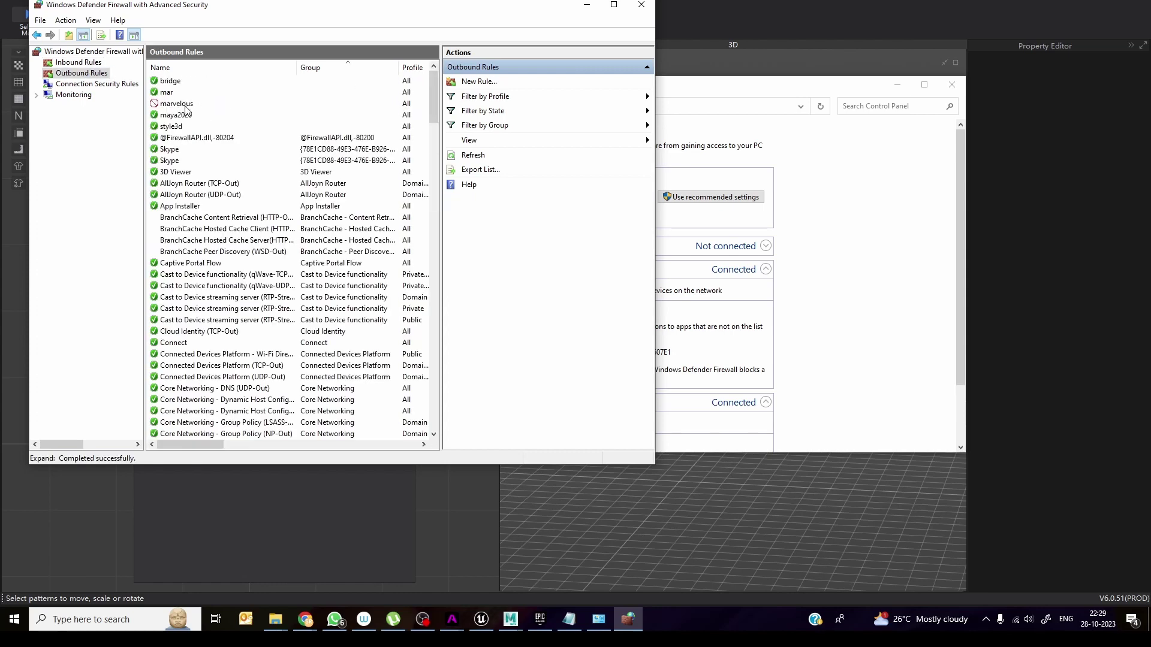
double_click(180, 127)
key(Escape)
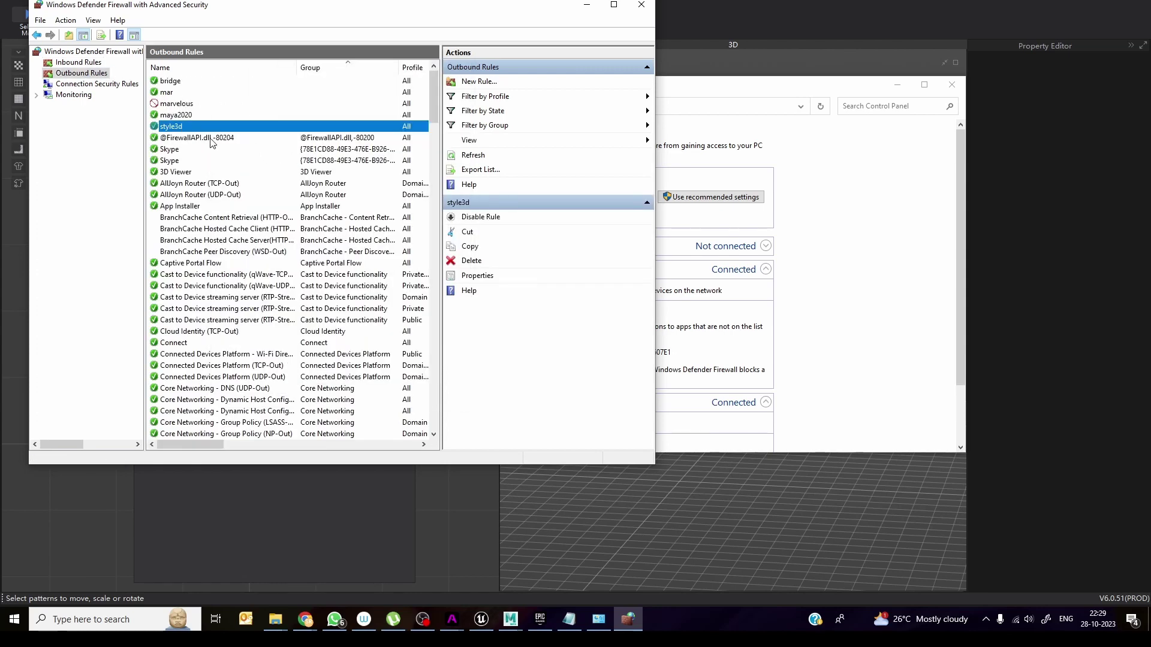
double_click(191, 127)
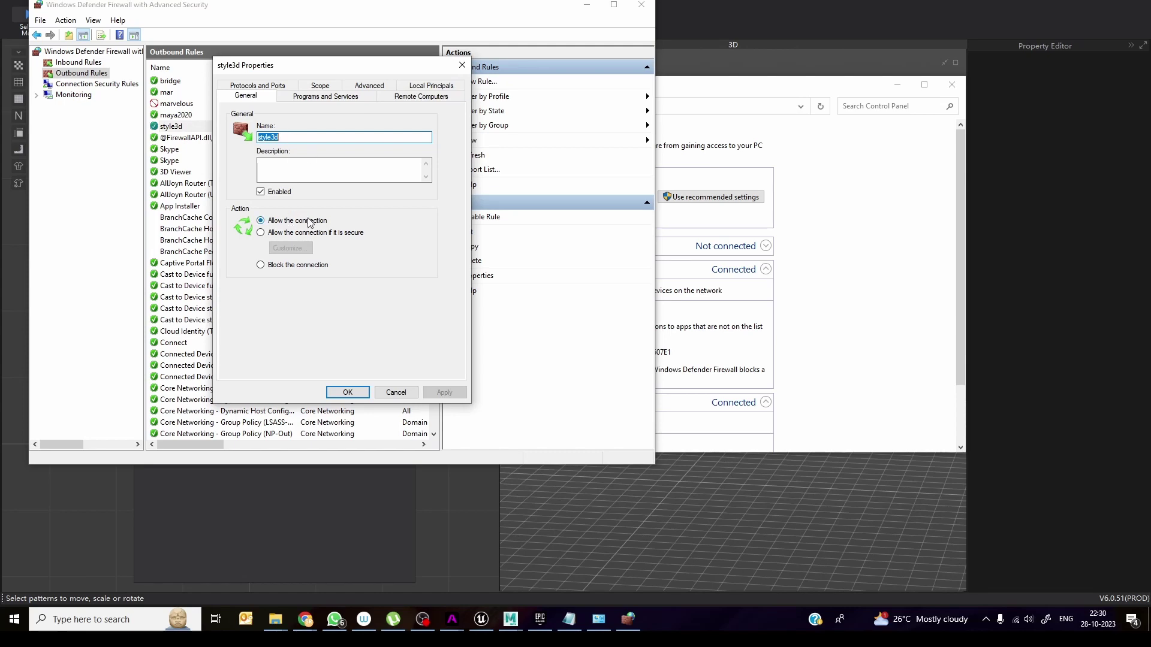
click(396, 392)
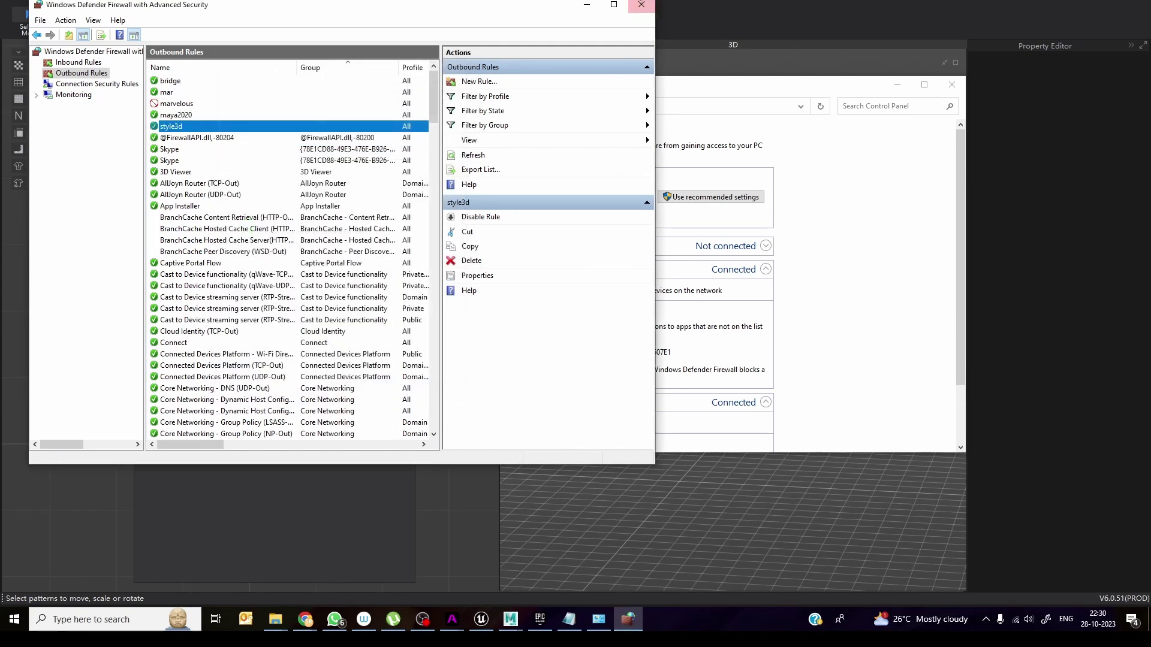
click(641, 5)
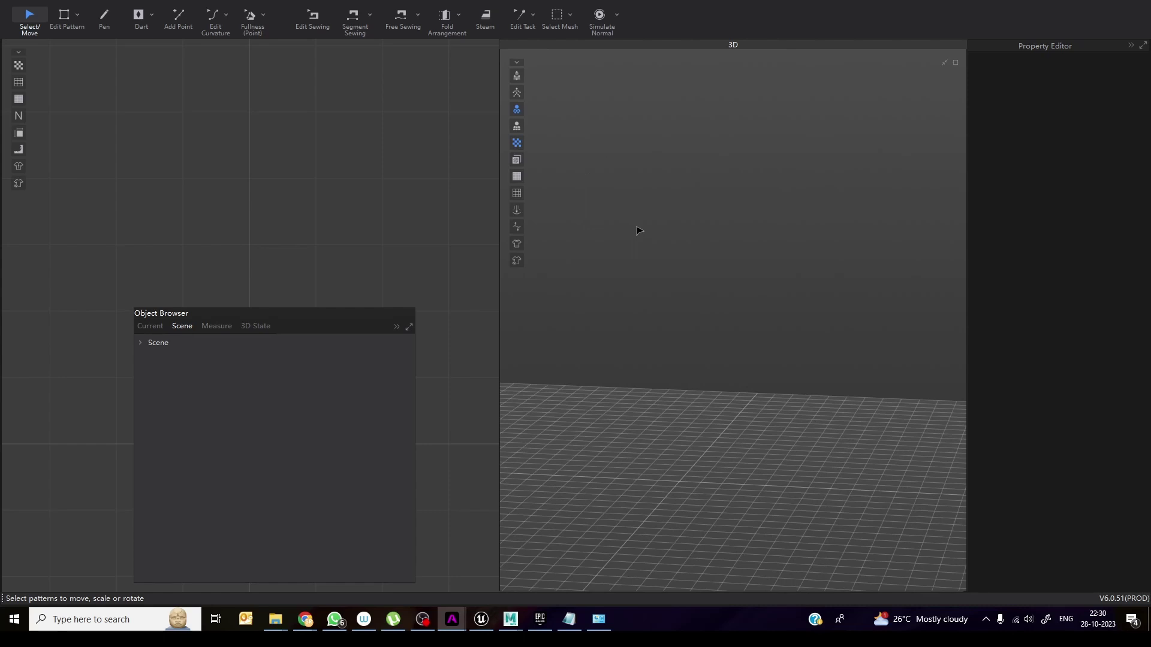
Close Style3D Atelier without saving the file and relaunch it from the desktop as administrator
key(z)
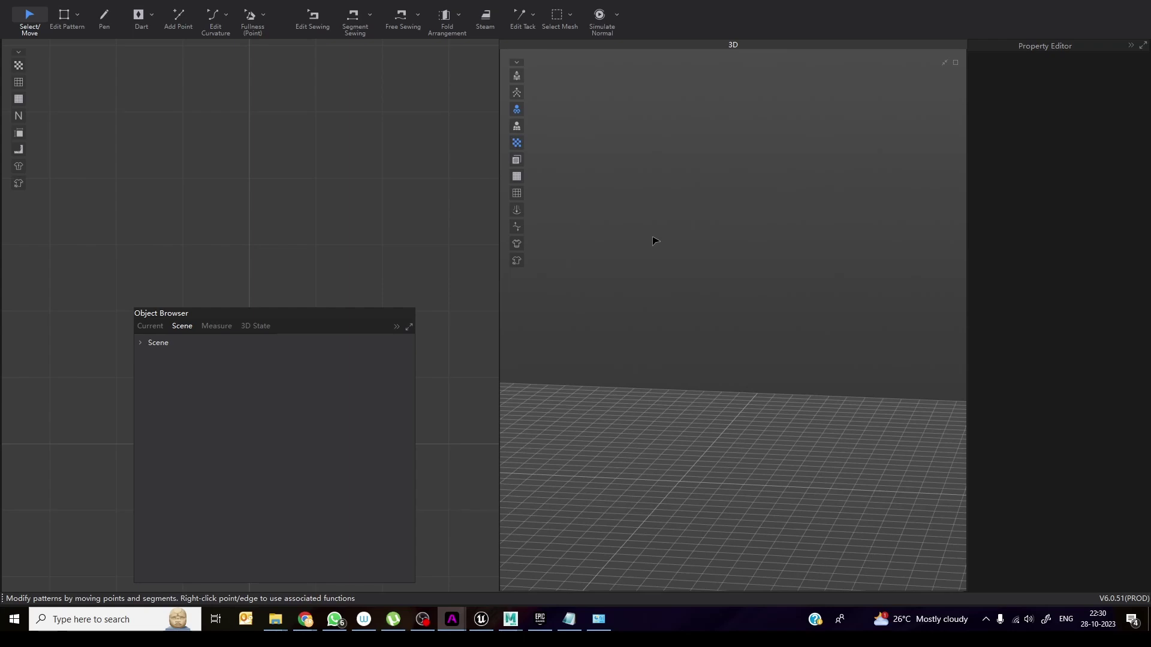
click(1146, 2)
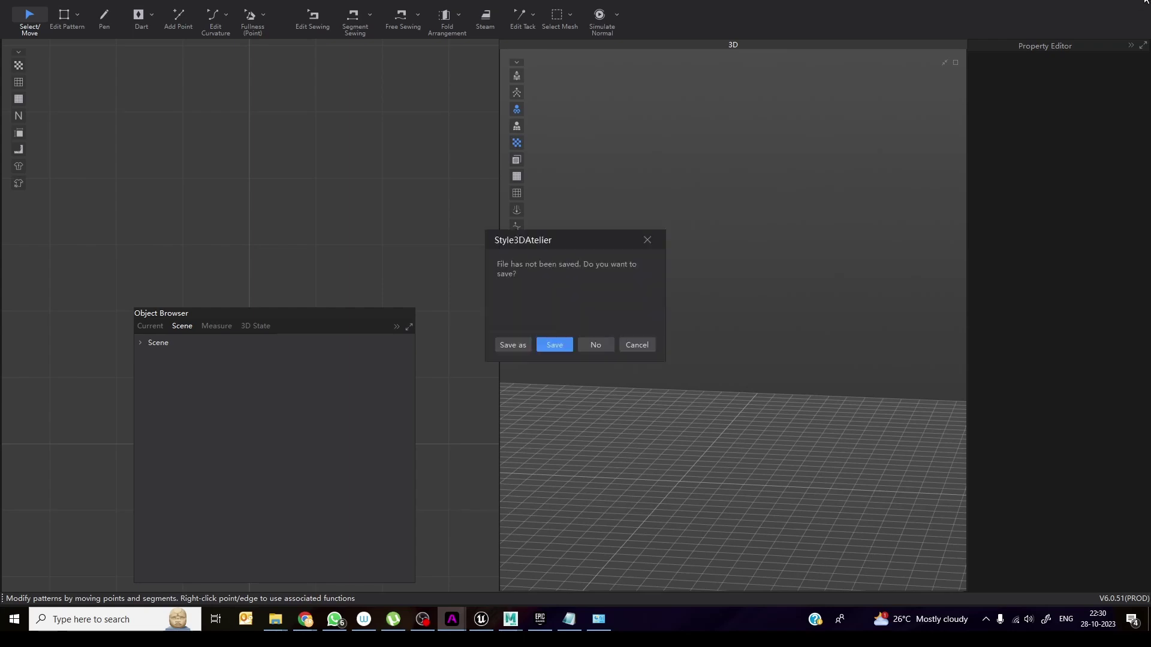
click(602, 344)
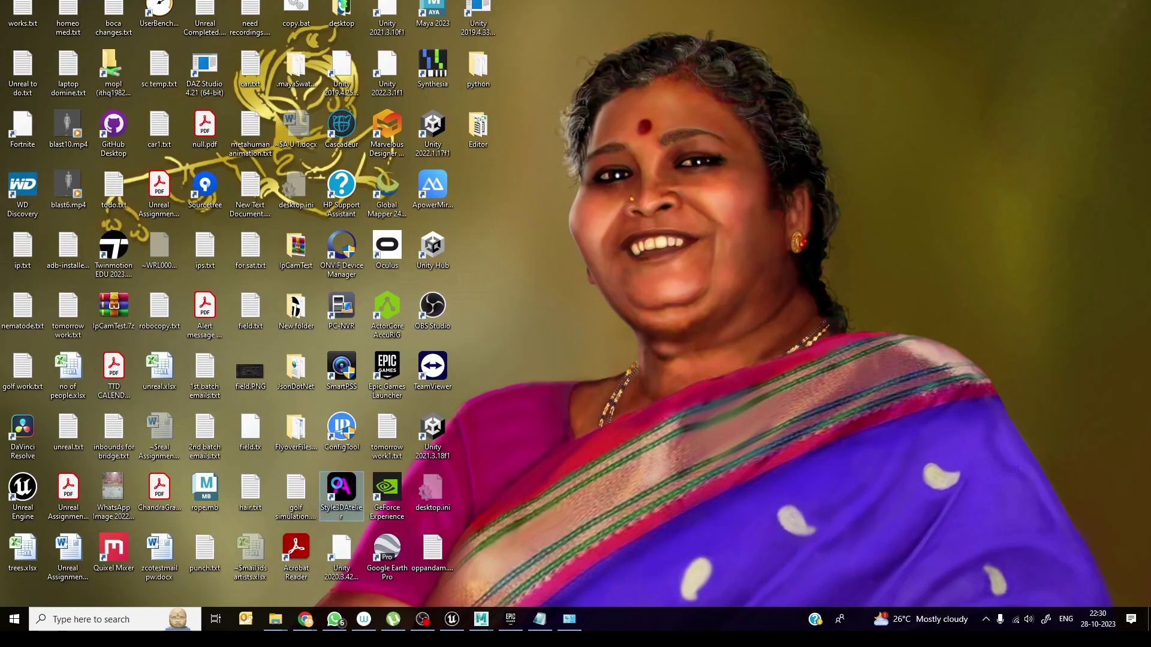
right_click(341, 501)
click(252, 210)
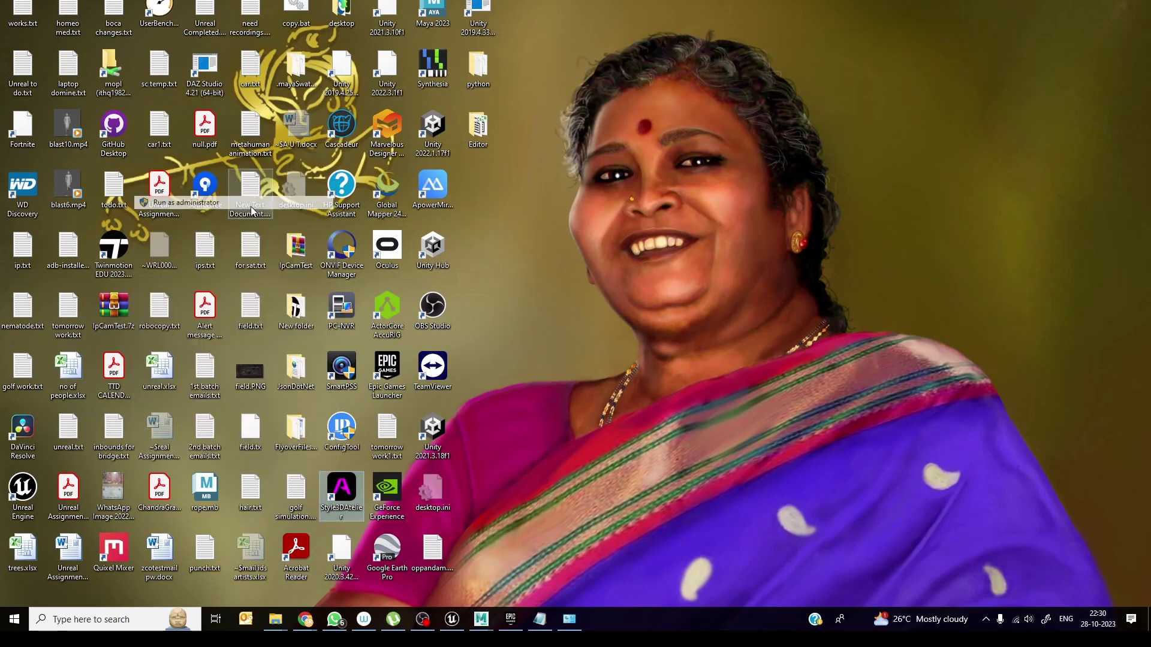
click(73, 398)
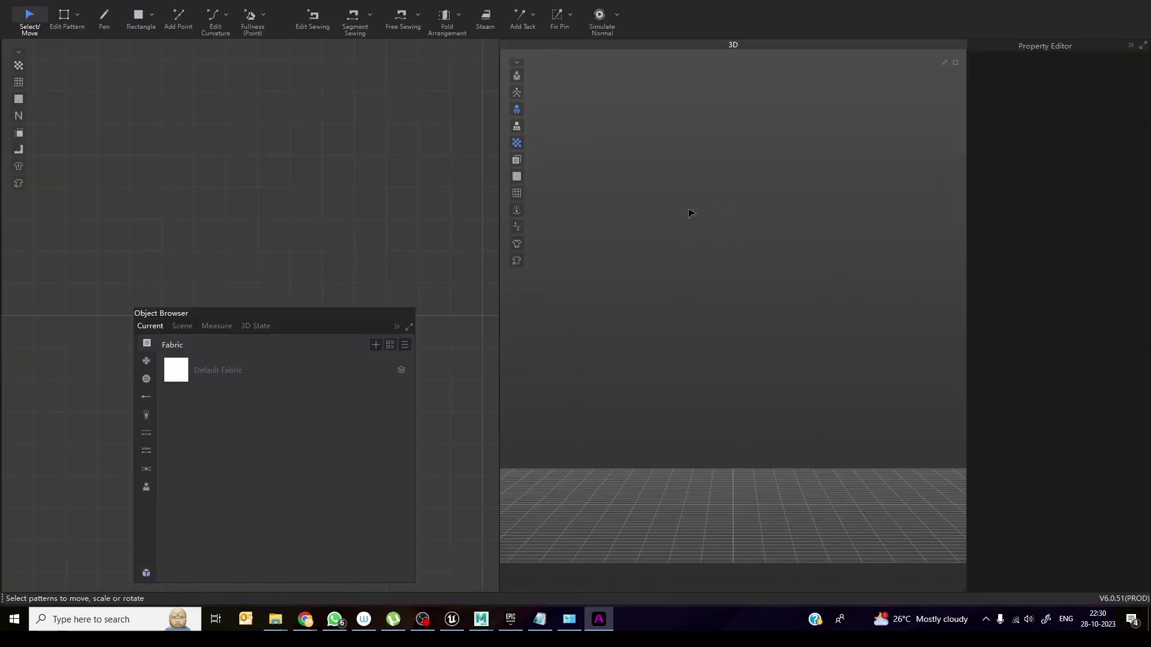
Choose Model.fbx from the GitTest folder as the FBX file to import
click(37, 1)
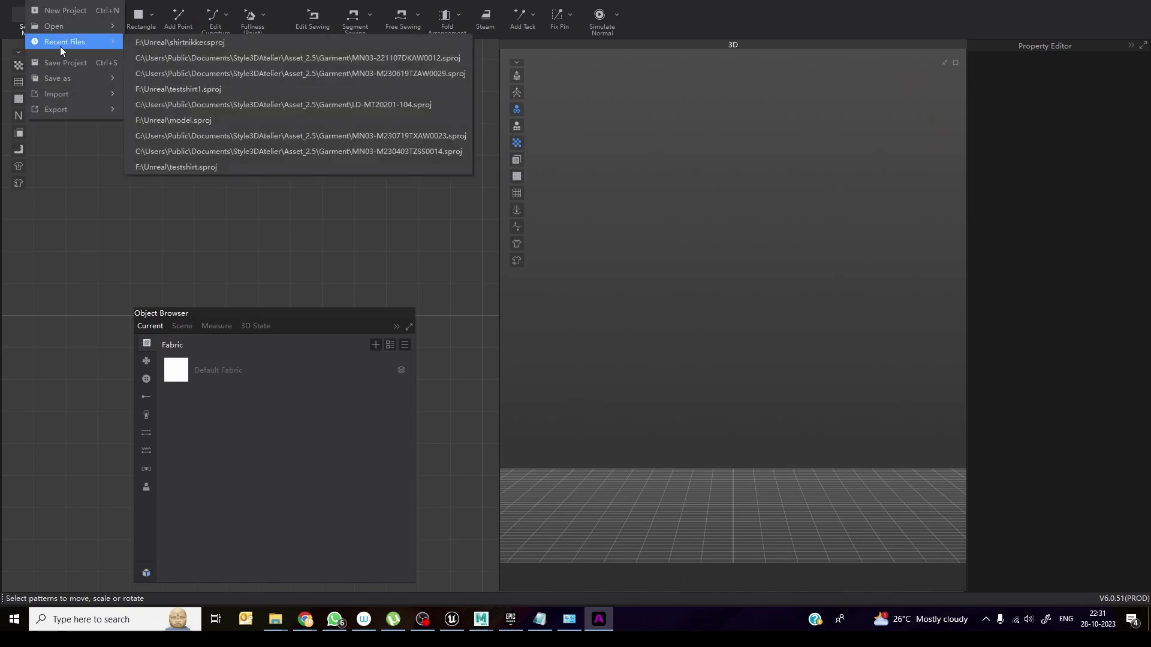
mouse_move(67, 95)
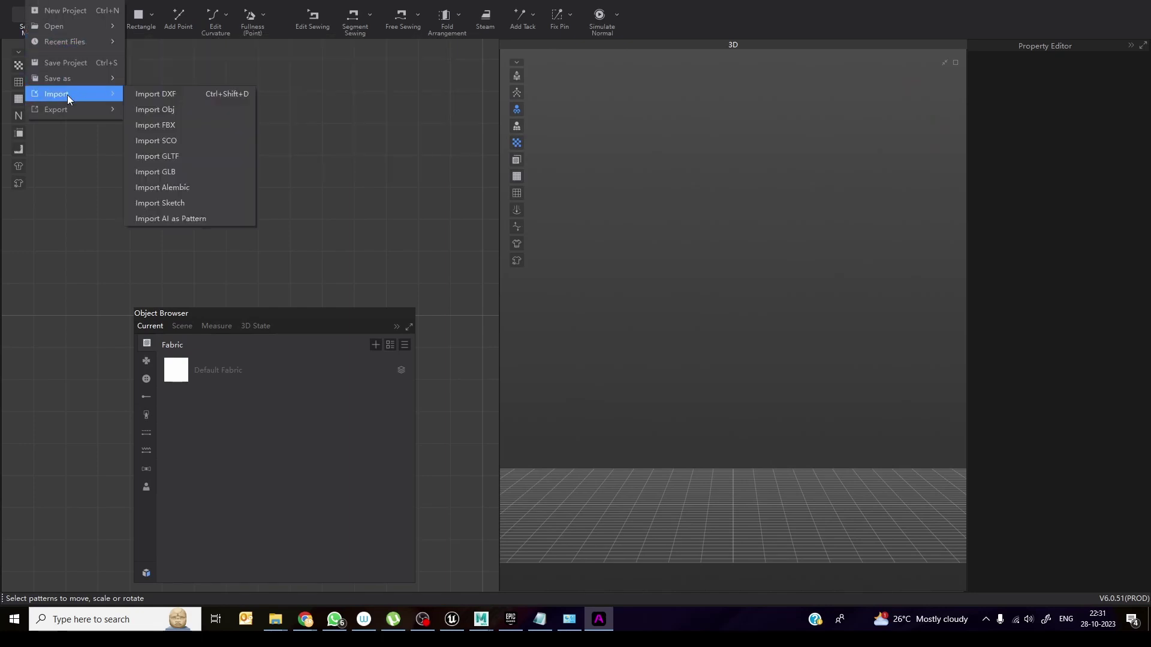
click(195, 124)
click(243, 109)
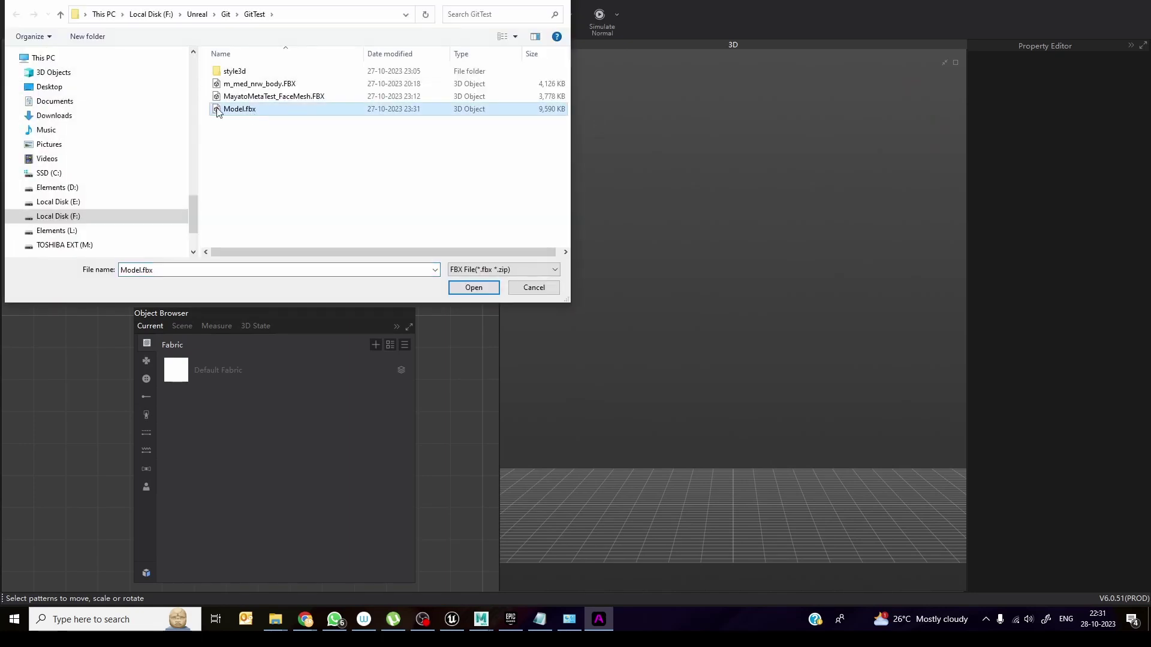
click(480, 290)
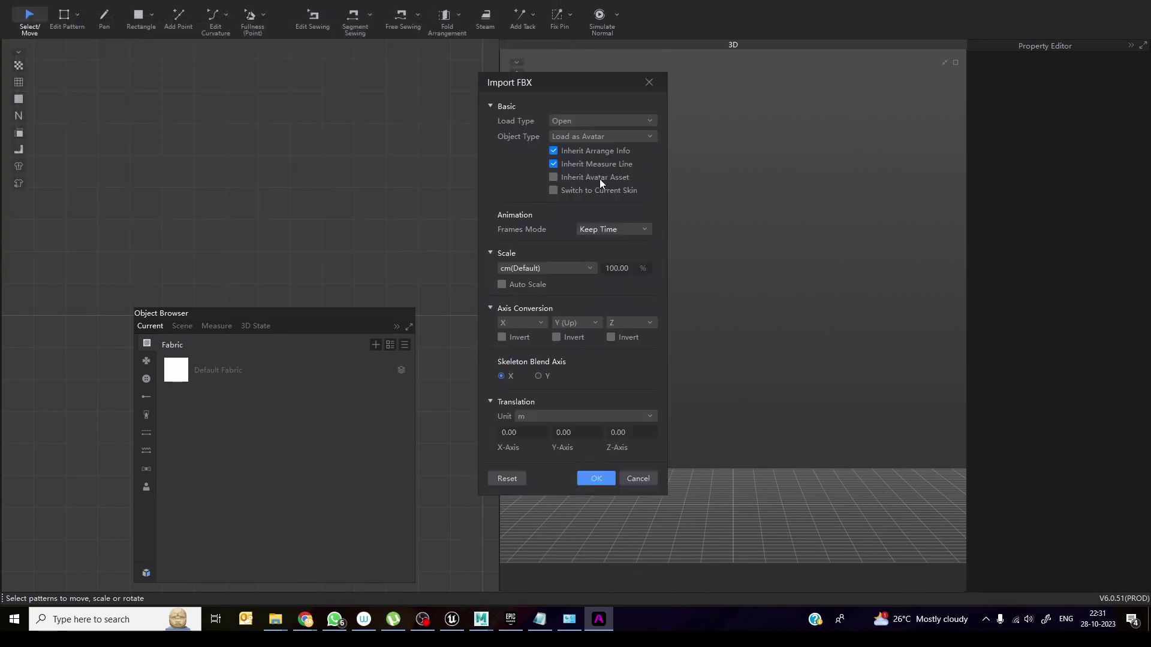
Import the FBX with load type Open, object type Load as Avatar, cm scale and skeleton blend axis Y
click(585, 121)
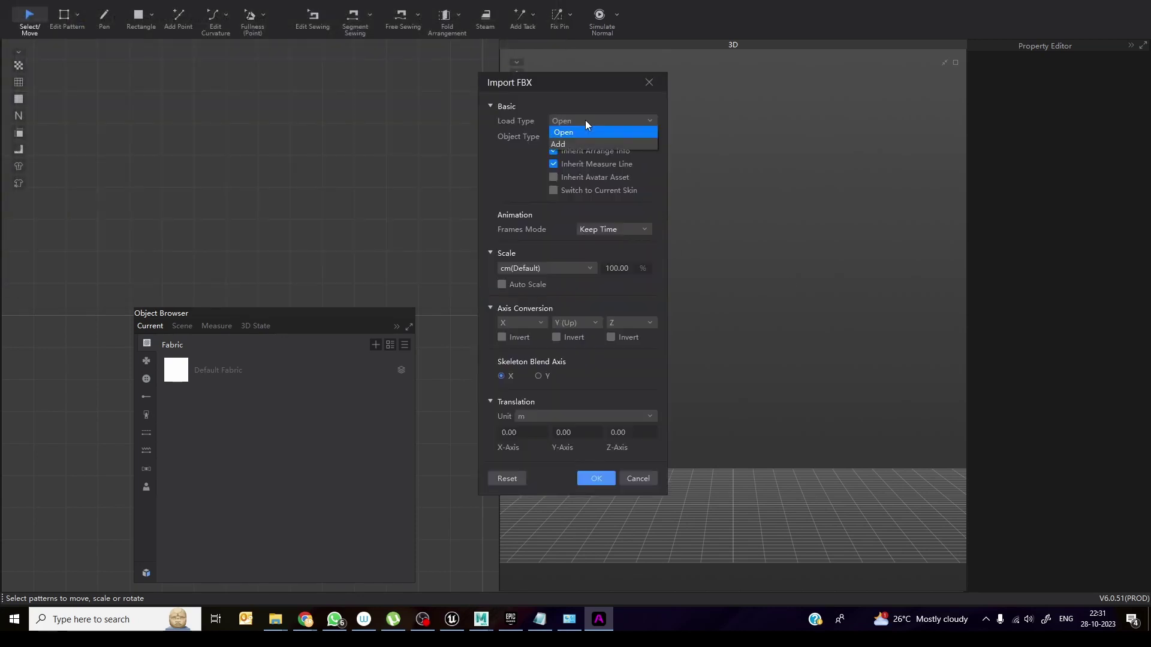
click(581, 131)
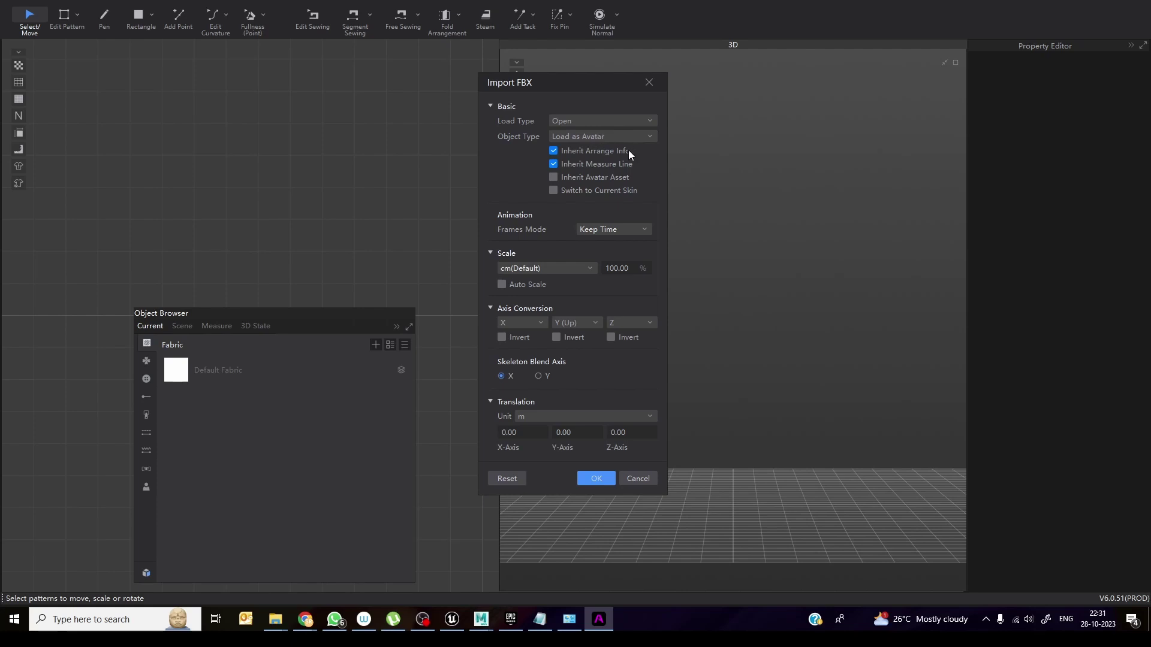
click(597, 136)
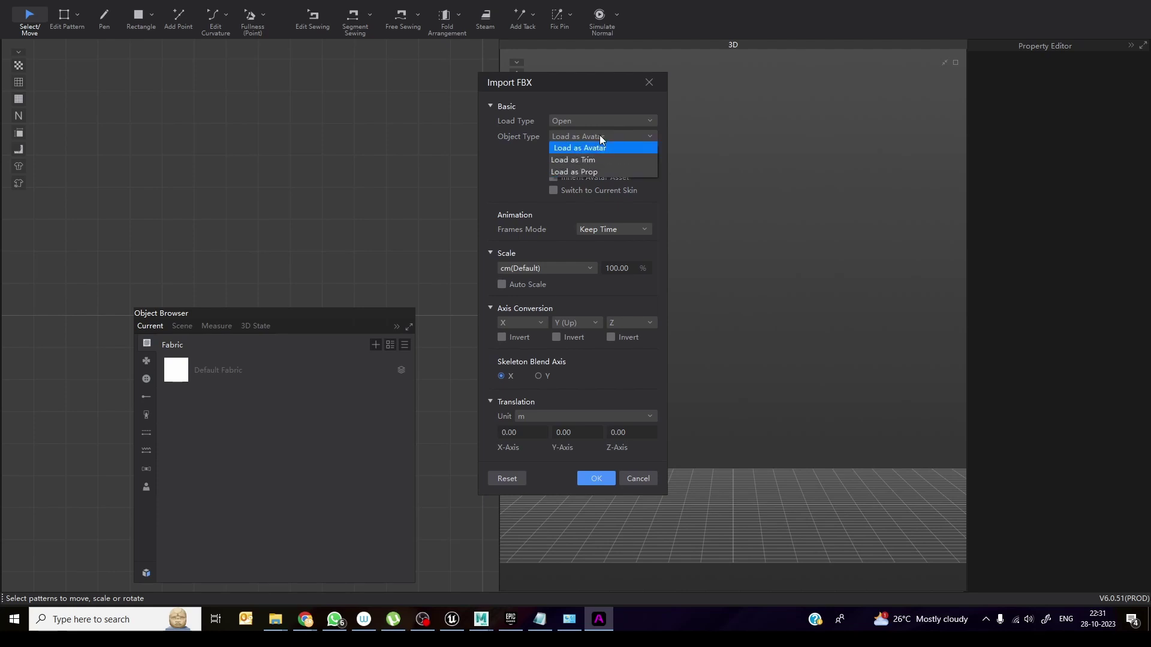
click(570, 145)
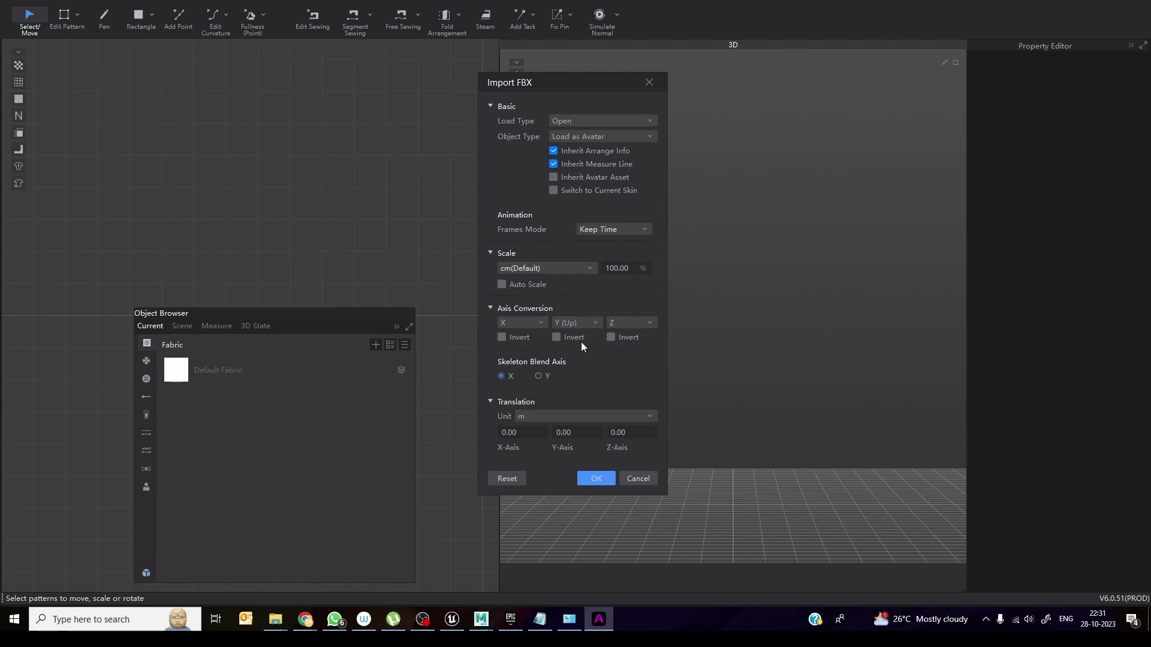
click(579, 269)
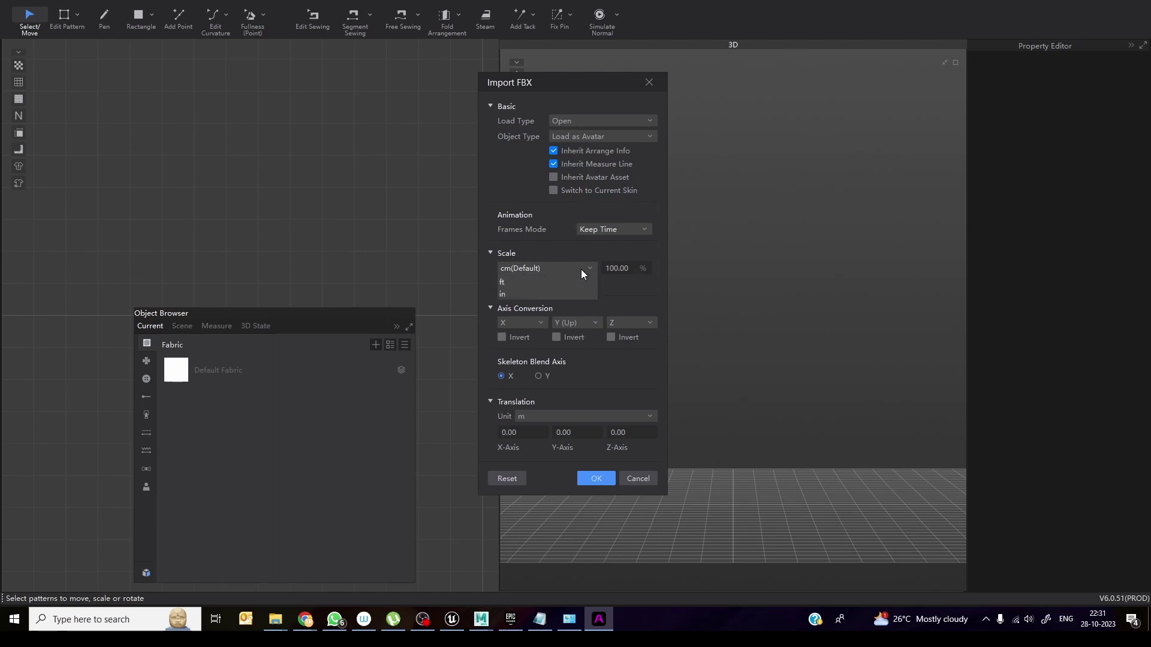
click(582, 269)
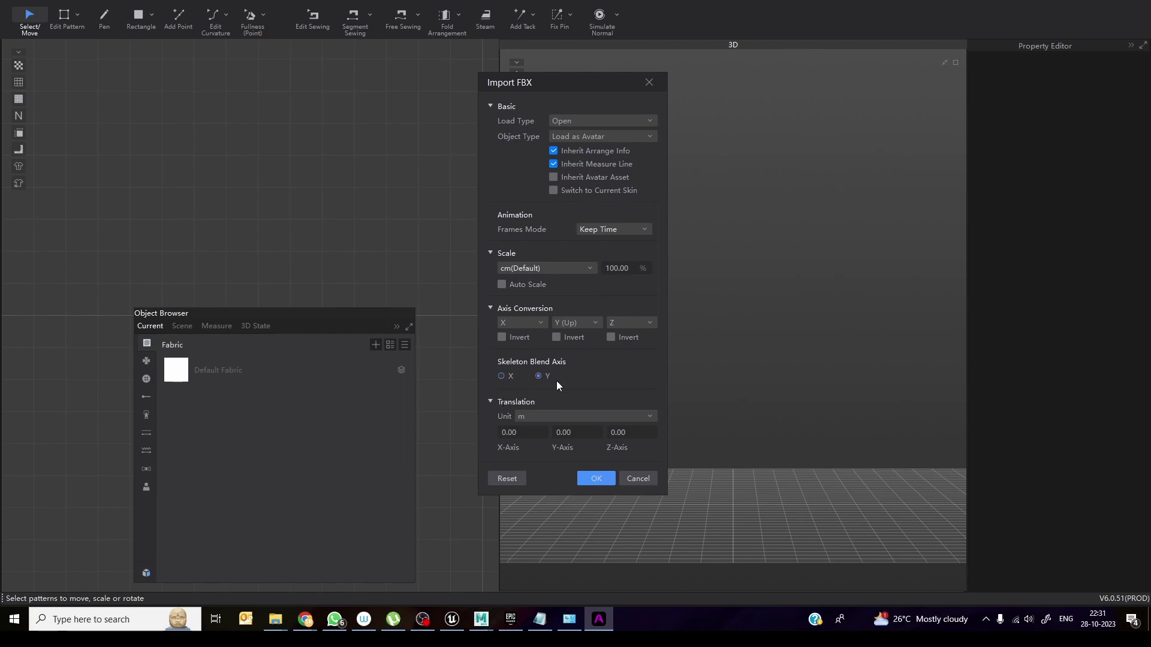
click(596, 478)
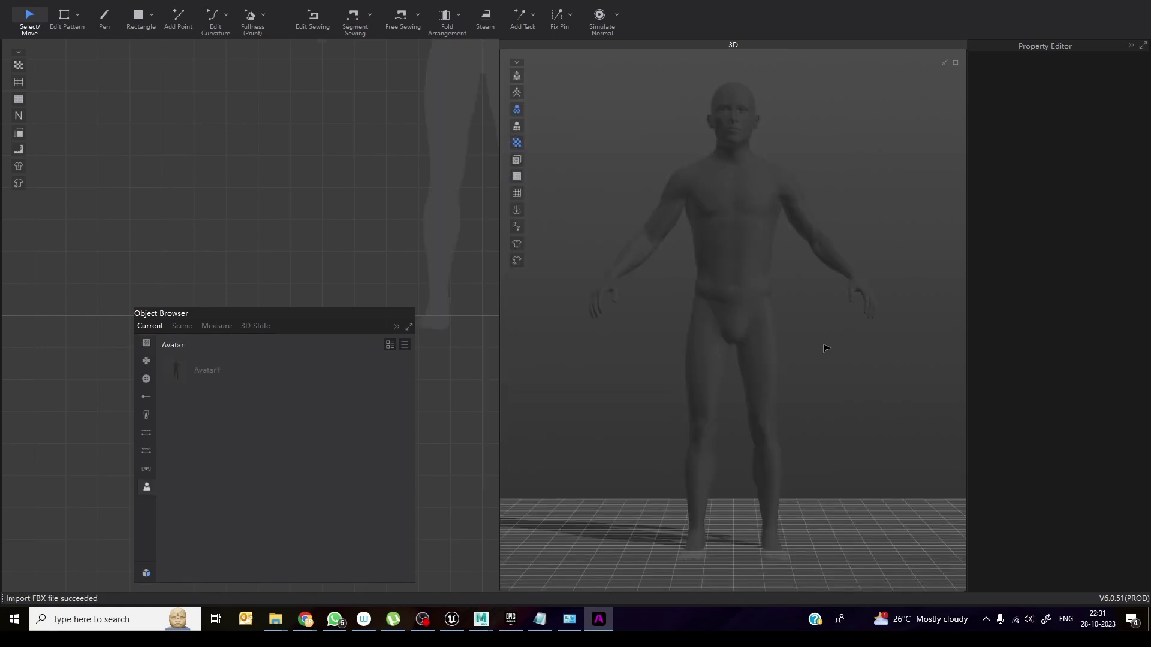
Show the avatar's skeleton, try rotating the right upper arm bone, undo the rotation and hide the skeleton again
click(517, 92)
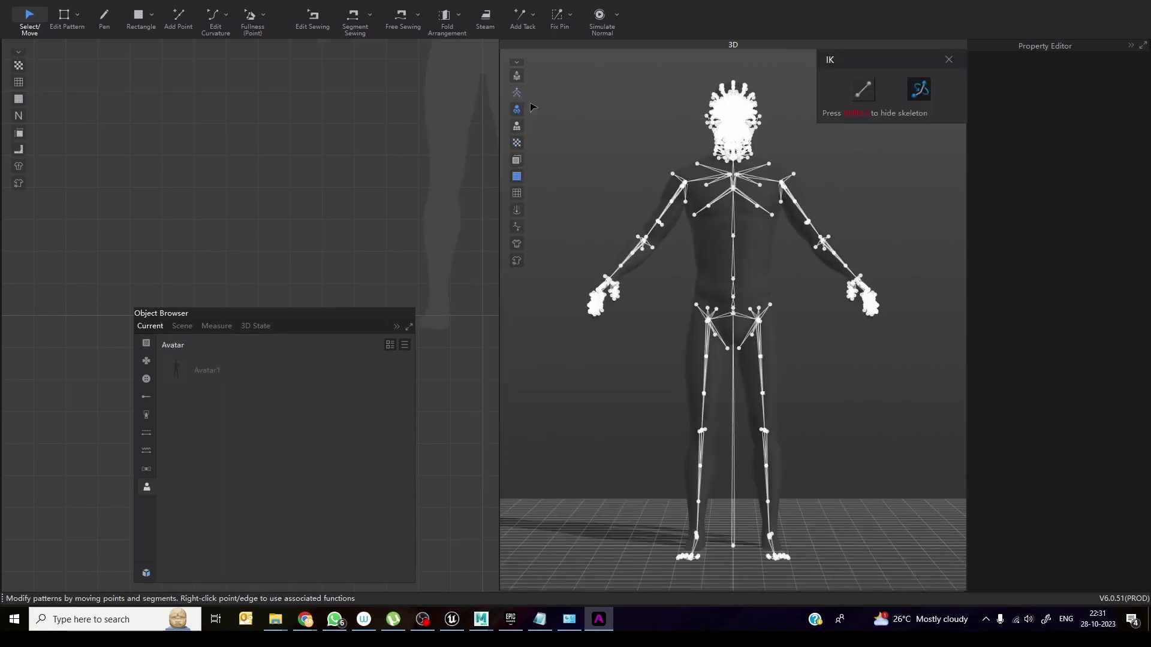
click(675, 200)
drag(706, 217, 654, 222)
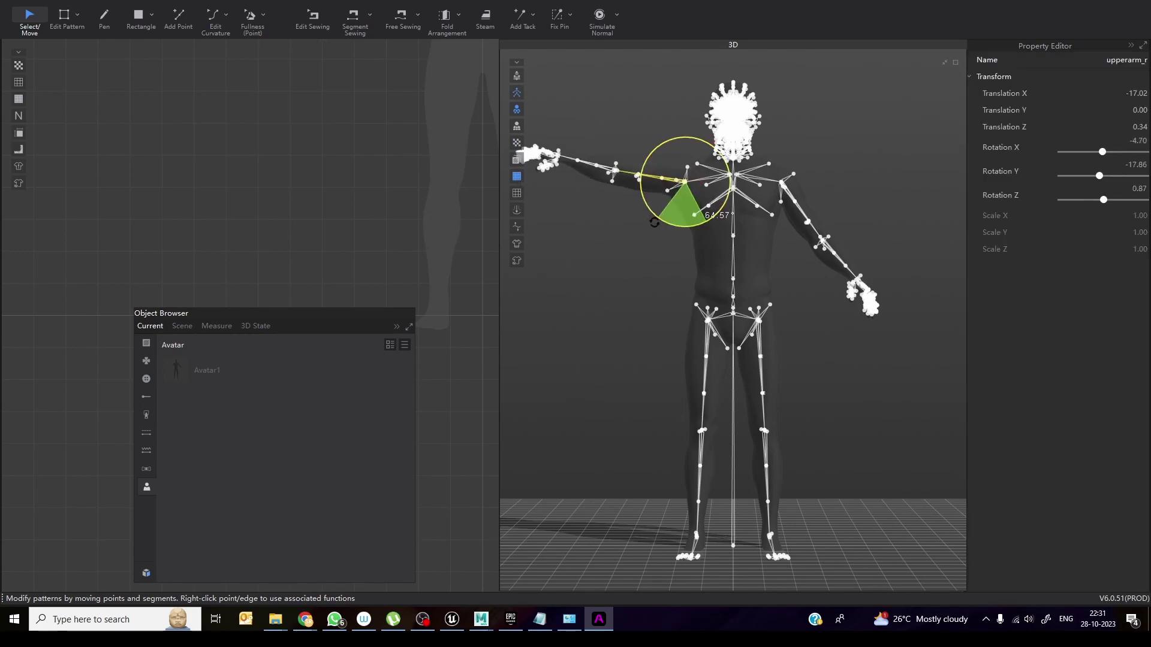
key(ctrl+z)
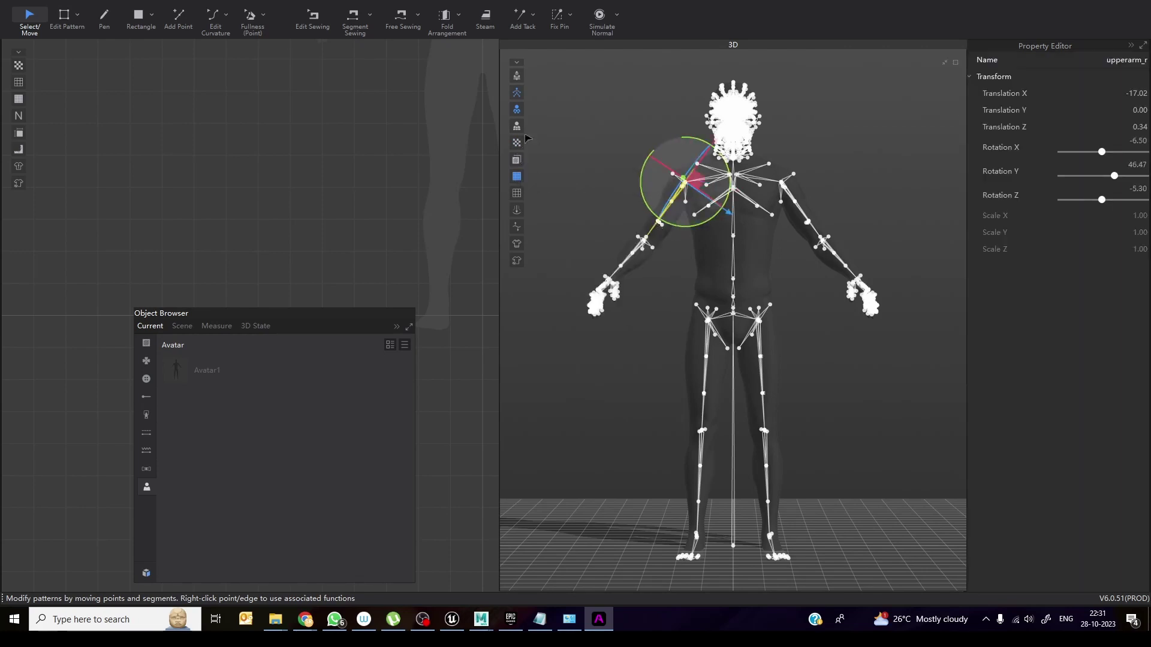
click(517, 94)
click(585, 174)
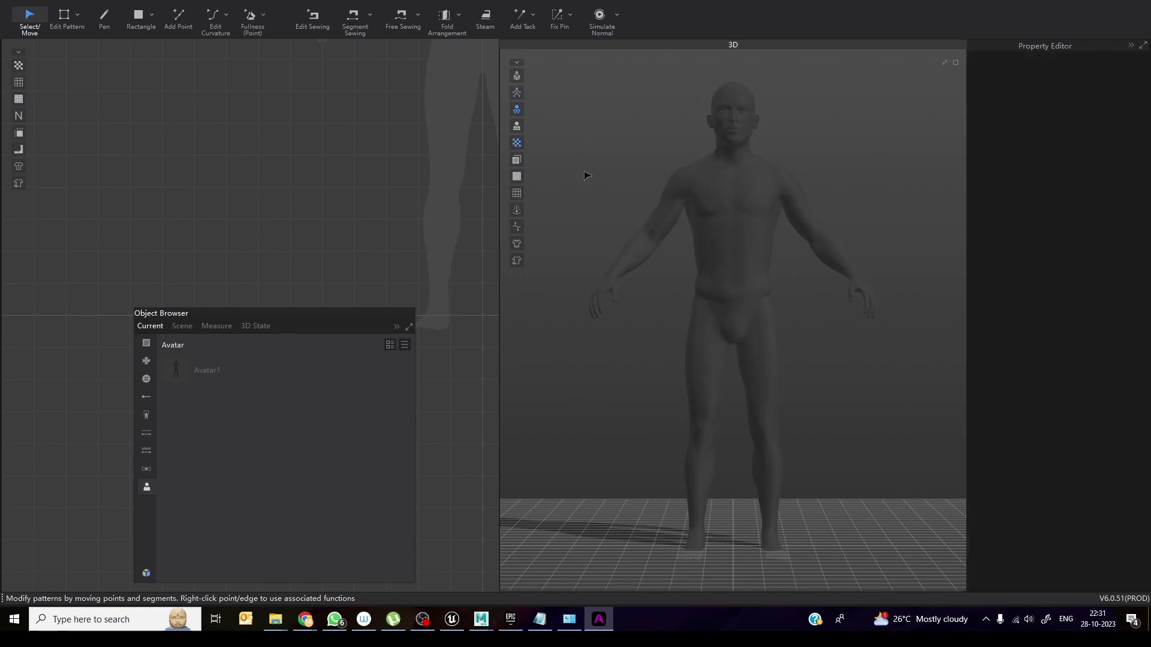
Move the Object Browser up over the 2D pattern area and open the Resource Library from it
right_drag(586, 175, 694, 385)
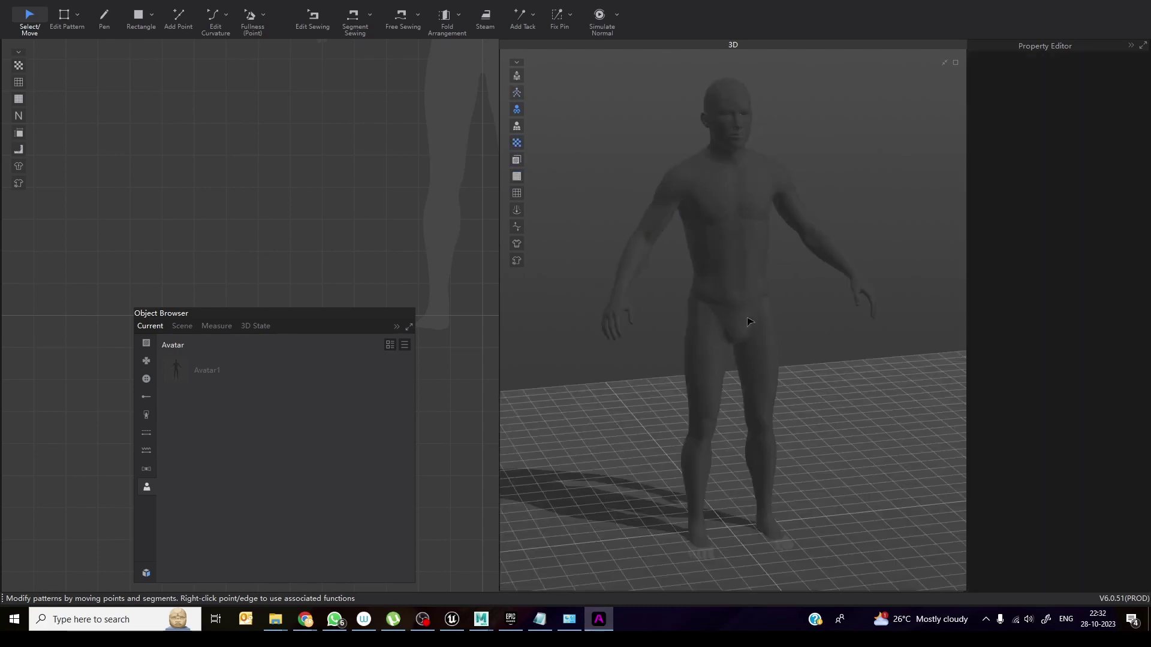
right_drag(818, 327, 790, 325)
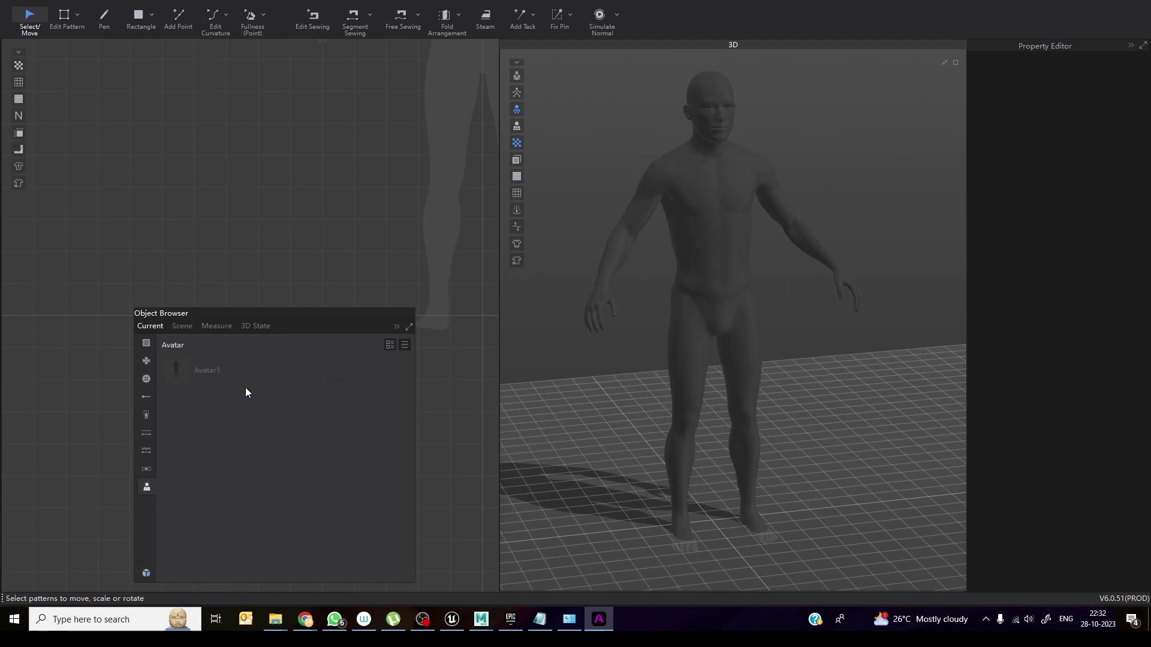
drag(280, 311, 301, 214)
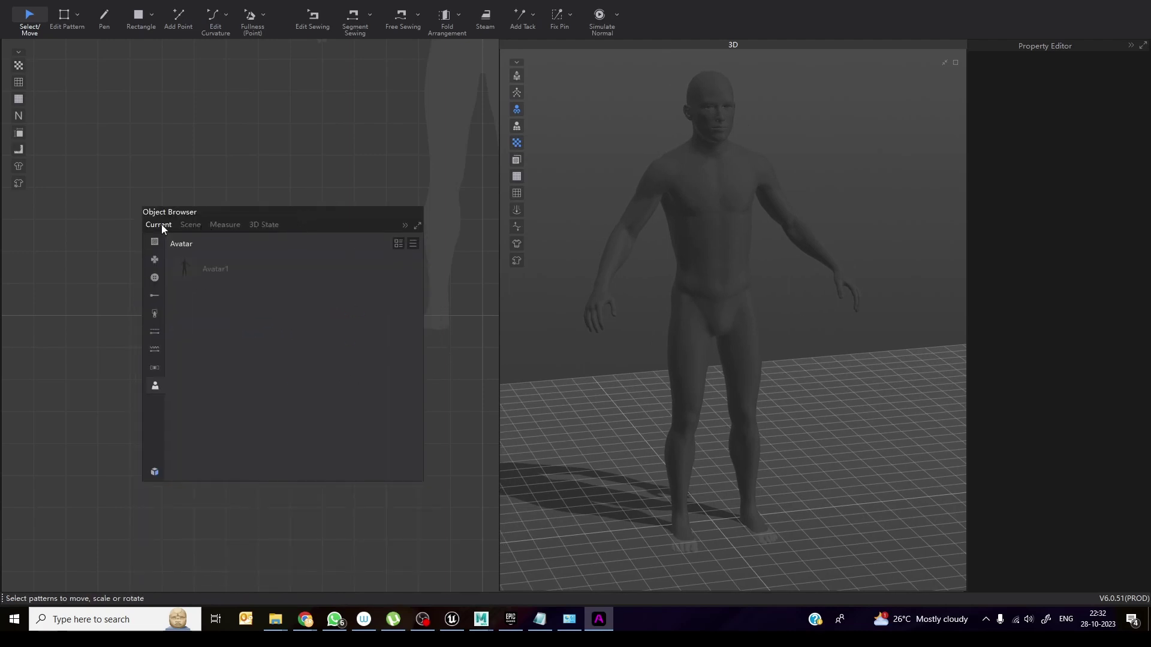
click(155, 472)
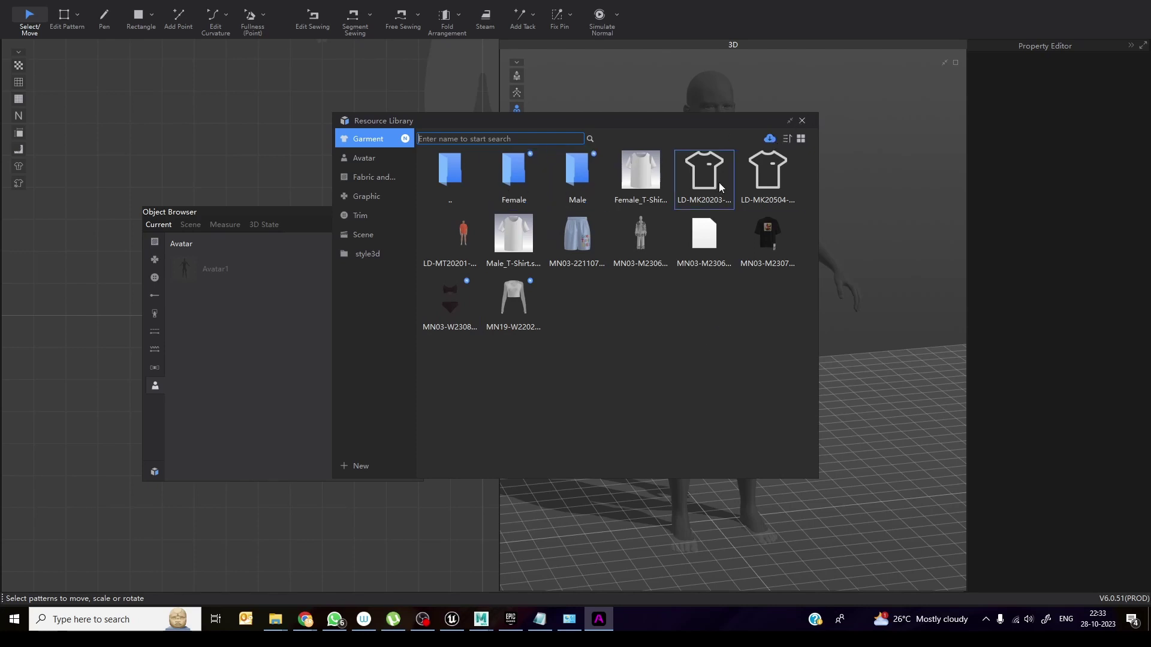
Look through the Male garment folder and the downloadable Blocks, and close the download window without downloading anything
click(584, 183)
double_click(584, 181)
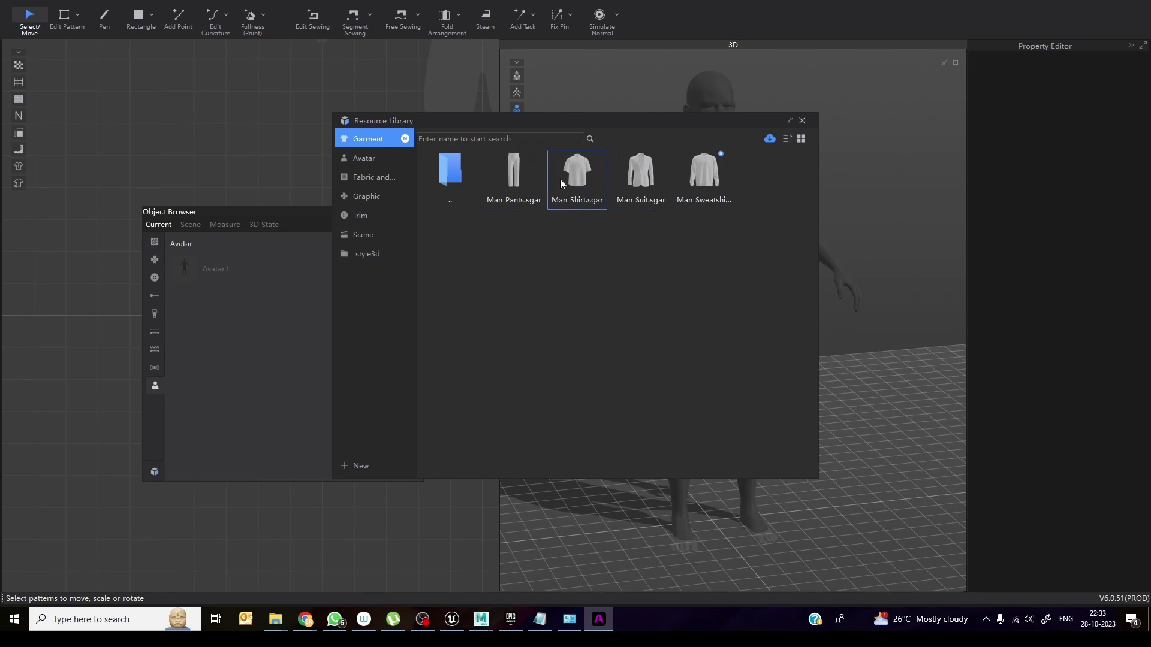
double_click(458, 170)
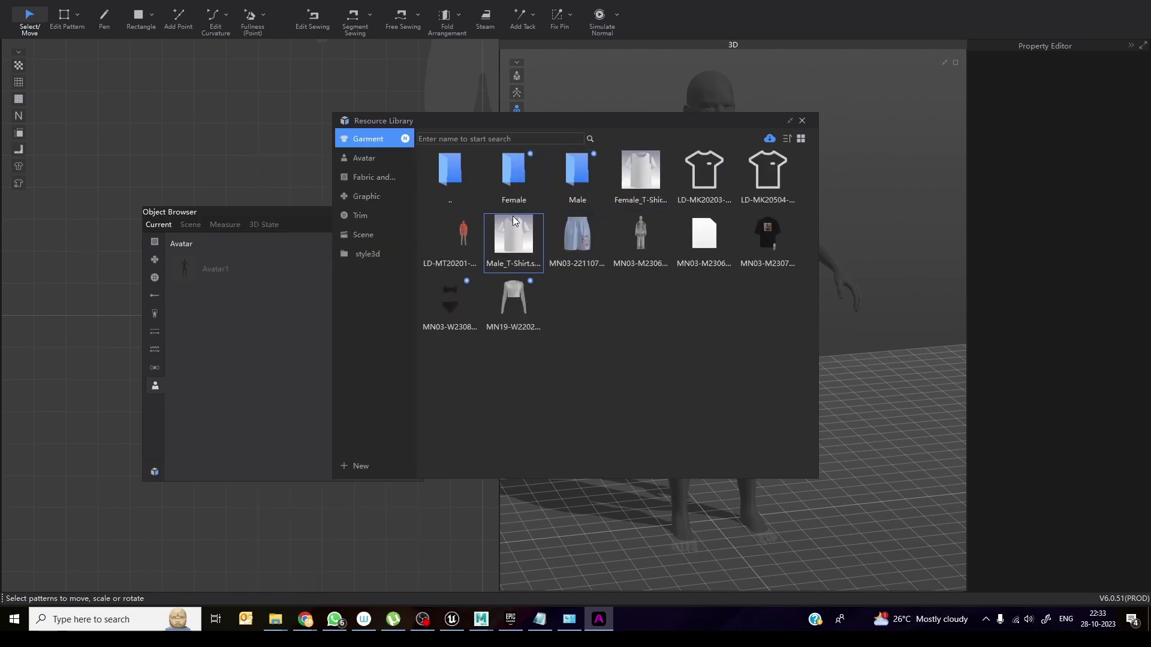
click(770, 139)
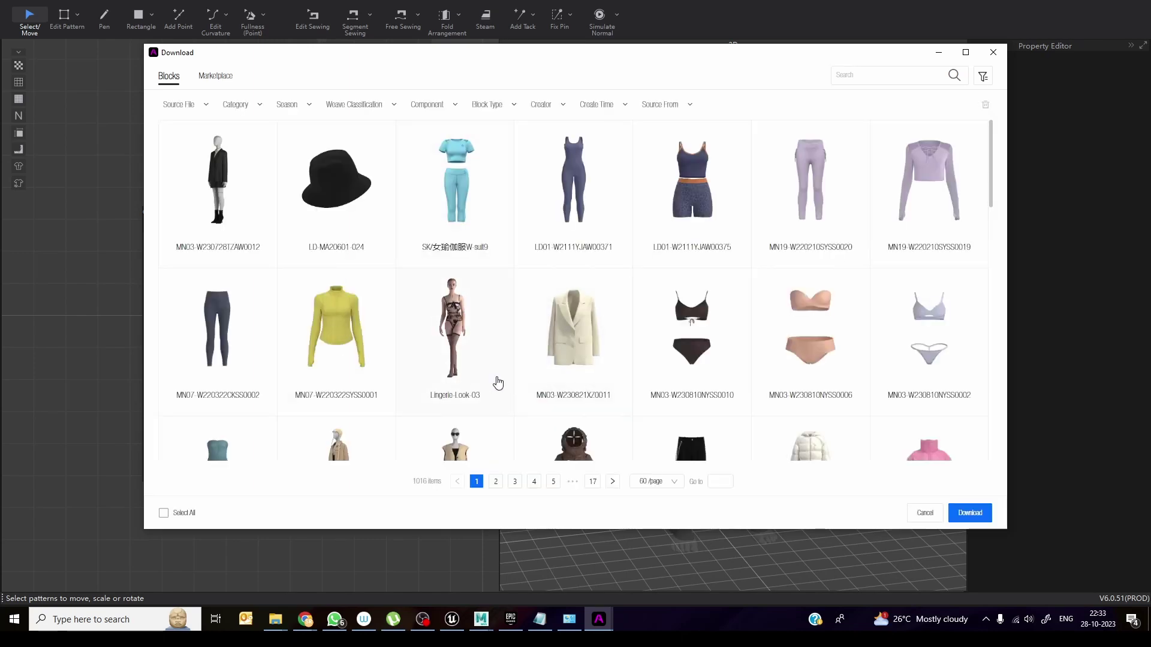
scroll(498, 382, down, 1)
scroll(498, 382, up, 1)
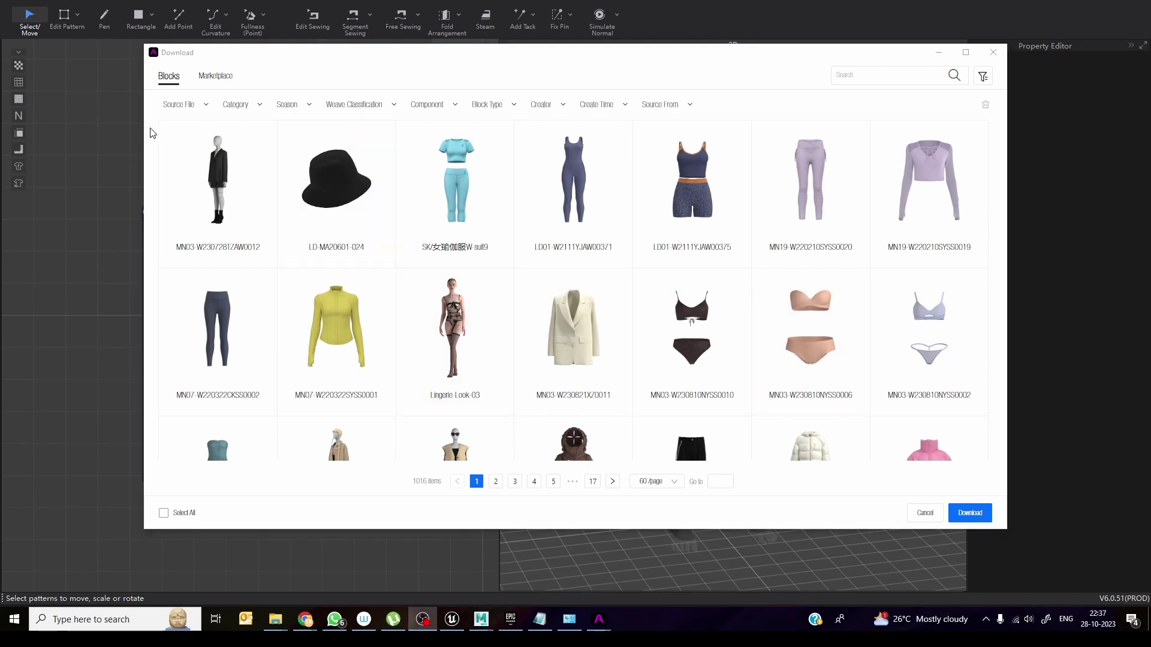
click(994, 52)
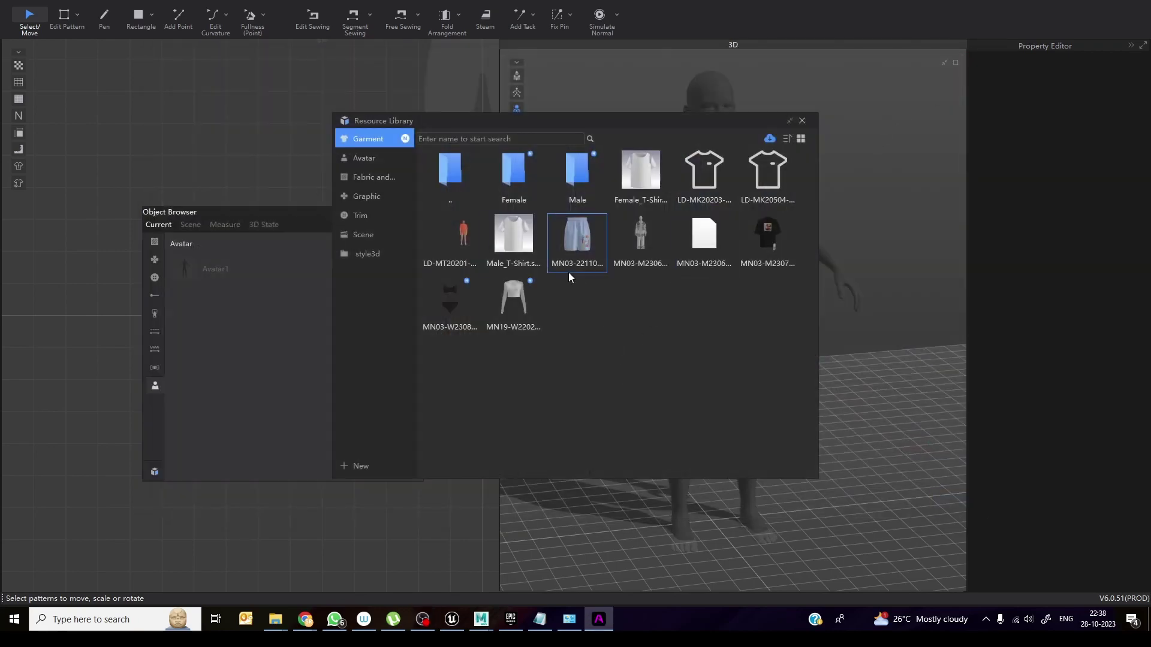
Load Male_T-Shirt.sgar from the garment library onto the avatar with load type Add and translation unit m
mouse_move(530, 240)
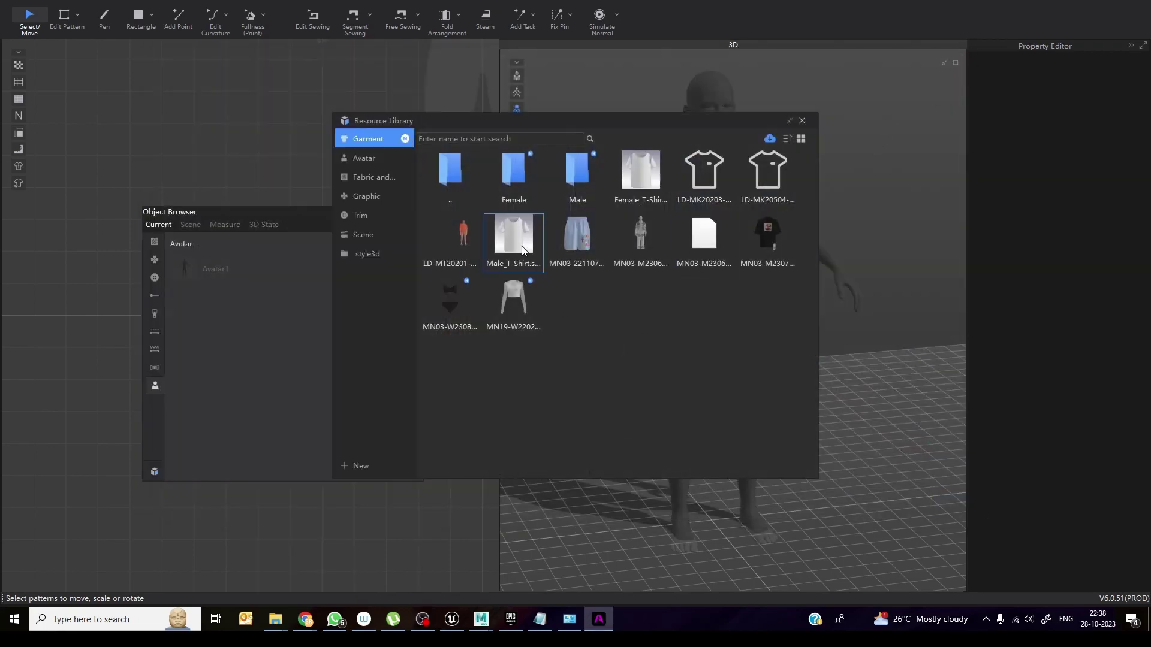
drag(619, 122, 423, 96)
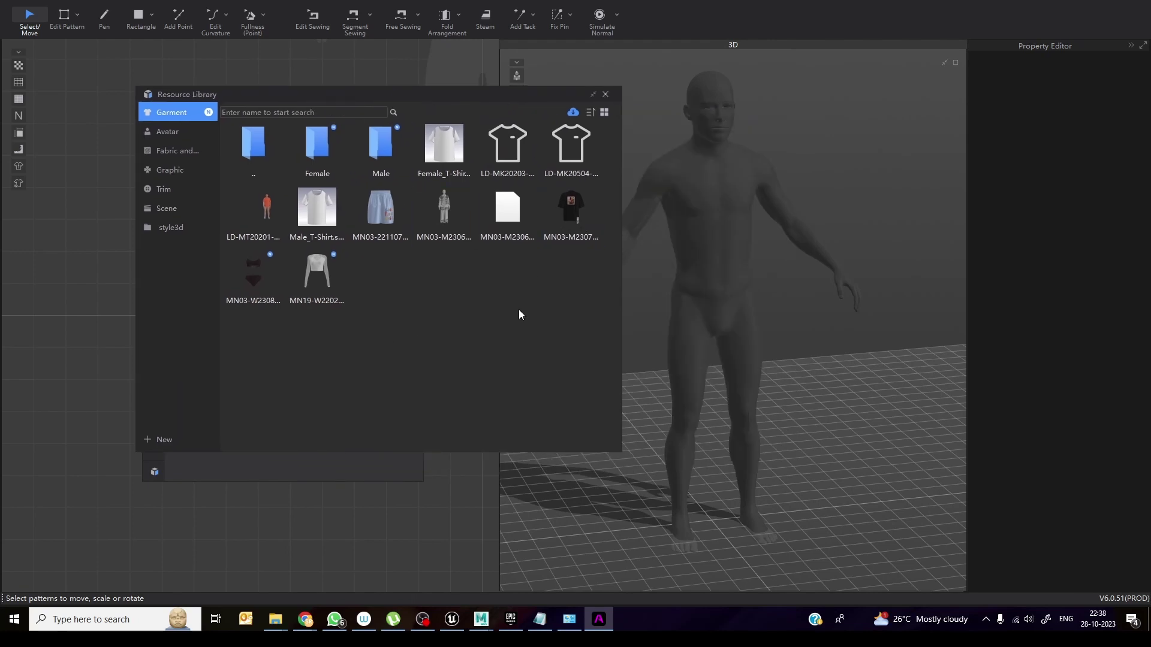
mouse_move(322, 209)
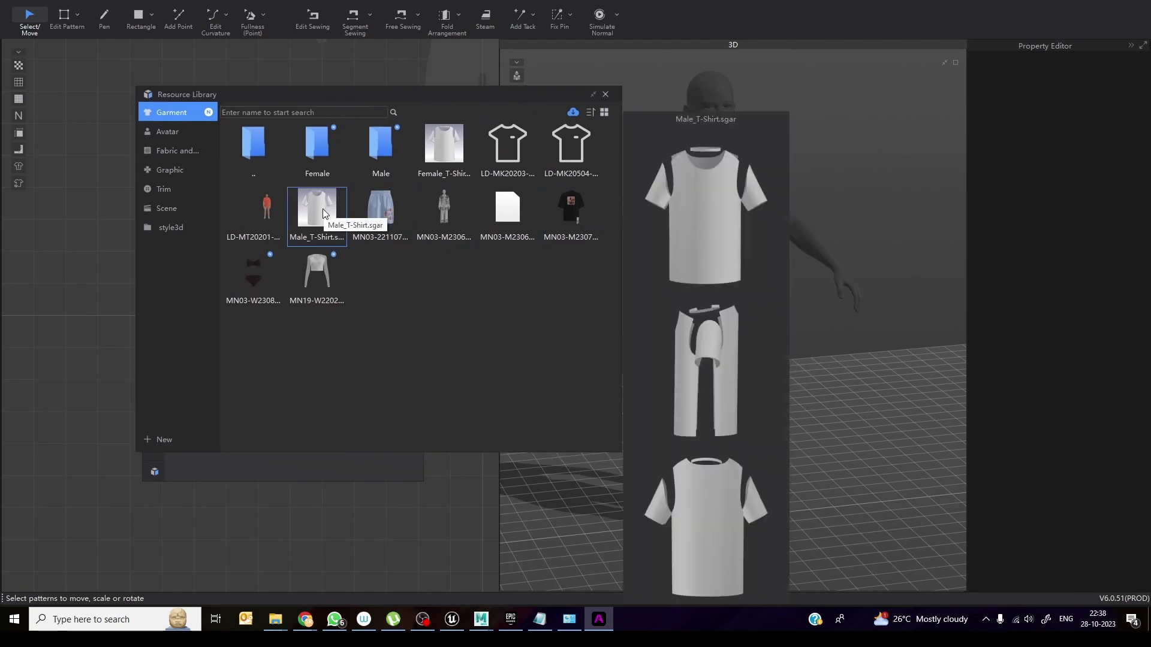
double_click(323, 208)
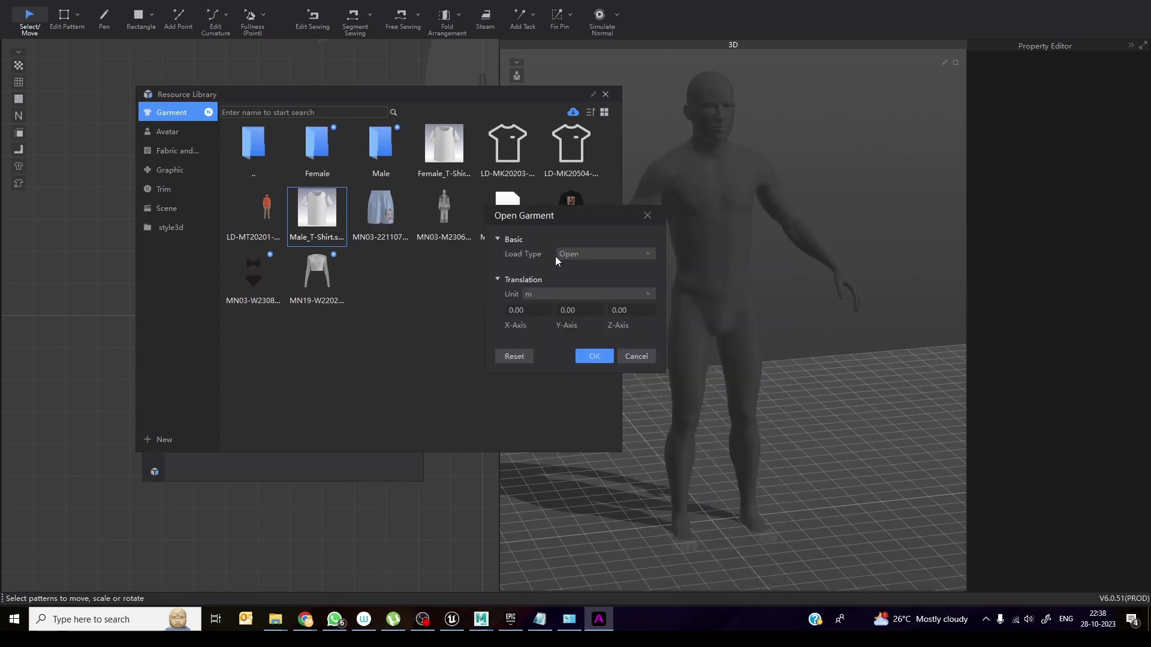
click(599, 253)
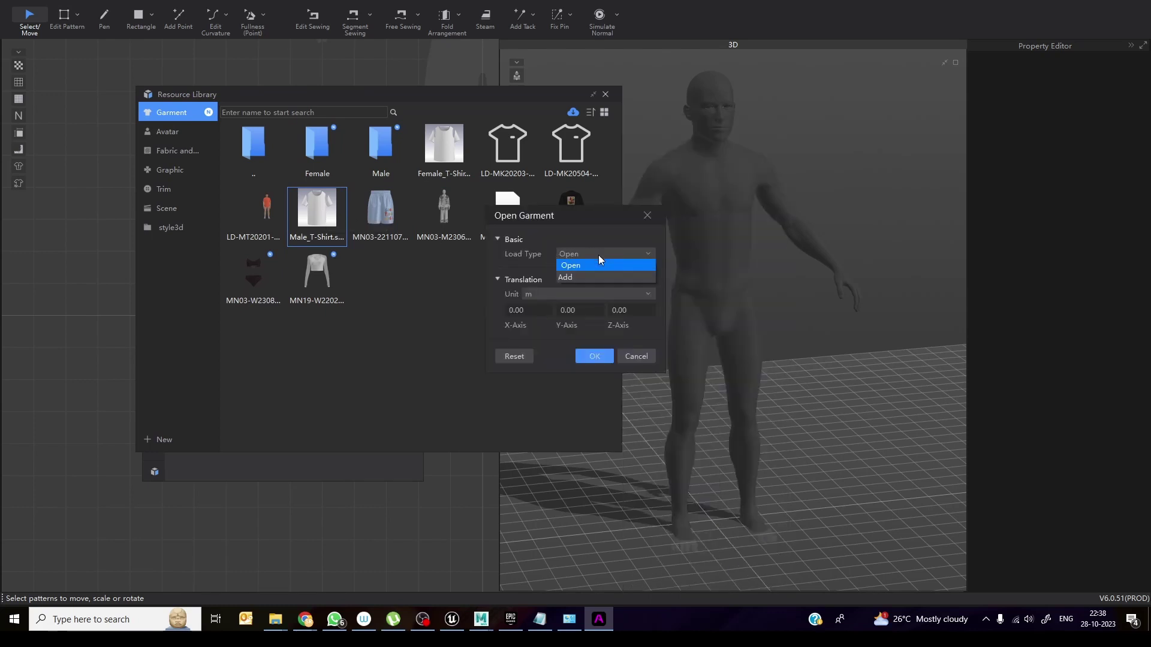
click(590, 278)
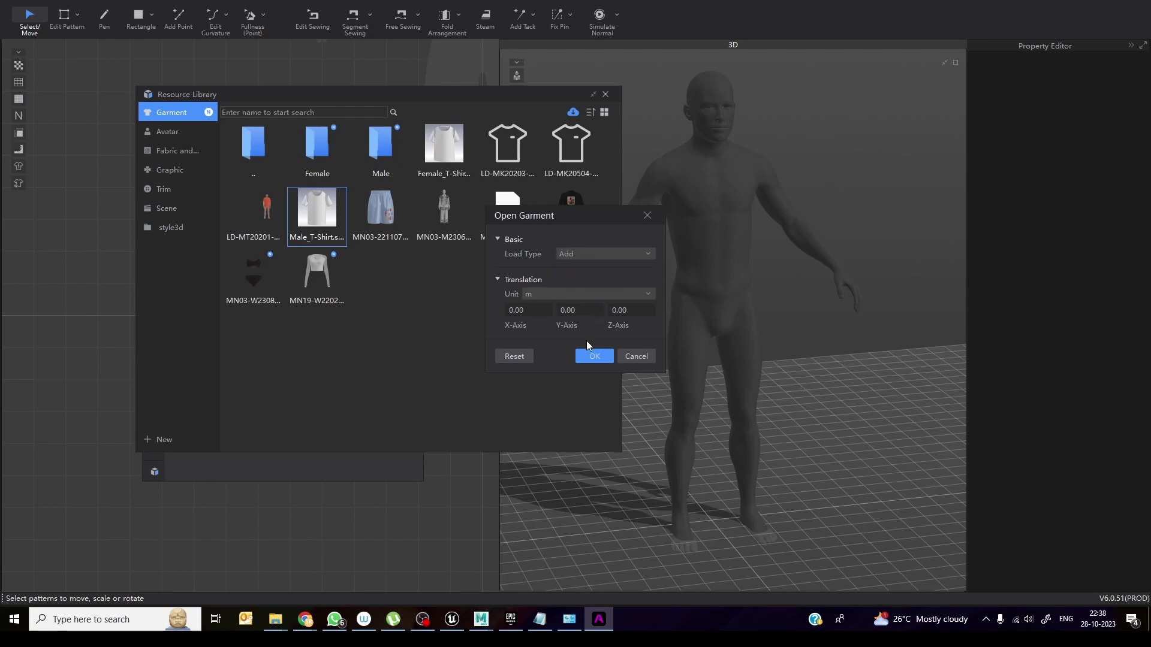
click(591, 297)
click(591, 294)
click(595, 356)
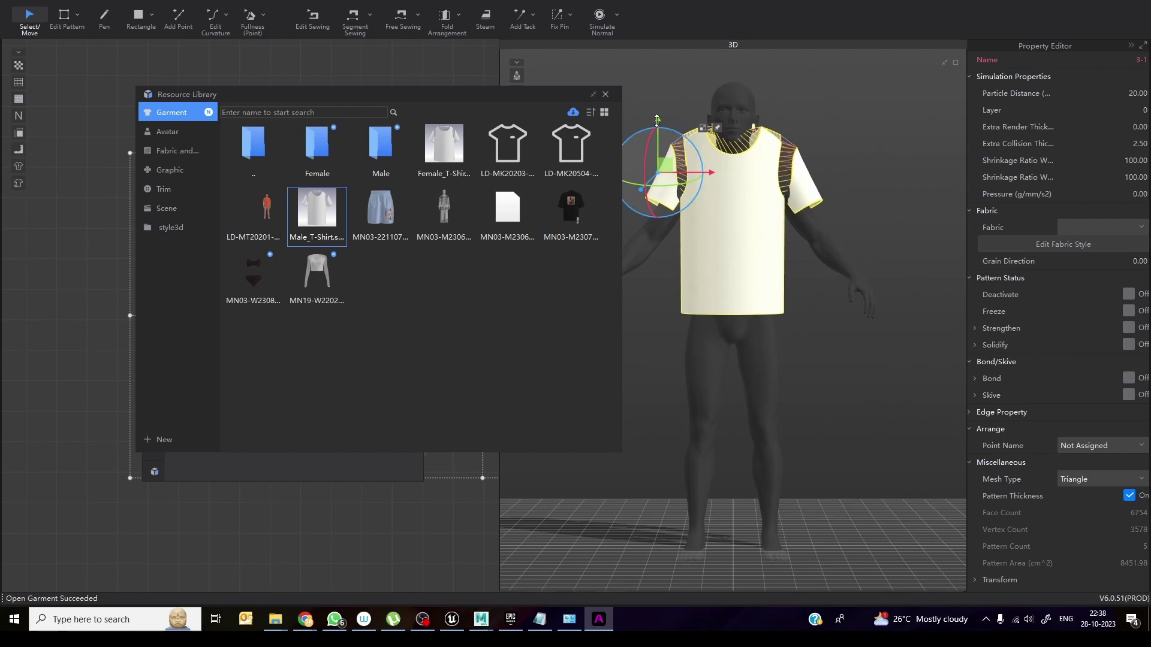
Lower the T-shirt in the 3D view so it sits on the avatar's shoulders, and check it from the side
drag(657, 118, 657, 138)
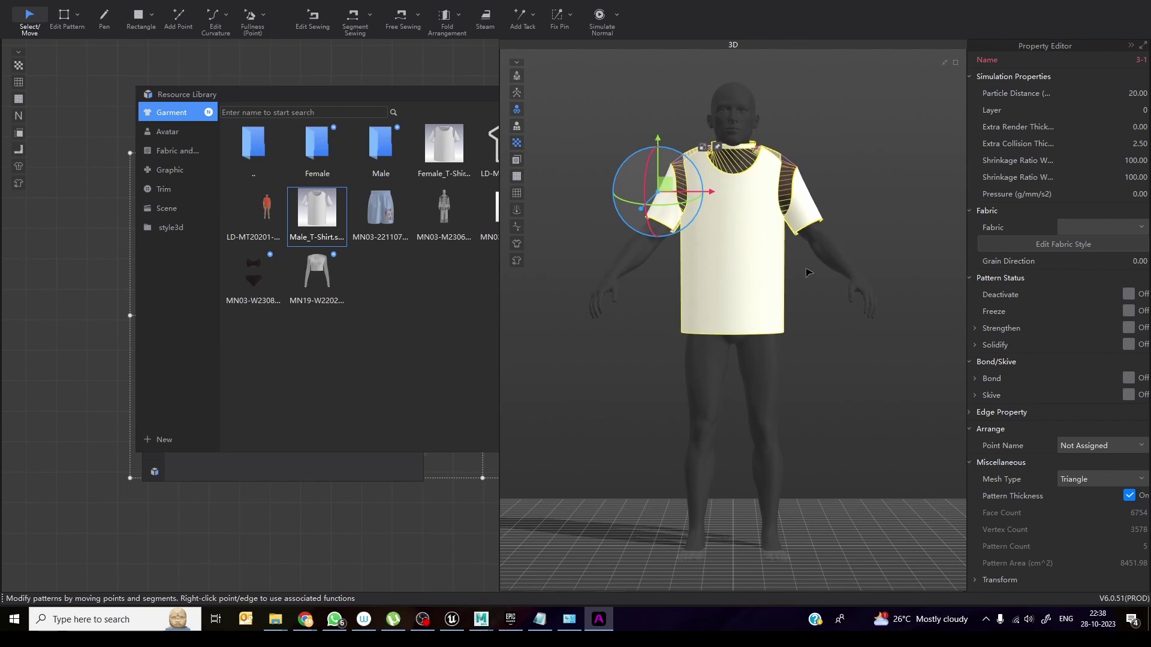
right_drag(648, 379, 794, 400)
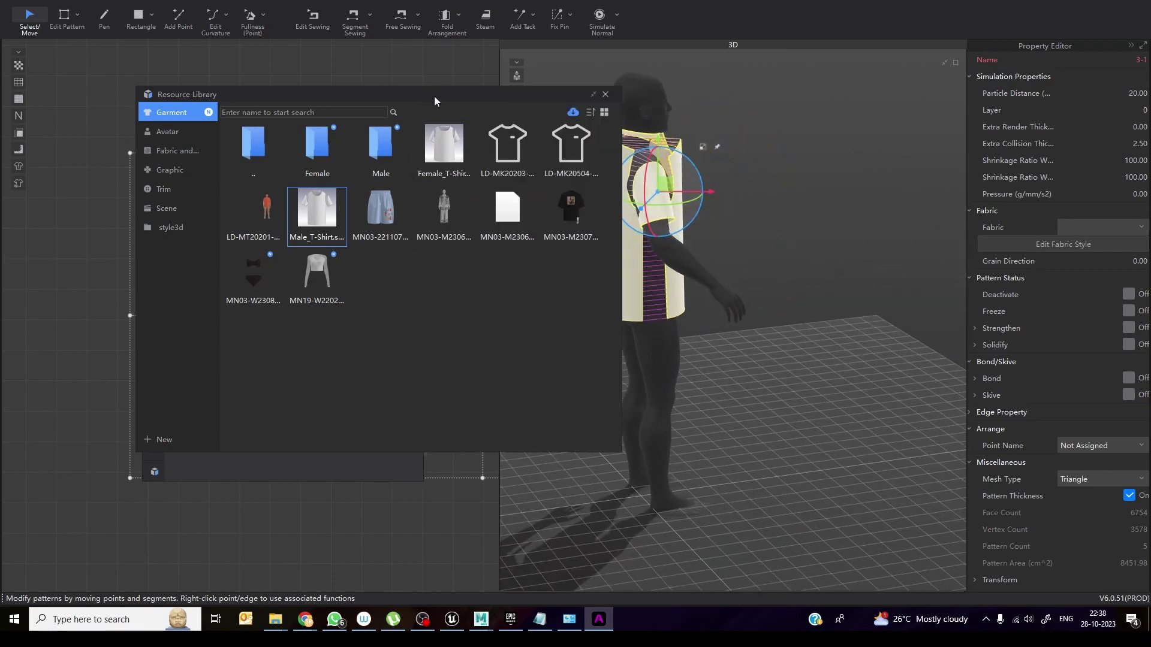
Move the Resource Library and Object Browser off the 2D pattern area to expose the T-shirt's pattern pieces
drag(434, 96, 891, 139)
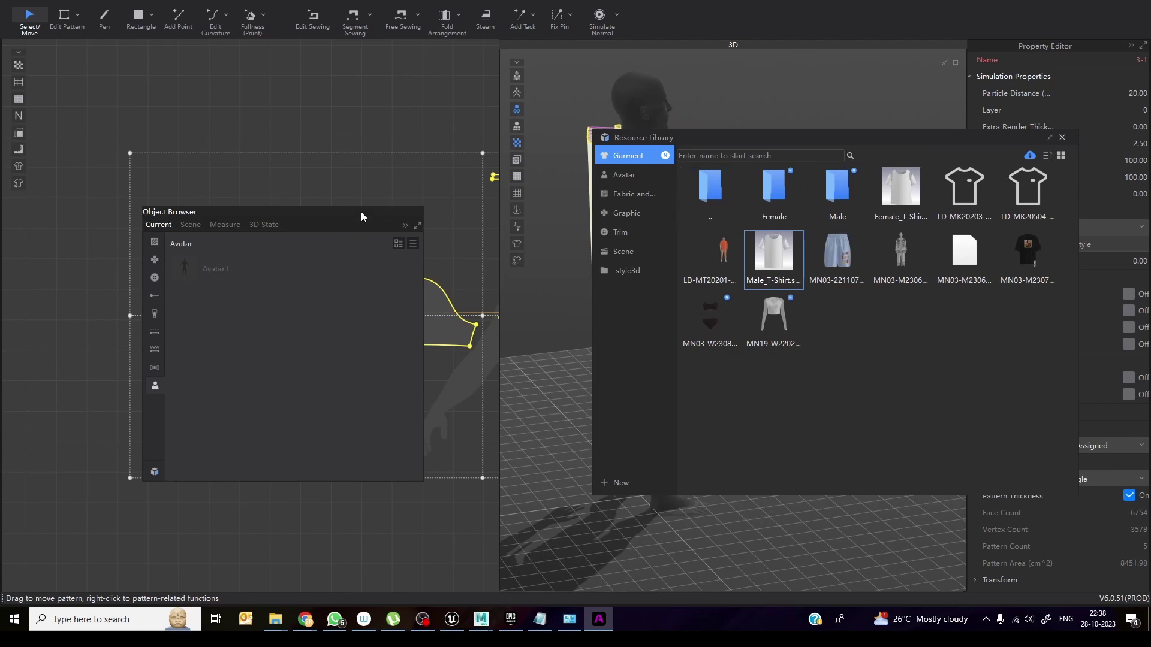
drag(360, 213, 915, 358)
scroll(356, 376, down, 5)
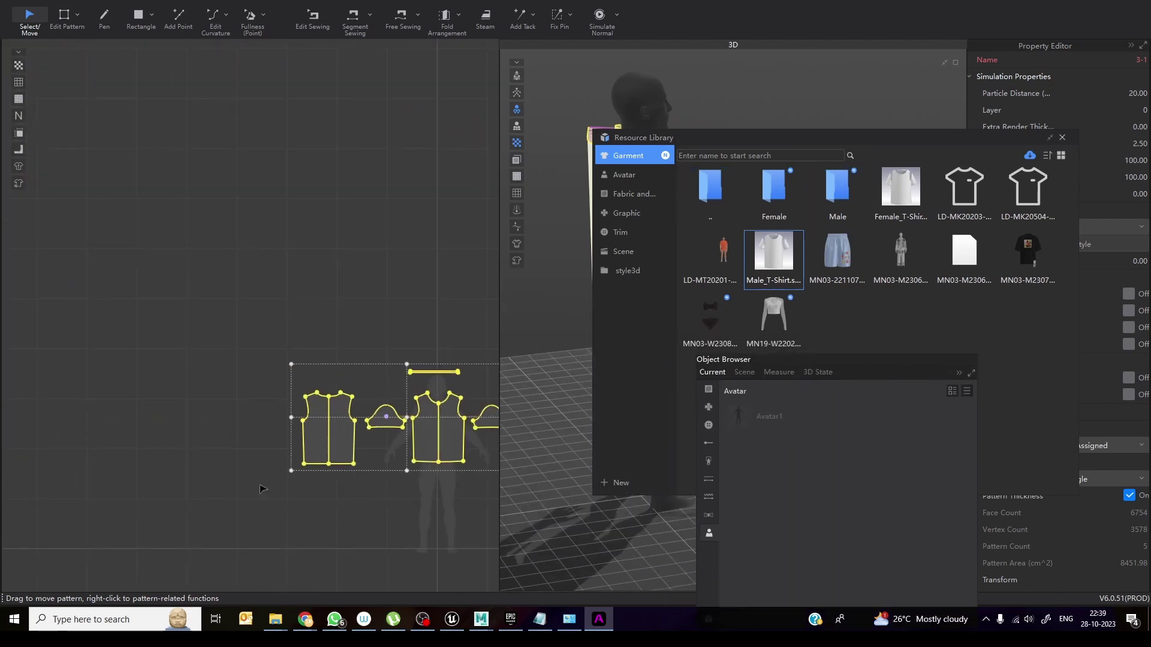
Try lengthening the T-shirt's front and back pattern pieces together by stretching their hem downward in the 2D view
middle_drag(262, 489, 167, 437)
scroll(172, 432, down, 4)
scroll(180, 423, up, 6)
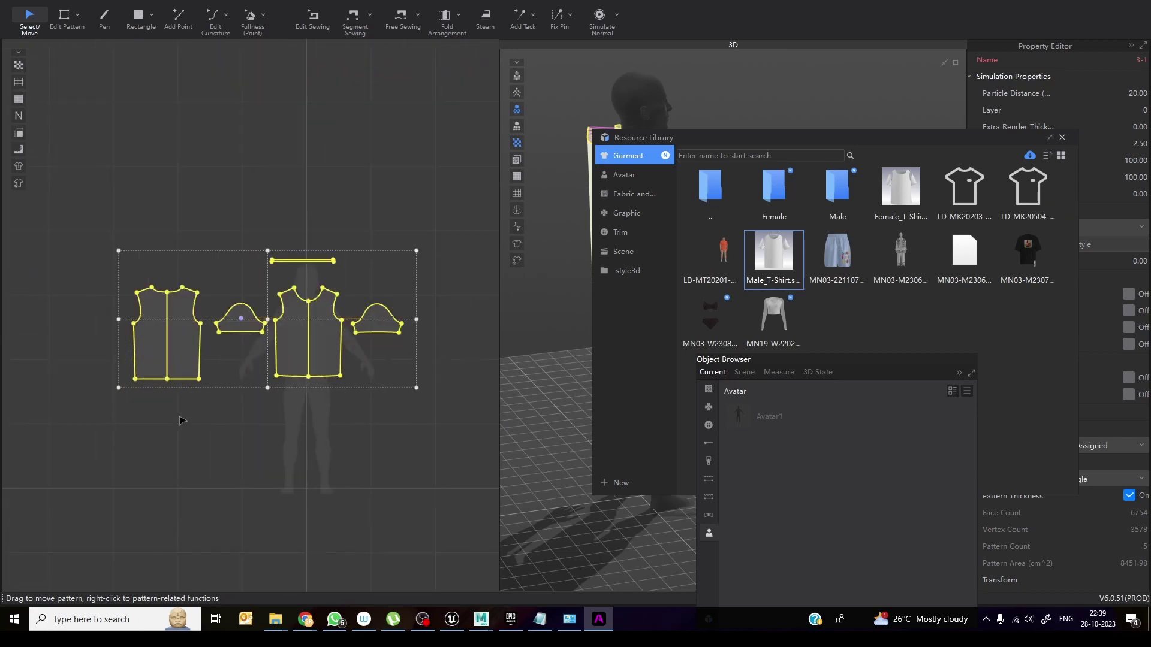
click(267, 409)
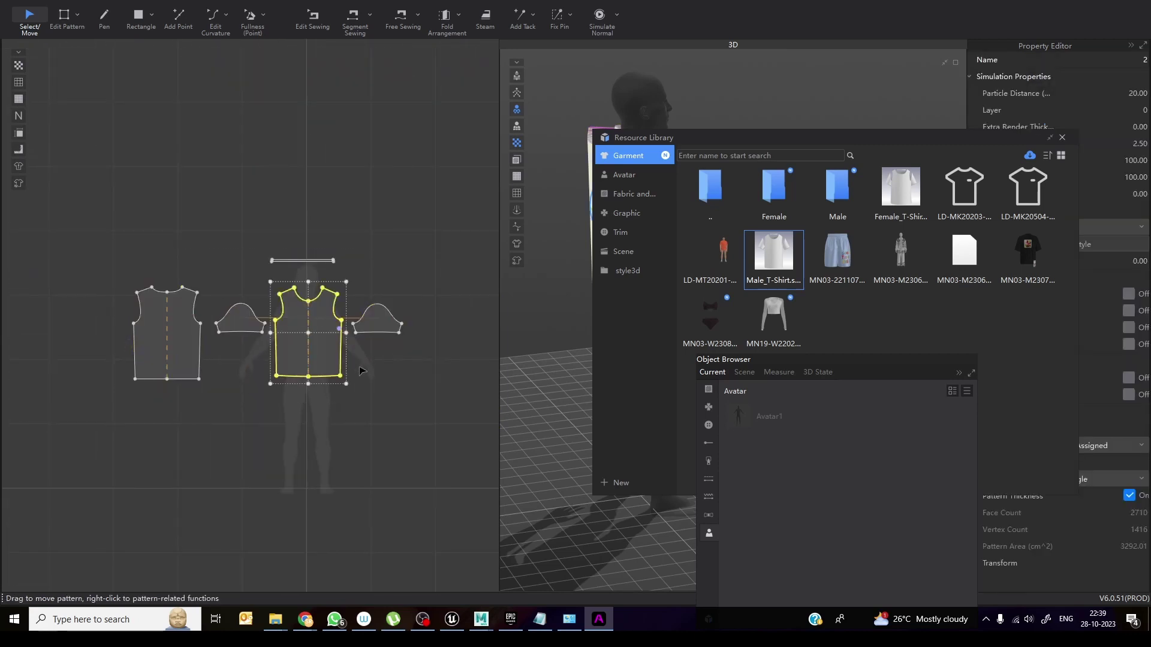
click(315, 367)
shift+click(198, 368)
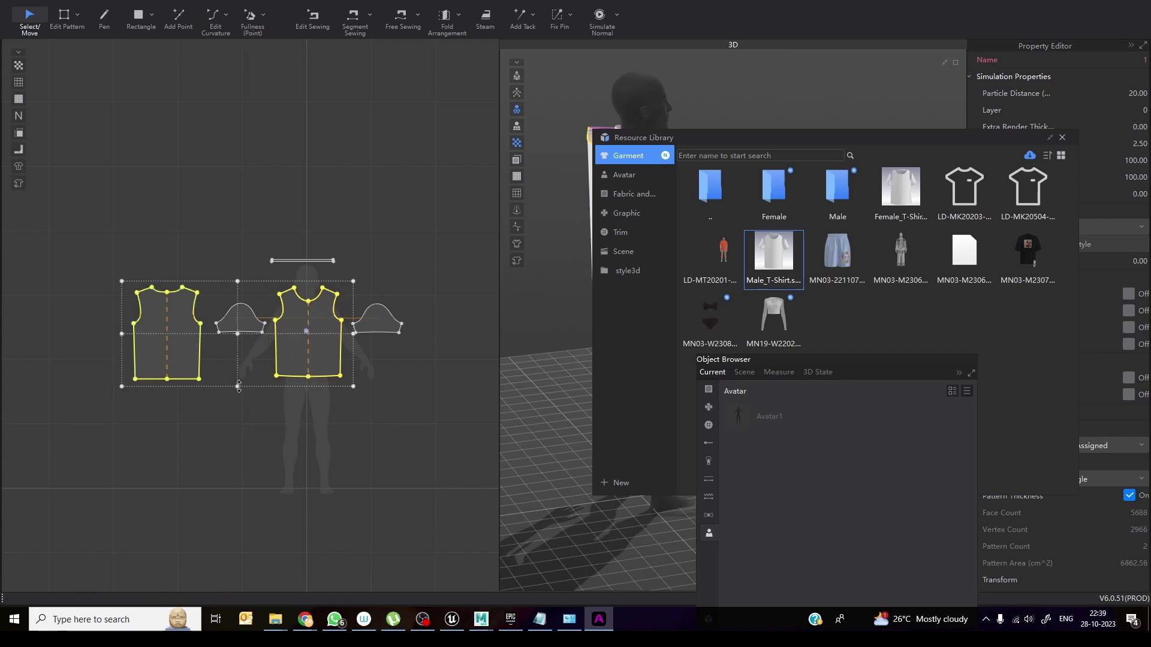
drag(237, 386, 236, 407)
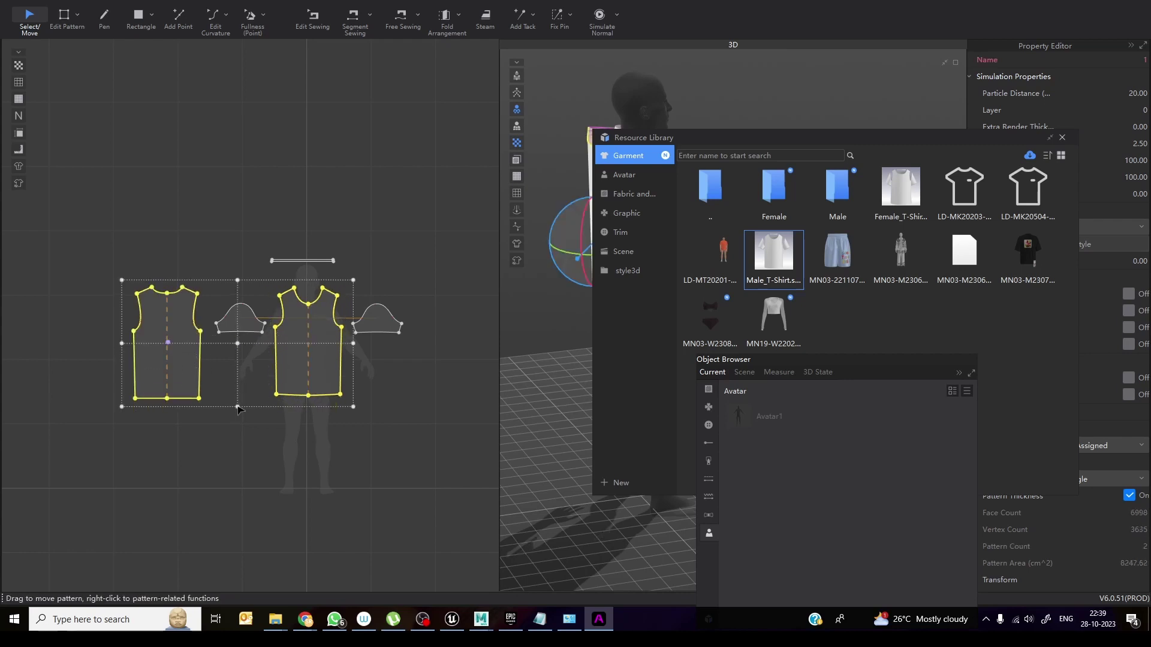
Clear the Resource Library from the 3D view and drape the T-shirt on the avatar with Simulate Normal
drag(746, 136, 920, 274)
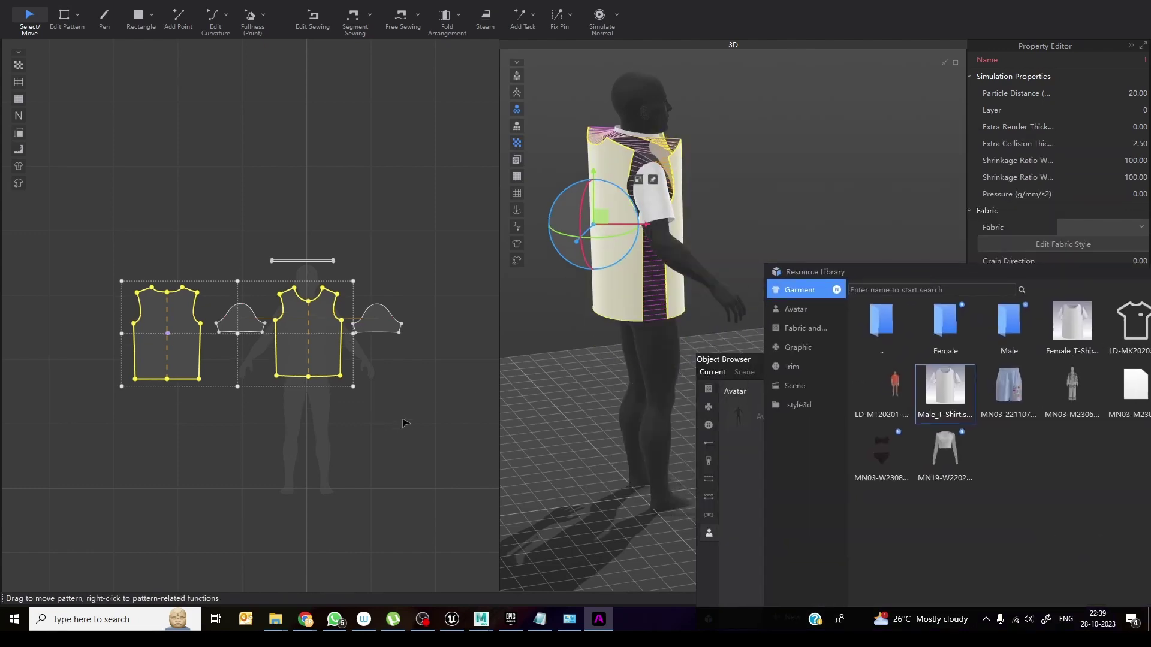
right_drag(590, 376, 479, 376)
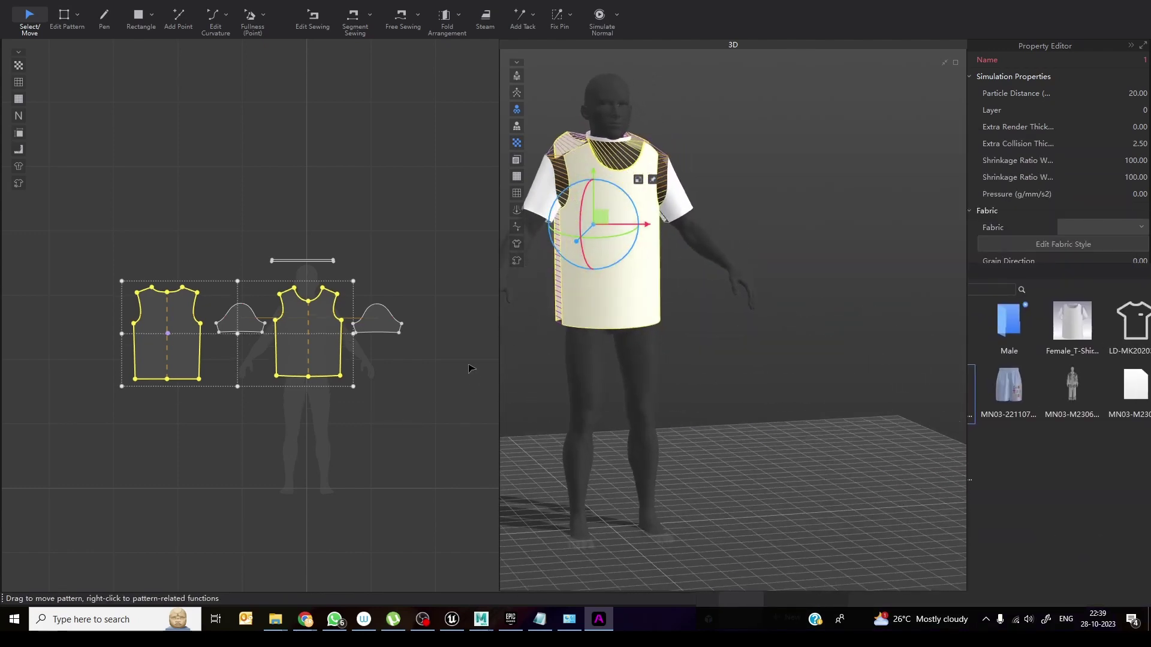
right_drag(663, 427, 614, 420)
click(645, 418)
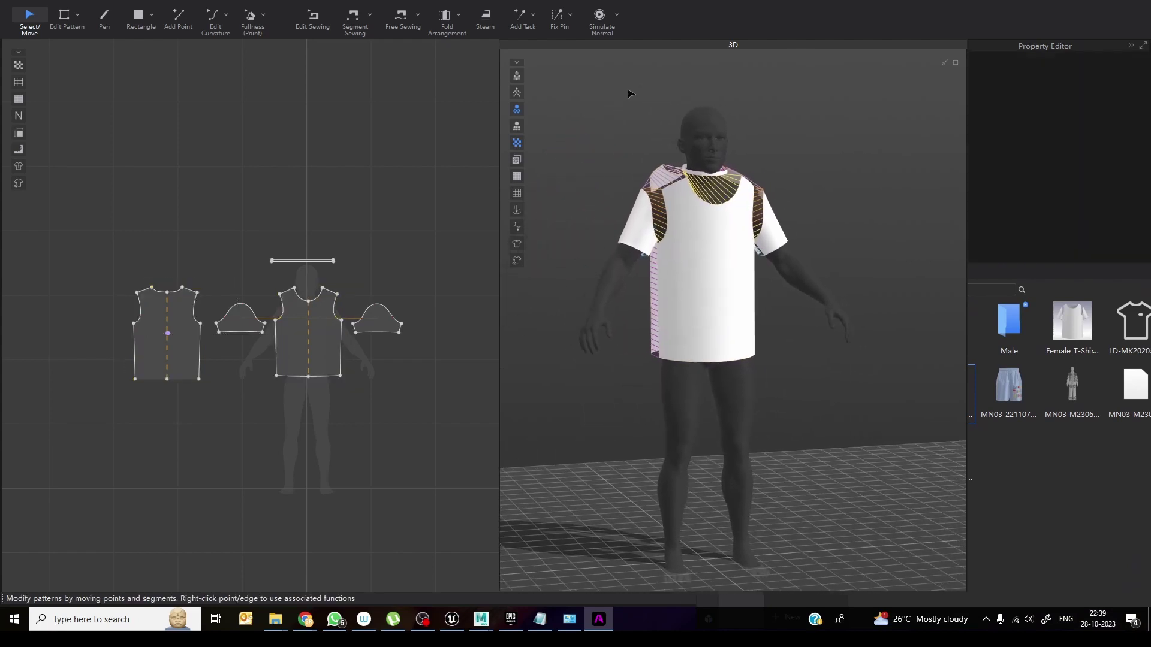
click(617, 15)
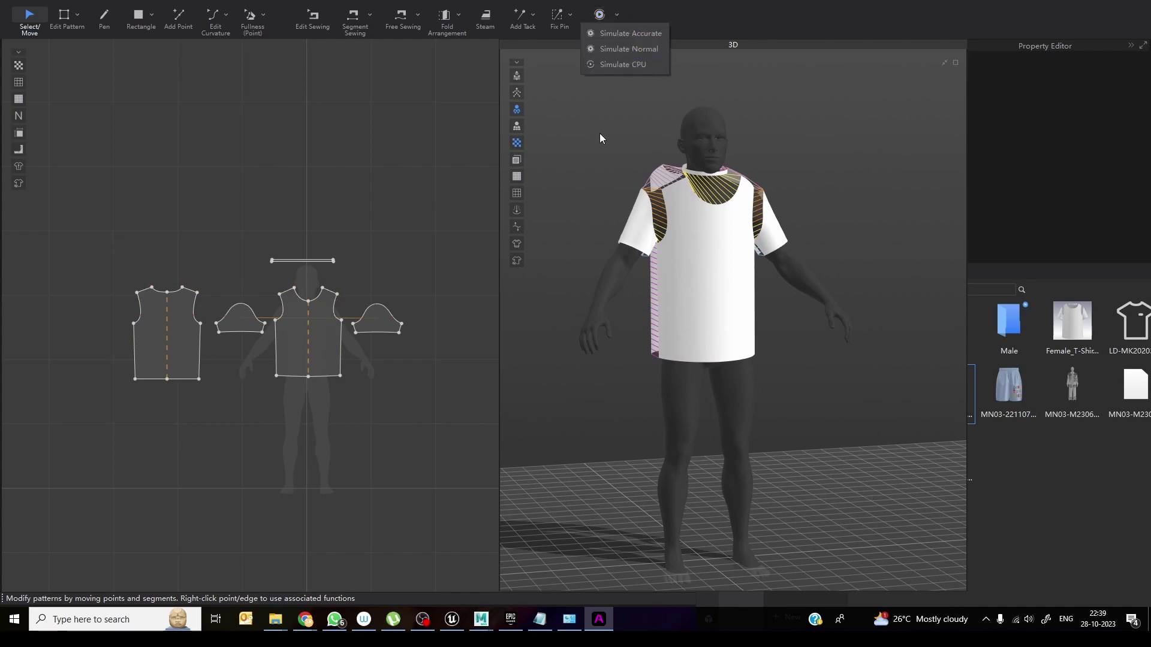
click(620, 49)
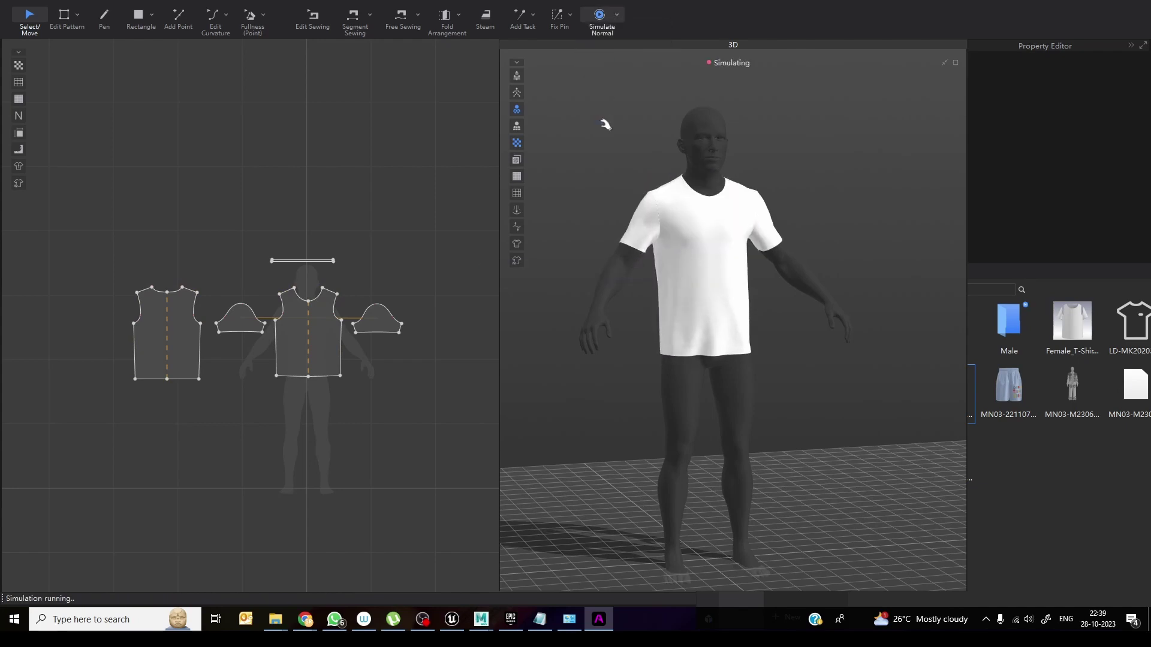
right_drag(643, 317, 572, 311)
key(space)
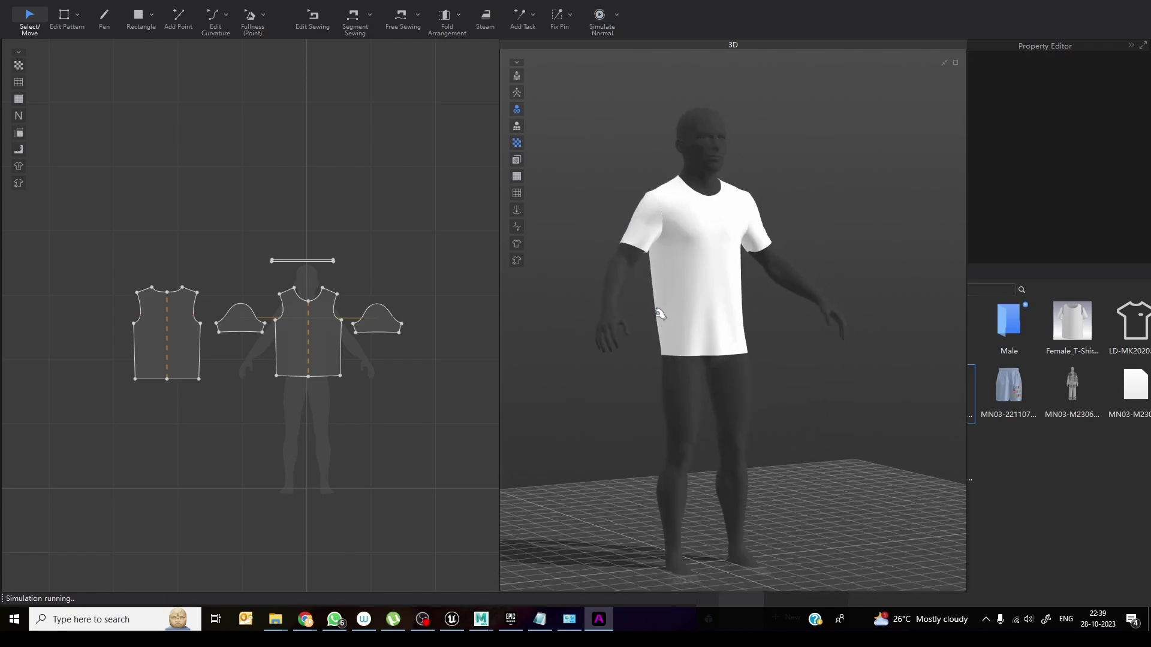
Run the T-shirt simulation once more, stop it, and undo the draping
key(space)
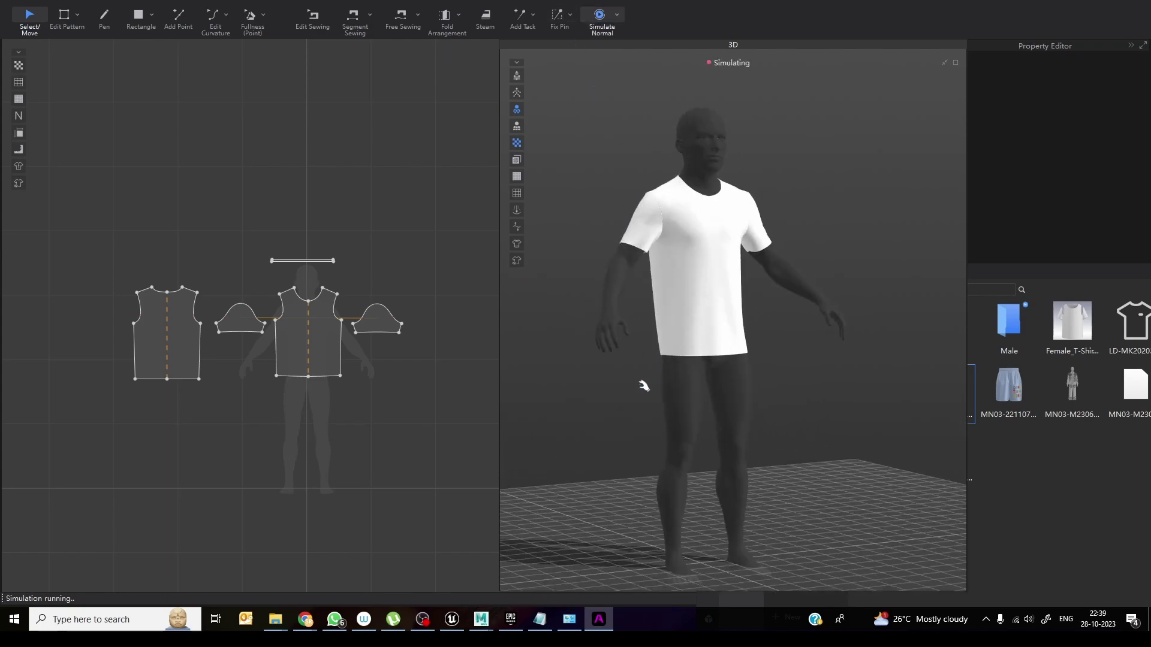
click(600, 18)
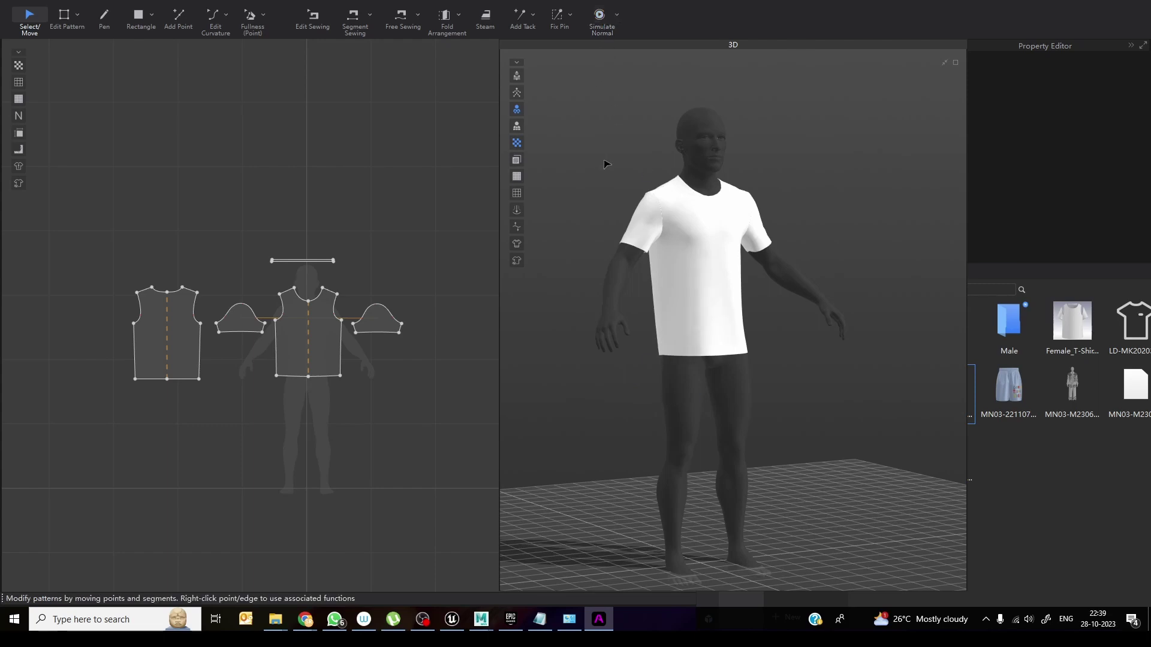
key(ctrl+z)
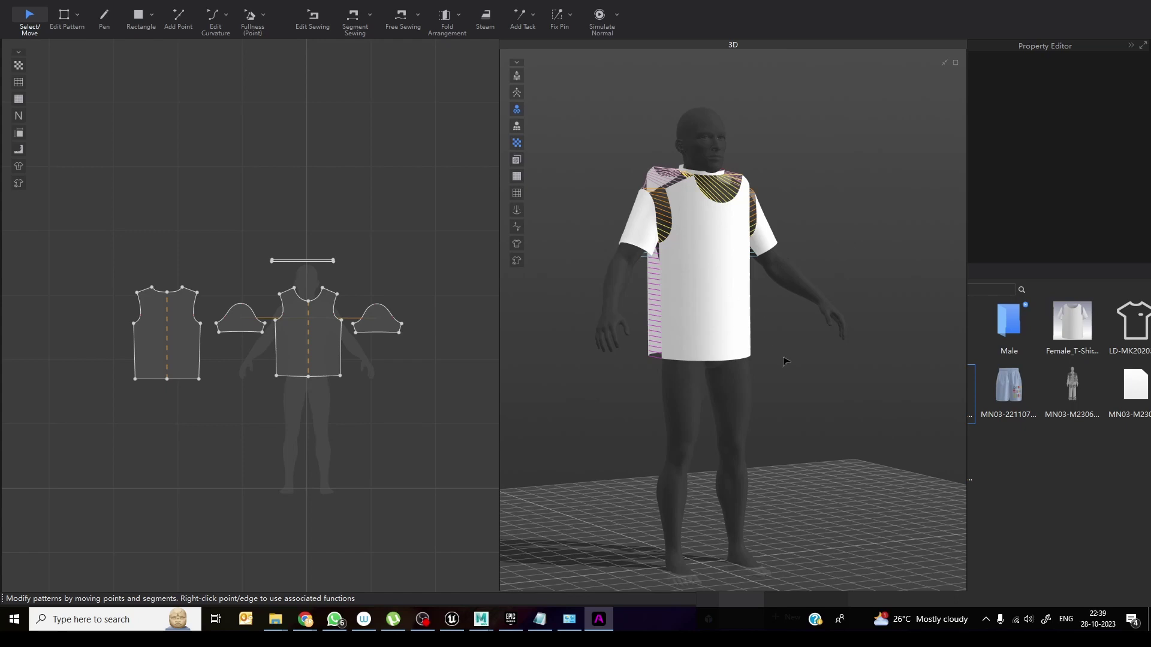
Load the blue MN03-221107 shorts from the garment library with load type Add, keeping the T-shirt and avatar
right_drag(786, 362, 785, 376)
drag(1042, 277, 690, 186)
mouse_move(672, 305)
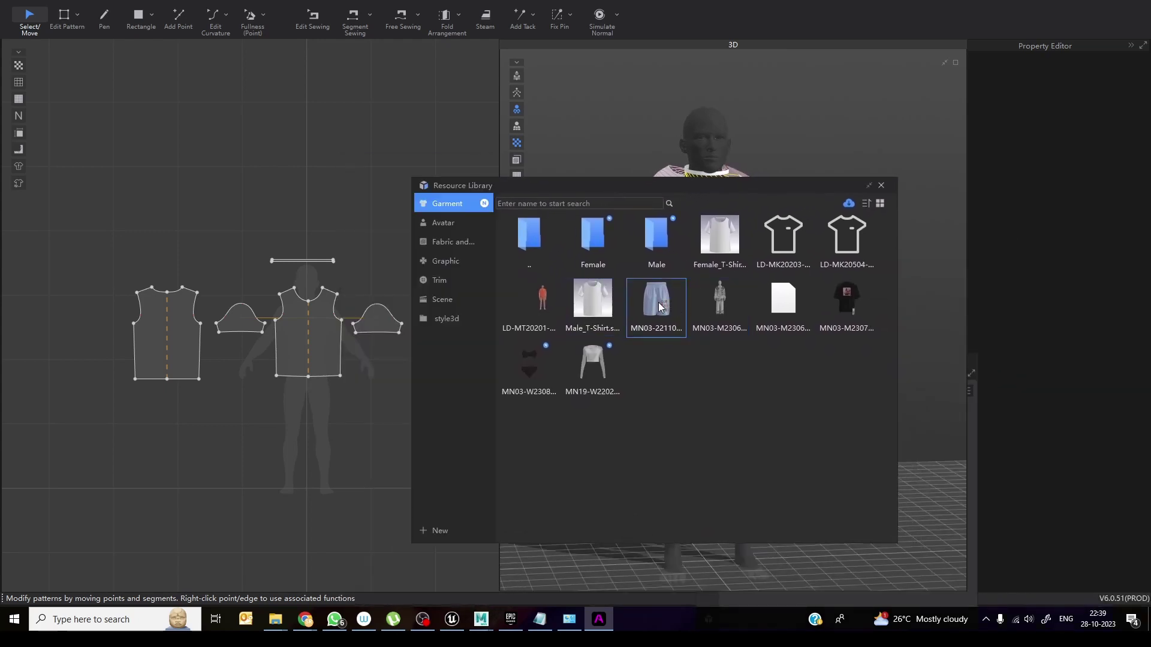
click(849, 204)
mouse_move(660, 306)
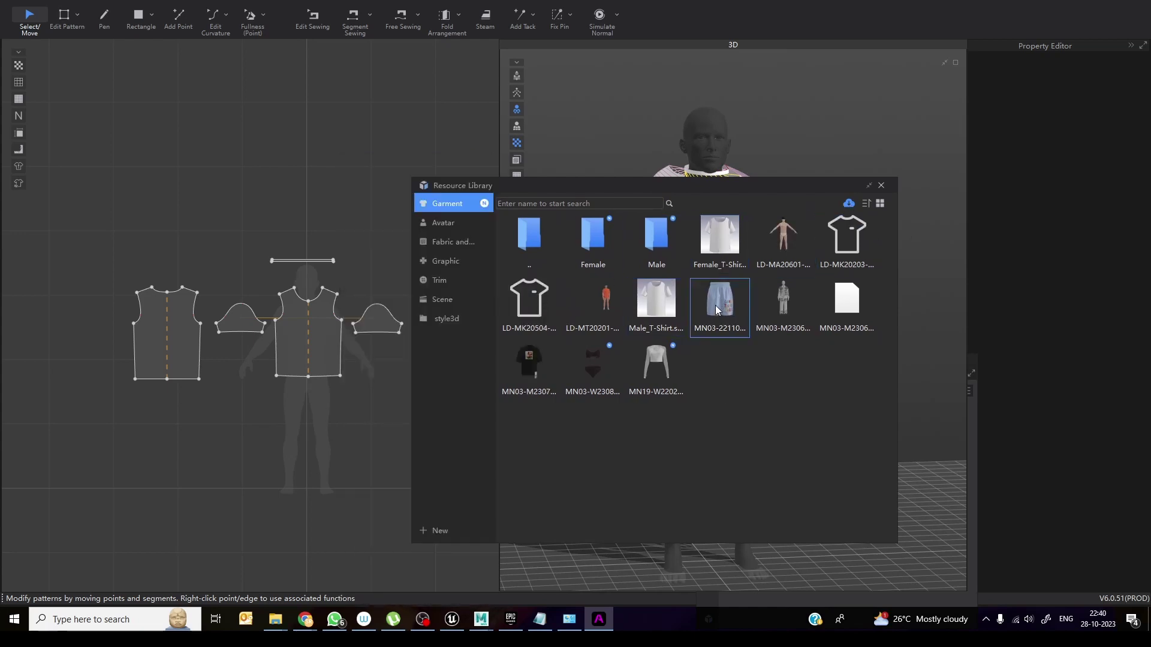
double_click(718, 301)
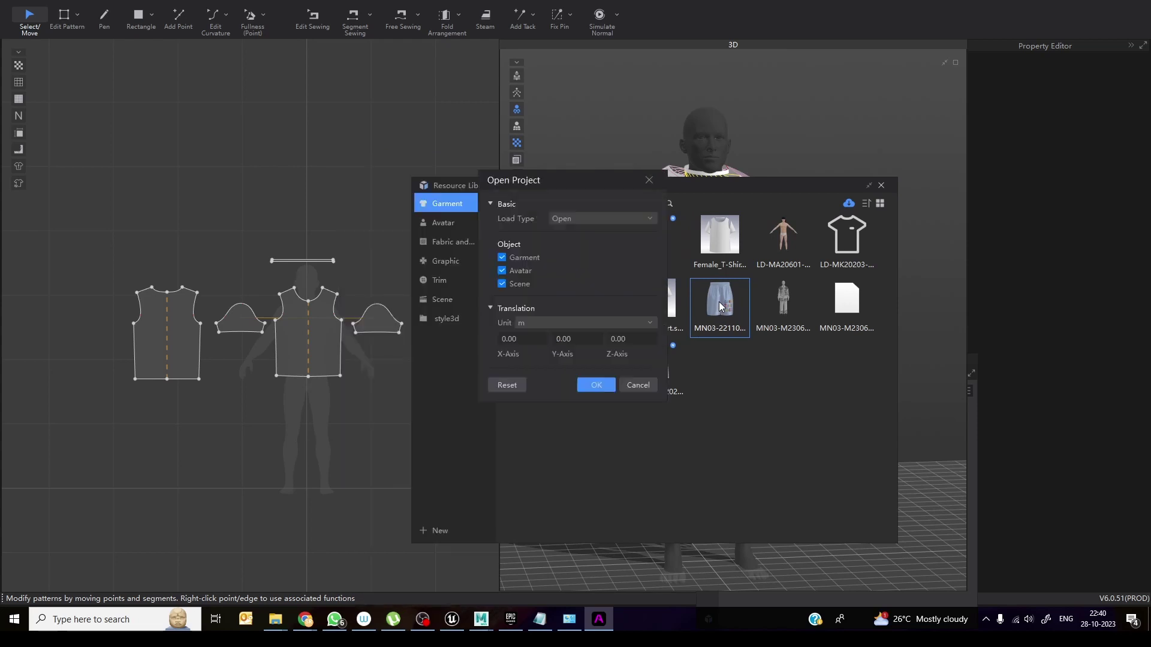
click(573, 218)
click(568, 239)
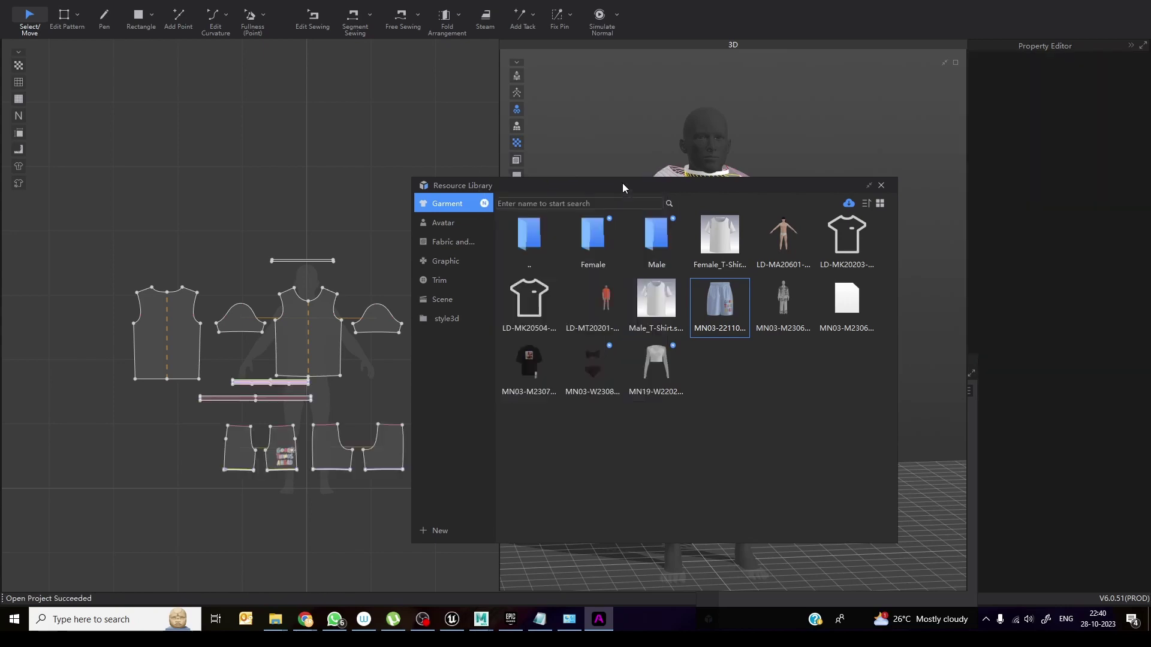
Move the Resource Library out of the way, select all the shorts' pattern pieces and shift them forward onto the avatar's legs in 3D
drag(813, 191, 445, 213)
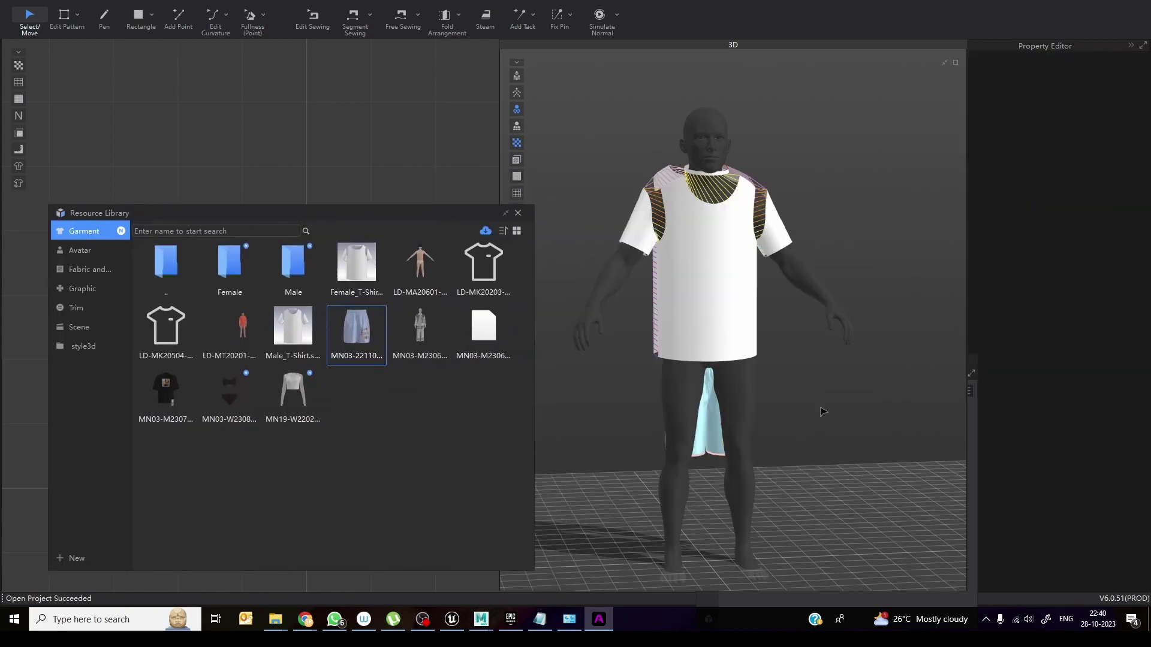
right_drag(780, 395, 925, 393)
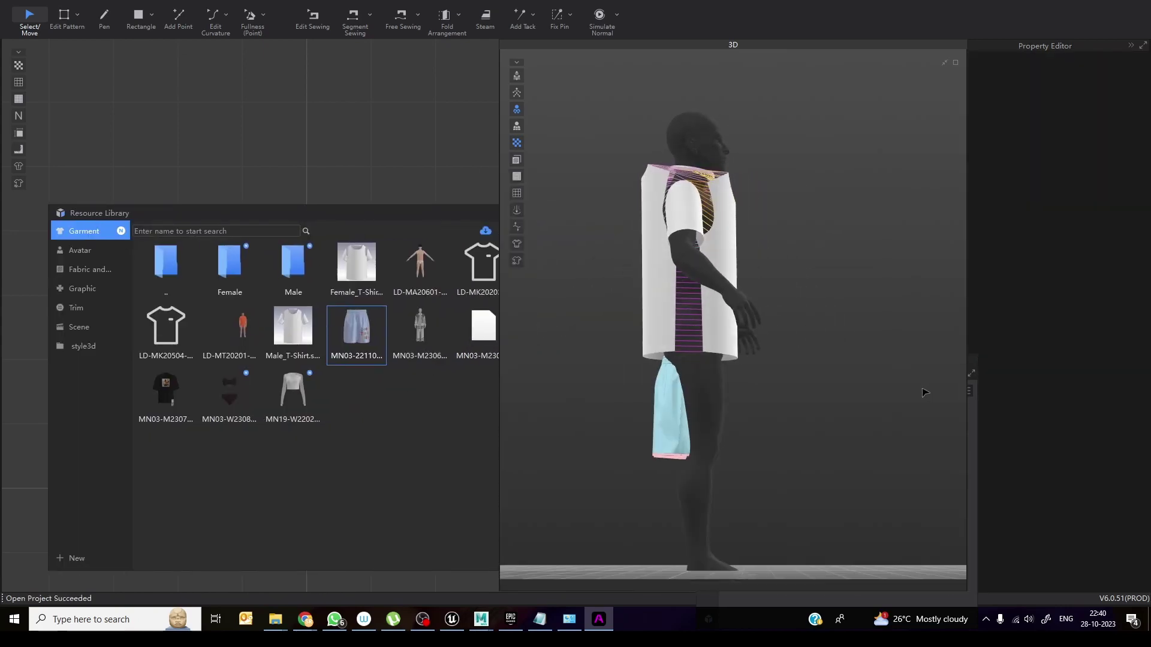
click(416, 223)
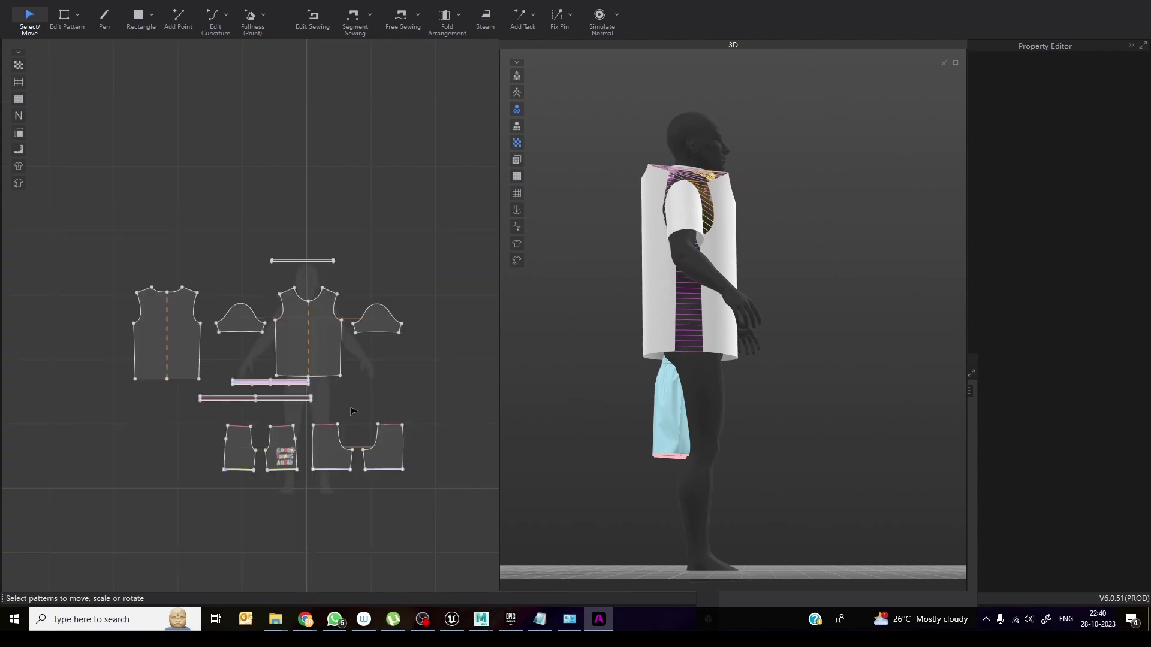
drag(219, 515, 418, 384)
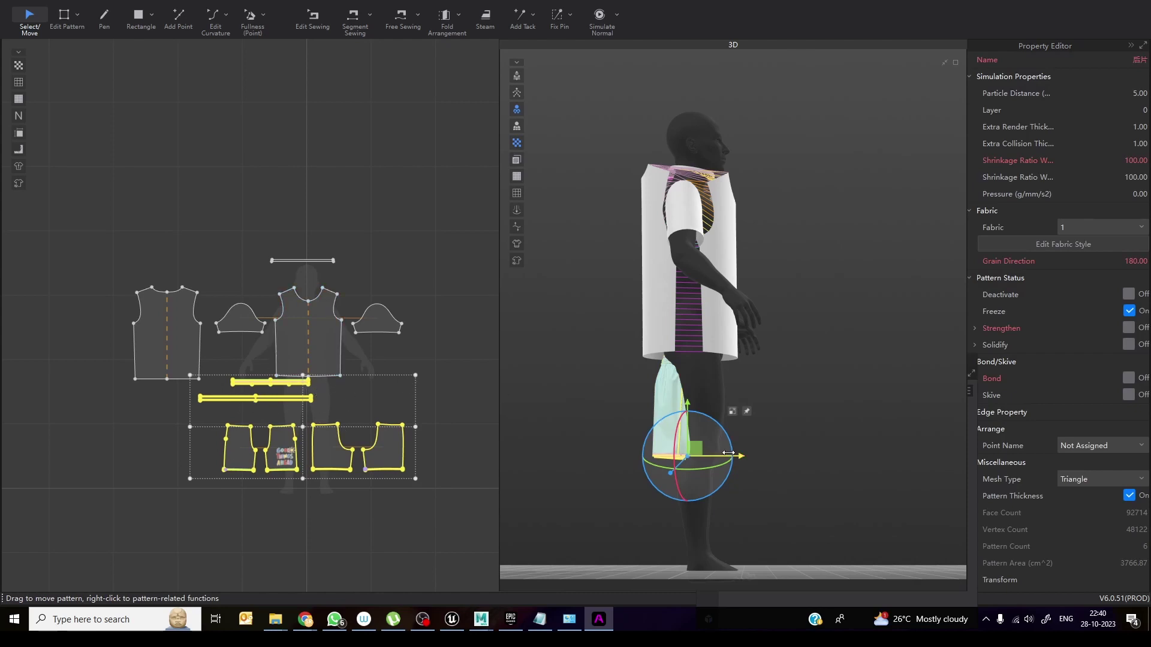
mouse_move(715, 462)
mouse_down()
mouse_move(767, 462)
mouse_move(732, 461)
mouse_up()
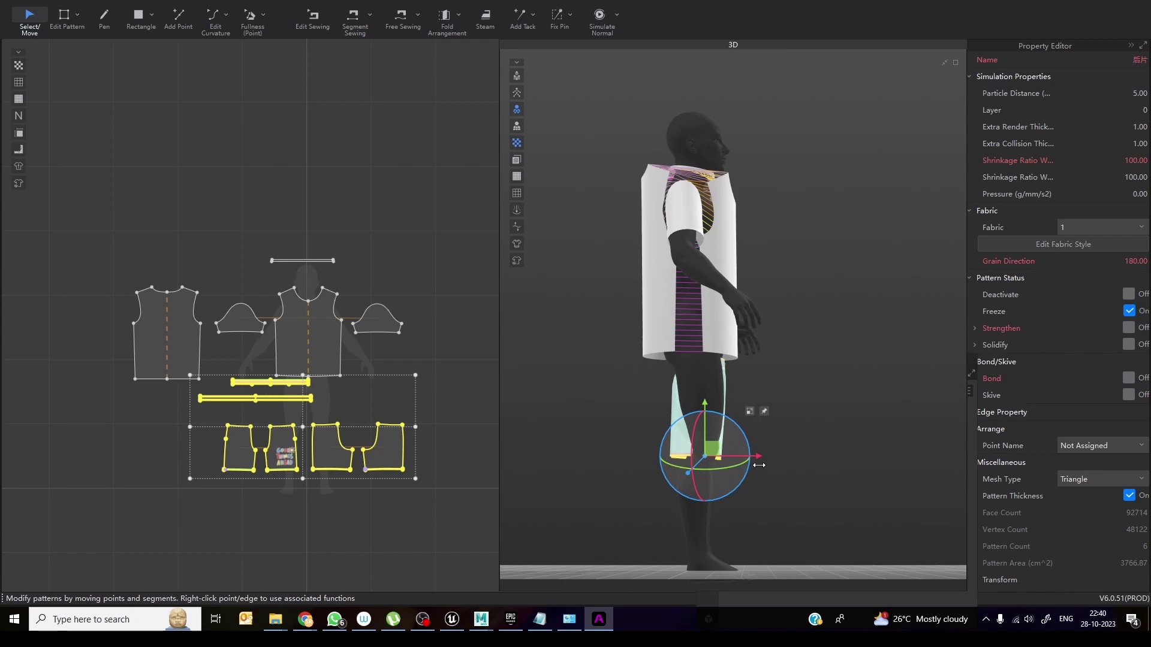
Scale the selected shorts up uniformly so they enclose the avatar's thighs
click(750, 413)
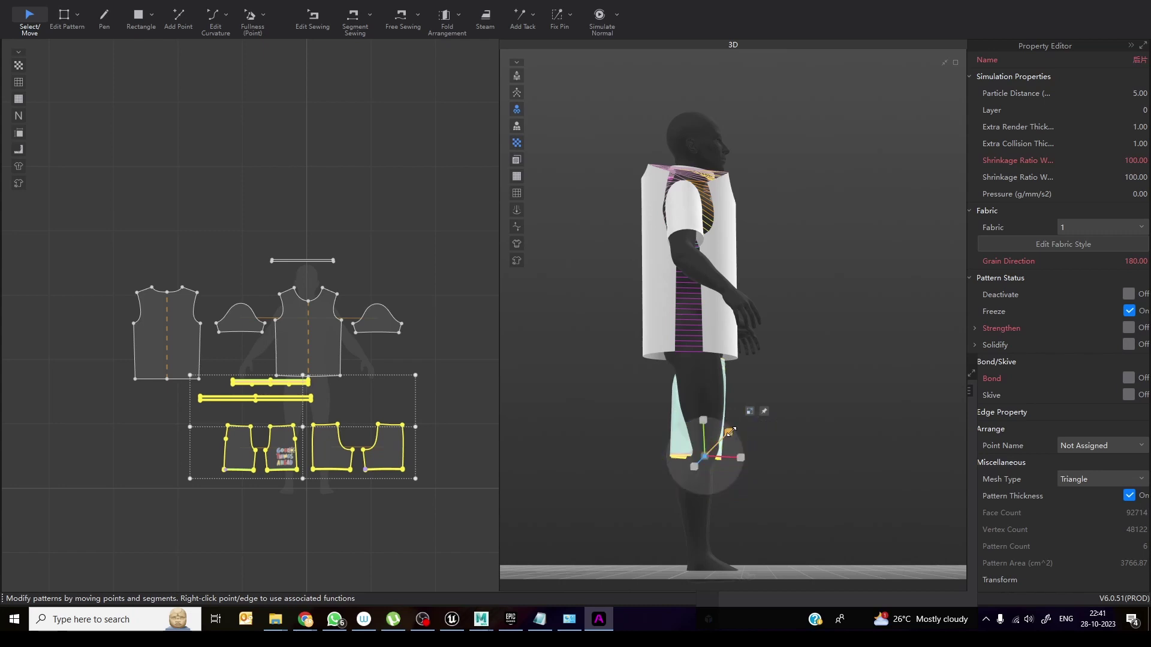
drag(730, 432, 801, 421)
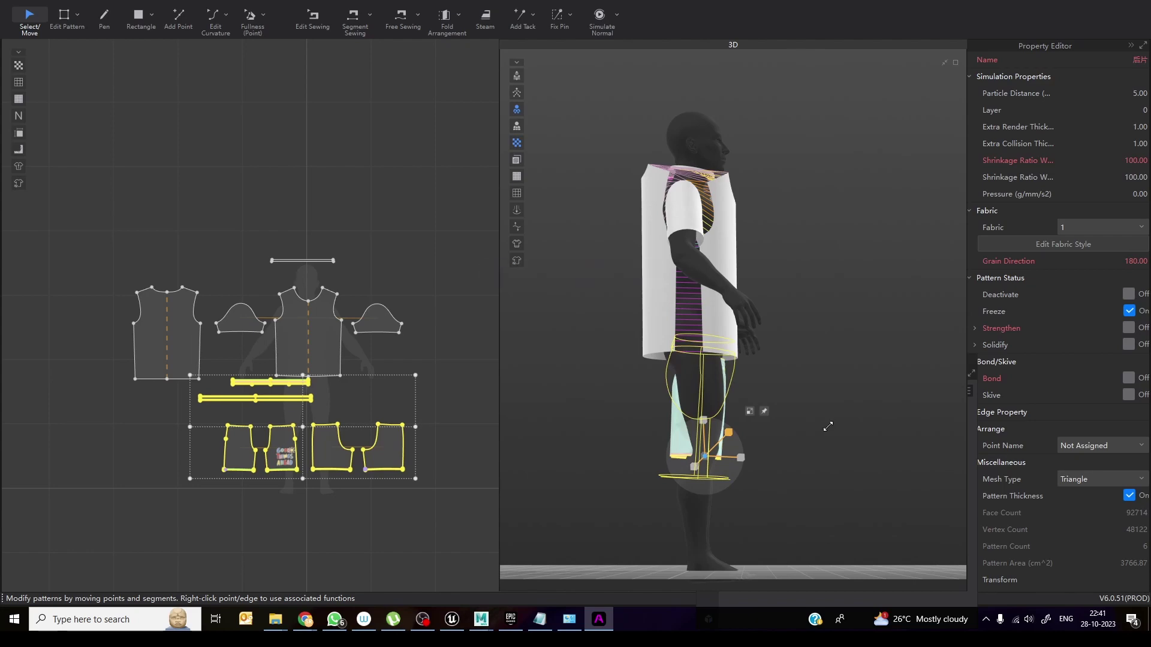
right_drag(792, 432, 824, 430)
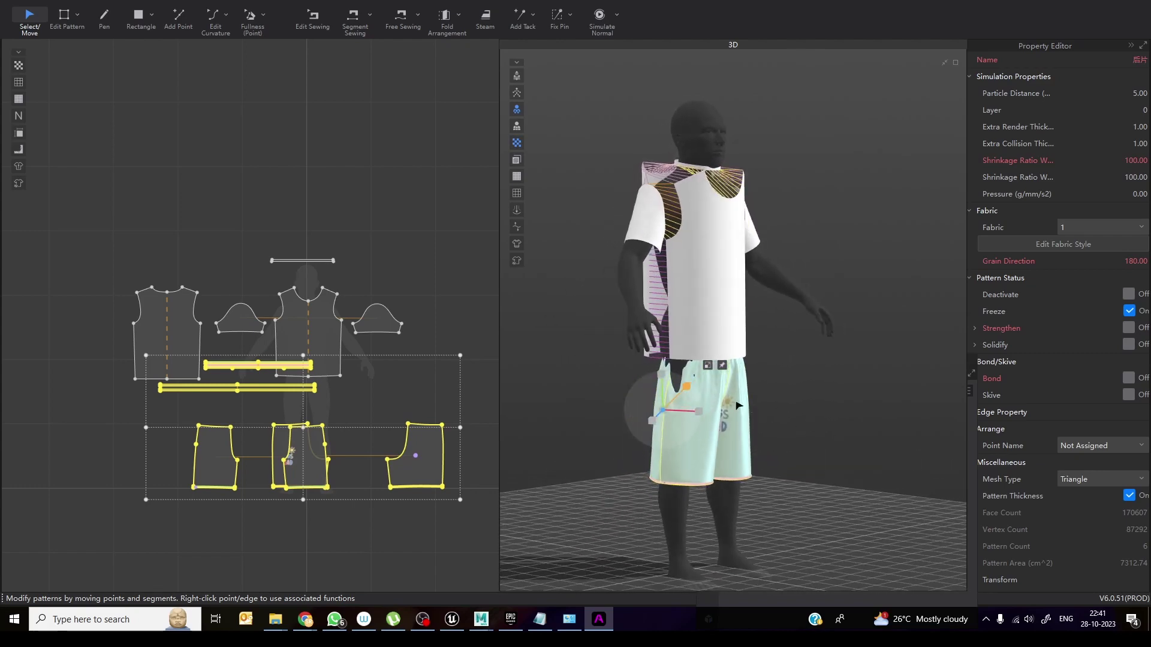
Raise the shorts to the avatar's waist under the T-shirt and check their position from the side
mouse_move(663, 363)
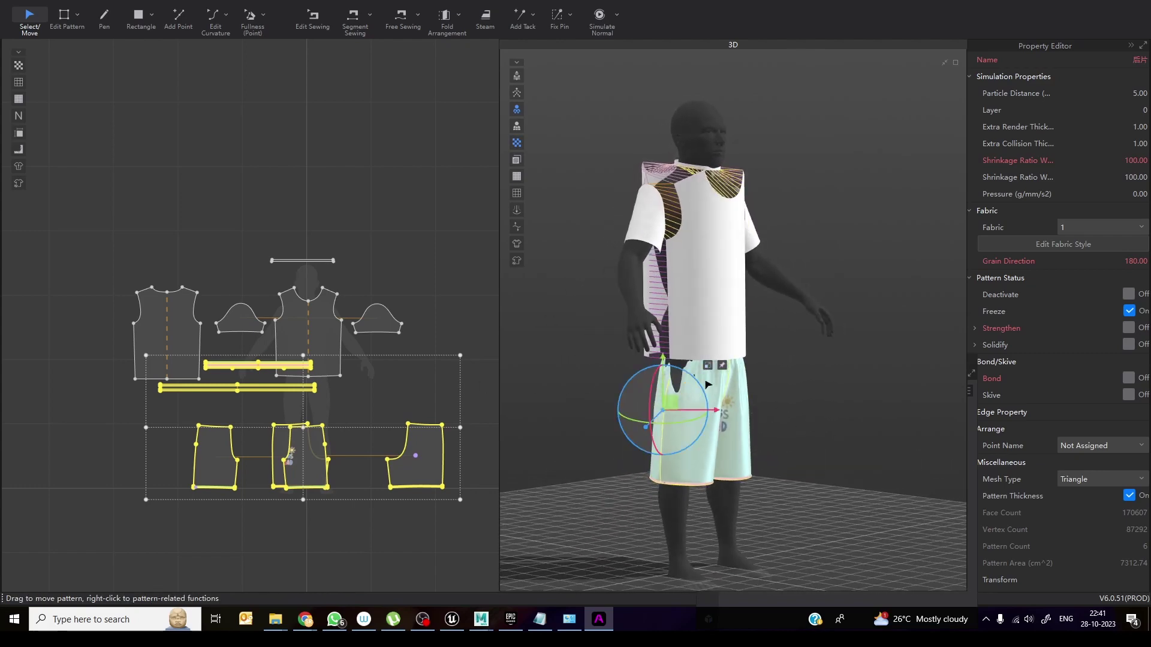
drag(664, 363, 668, 320)
right_drag(707, 383, 659, 359)
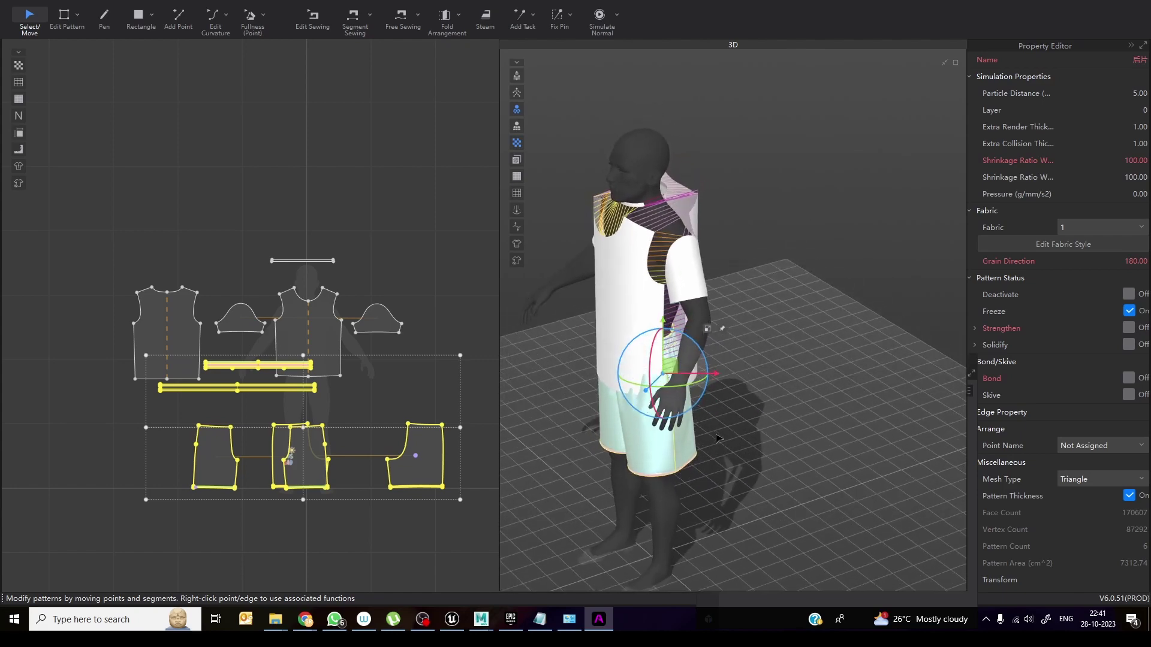
scroll(658, 358, up, 5)
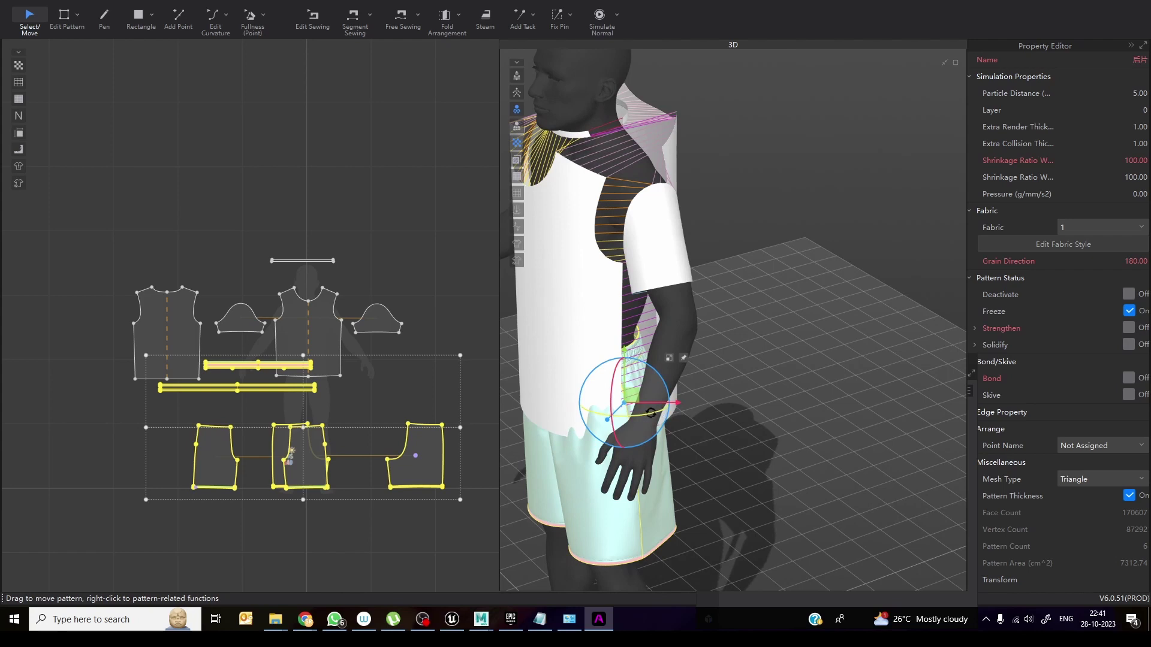
Fine-tune the shorts' uniform scale, shrinking them slightly and enlarging them a little after checking the fit from the side
click(669, 360)
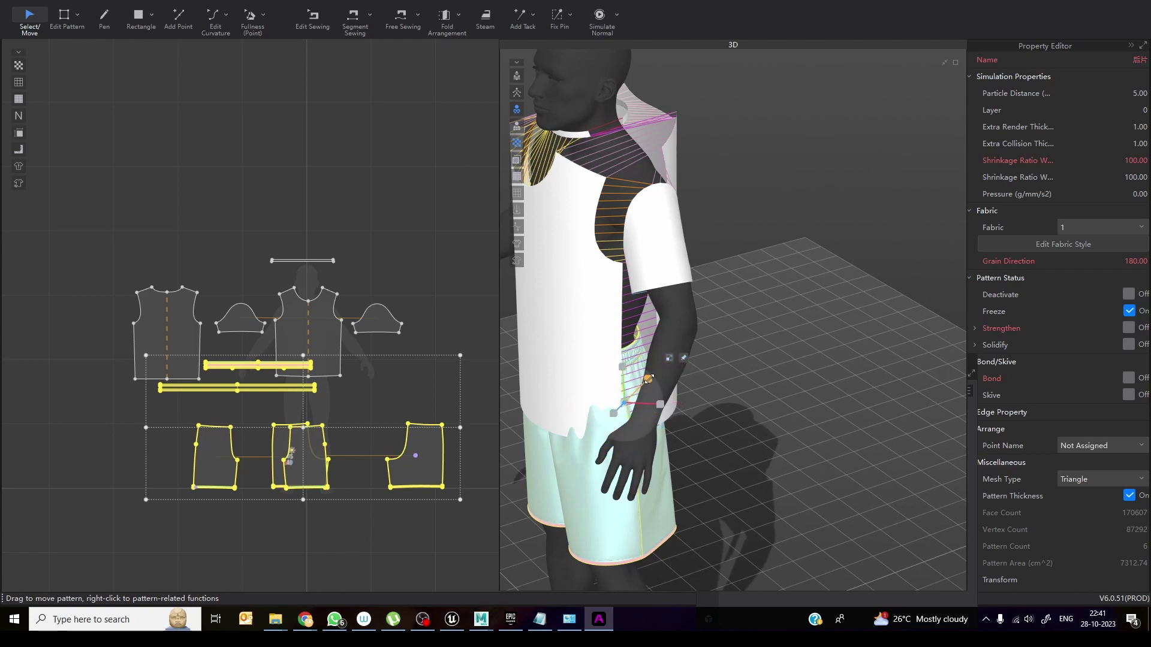
drag(649, 379, 689, 366)
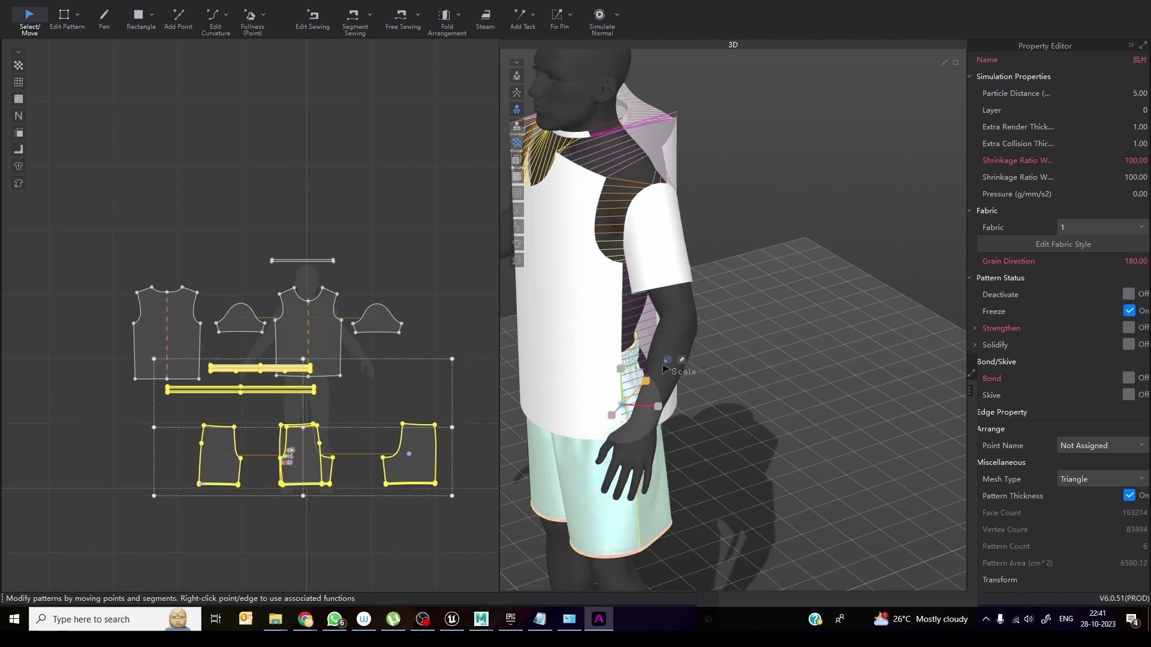
right_drag(742, 385, 930, 352)
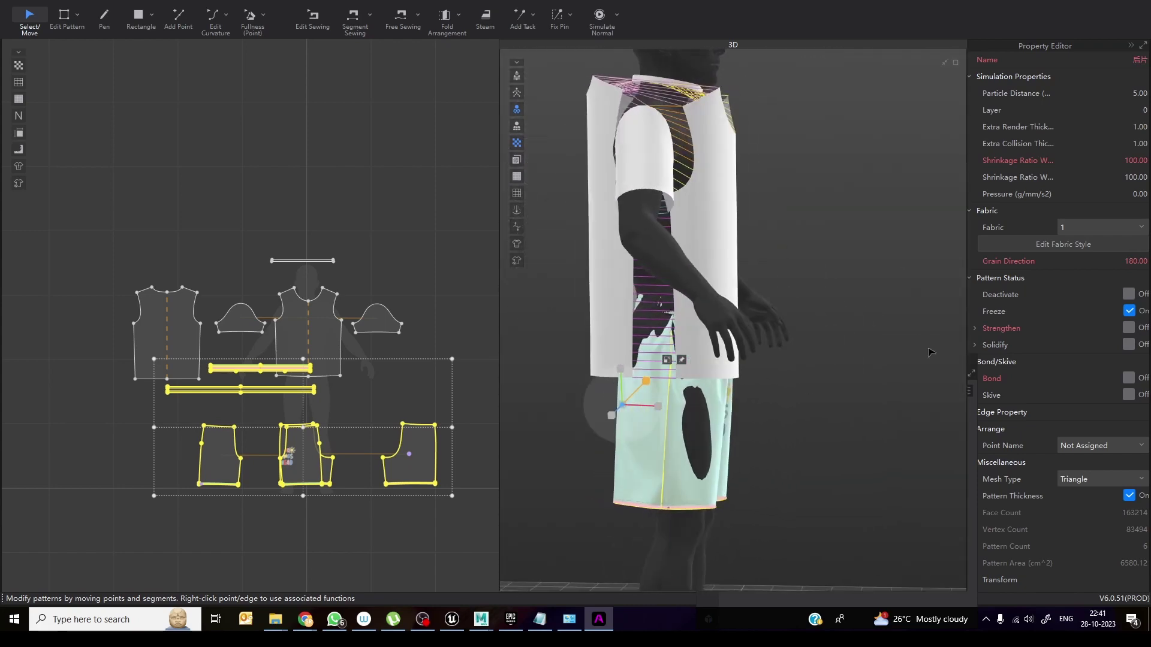
click(668, 387)
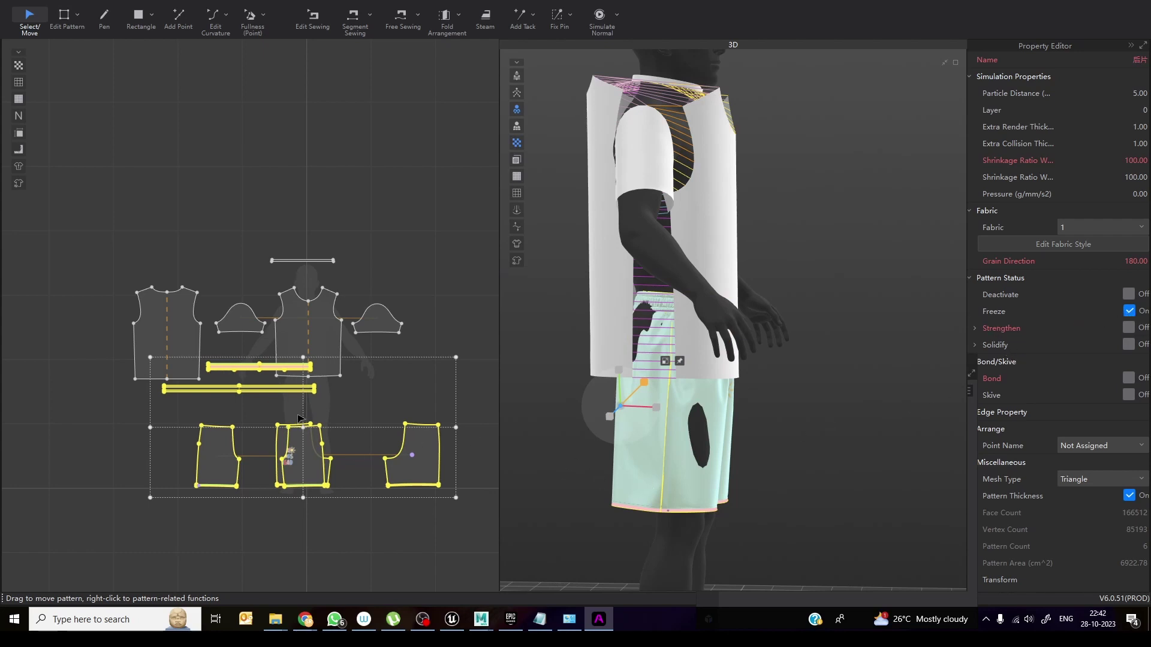
Move the shorts' pattern pieces below the T-shirt pieces in 2D, turn off their Freeze status and select the T-shirt's front piece
drag(313, 458, 310, 479)
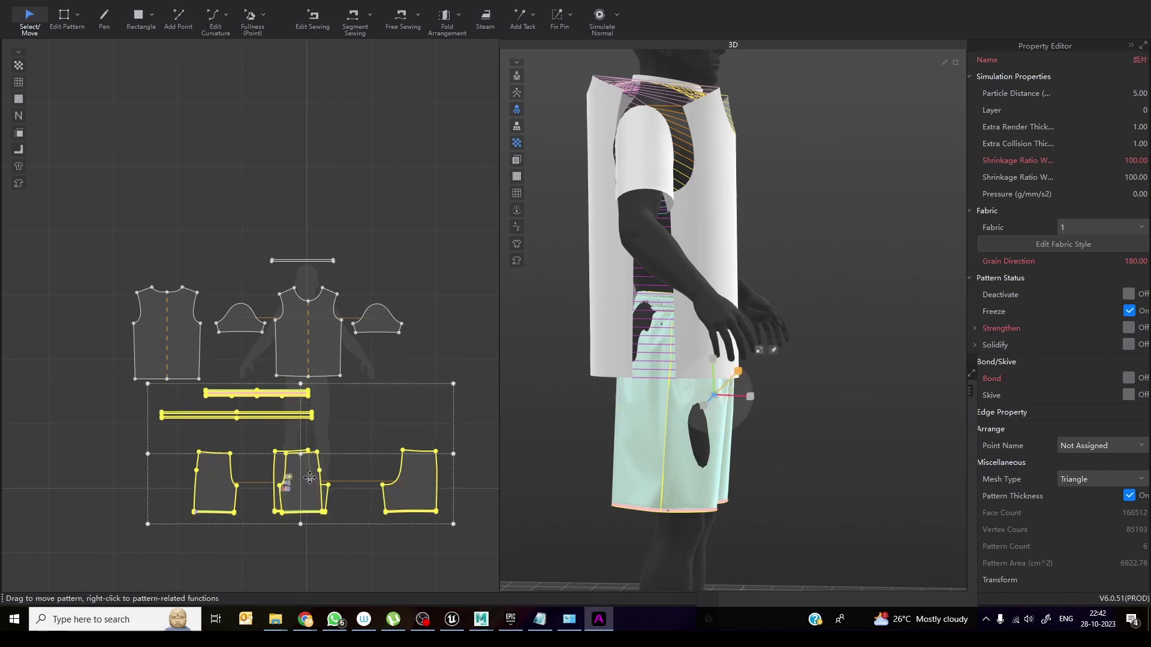
click(1129, 311)
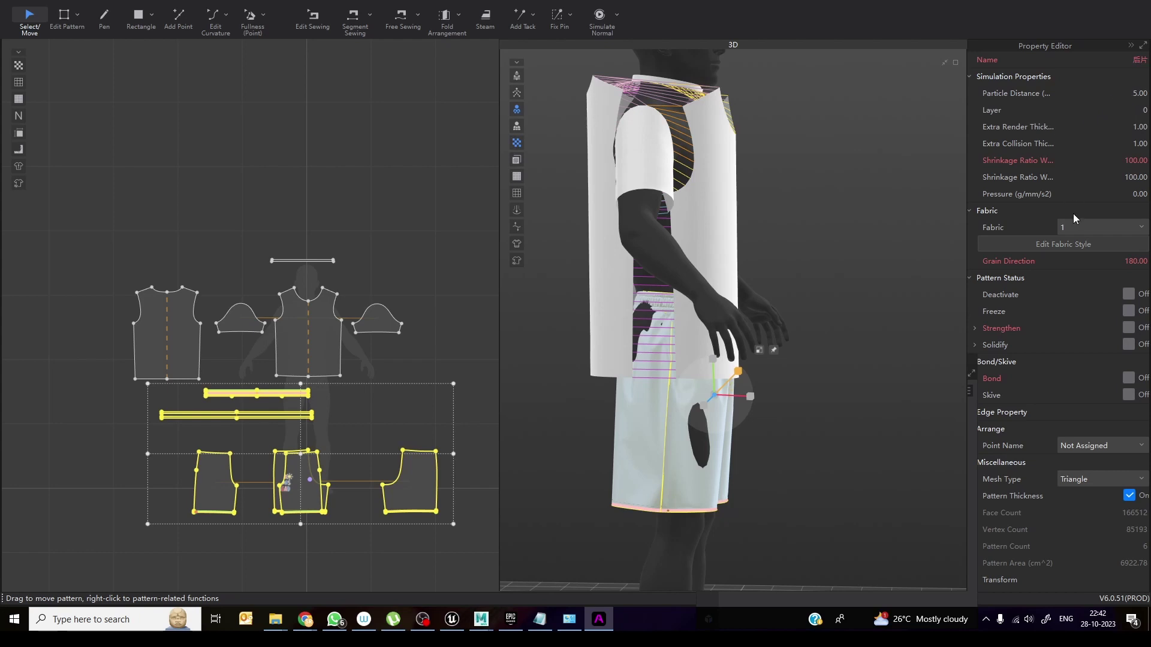
click(327, 331)
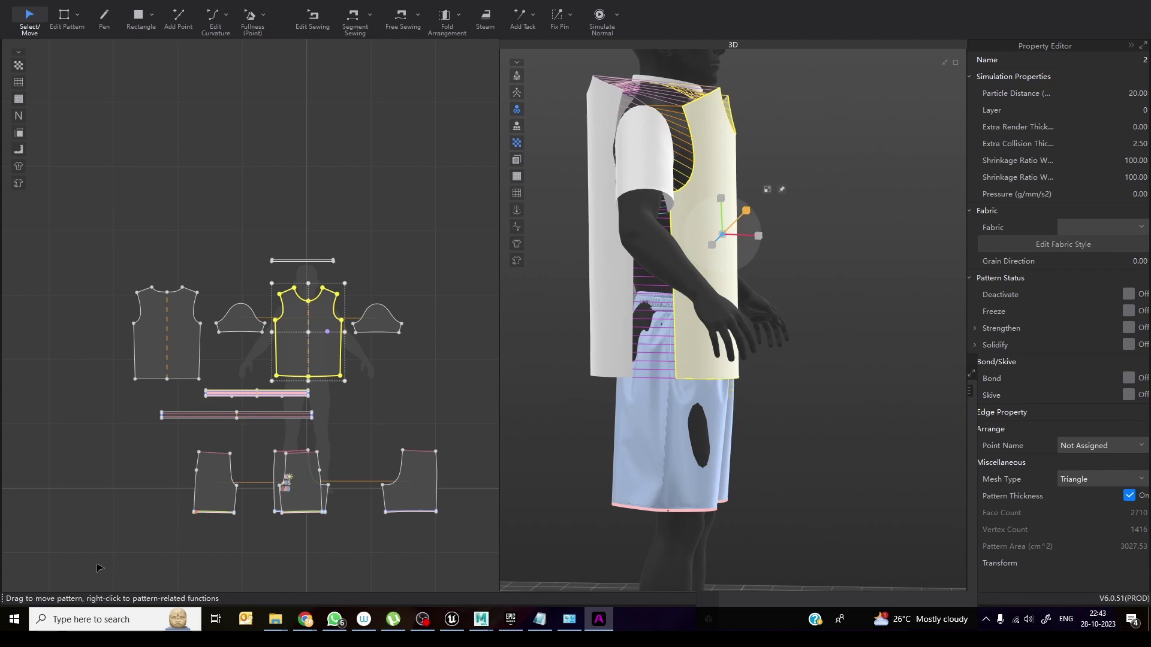
Select all the shorts' pattern pieces in 2D and set their Particle Distance to 20
drag(104, 564, 471, 395)
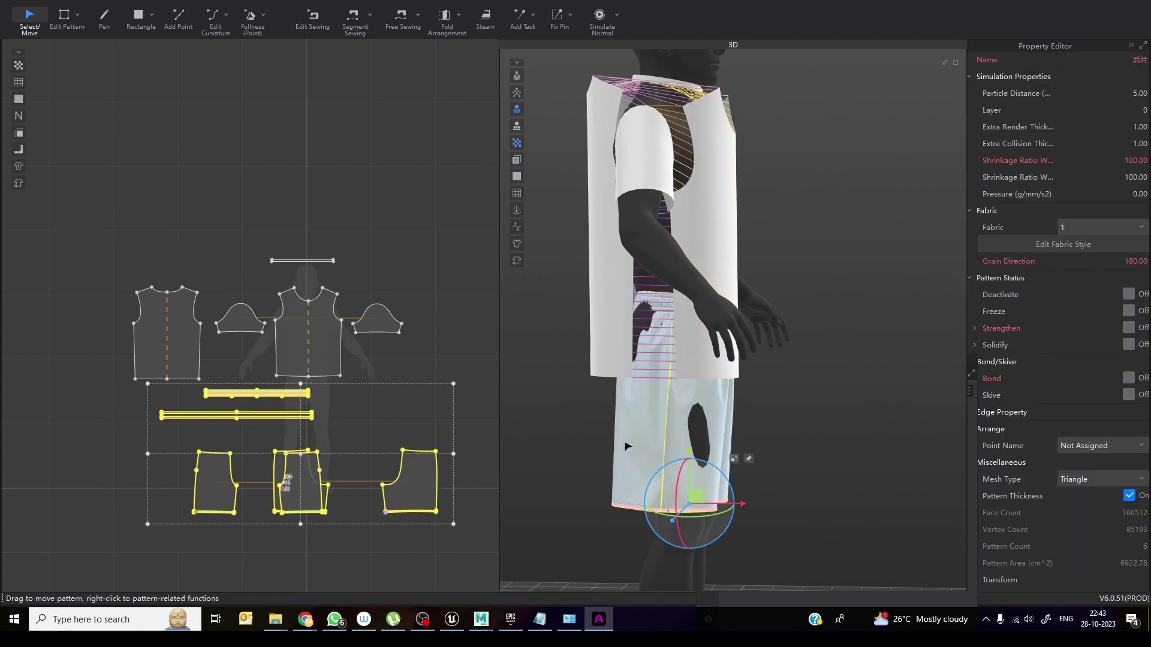
click(1134, 94)
text(20)
key(Return)
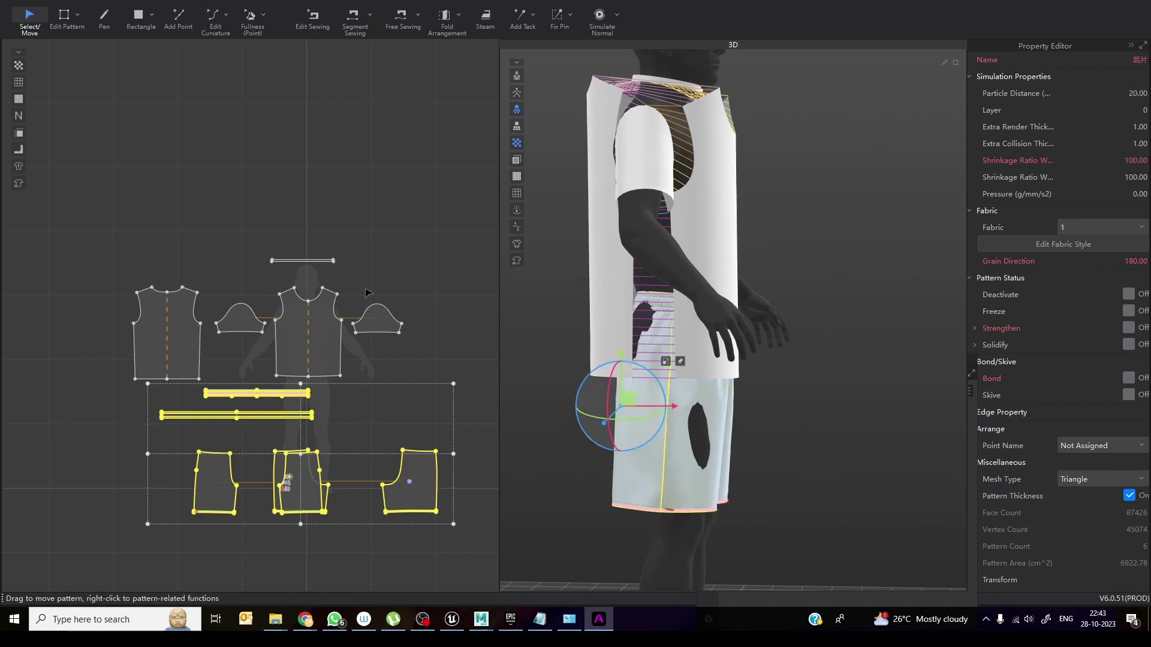
Match the shorts' pieces to the T-shirt's settings, with Extra Render Thickness 0 and Extra Collision Thickness 2.5
click(322, 318)
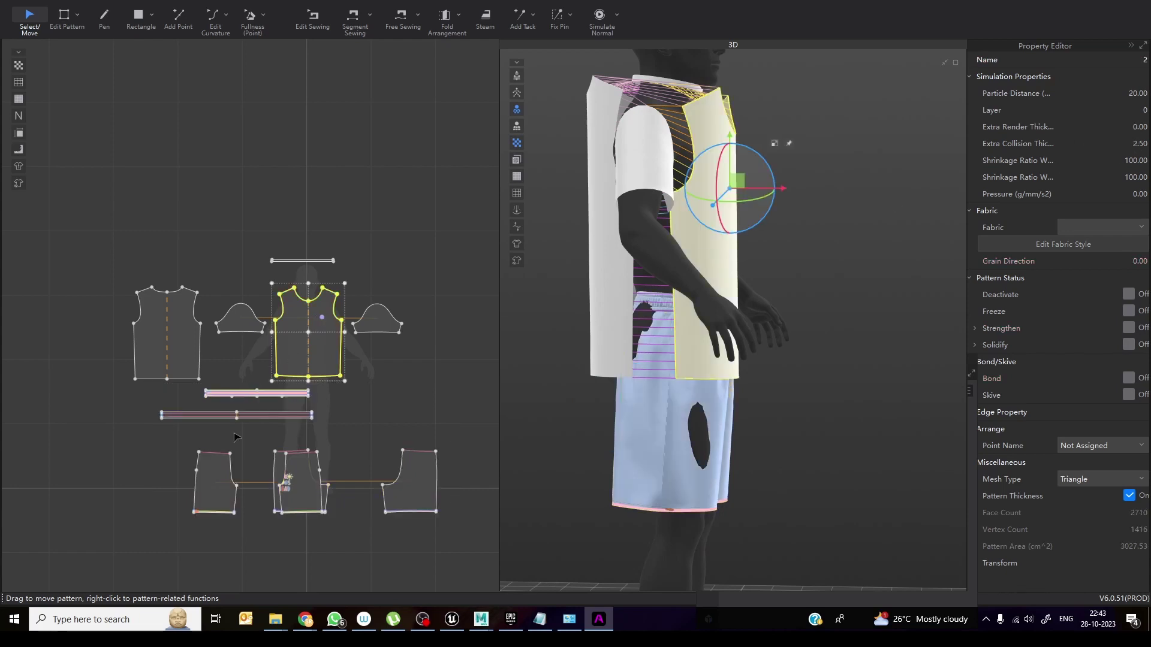
drag(170, 544, 465, 397)
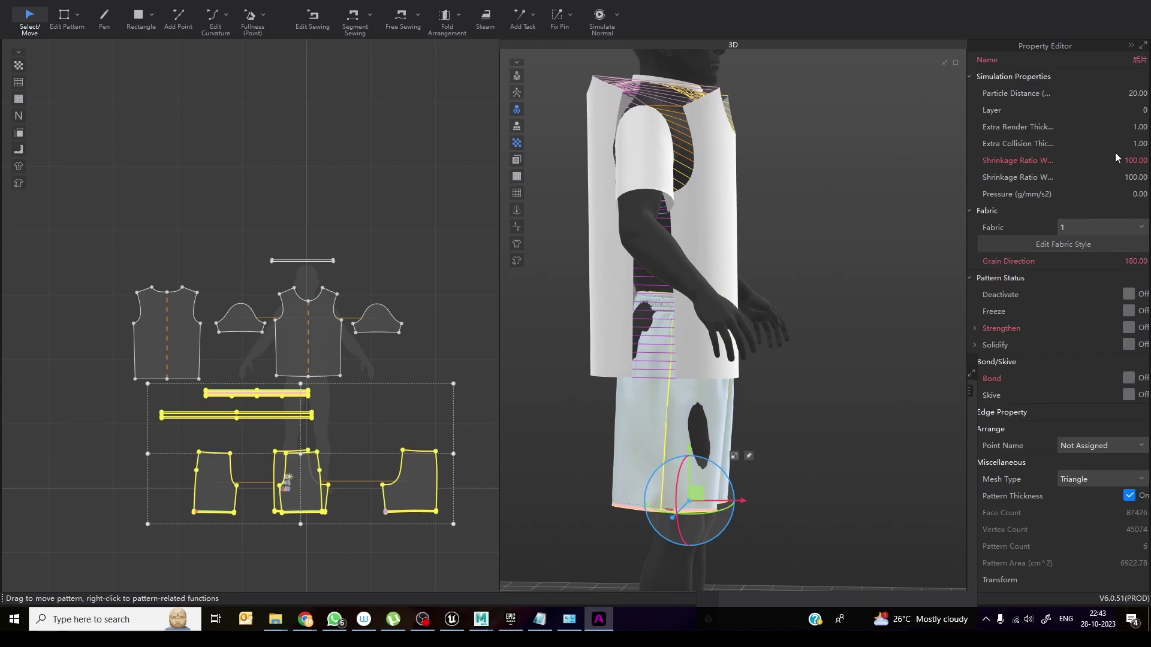
click(1142, 128)
text(0)
click(1135, 147)
text(2.5)
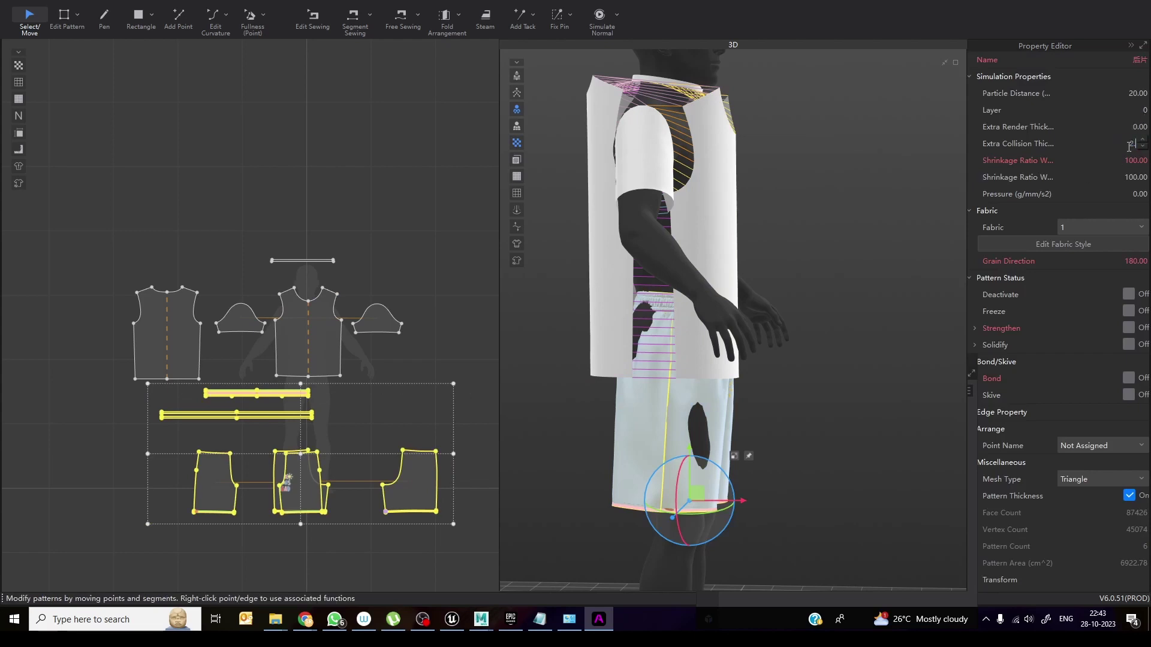
key(Return)
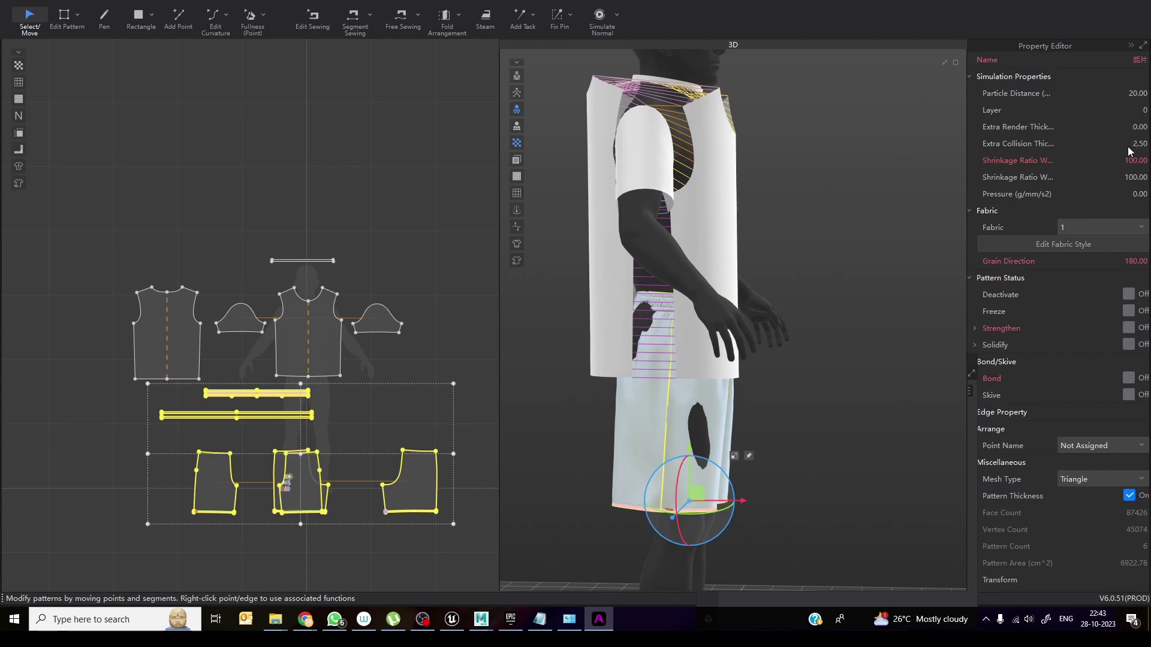
Compare the properties of the shorts' and T-shirt's pieces and check the fabrics available for the T-shirt's front piece
click(334, 348)
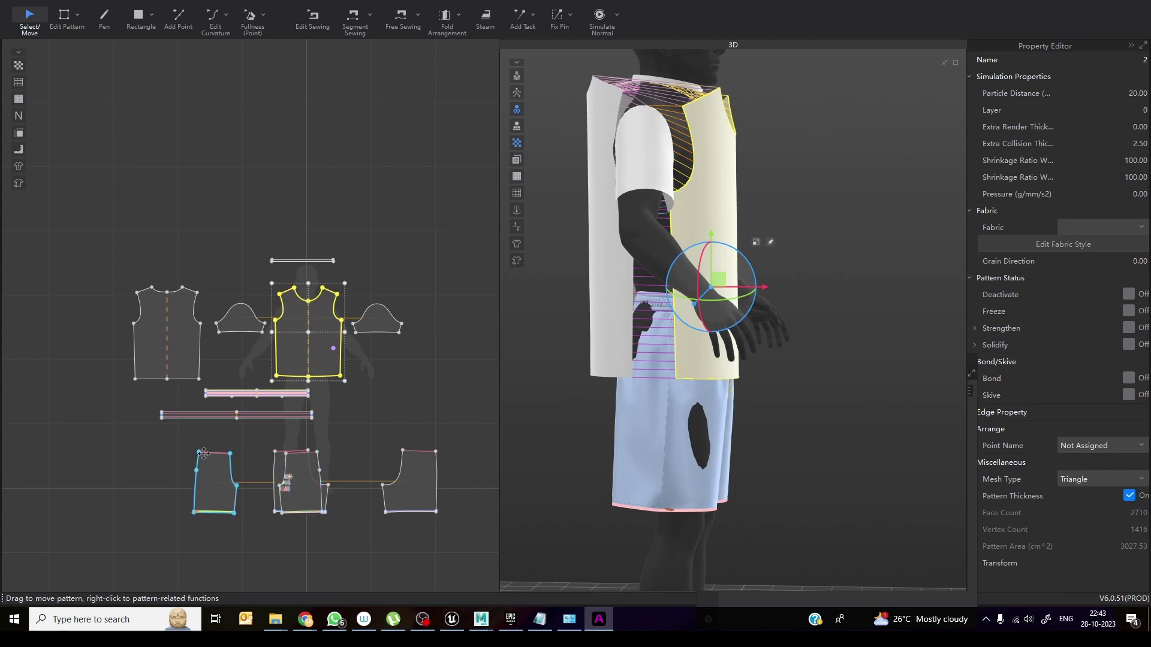
drag(139, 537, 502, 396)
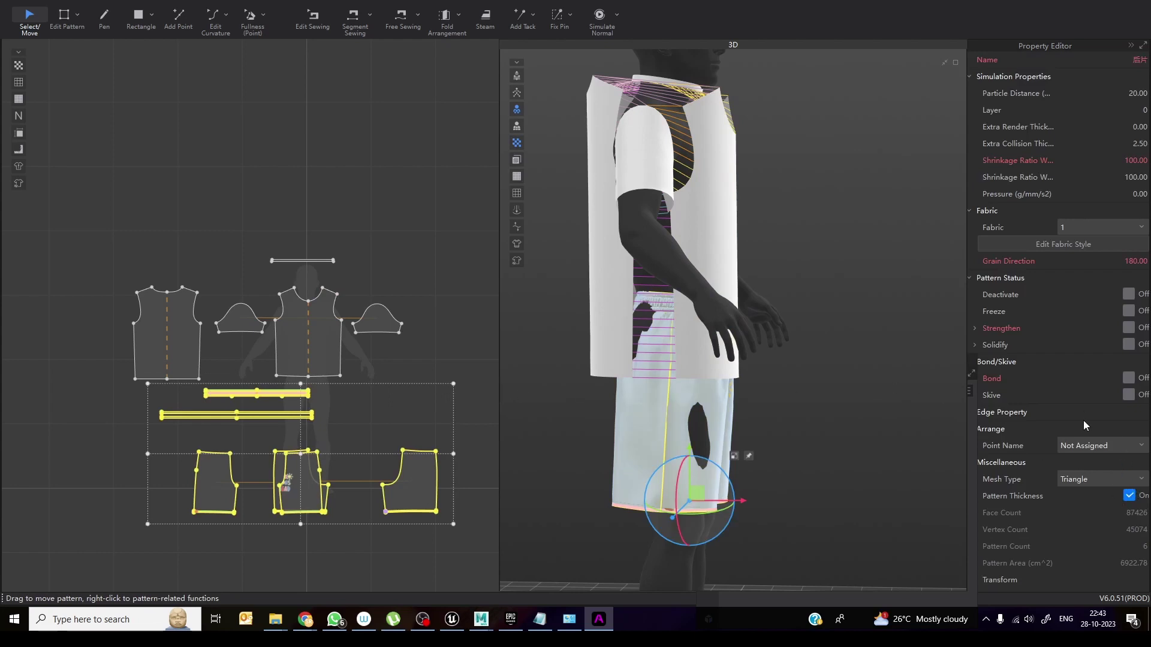
click(193, 341)
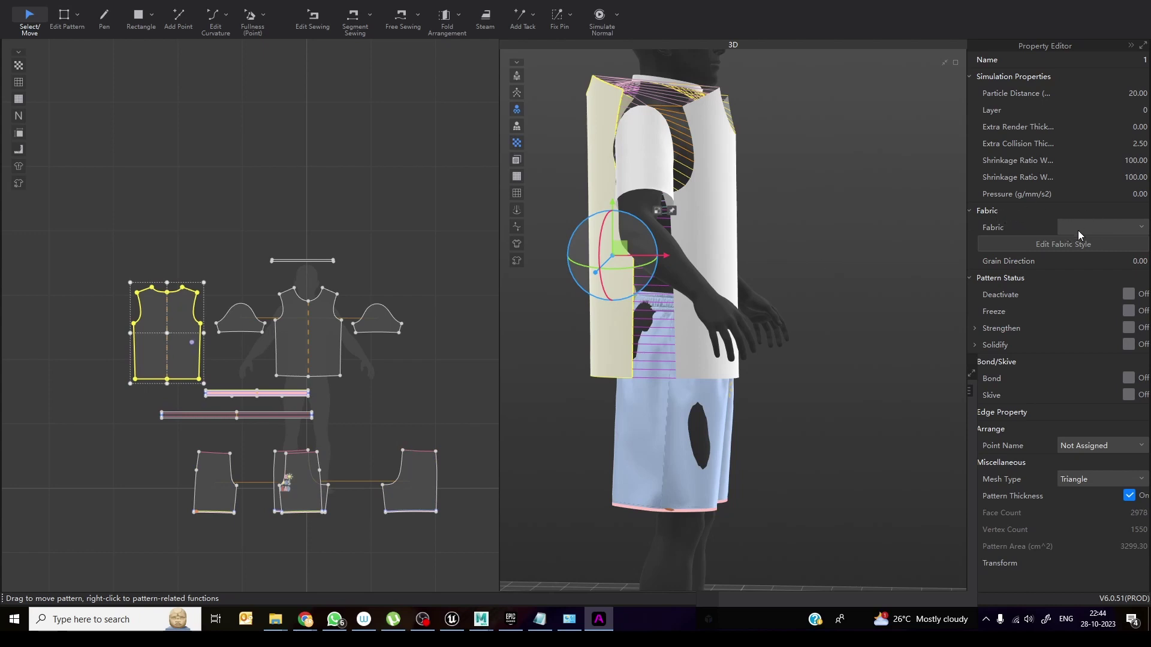
click(306, 337)
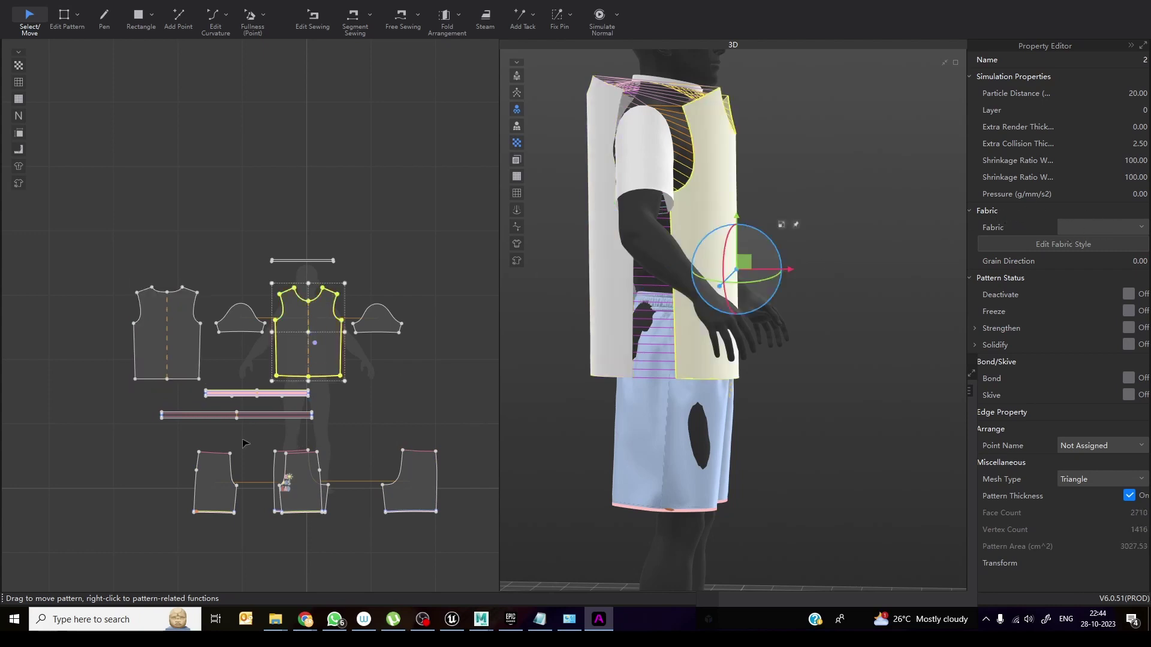
click(1135, 227)
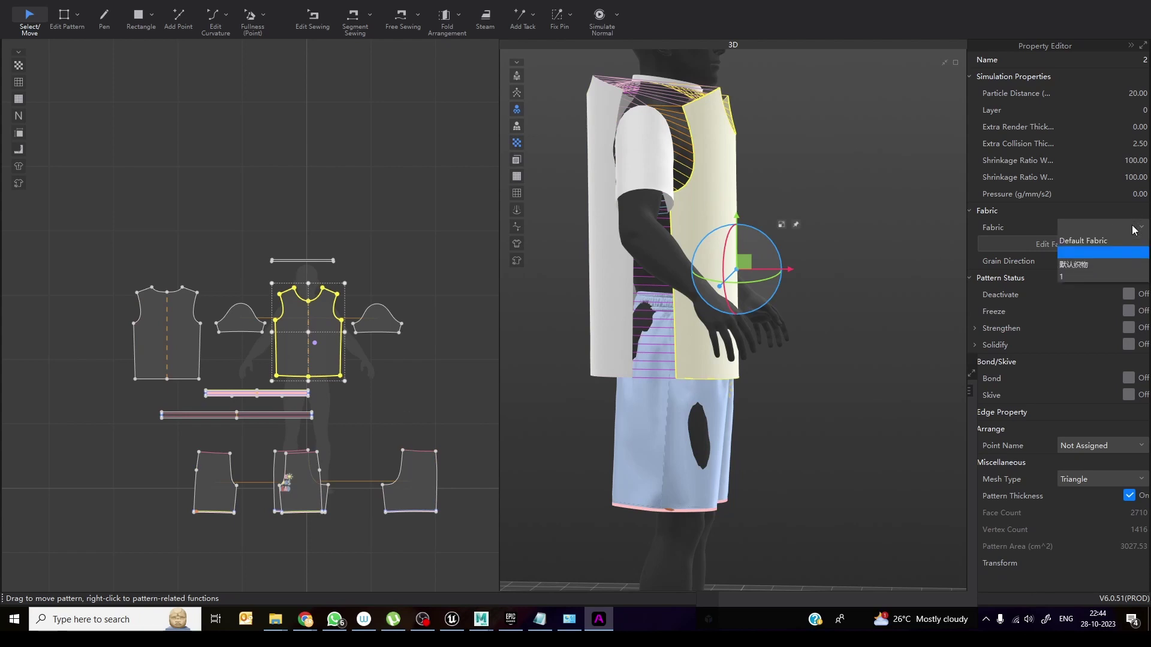
click(1135, 229)
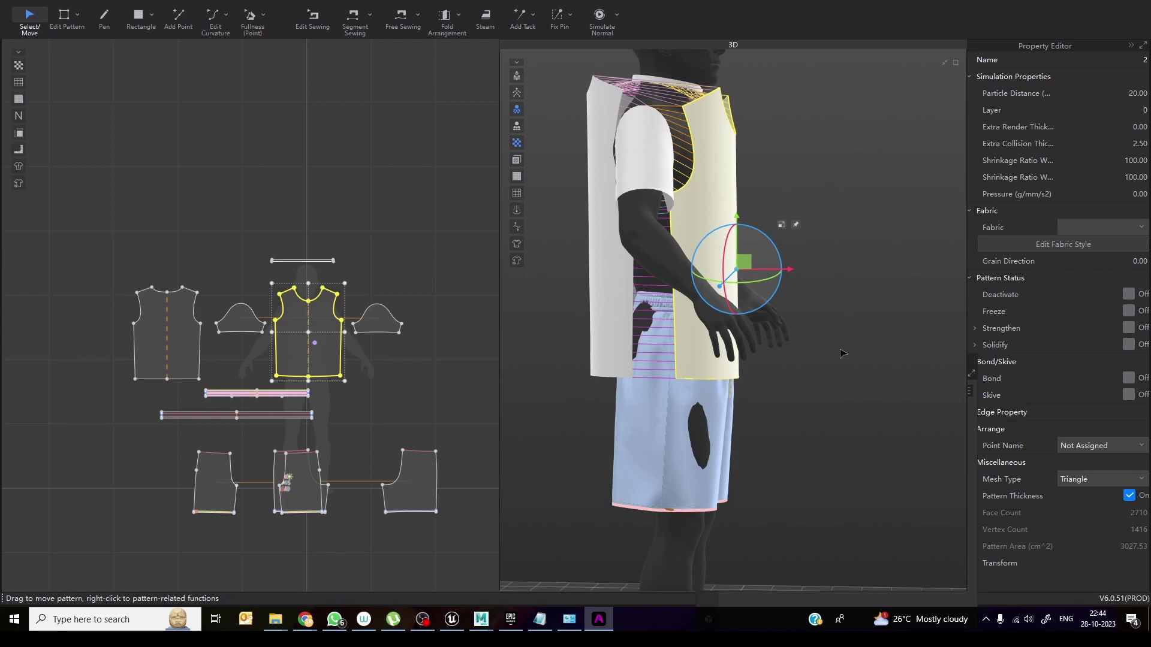
View the avatar from the front, clear the selection and start the Normal simulation of both garments
key(2)
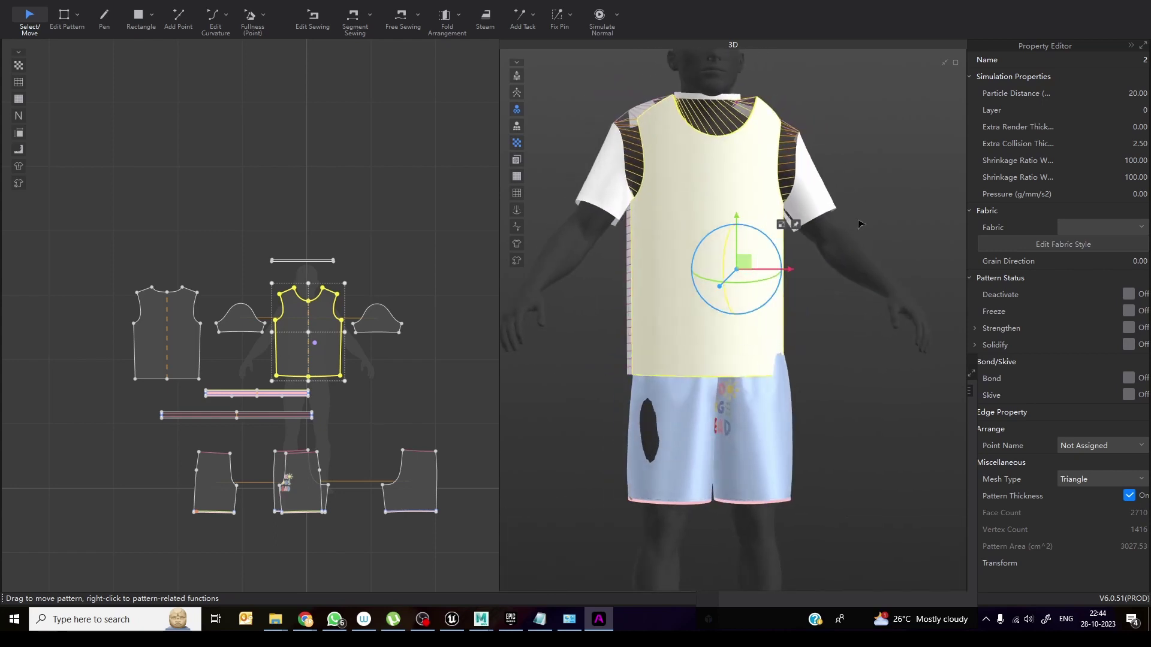
click(846, 114)
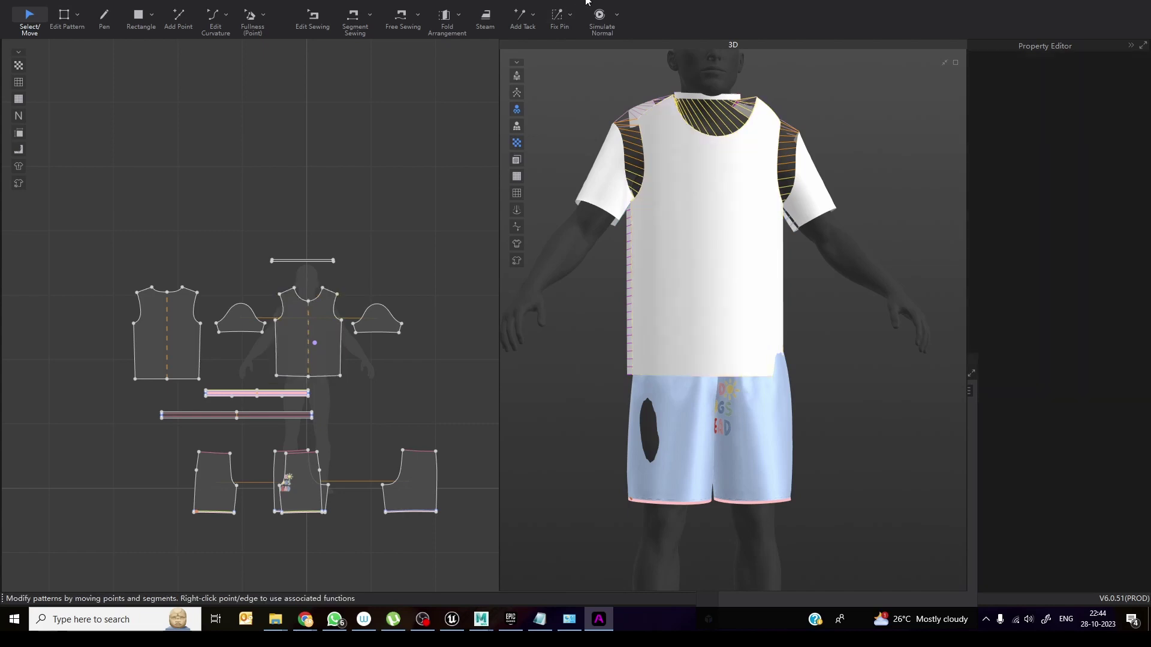
click(598, 20)
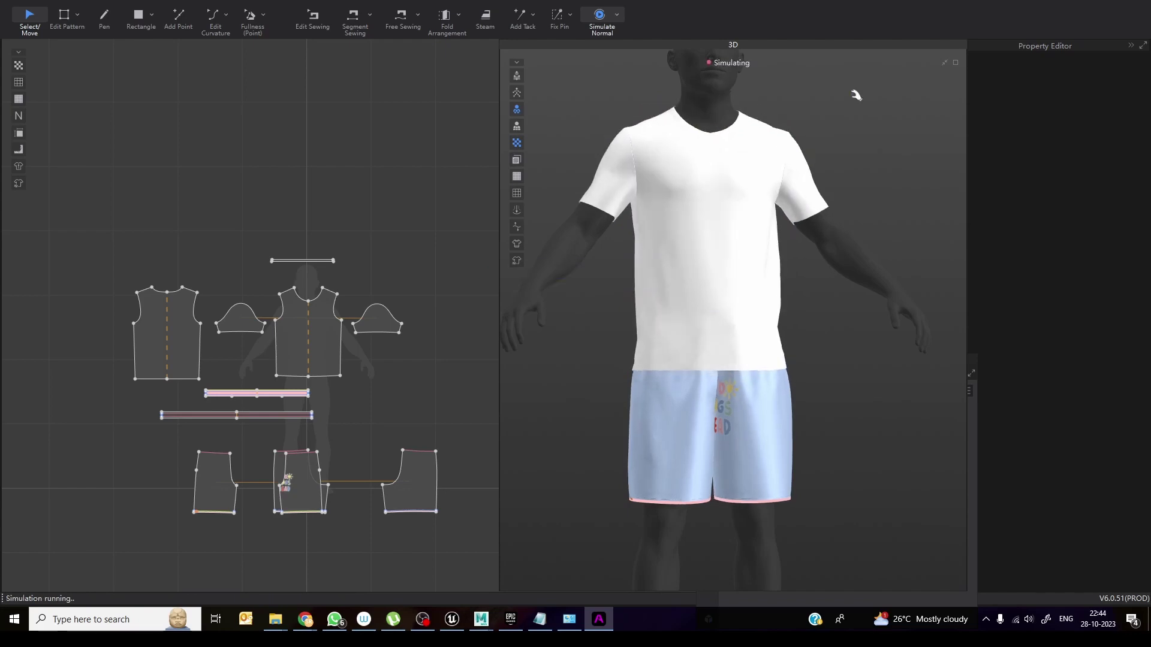
right_drag(817, 405, 868, 419)
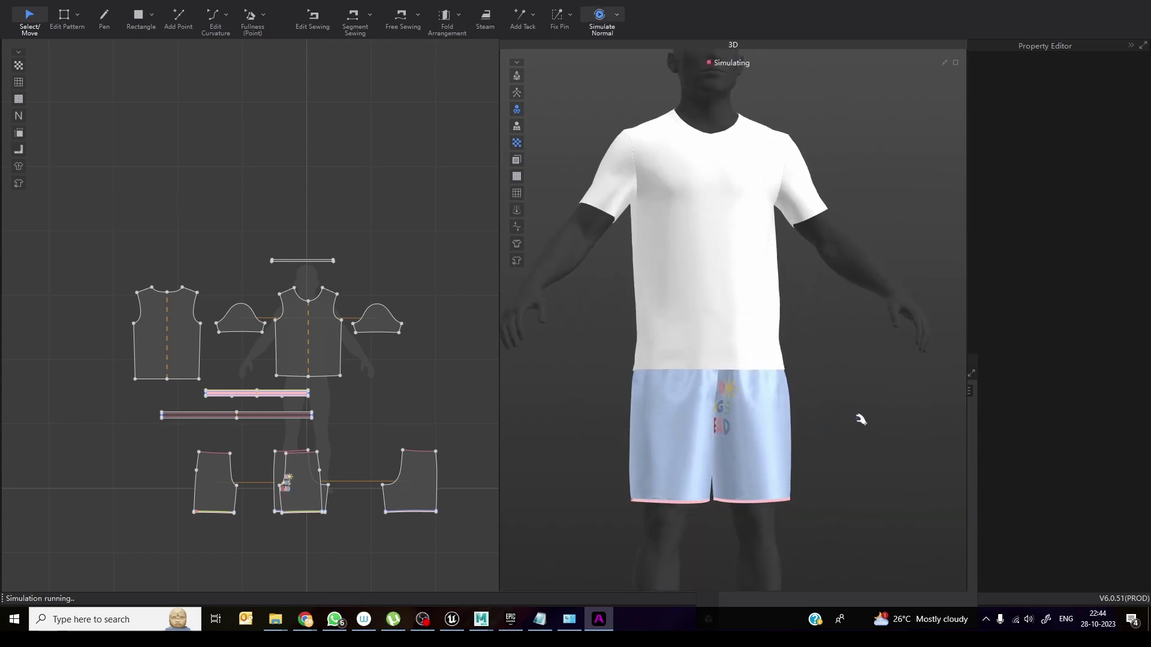
Pull the hems of the shorts' front and back leg panels during simulation to settle the cloth around the legs
drag(759, 469, 783, 501)
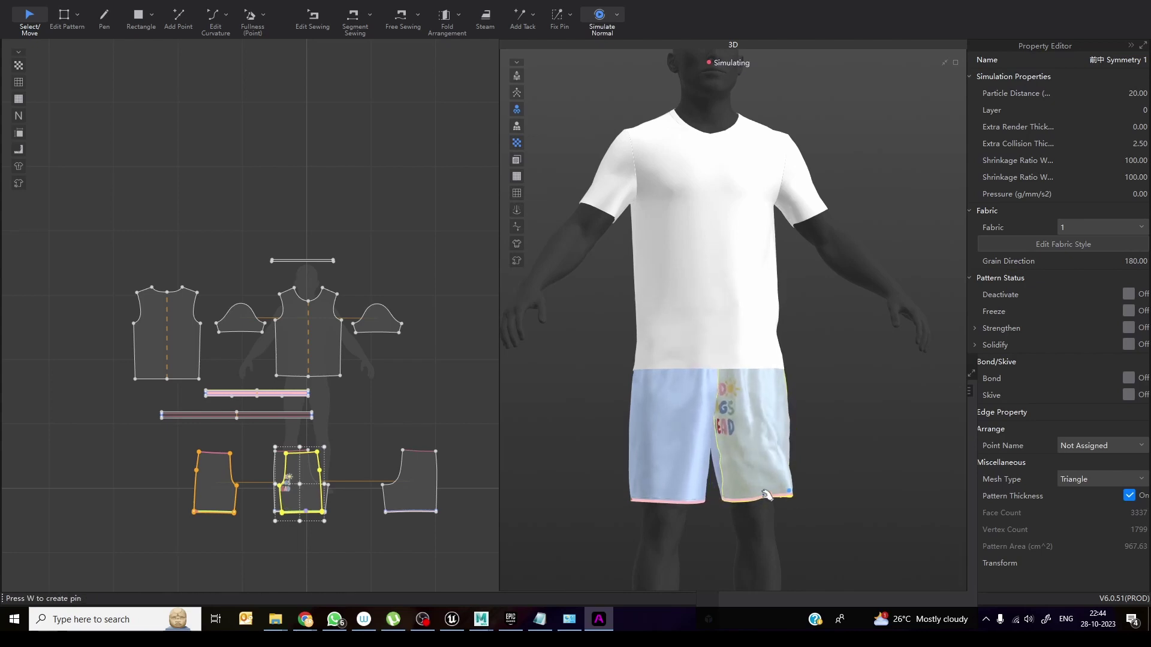
right_drag(809, 457, 537, 452)
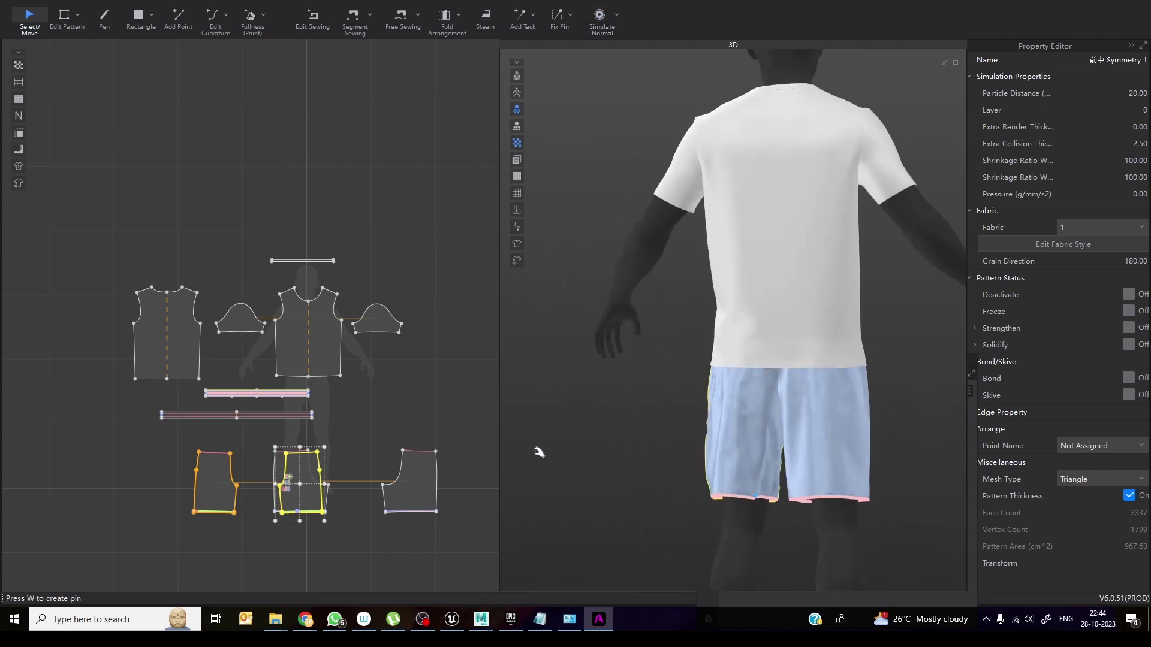
click(833, 479)
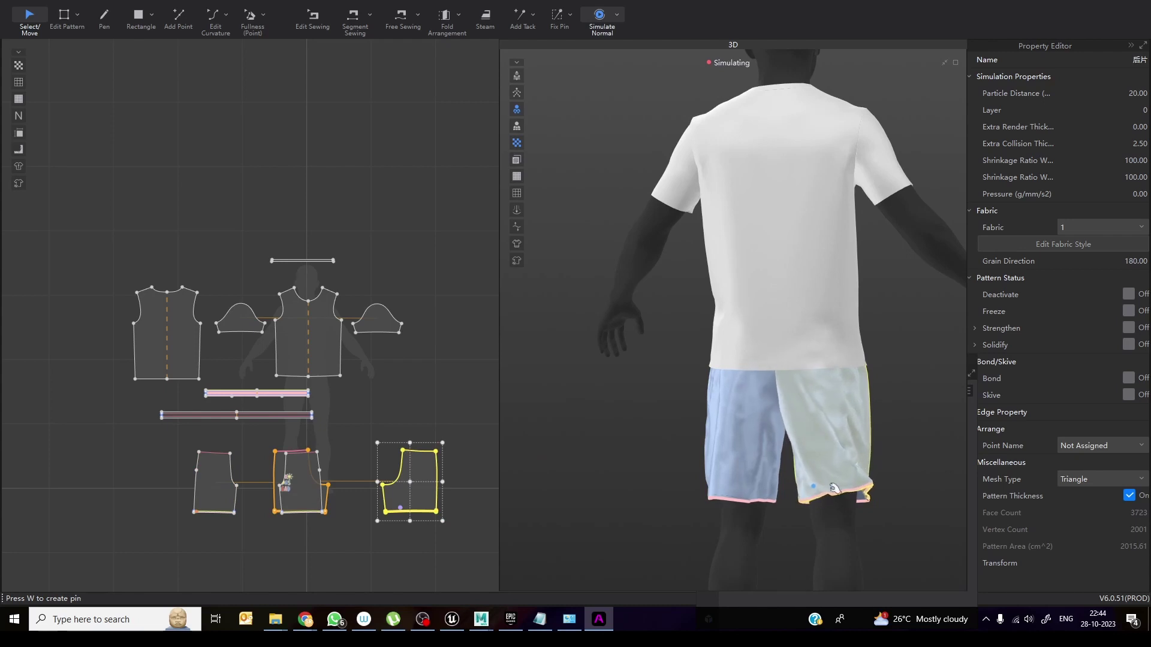
drag(834, 488, 868, 437)
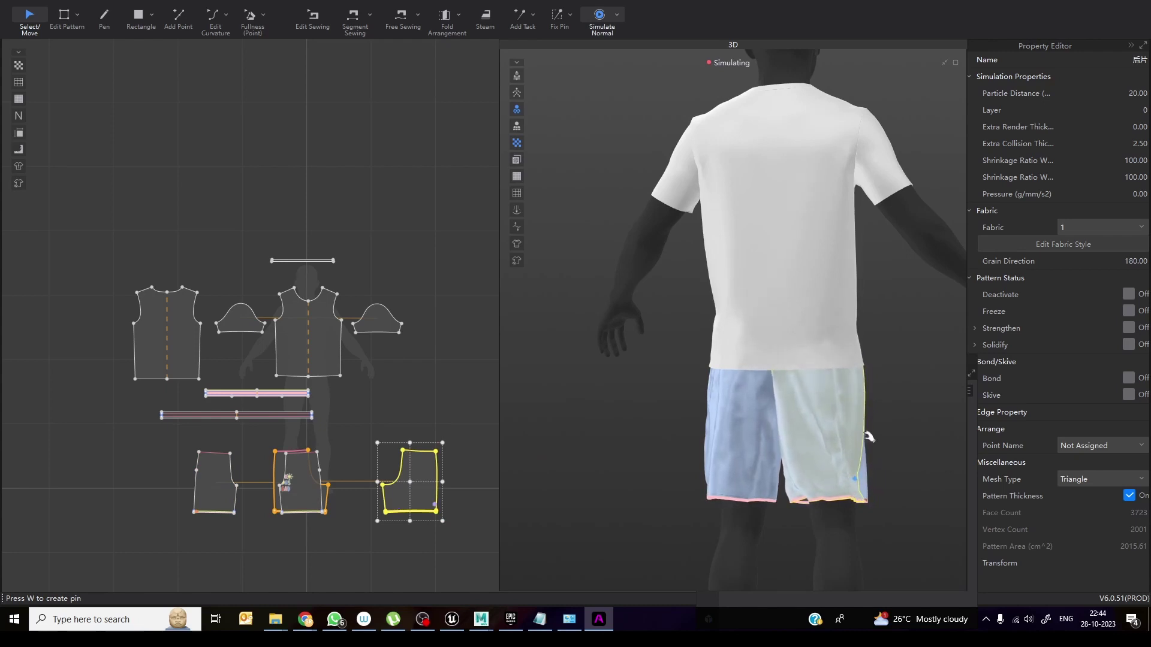
Tug the T-shirt's lower back hem and lower front while simulating, so the shirt drapes over the shorts, then pause the simulation
click(770, 334)
drag(839, 362, 851, 367)
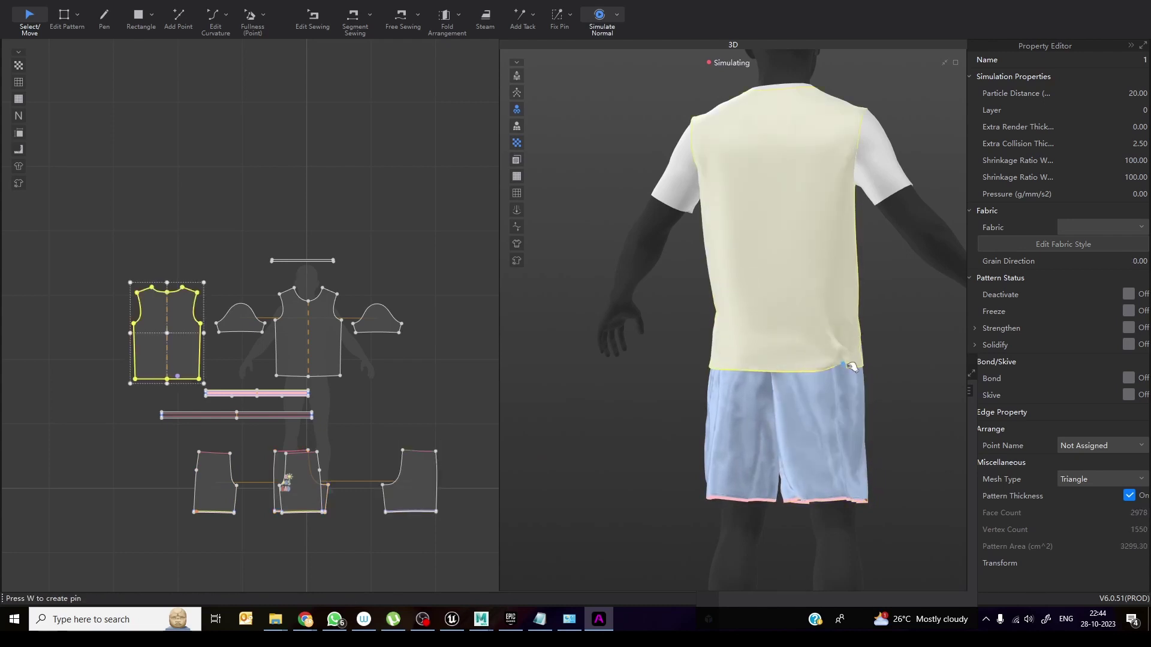
key(space)
right_drag(852, 367, 929, 410)
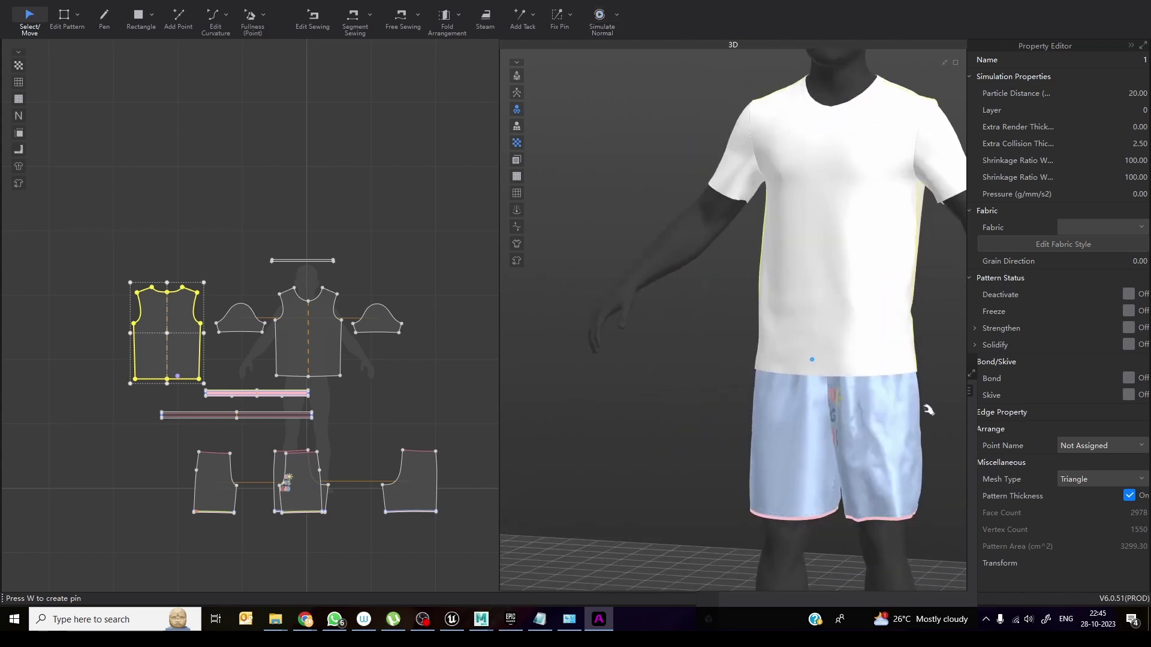
key(space)
click(891, 355)
key(space)
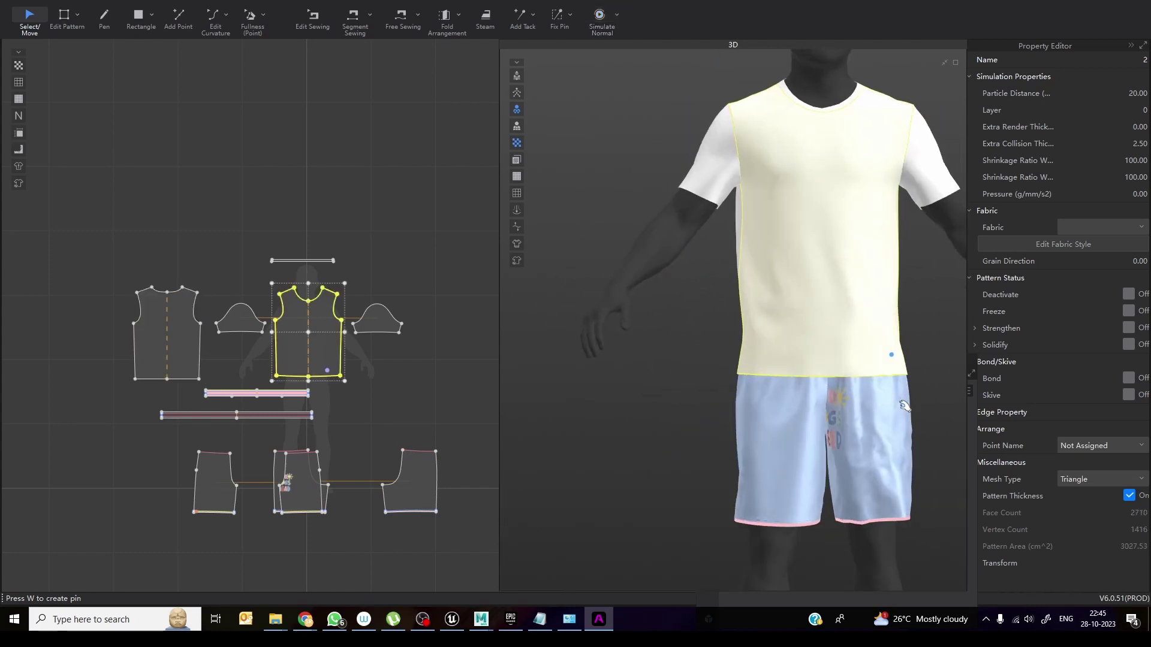
Resume the simulation, pull the shorts' other front leg panel into place and let the outfit settle with the avatar's upper body in view
key(space)
click(777, 462)
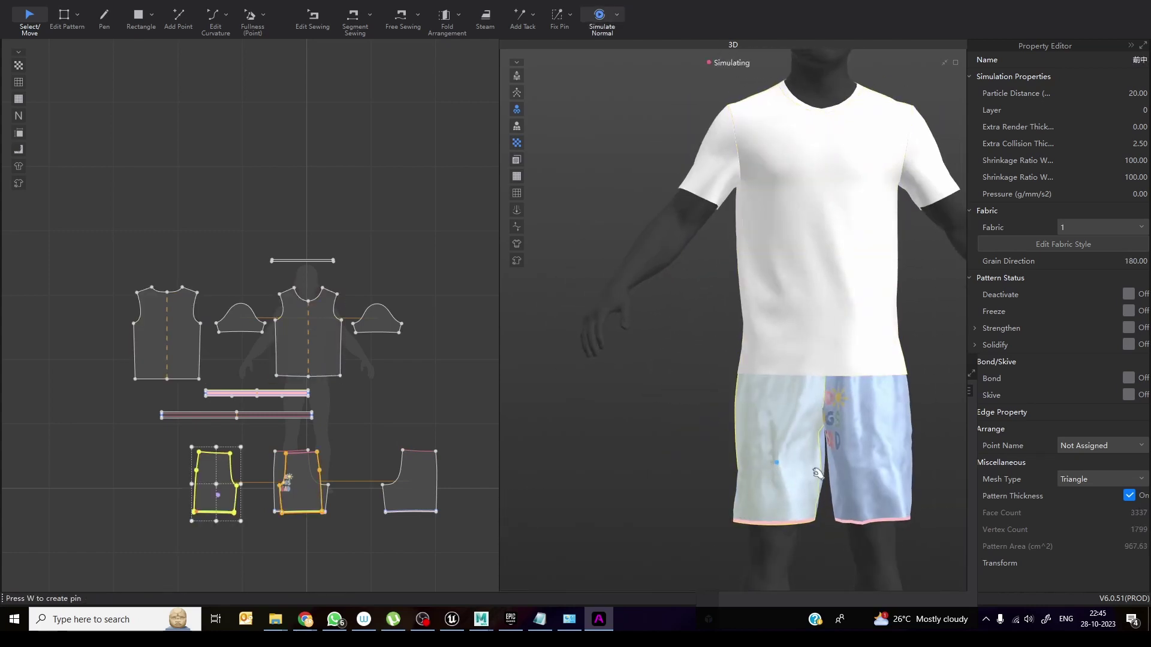
mouse_move(817, 473)
mouse_down()
mouse_move(806, 443)
mouse_move(803, 472)
mouse_up()
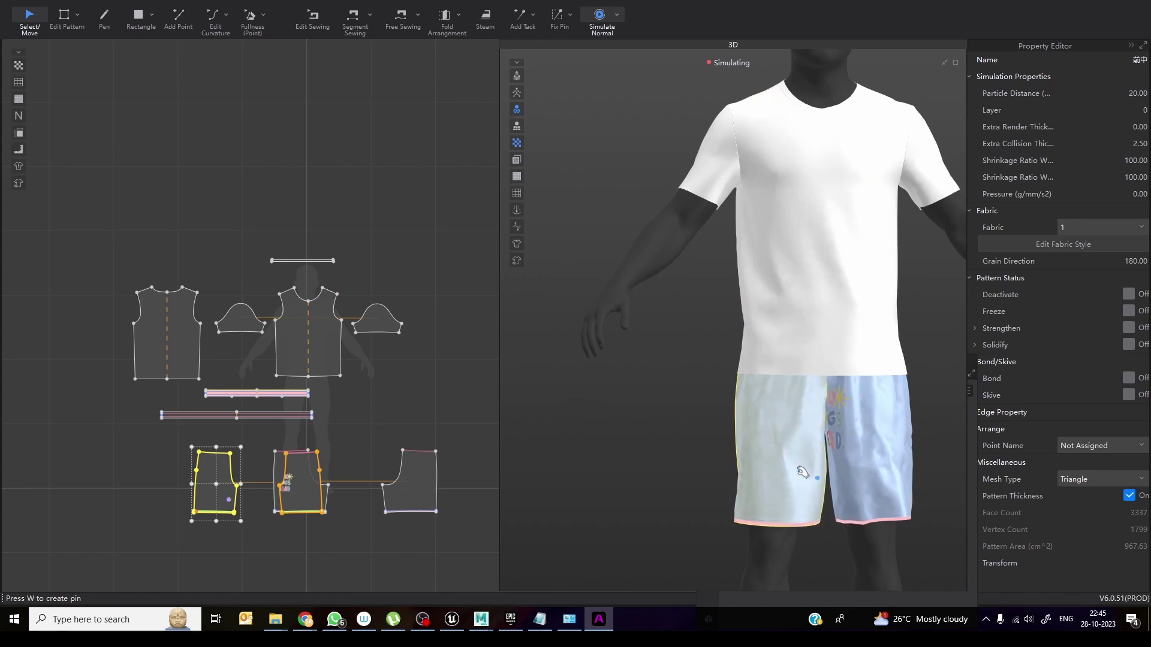
mouse_move(665, 450)
right_down()
mouse_move(749, 450)
mouse_move(670, 450)
right_up()
key(space)
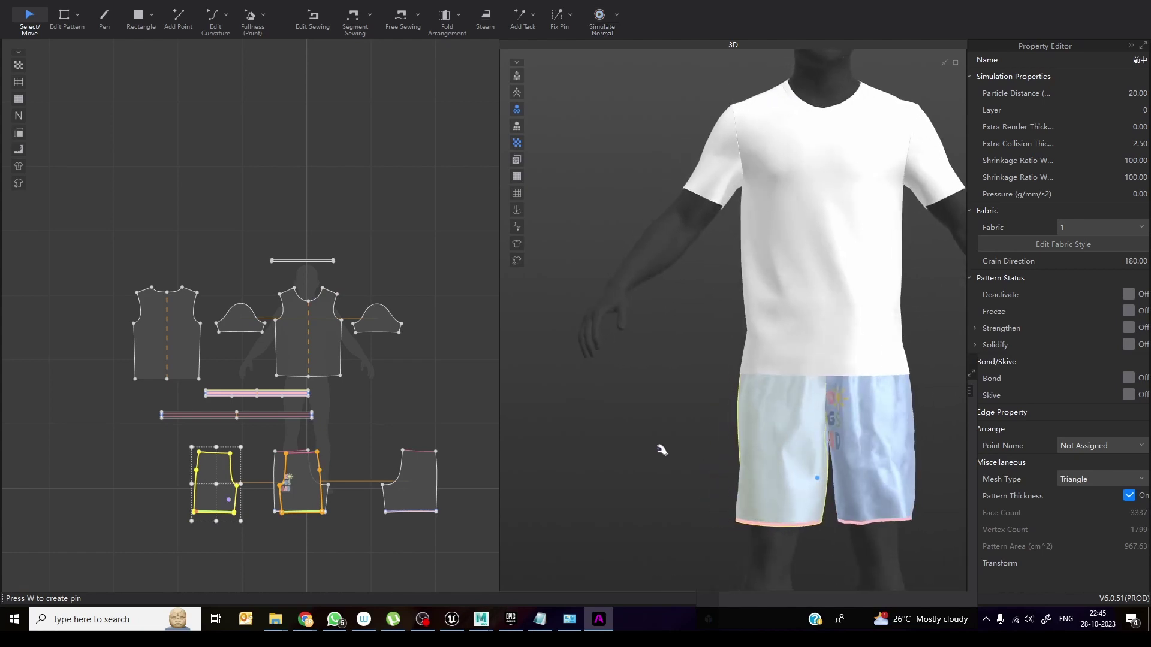
key(space)
scroll(674, 432, down, 5)
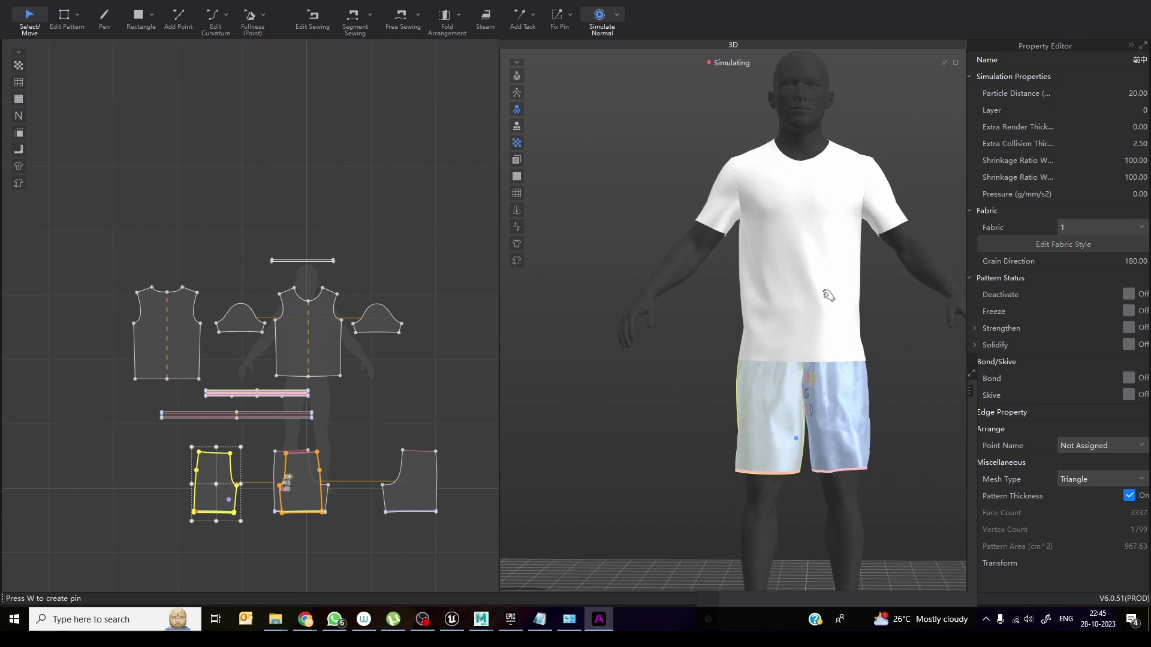
middle_drag(874, 321, 771, 334)
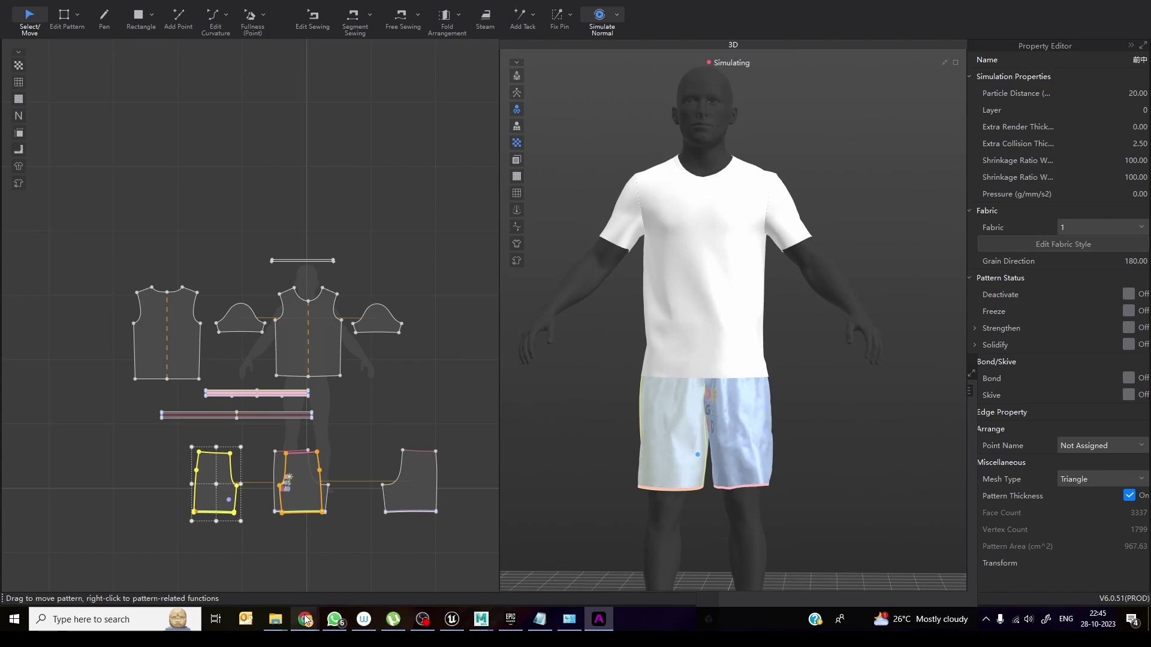
Switch to the browser and look over the Download and Installation and Usage sections of the Style3D website
mouse_move(306, 619)
click(372, 570)
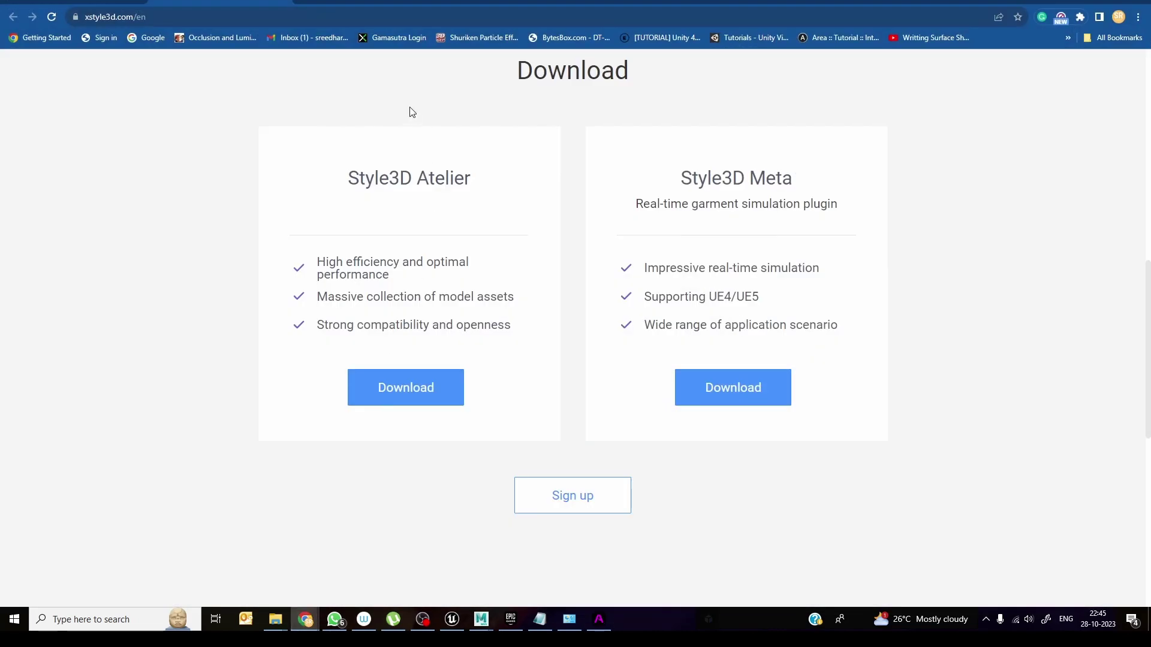
scroll(630, 299, down, 7)
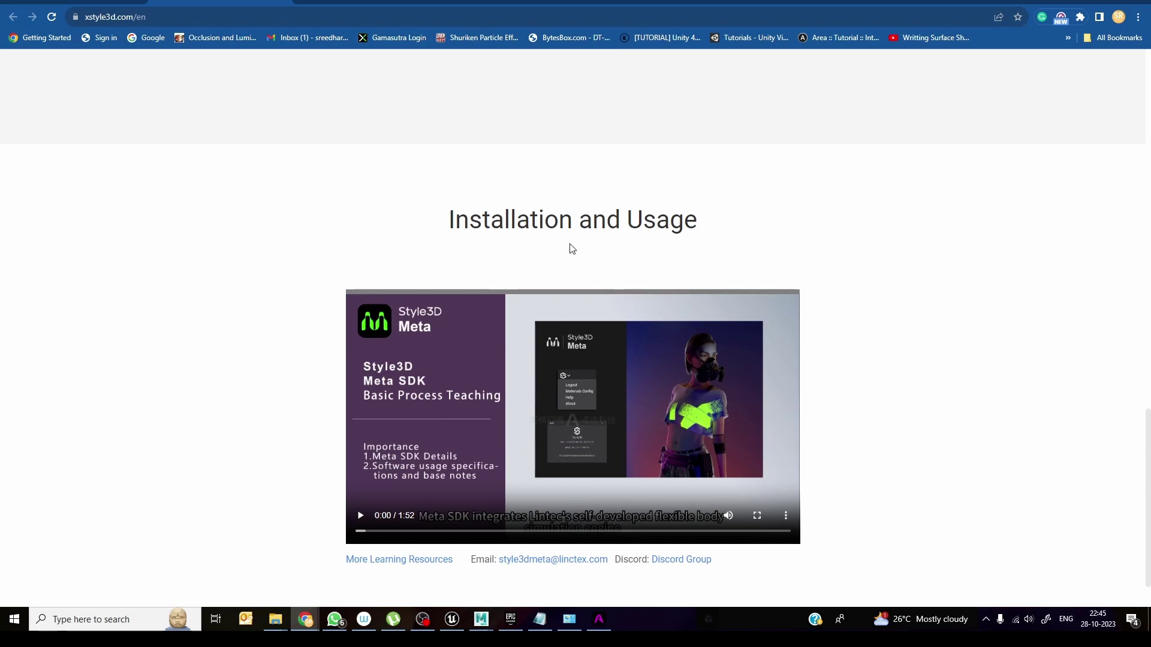
Read the Style3D Meta Quick Start guide from plugin installation through creating a garment, then return to Style3D Atelier
click(374, 6)
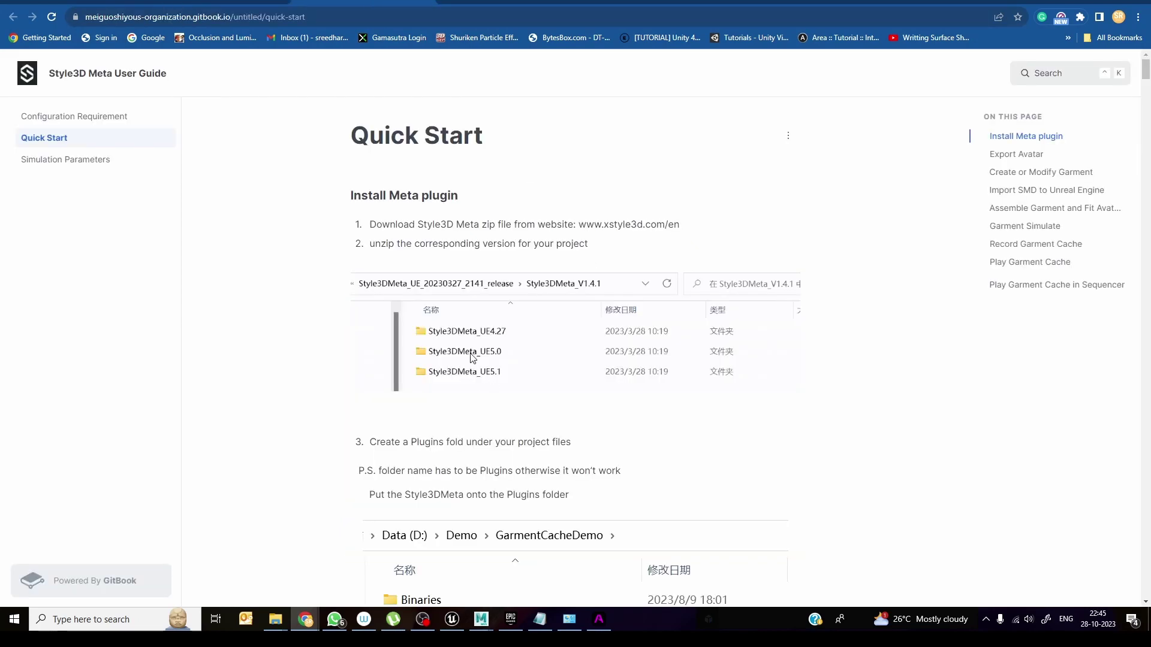
scroll(343, 331, down, 1)
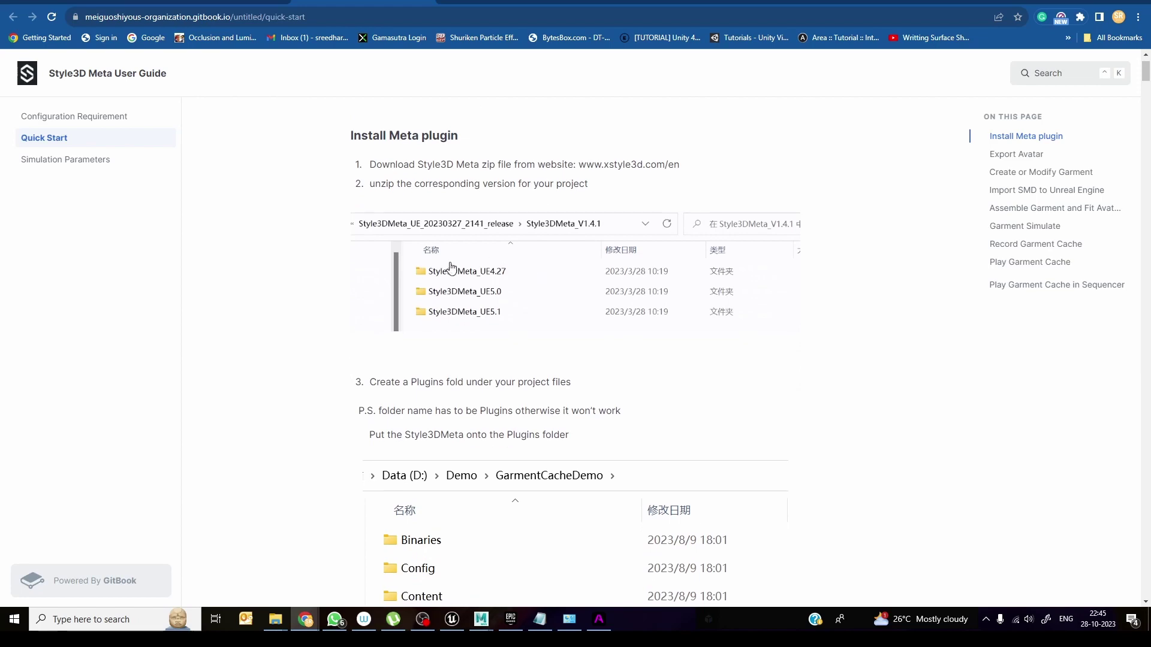
scroll(538, 347, down, 15)
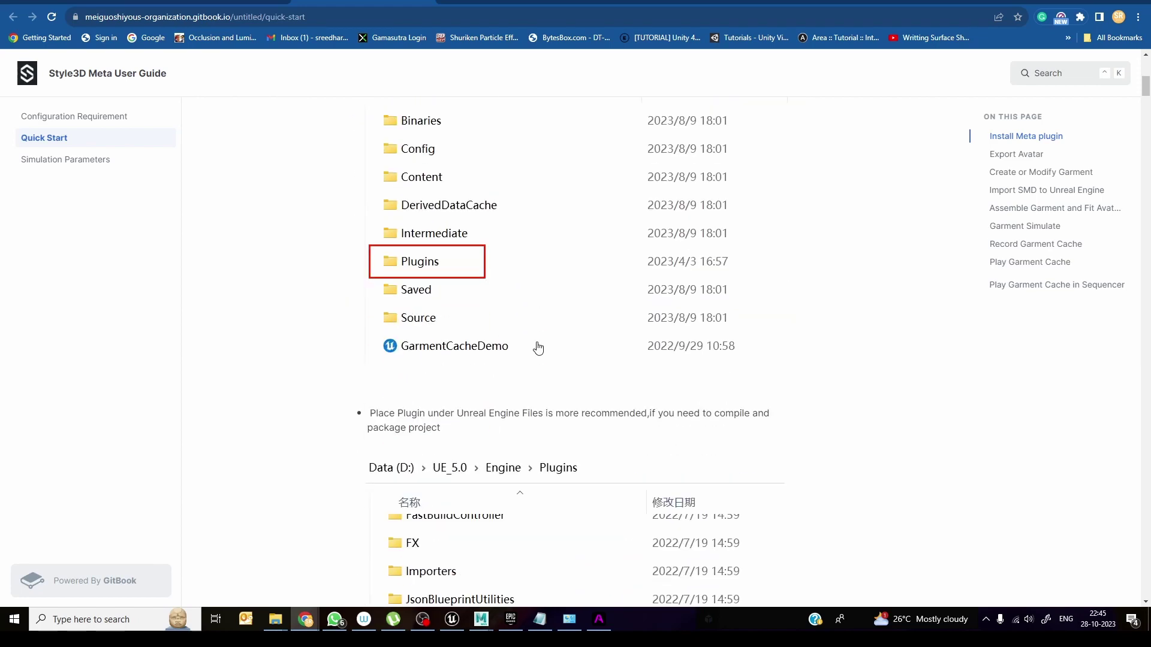
scroll(538, 348, down, 3)
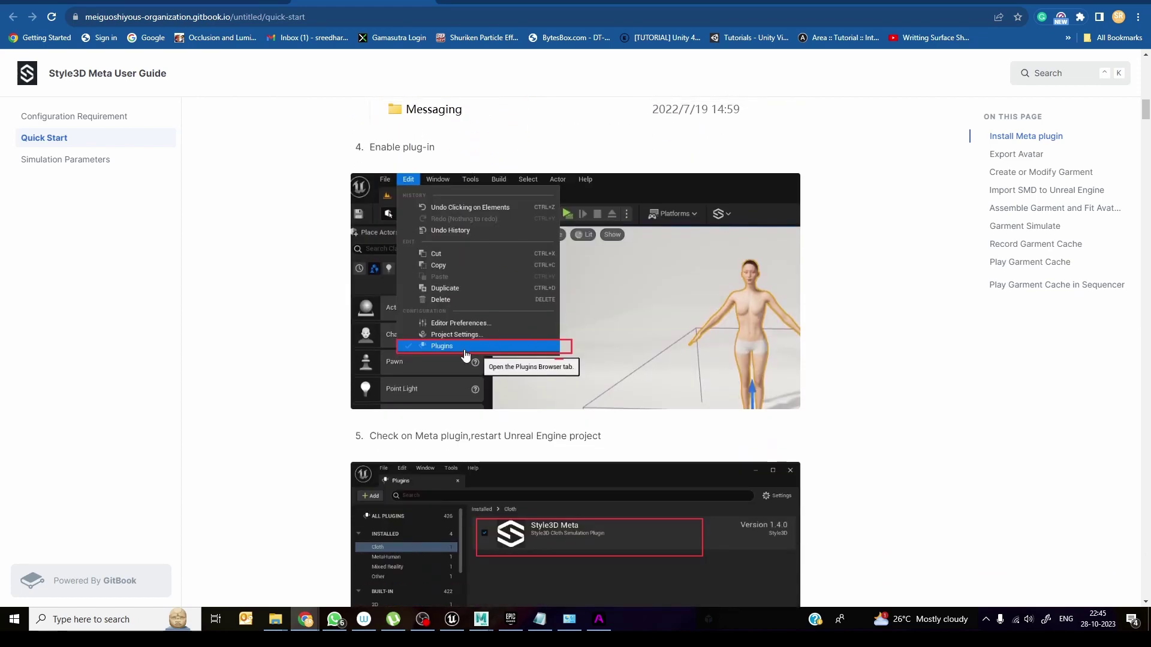
scroll(528, 383, down, 4)
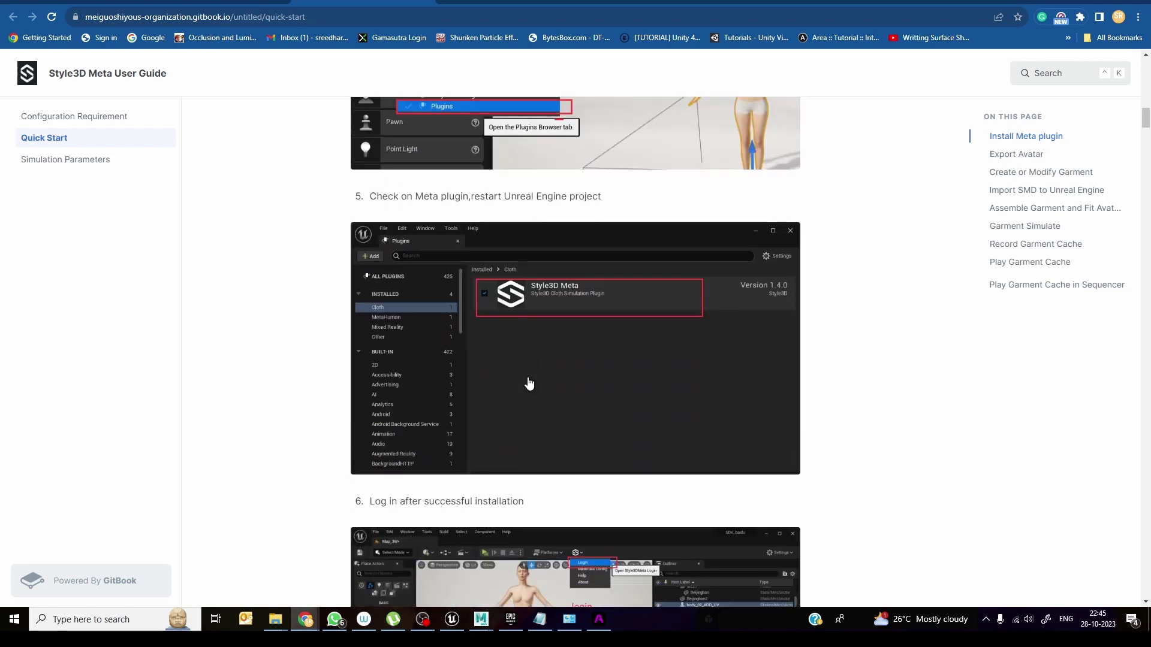
scroll(568, 359, down, 8)
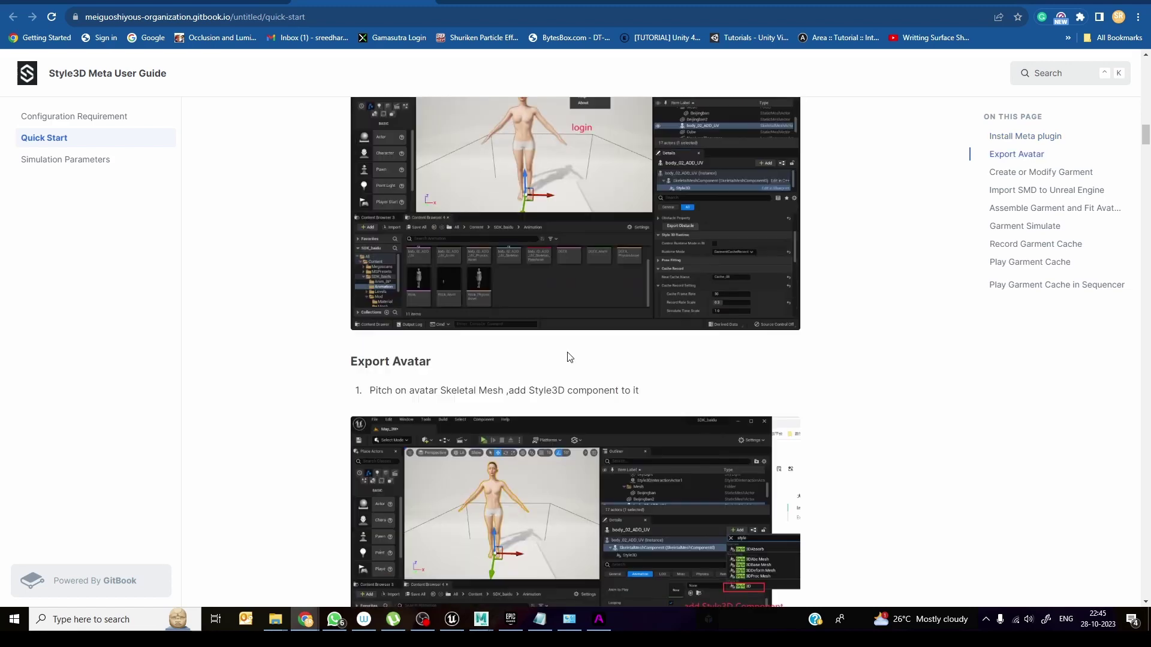
scroll(568, 357, down, 7)
scroll(568, 358, down, 11)
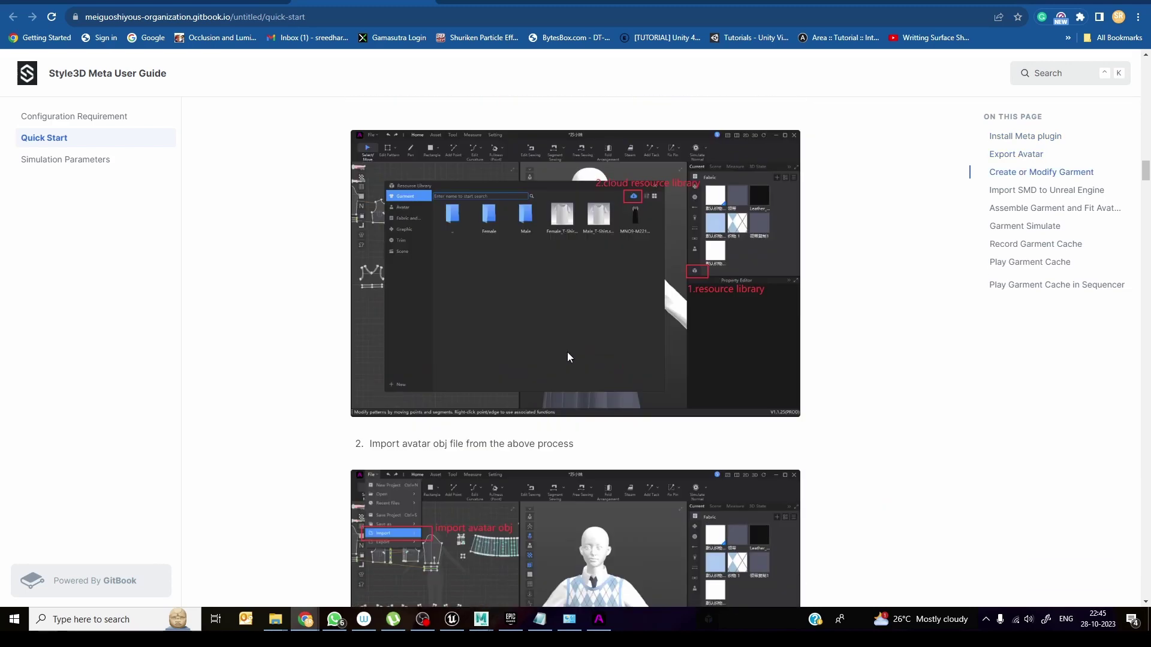
scroll(567, 357, down, 20)
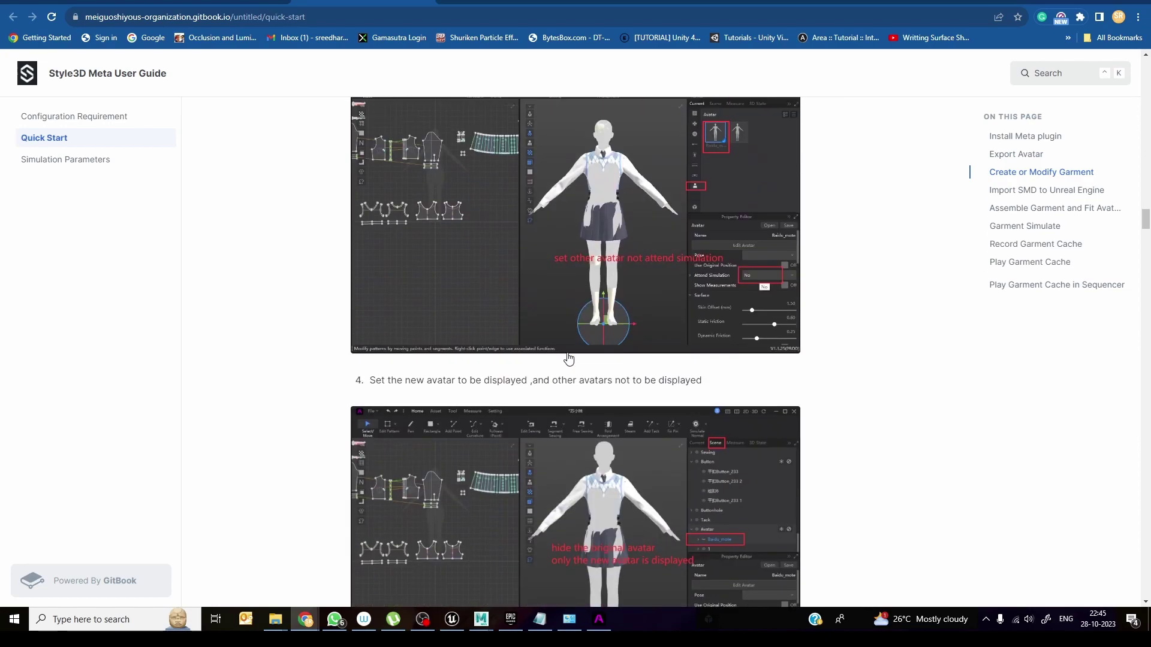
scroll(568, 359, down, 7)
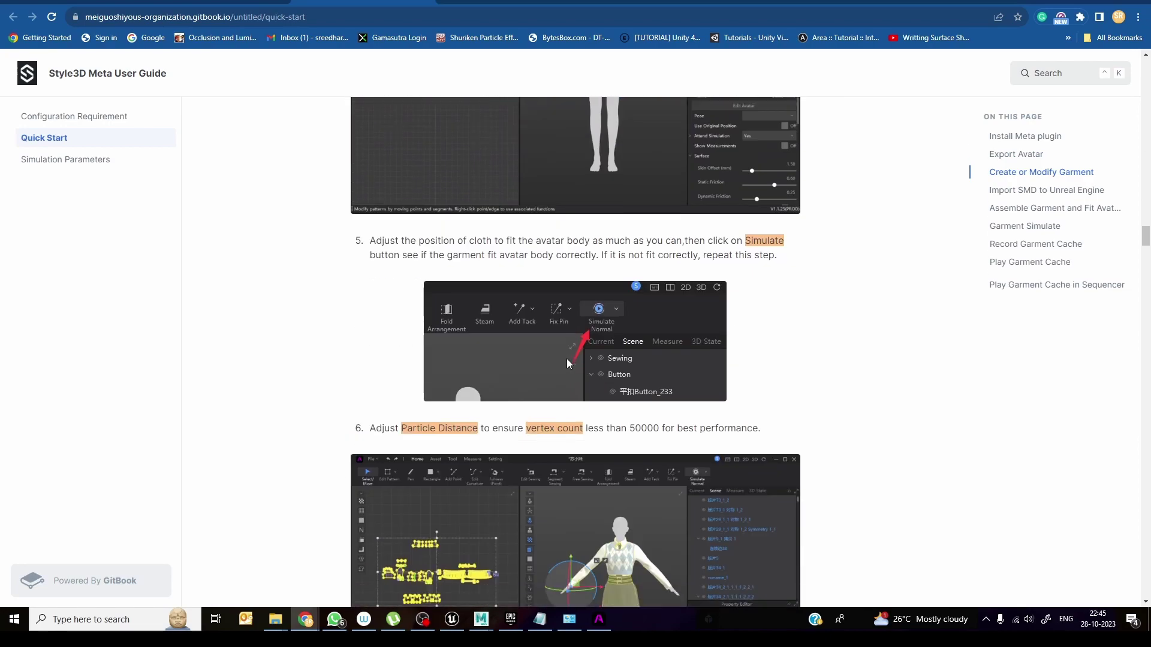
click(1083, 8)
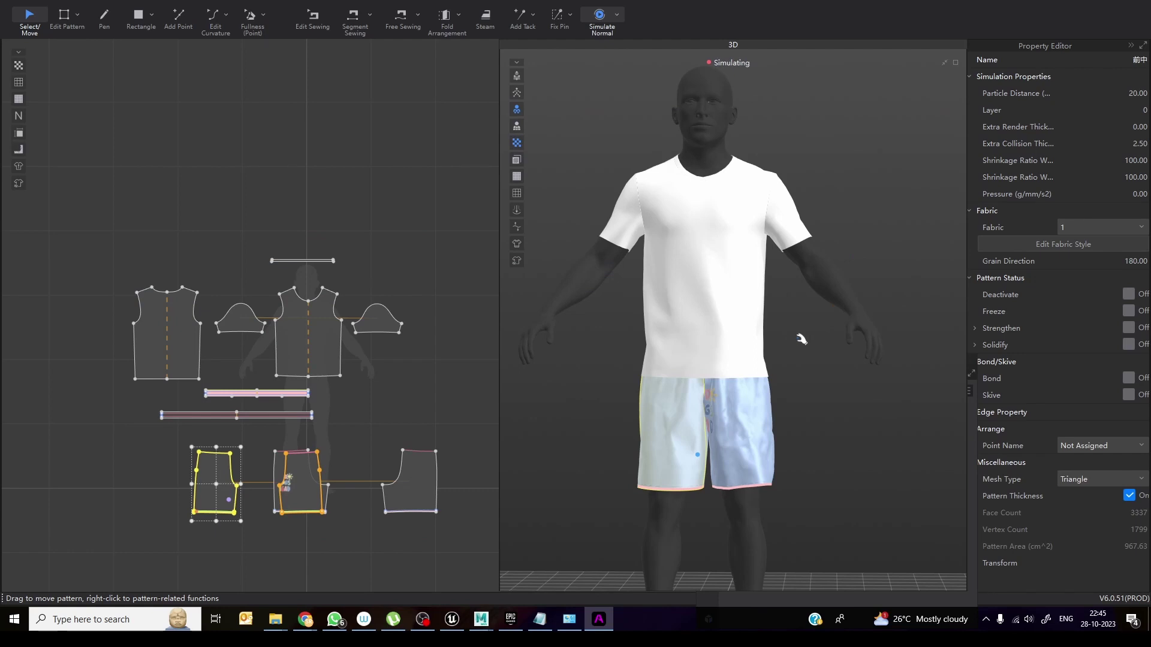
Select all T-shirt and shorts pattern pieces in the 2D view and start an SMD export
drag(105, 208, 498, 585)
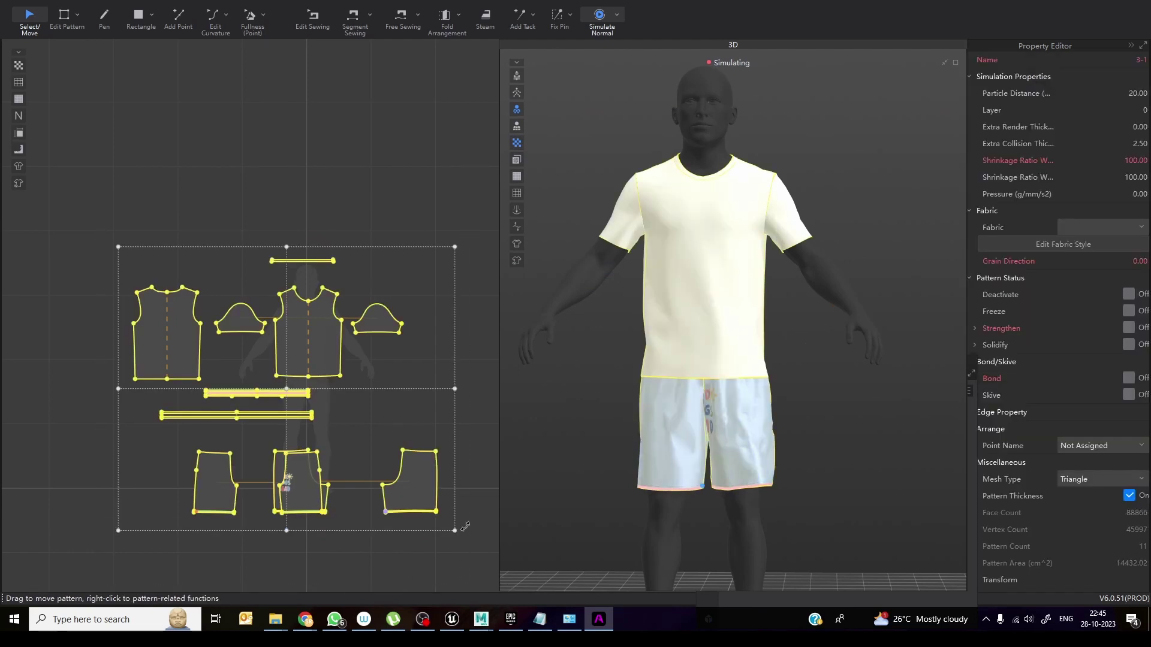
click(40, 1)
mouse_move(72, 105)
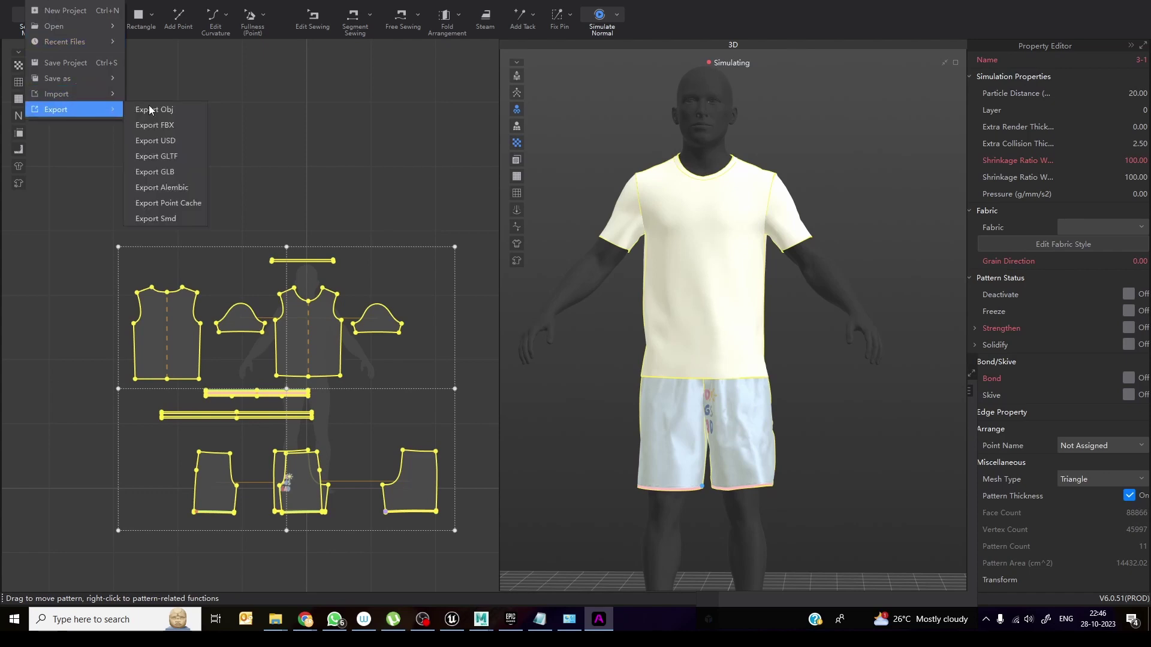
click(167, 219)
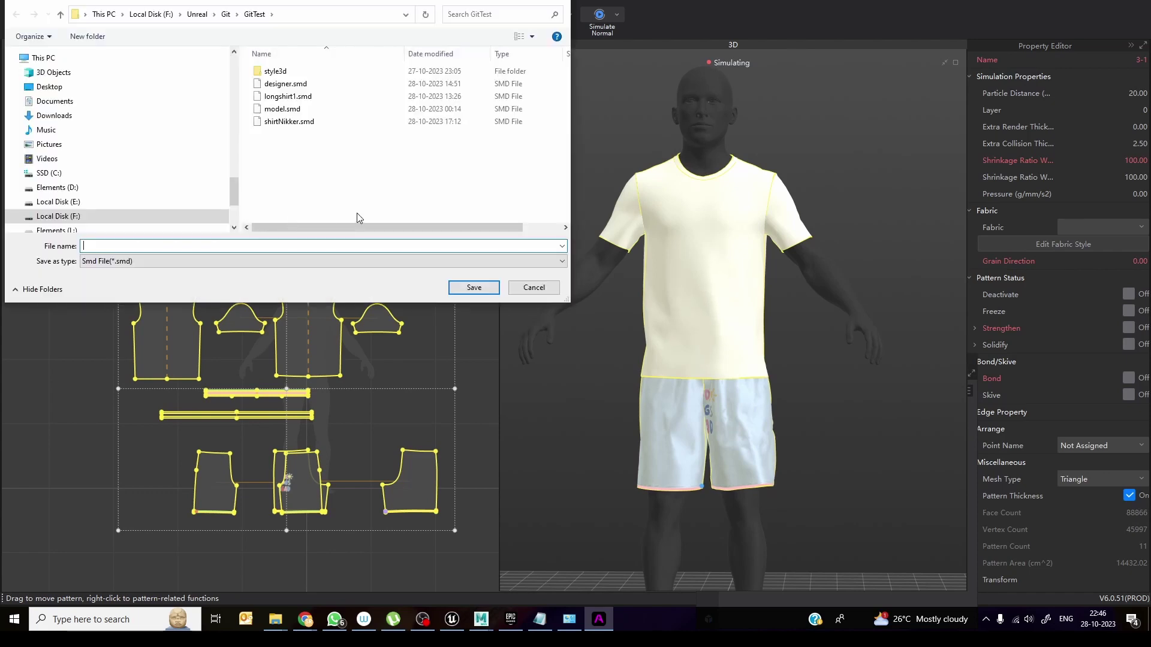
Name the export shirtBottom.smd in the GitTest folder, enable Baking Model Normal Map and run the export
click(298, 123)
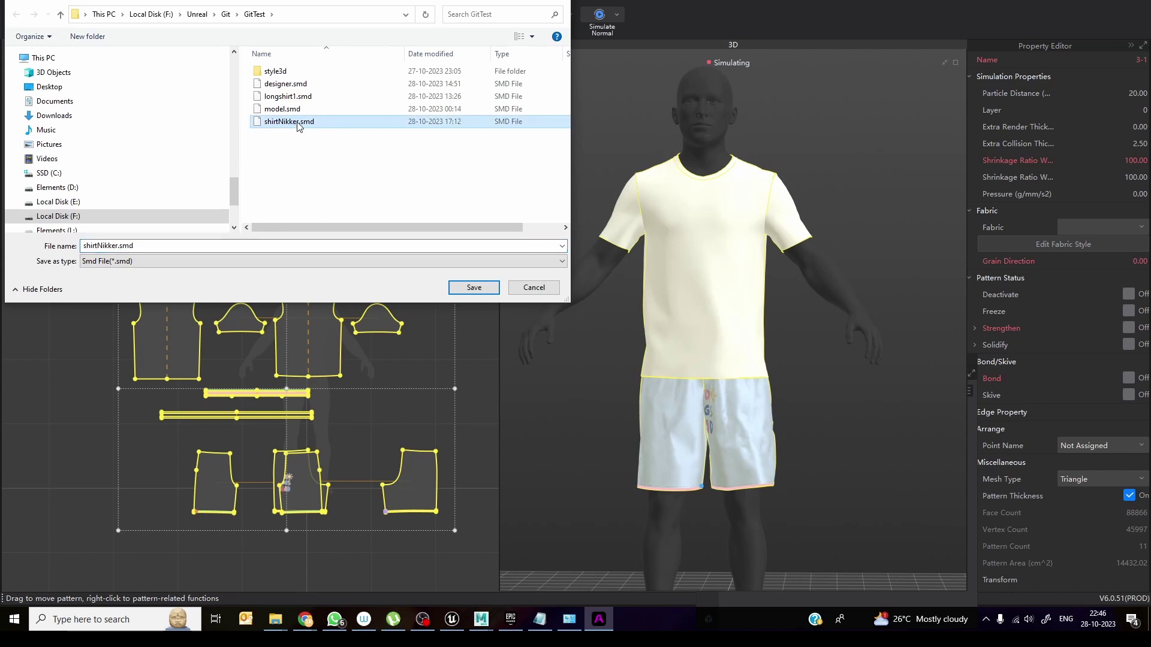
double_click(149, 245)
key(Home)
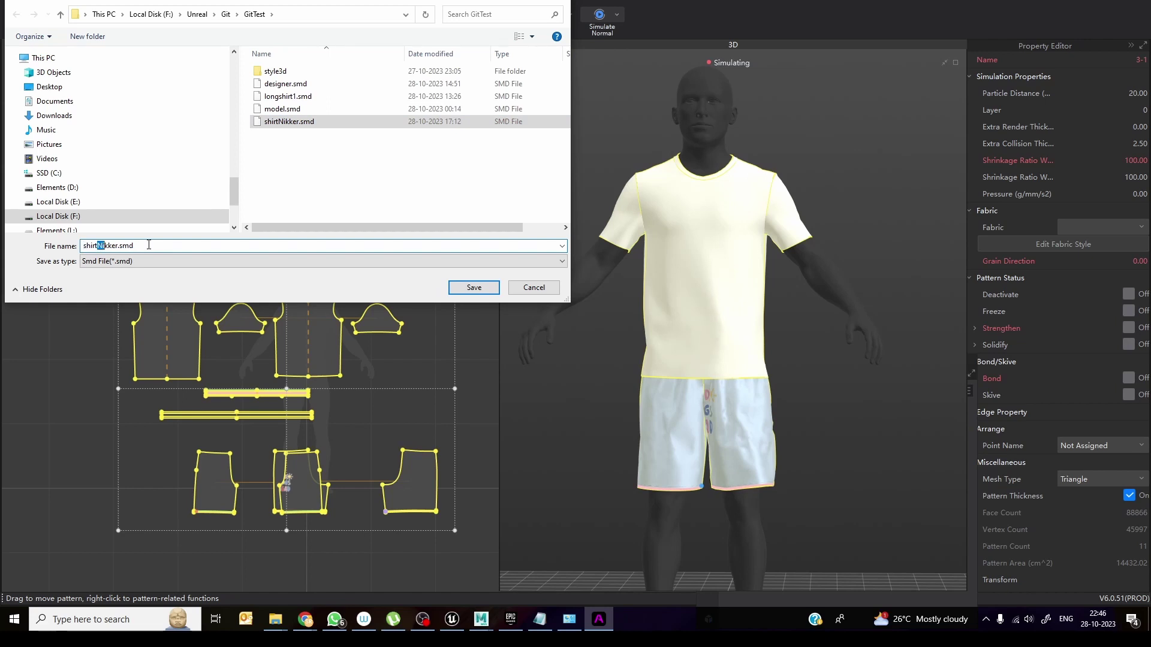
text(Bottom)
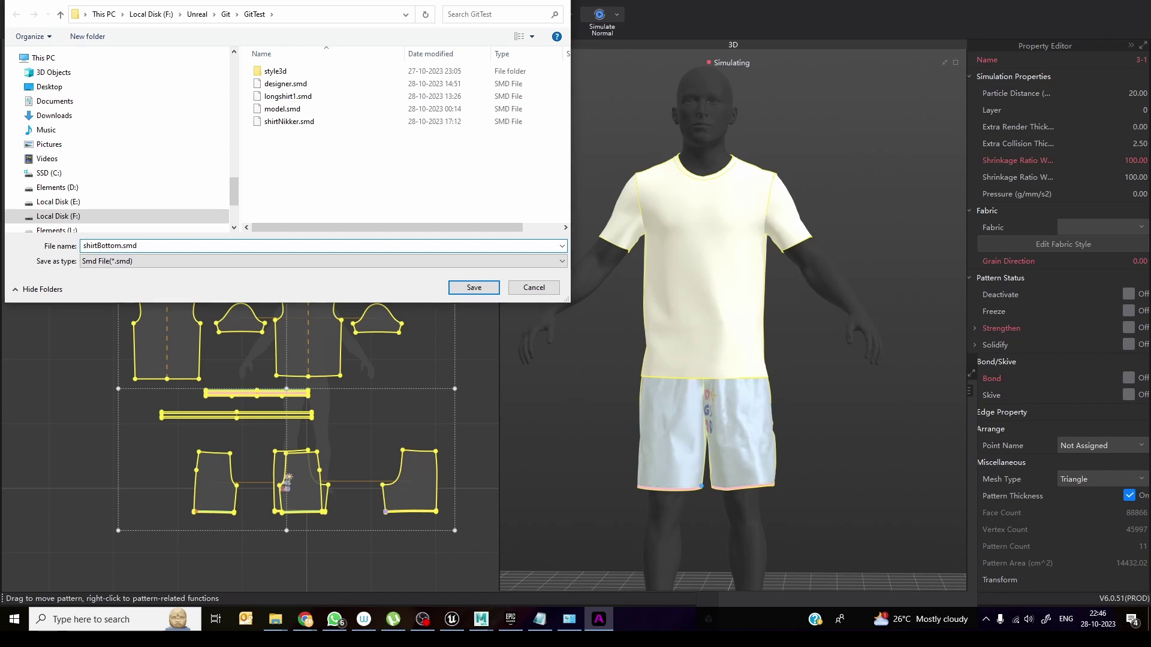
key(Return)
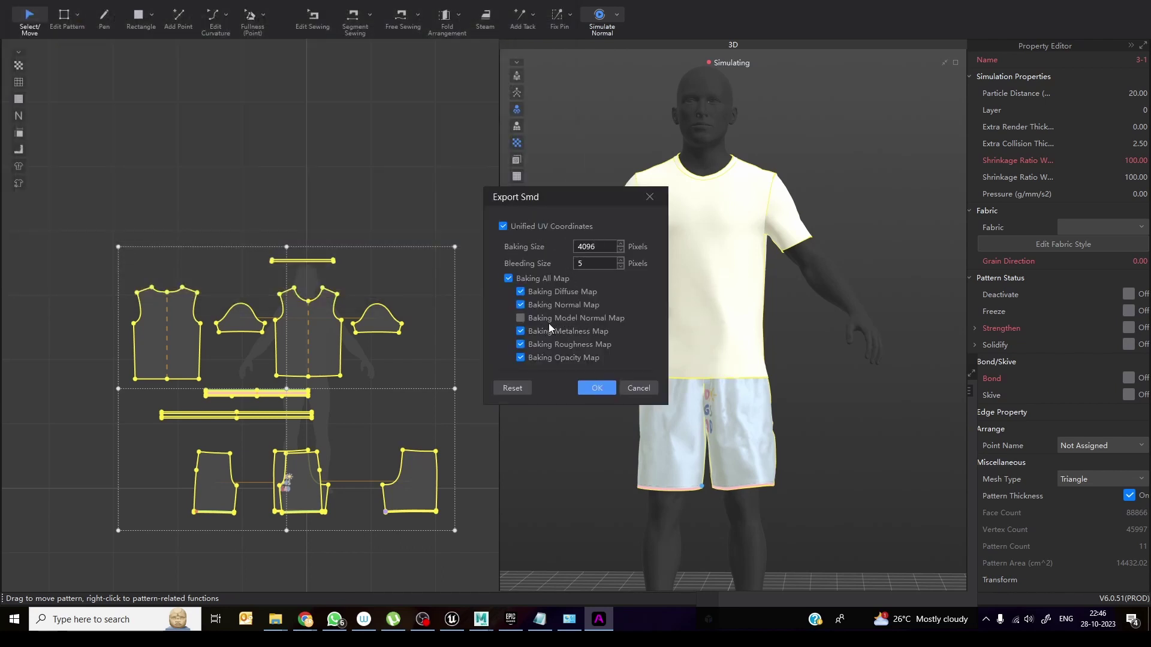
click(520, 319)
click(598, 390)
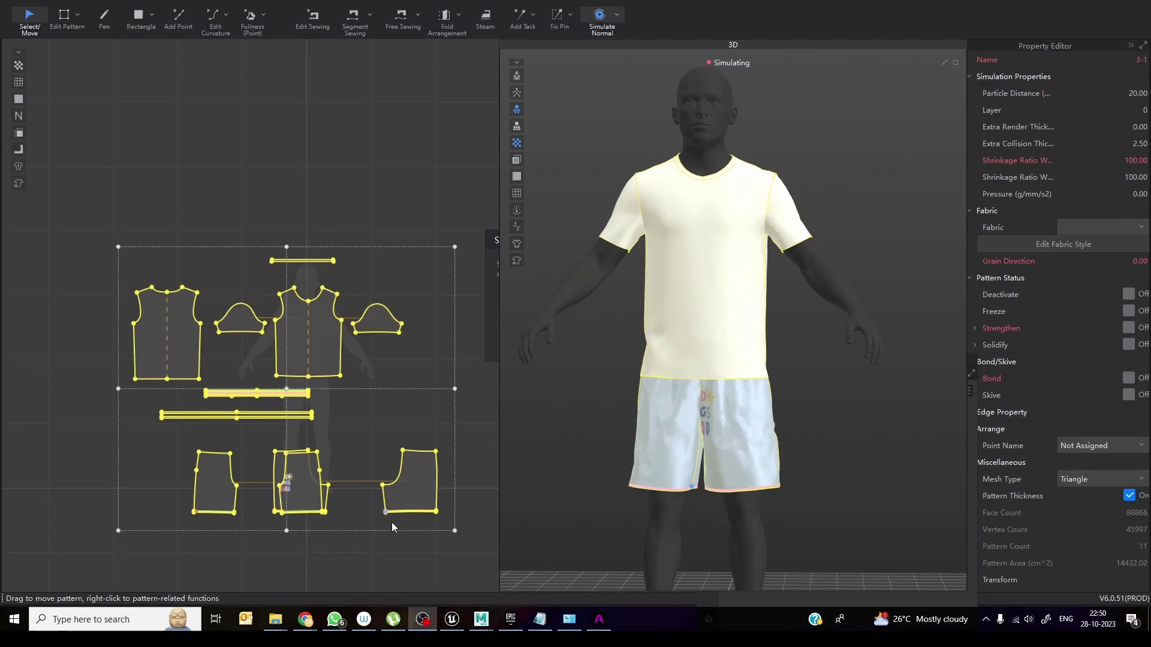
Switch to File Explorer and locate the exported shirtBottom.smd in the GitTest folder
mouse_move(275, 619)
click(207, 573)
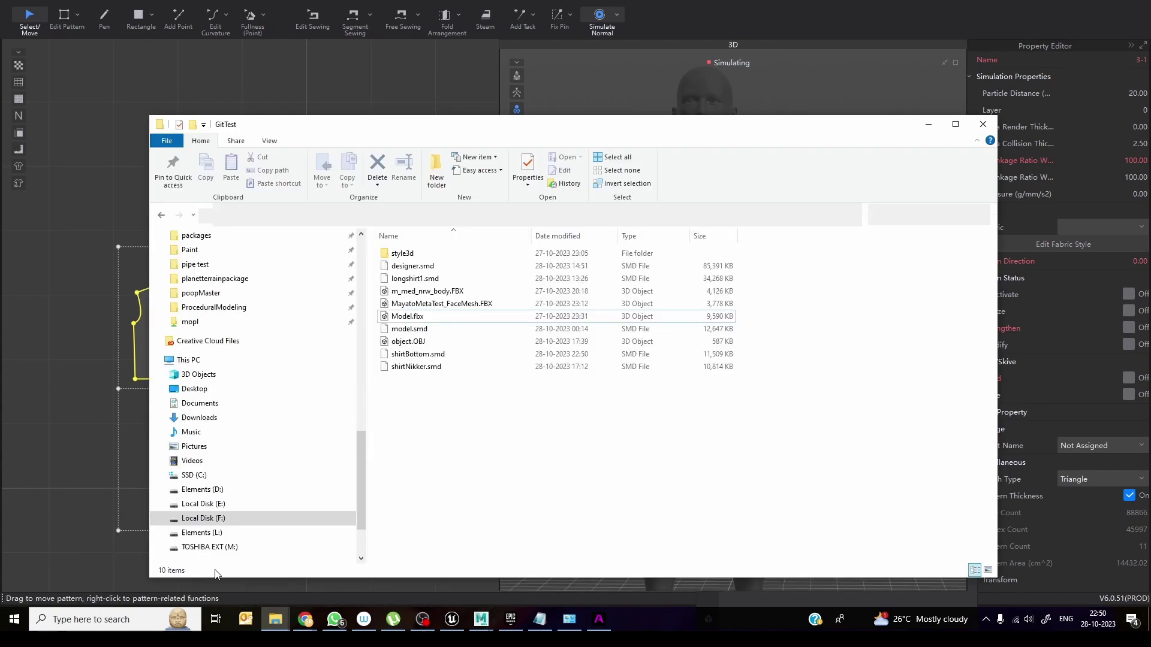
click(422, 358)
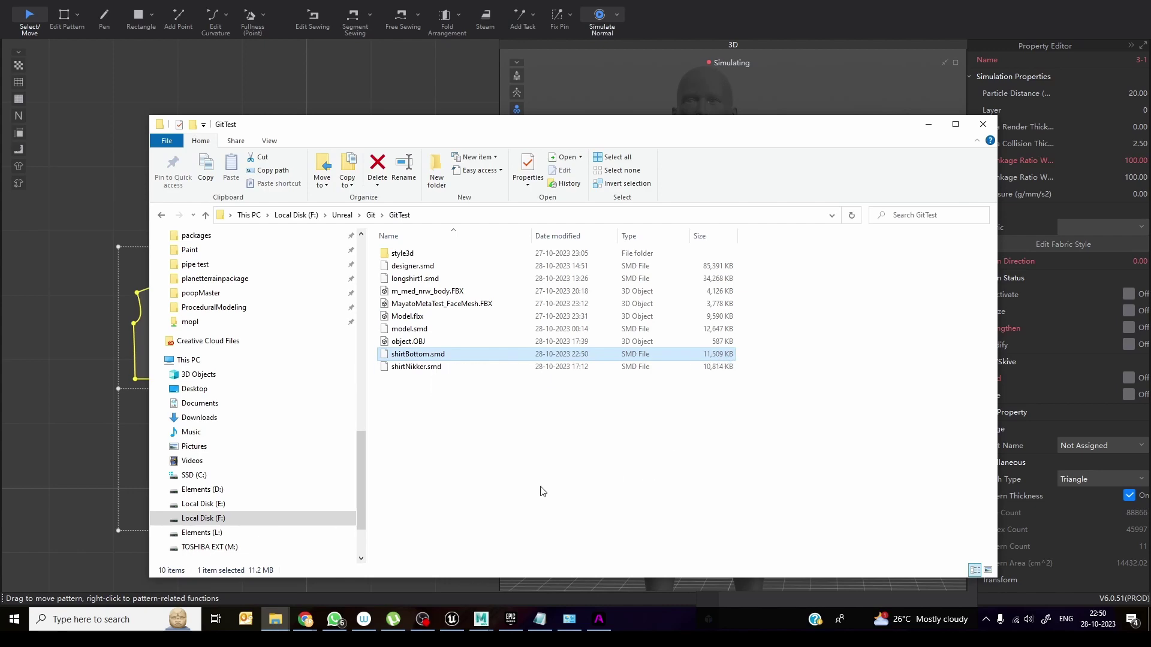
Switch to Unreal, import shirtBottom.smd from the GitTest folder into the Style3D content folder and check the imported asset
key(alt+Tab)
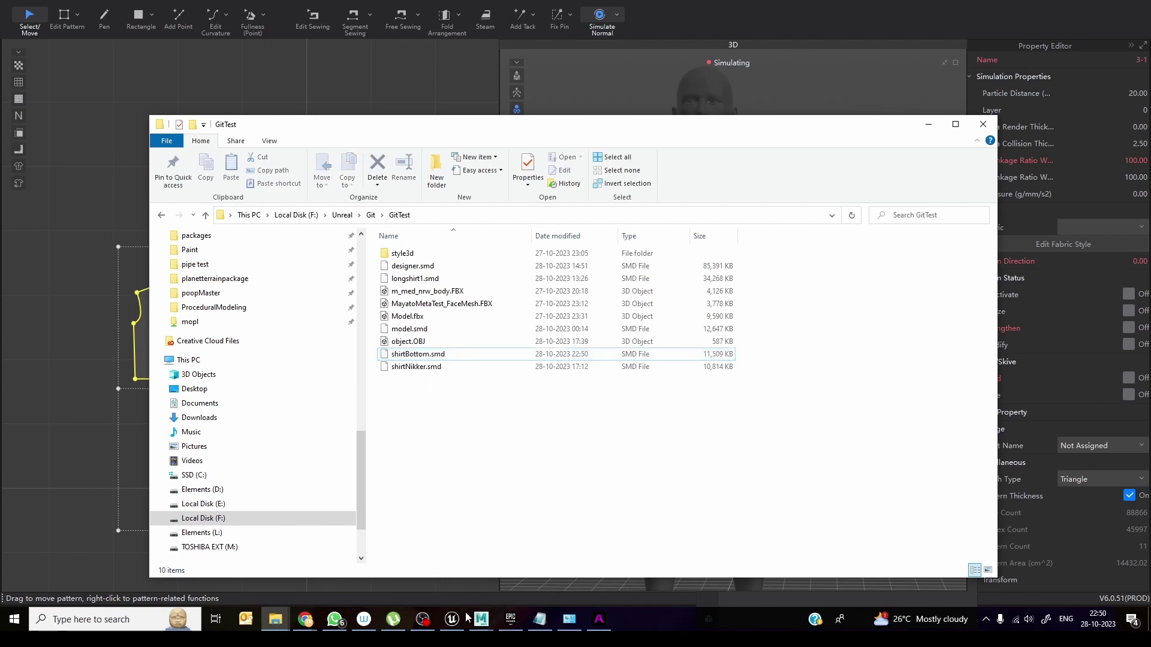
click(69, 532)
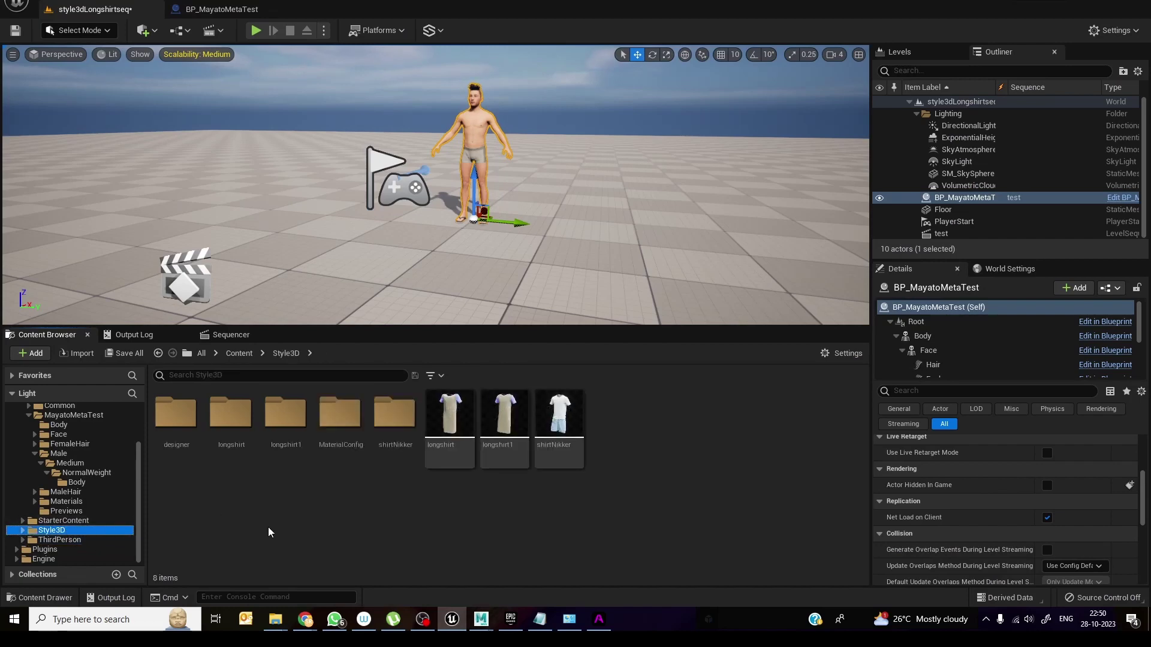
key(alt+Tab)
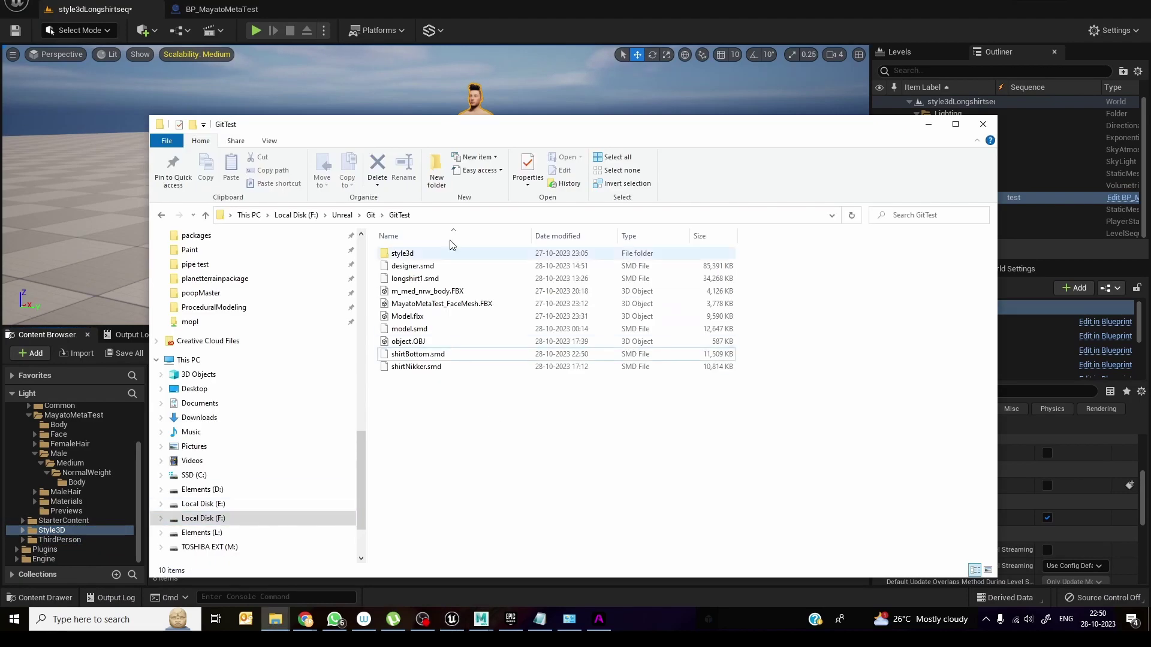
drag(496, 135, 896, 111)
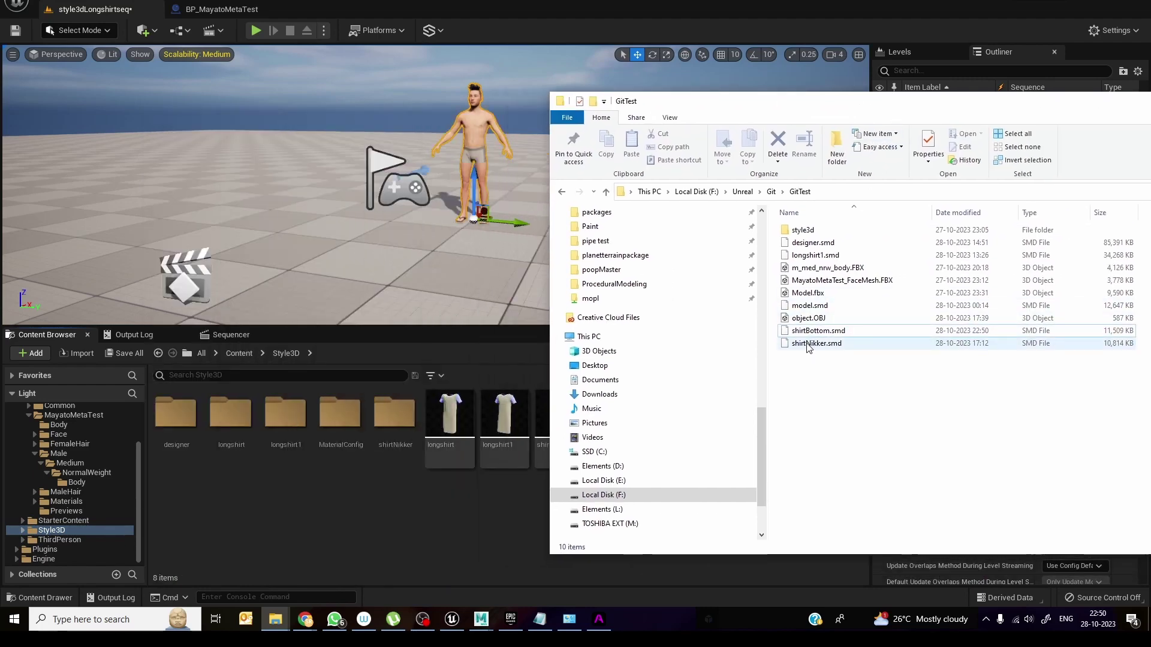
drag(813, 333, 477, 525)
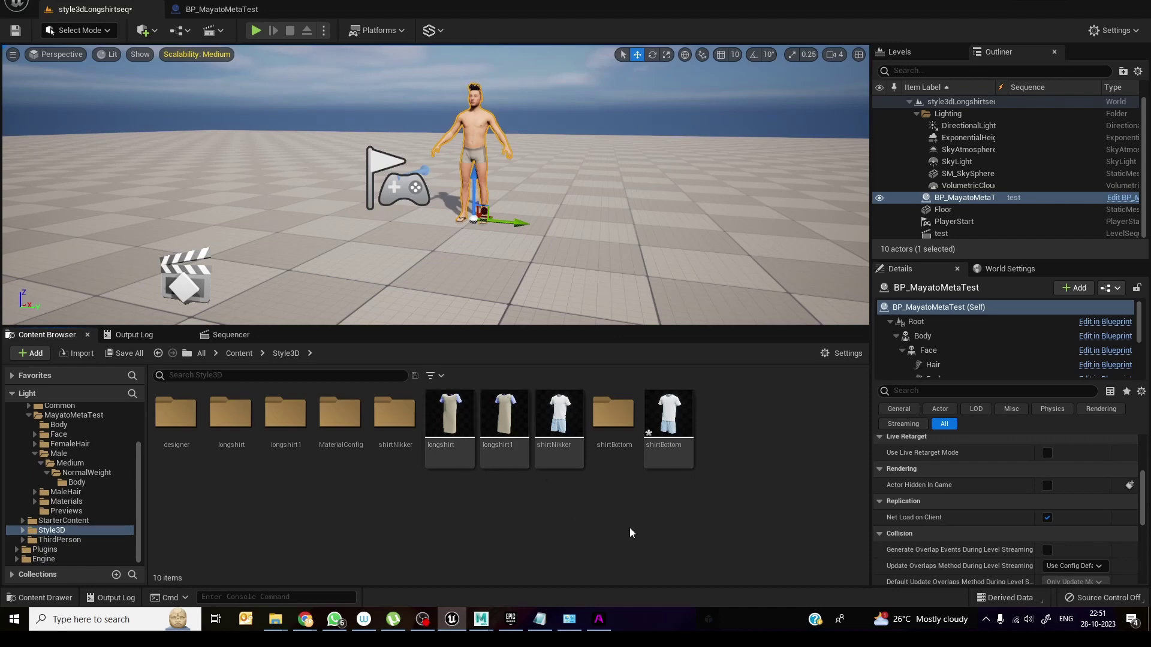
click(670, 414)
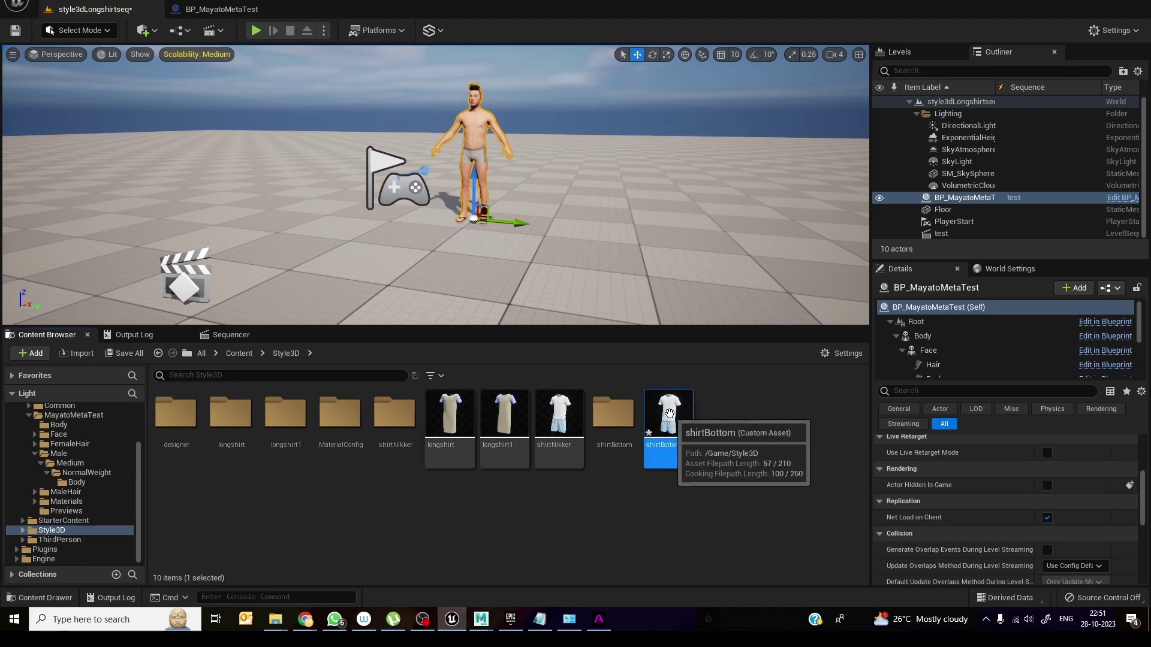
click(679, 505)
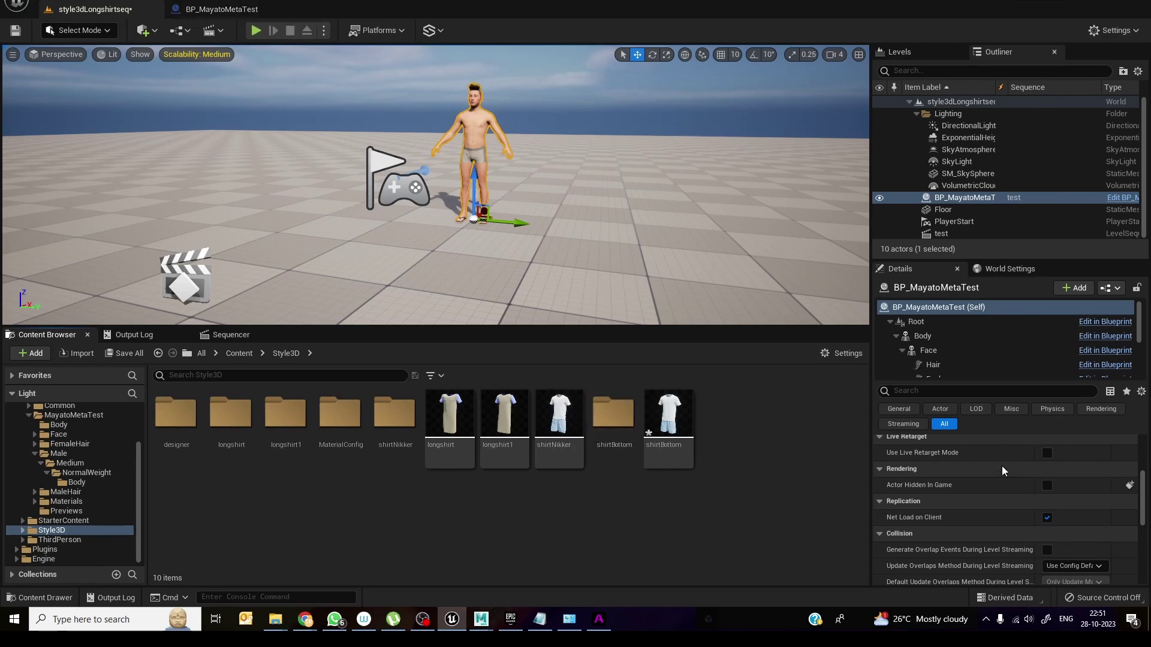
Add a Style3D component under the Body of the BP_MayatoMetaTest actor, keeping its default name
scroll(1002, 506, up, 6)
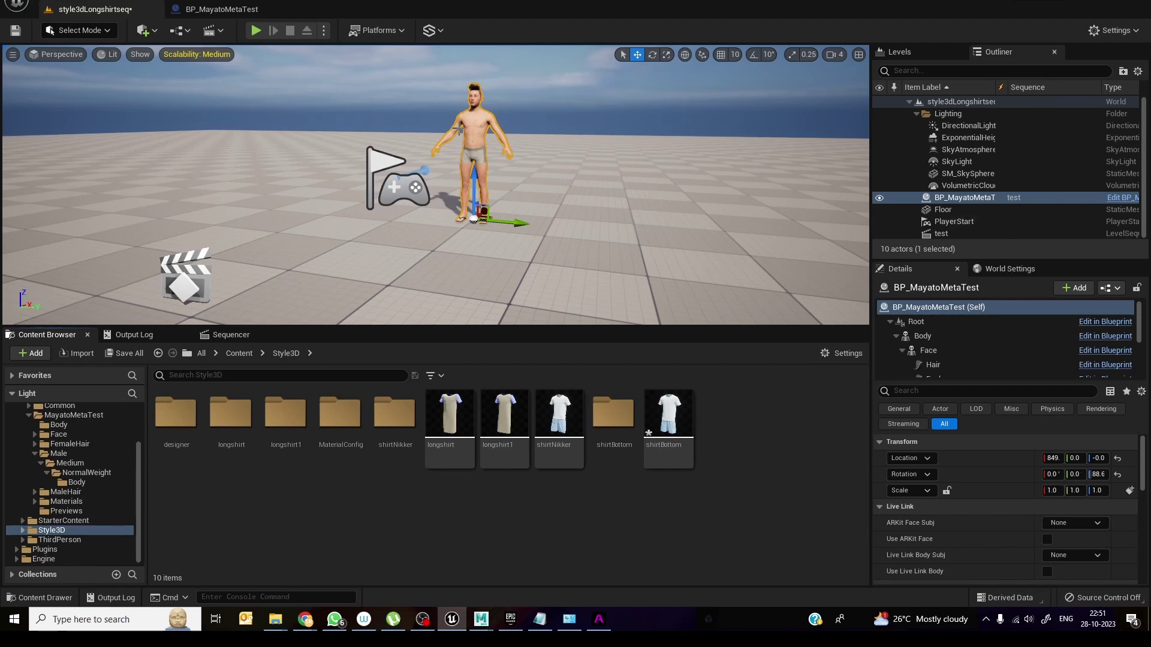
click(928, 338)
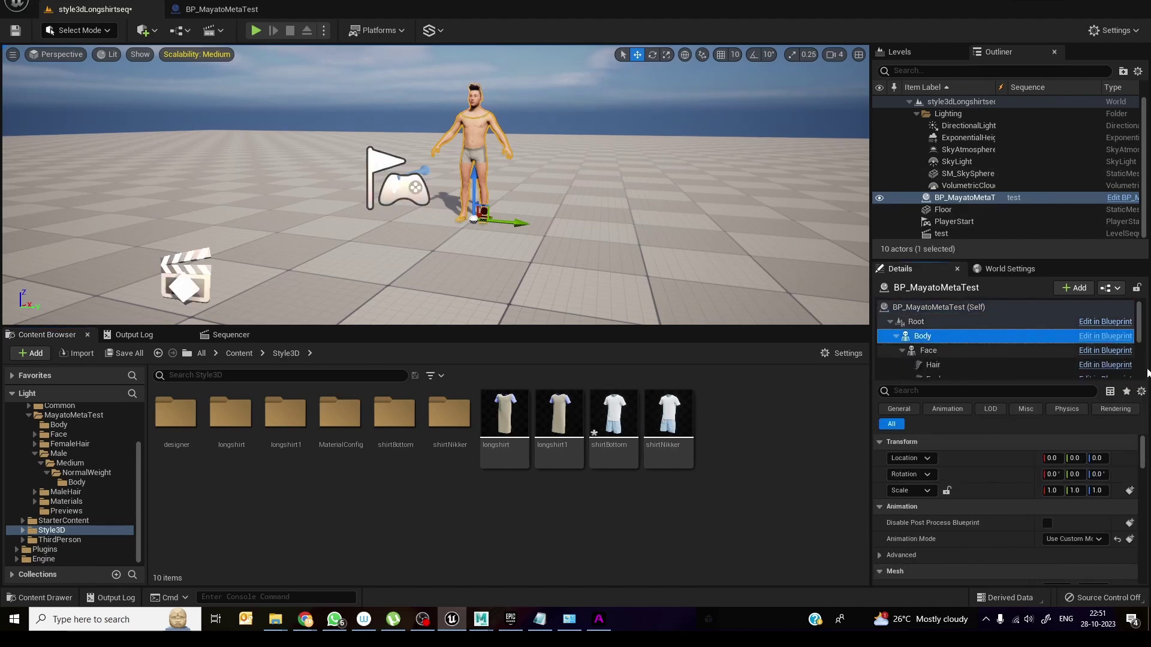
click(1079, 290)
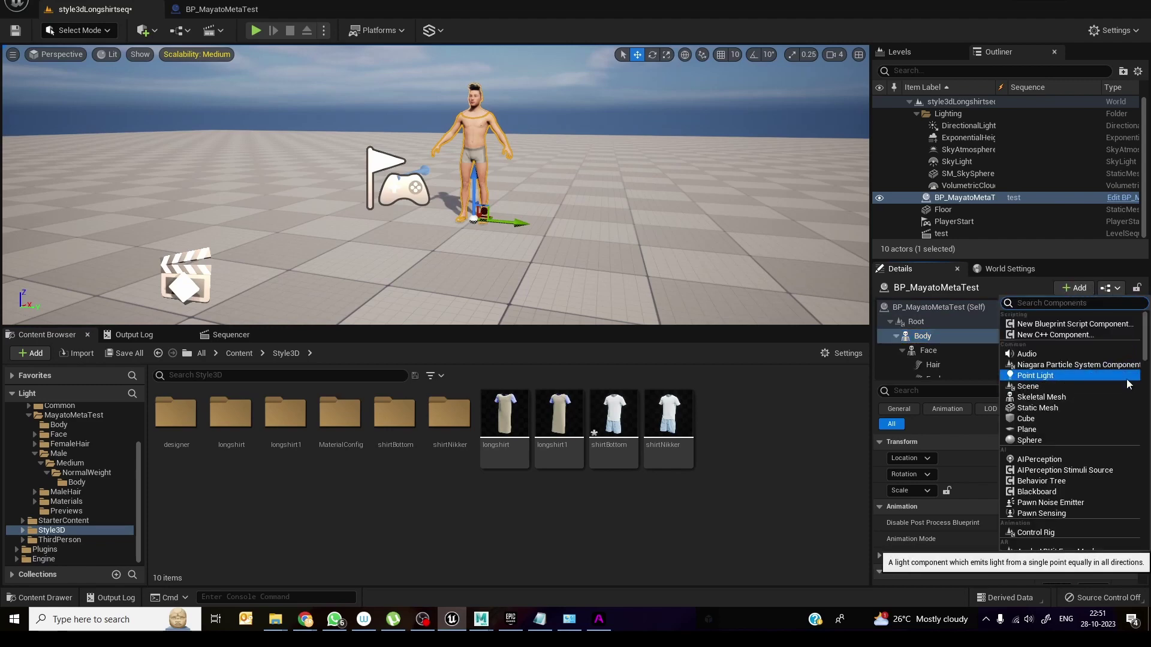
text(style)
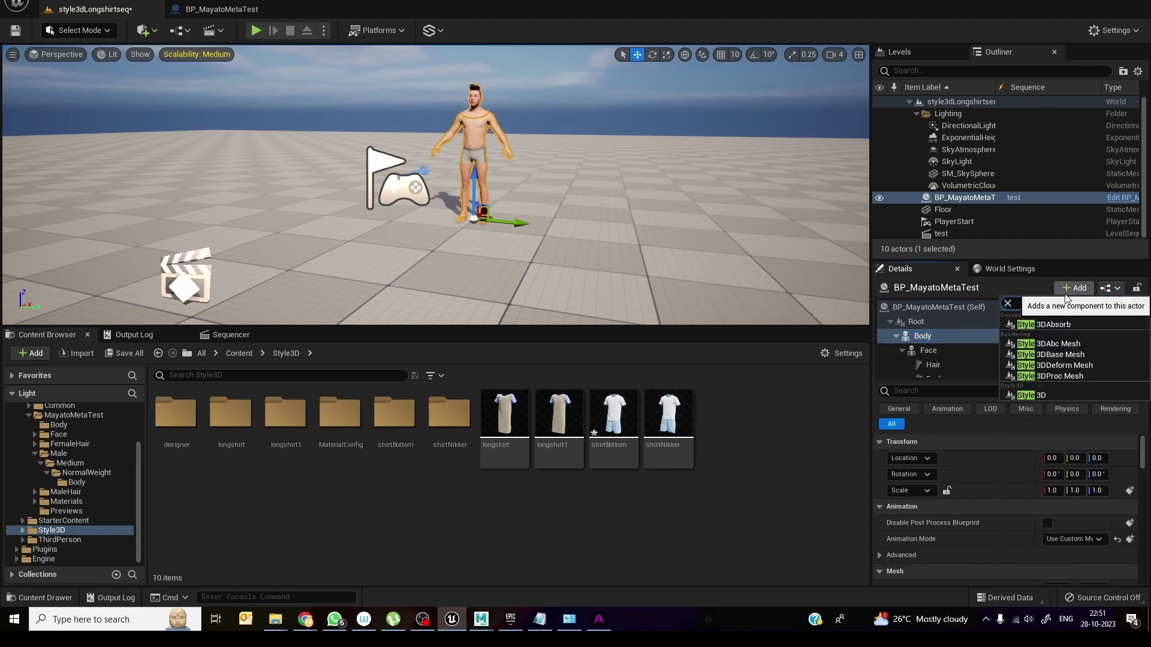
click(1032, 395)
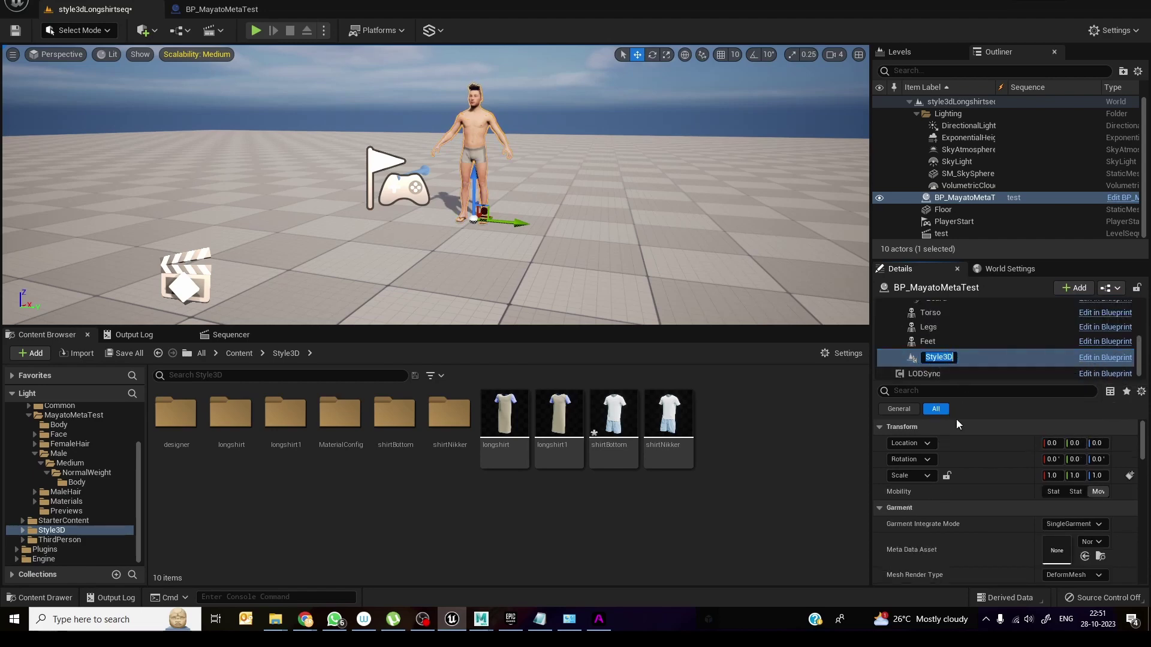
key(Return)
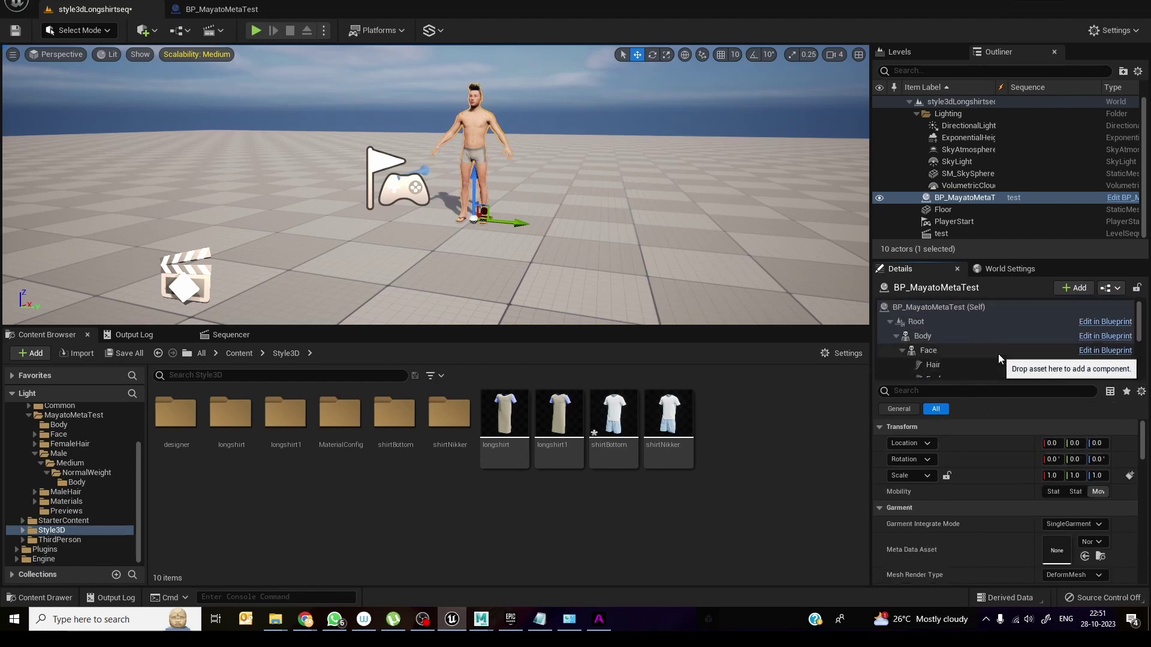
Assign shirtNikker as the Meta Data Asset of the actor's Style3D component, check the fit on the body and save the bind settings
scroll(971, 528, down, 2)
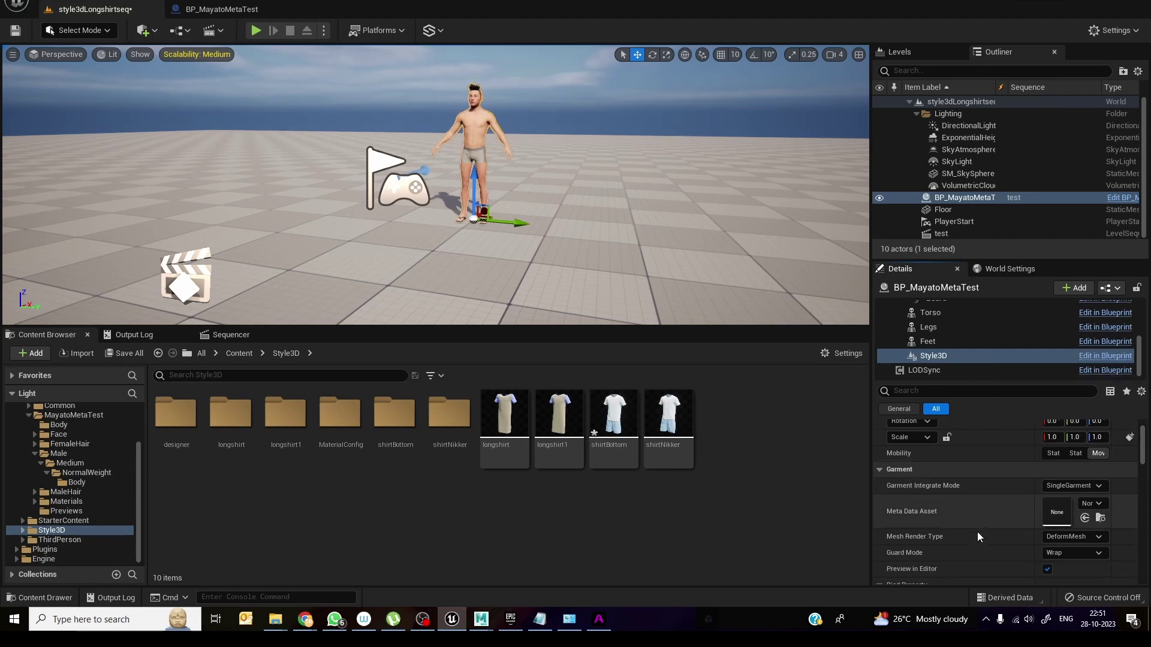
click(671, 438)
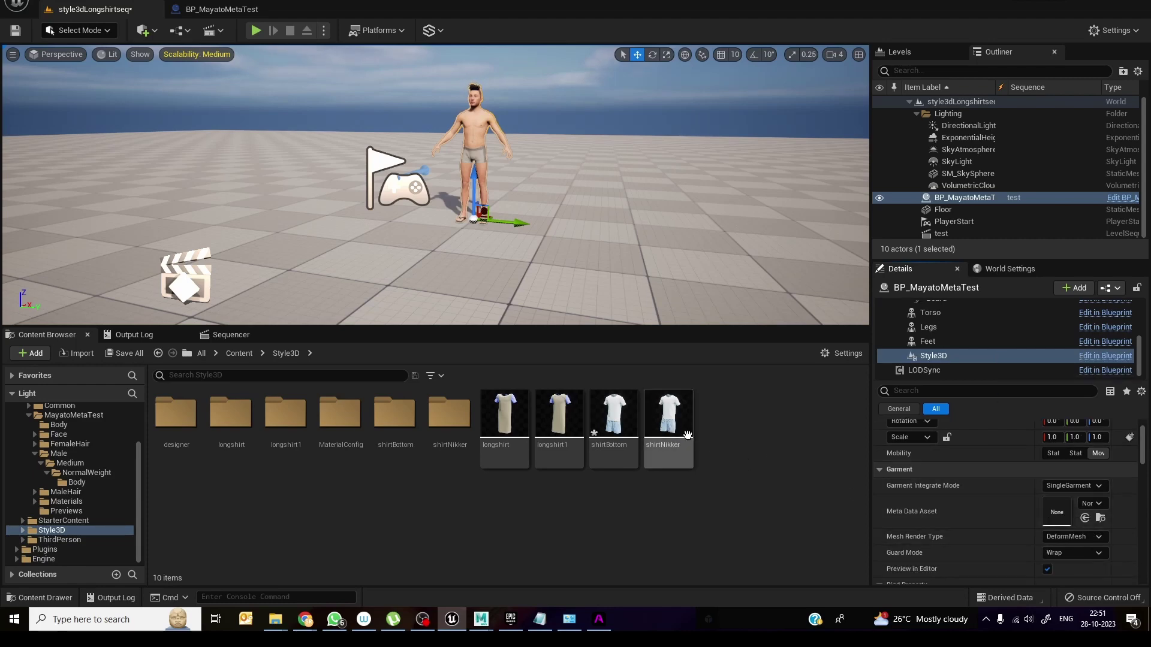
drag(669, 419, 1082, 517)
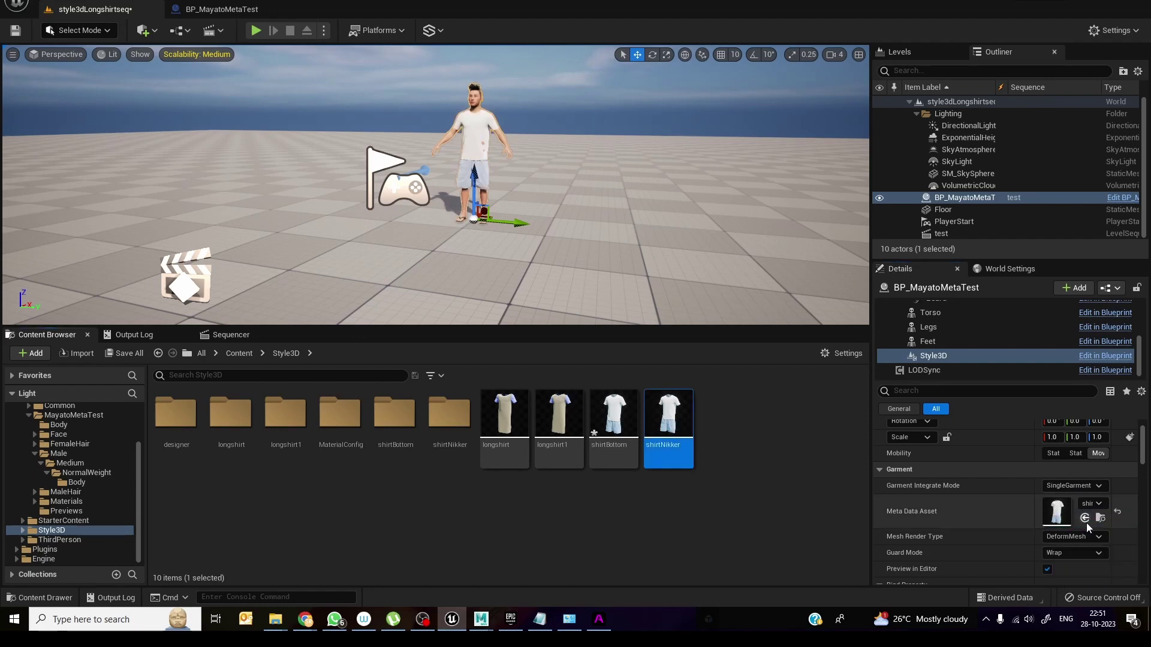
scroll(497, 129, up, 5)
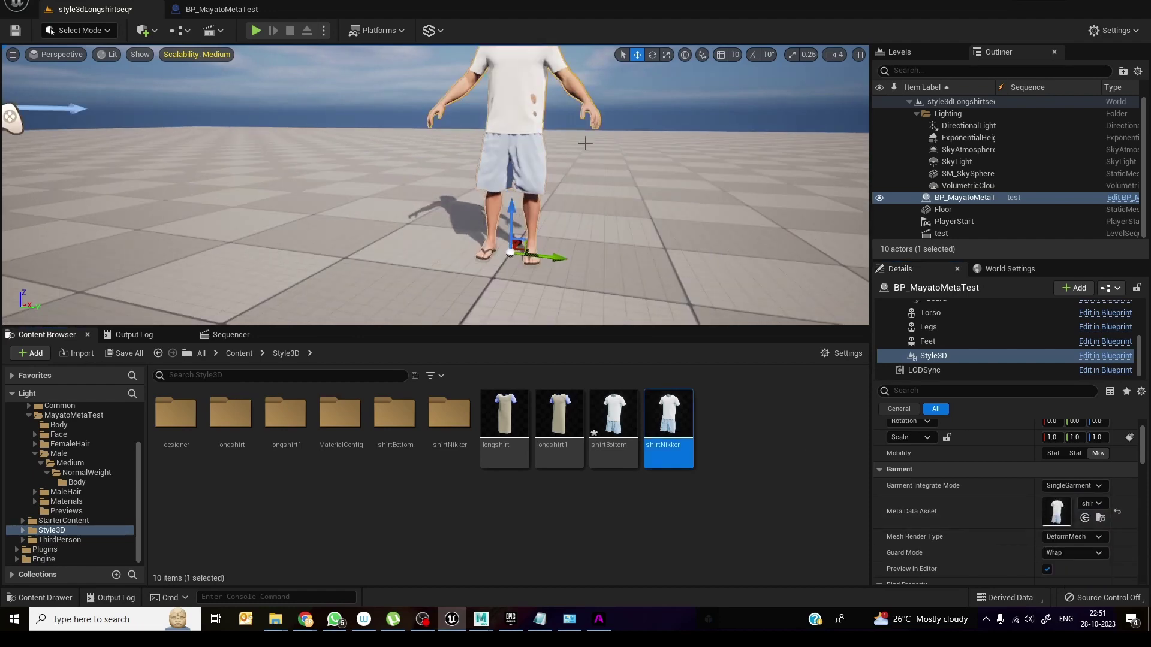
scroll(585, 143, down, 5)
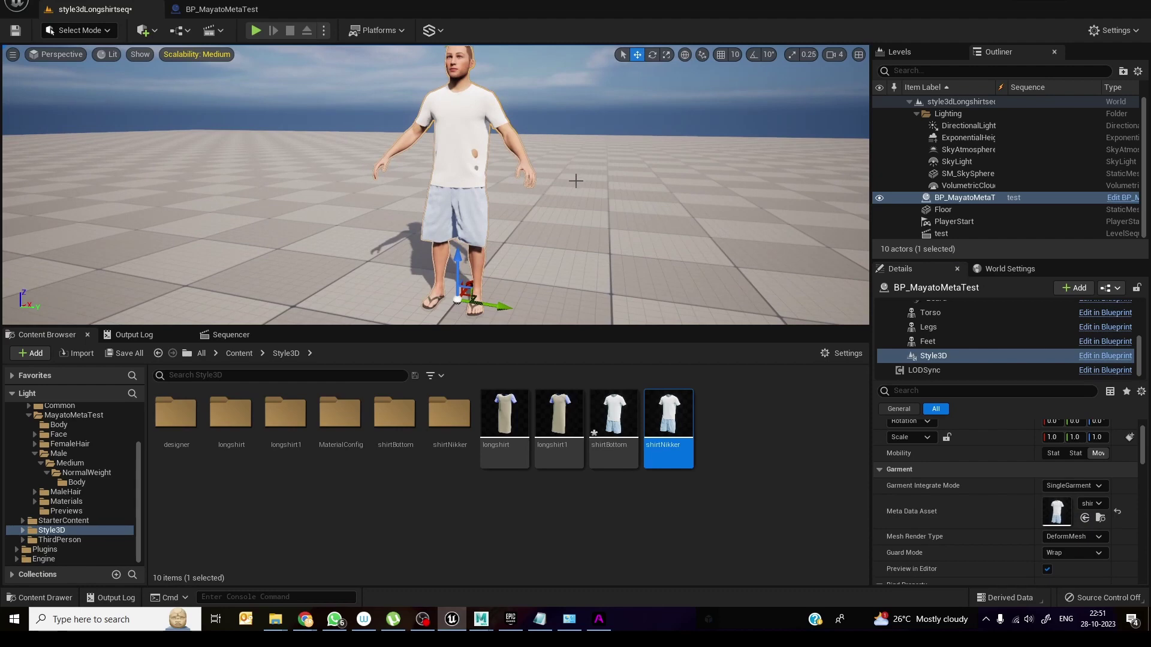
mouse_move(576, 180)
right_down()
mouse_move(539, 179)
mouse_move(584, 180)
right_up()
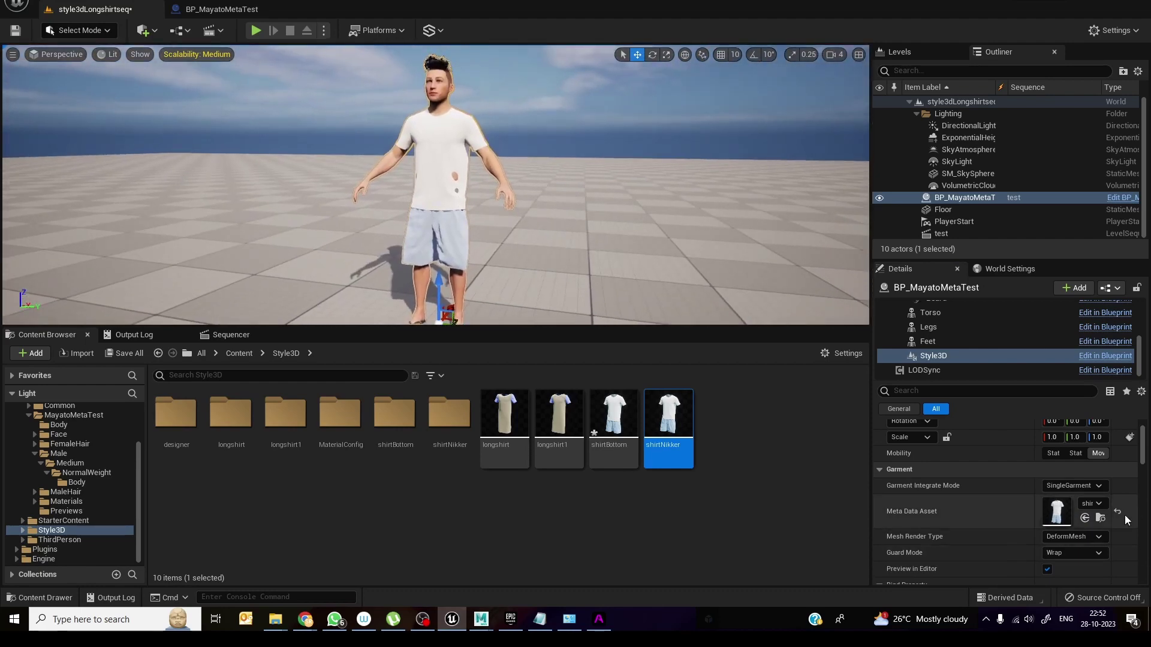
scroll(1124, 517, down, 6)
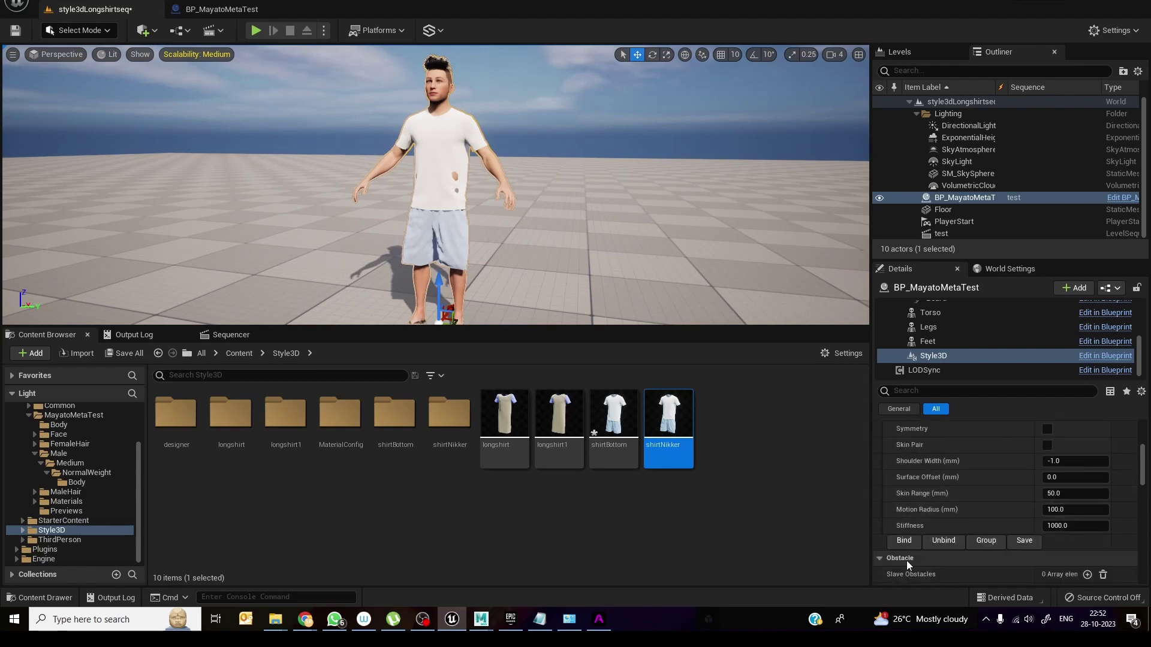
click(1025, 541)
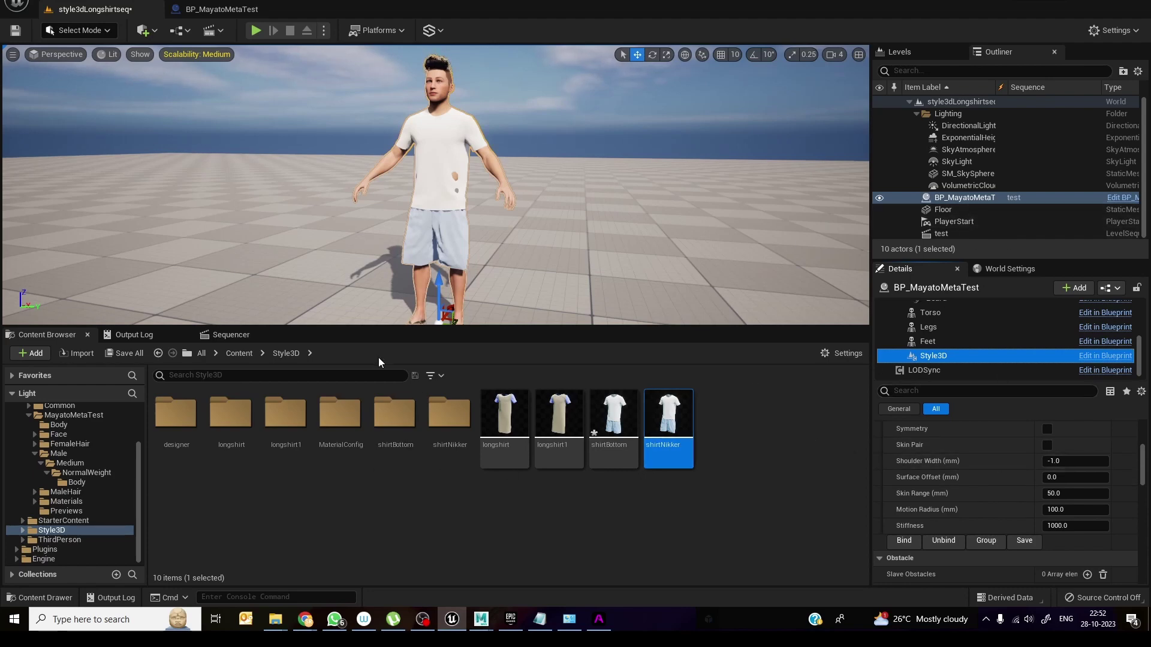
Close the old test sequence in Sequencer and create a new level sequence named animateseq in the Content folder
click(221, 335)
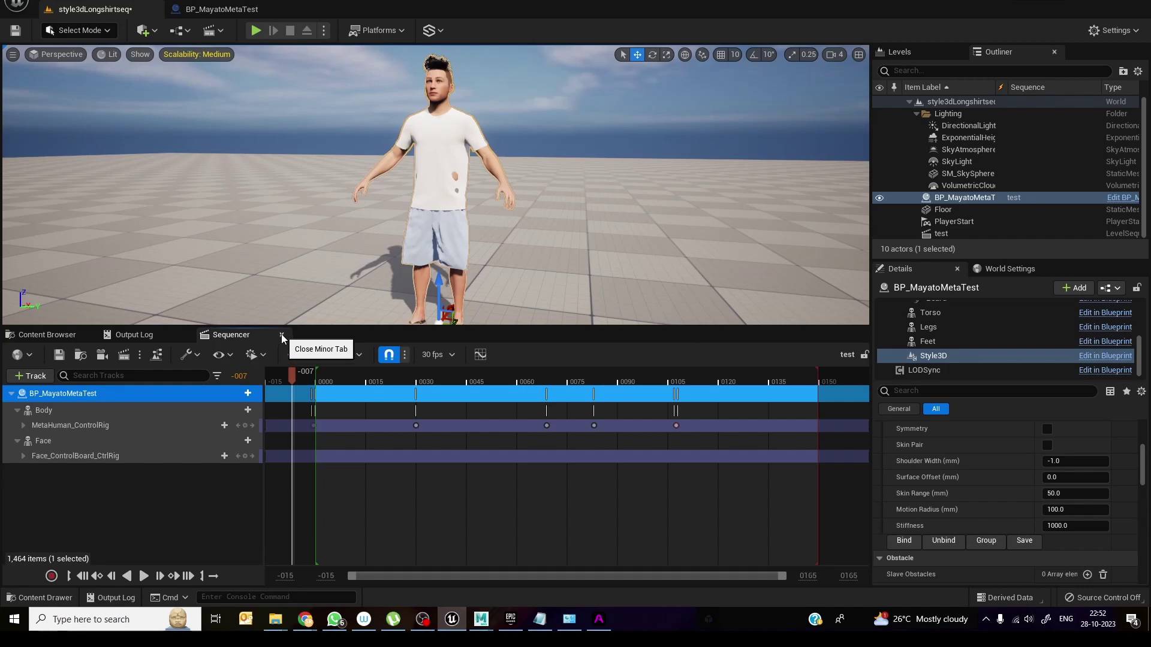
click(282, 334)
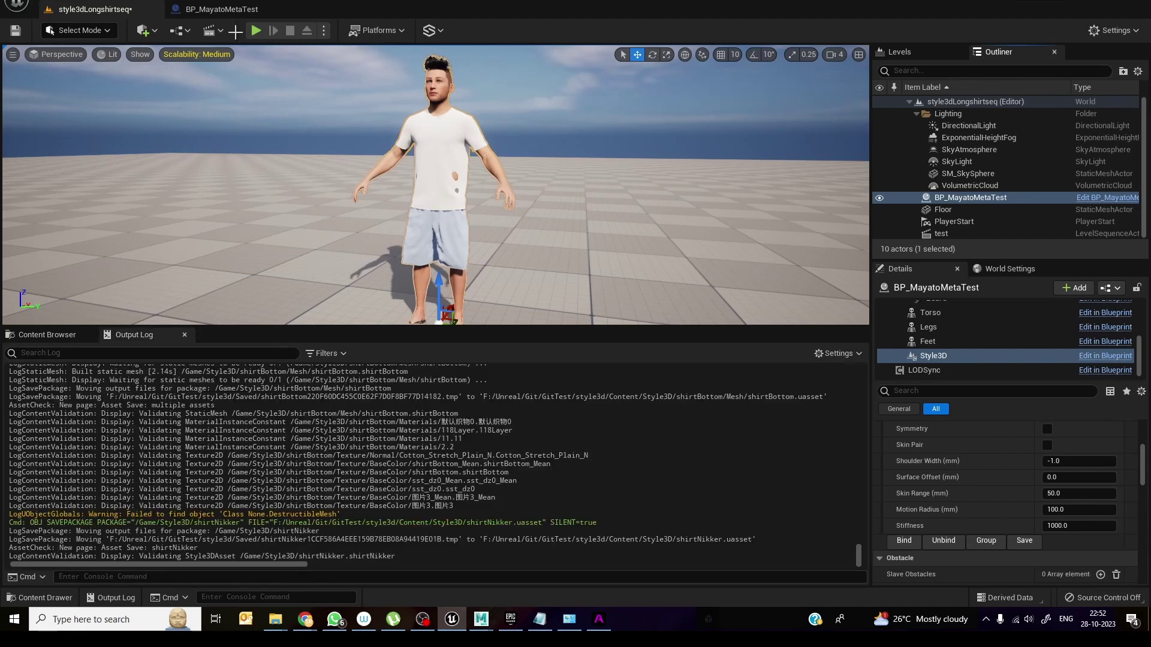
click(222, 33)
click(252, 67)
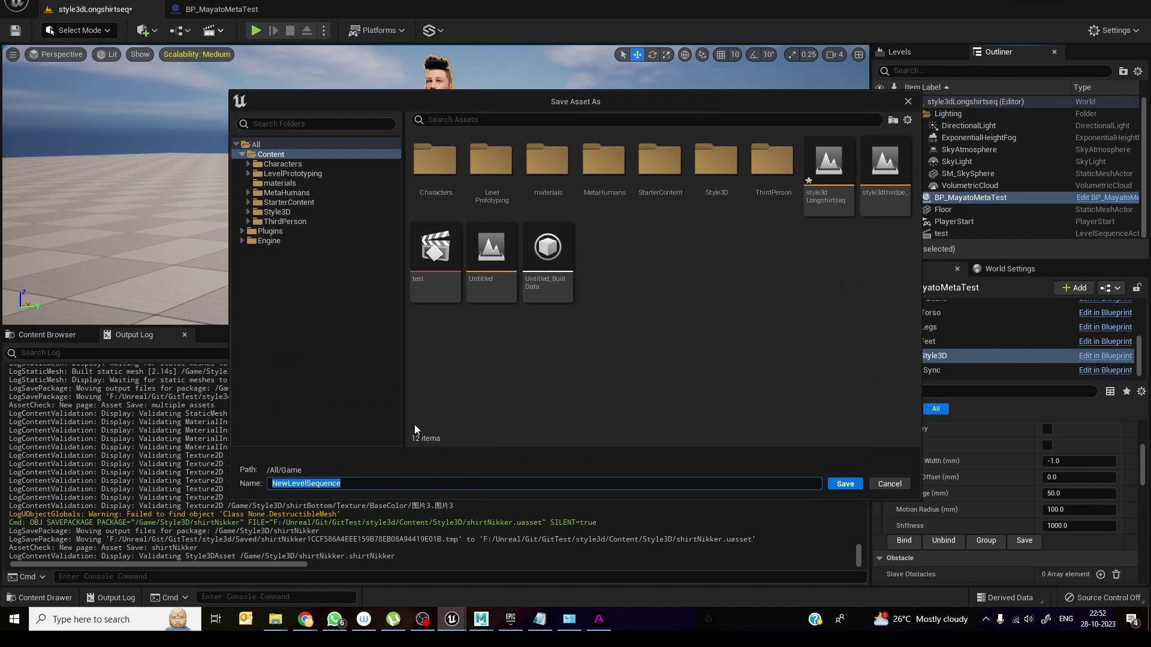
text(animateseq)
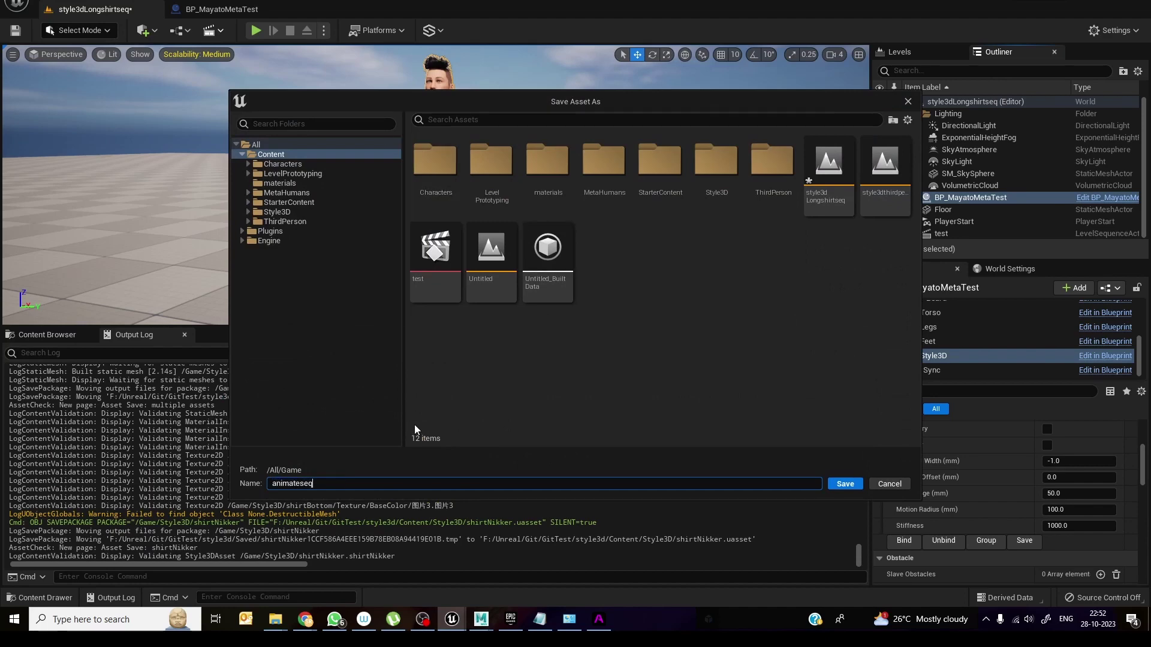
key(Return)
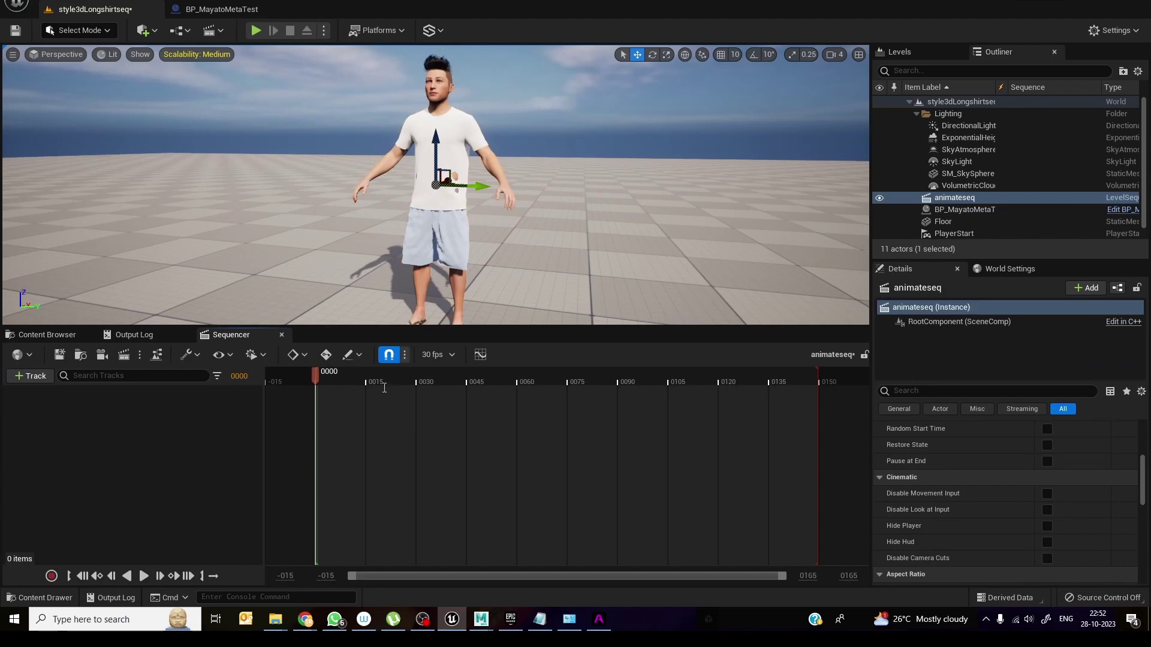
Add BP_MayatoMetaTest to the animateseq sequence and key its body_ctrl at frame 0
click(961, 210)
drag(962, 209, 141, 440)
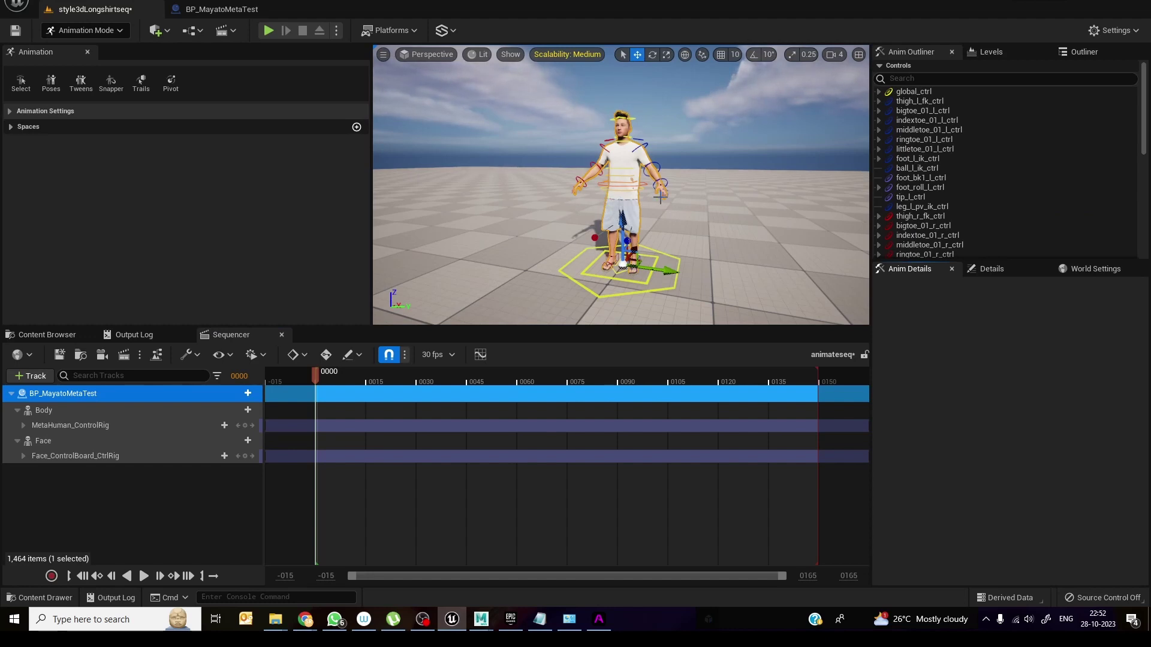
click(281, 426)
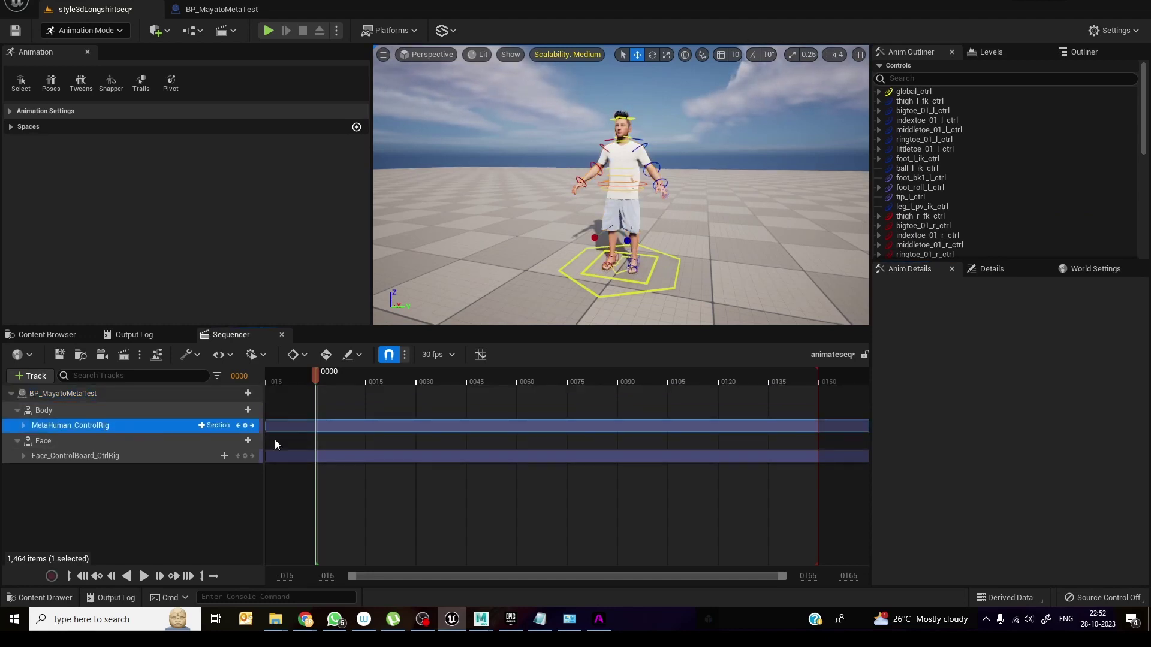
click(645, 186)
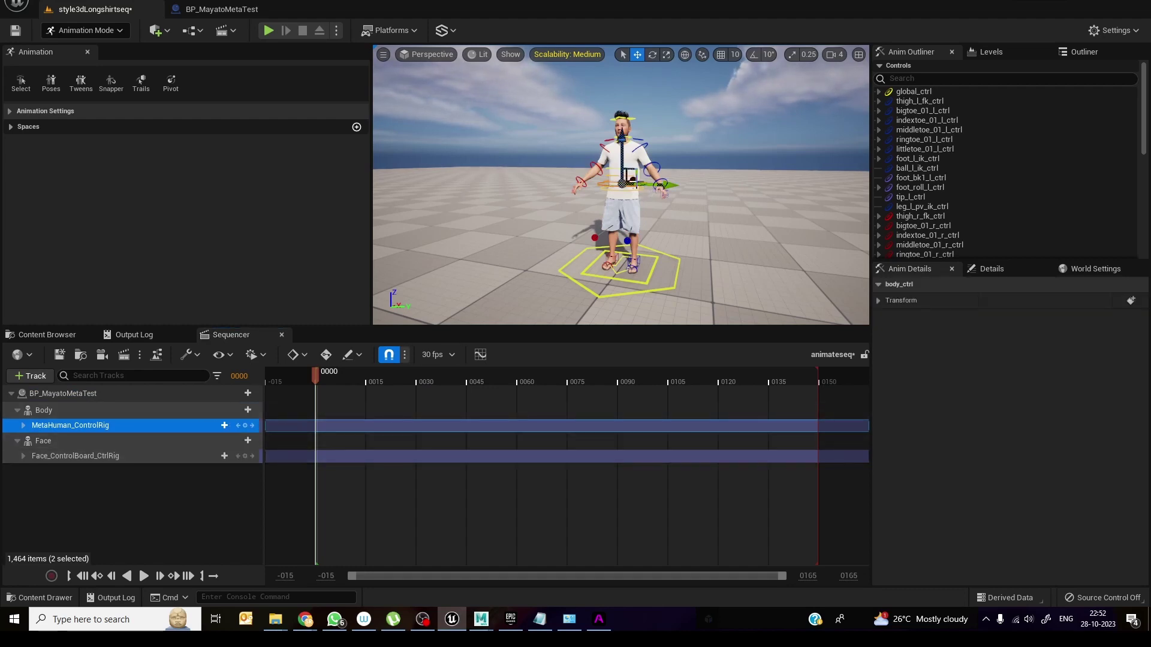
click(244, 426)
Key both upper-arm FK controls at frame 0, and key them together with body_ctrl at frame 24
click(647, 145)
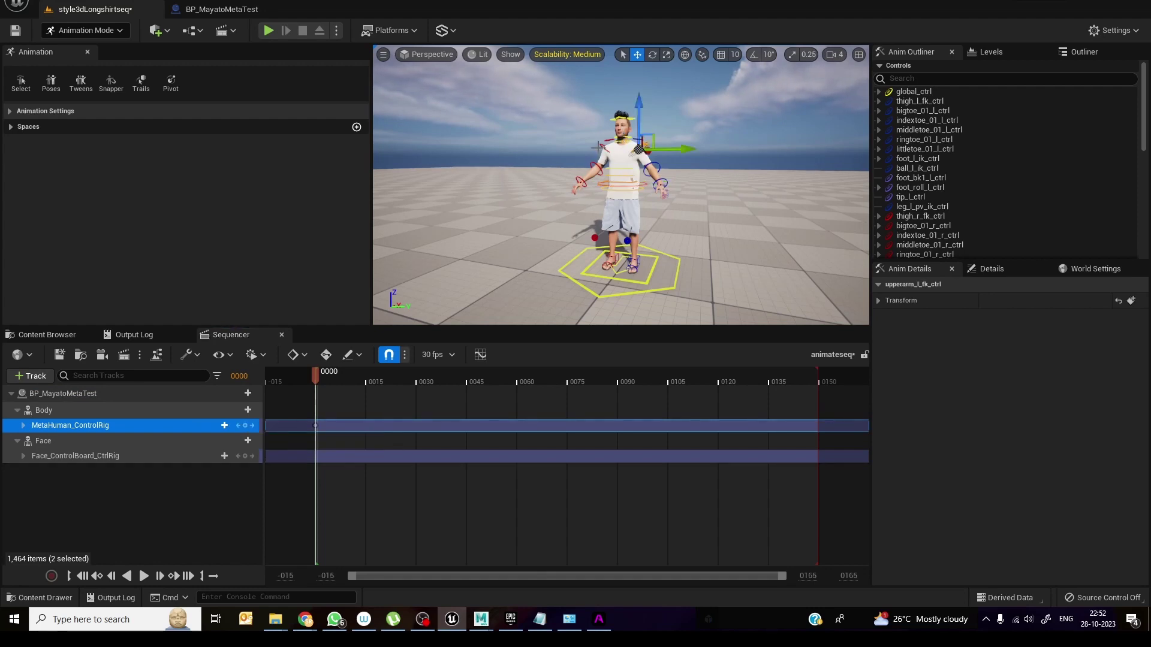
ctrl+click(600, 146)
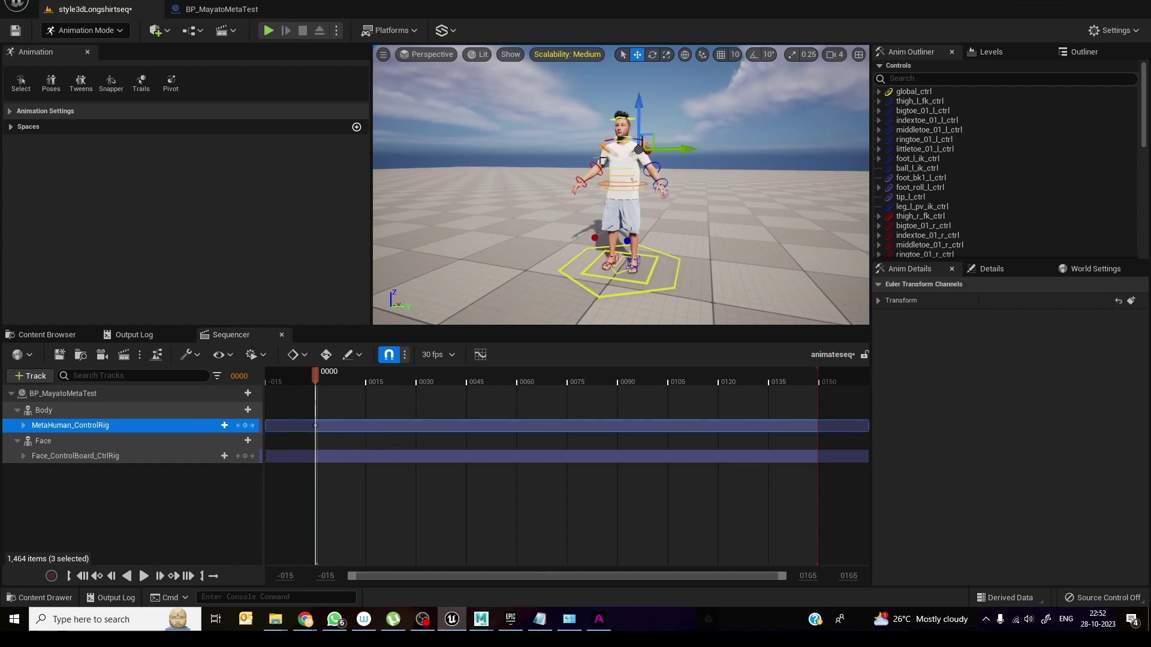
click(243, 426)
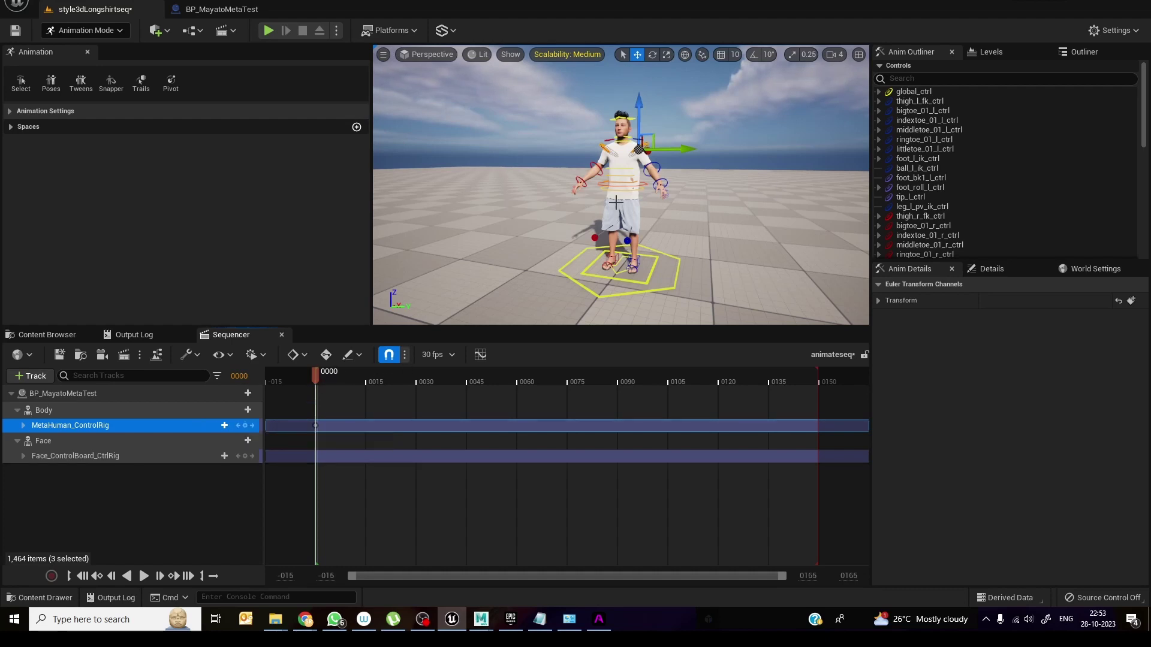
ctrl+click(637, 193)
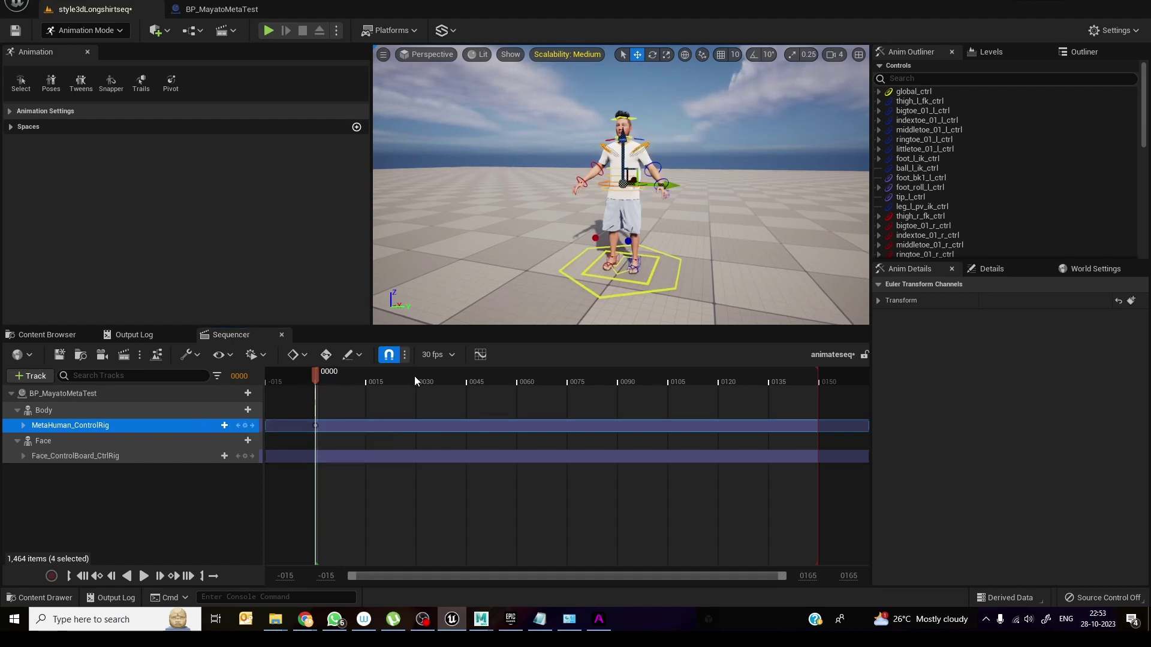
click(396, 382)
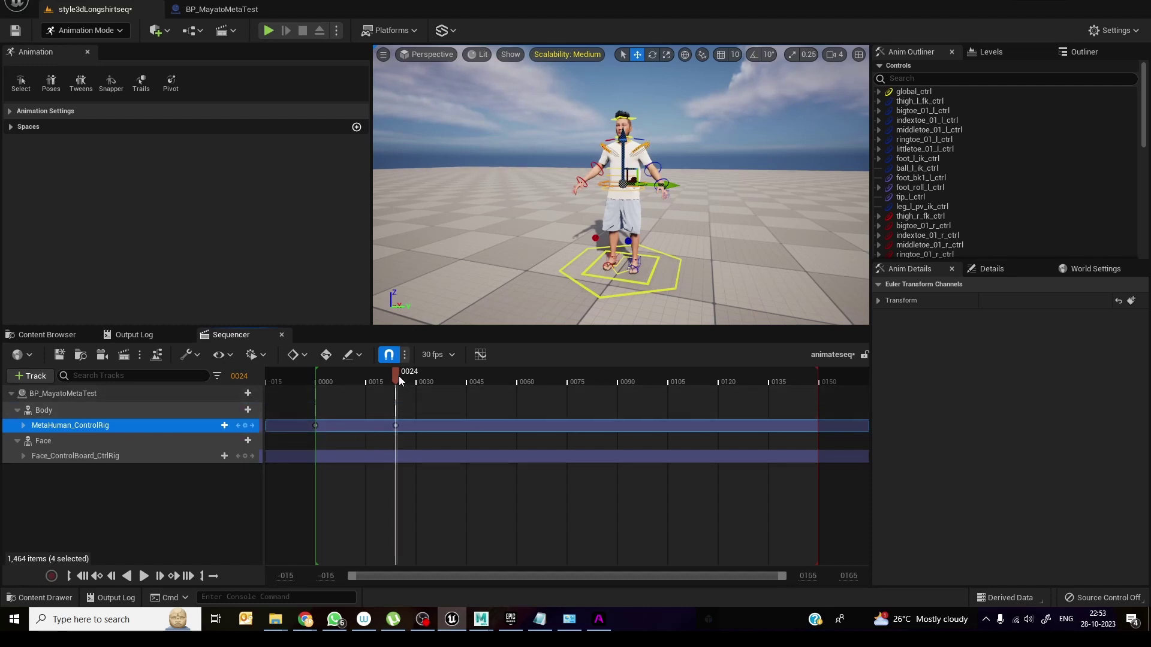
key(Return)
At frame 44, lower body_ctrl so the MetaHuman crouches with bent knees, and key the pose
click(464, 380)
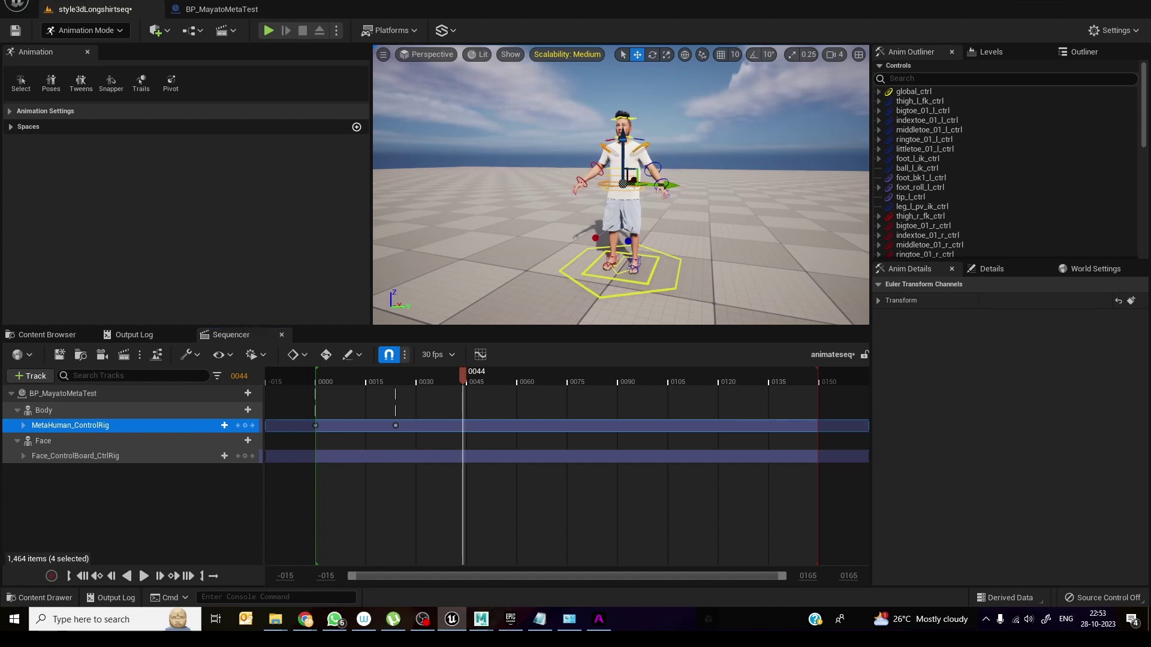
click(650, 187)
click(624, 180)
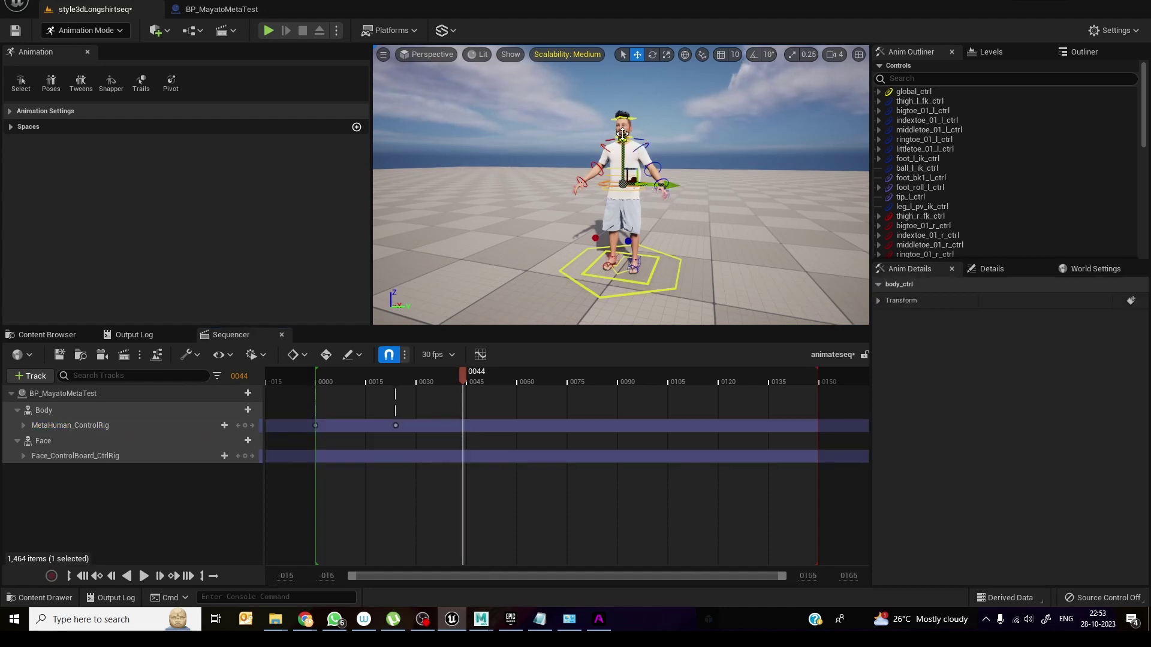
drag(623, 133, 622, 151)
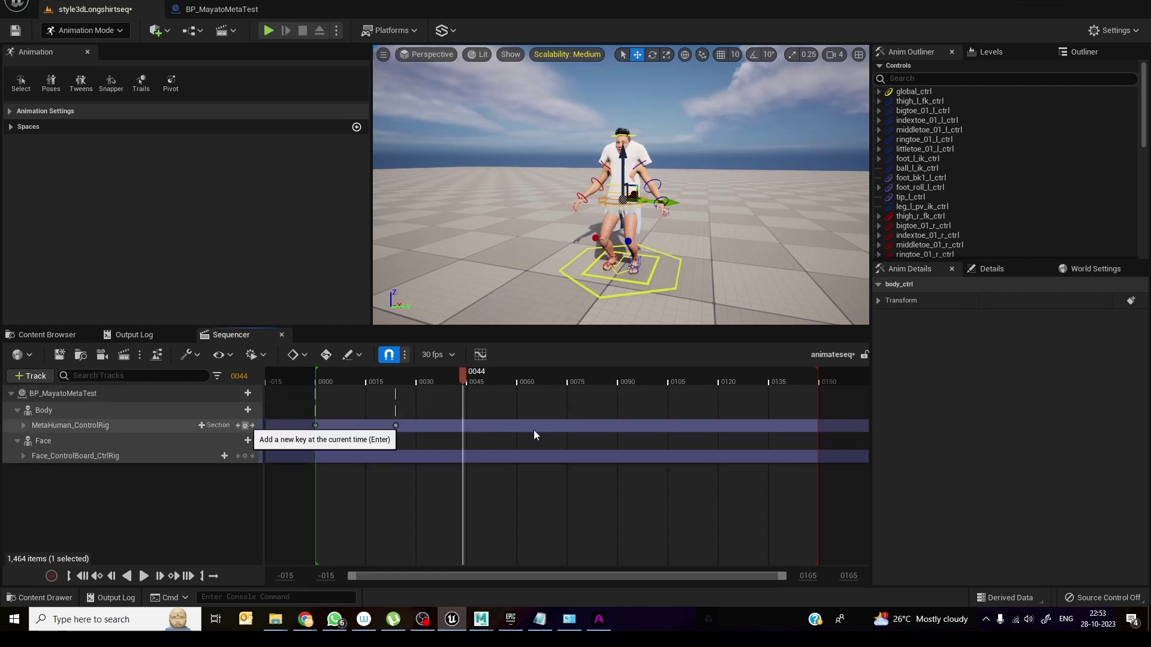
key(Return)
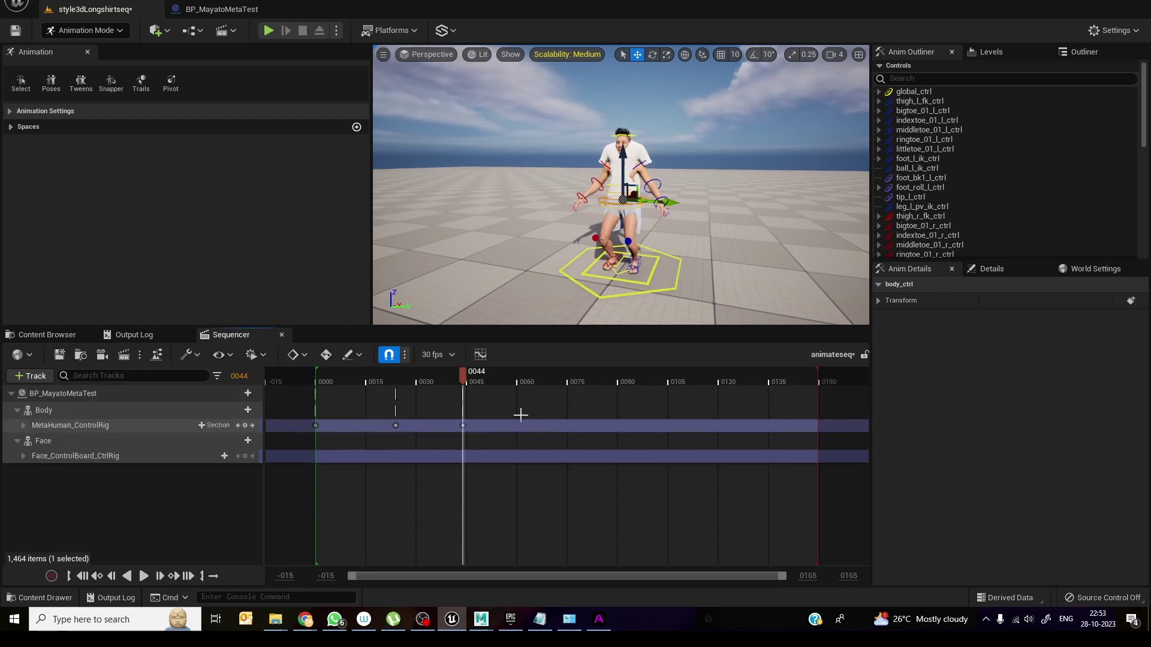
At frame 44, rotate the left and right upper-arm FK controls to raise both arms outward and key them
click(645, 161)
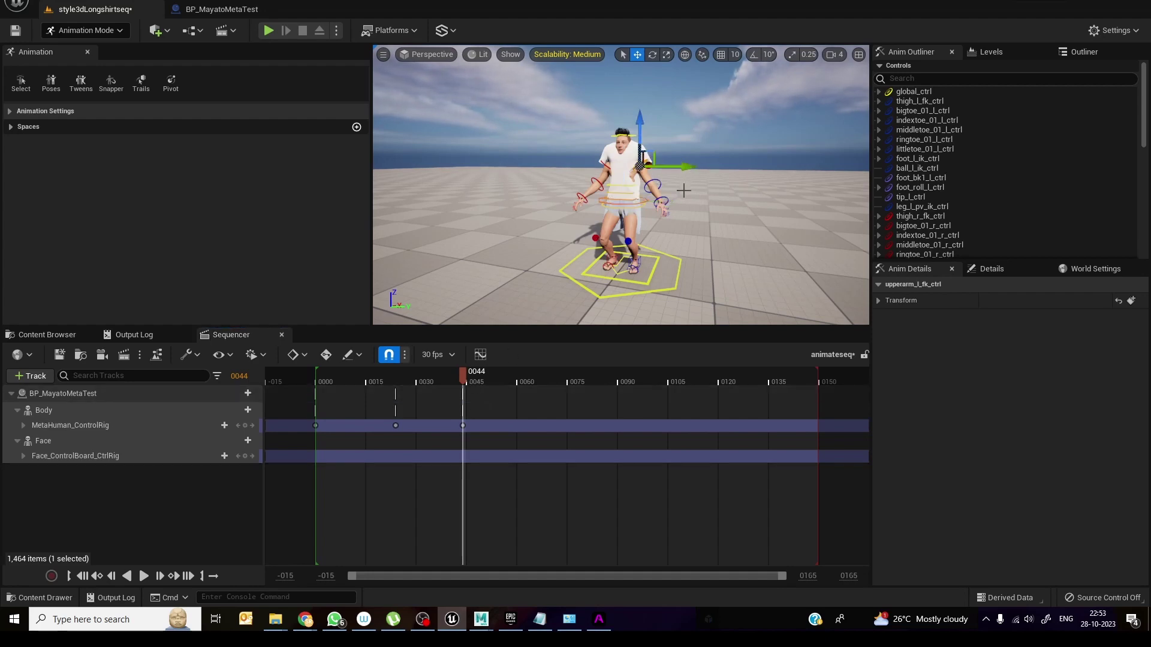
key(e)
drag(696, 146, 731, 196)
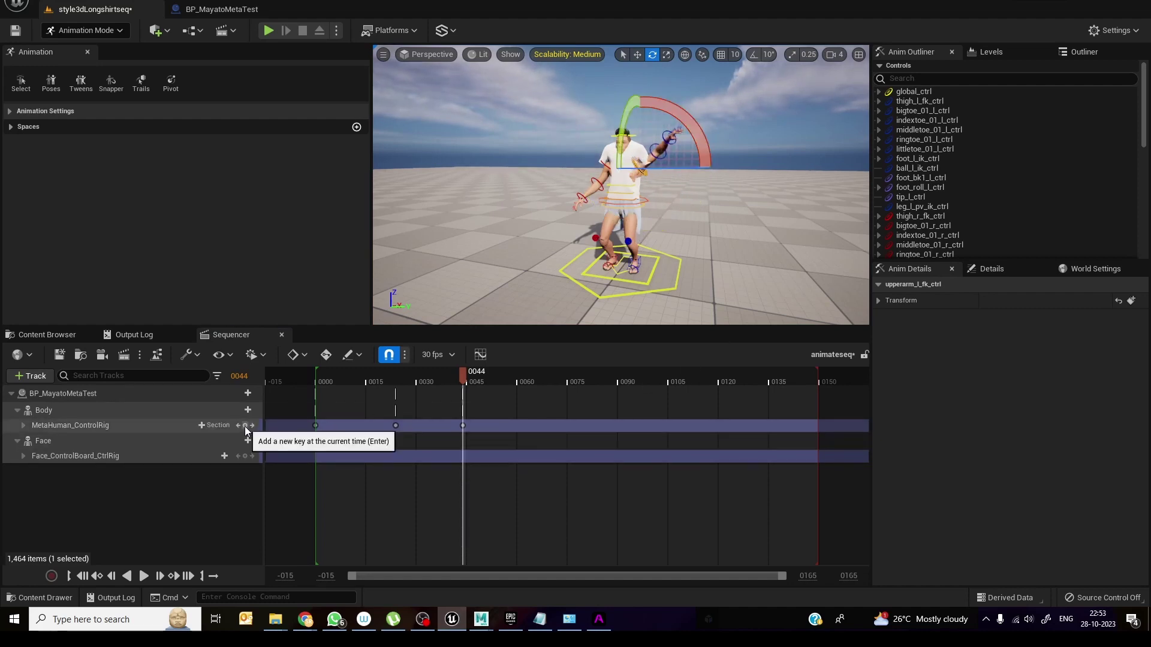
click(563, 167)
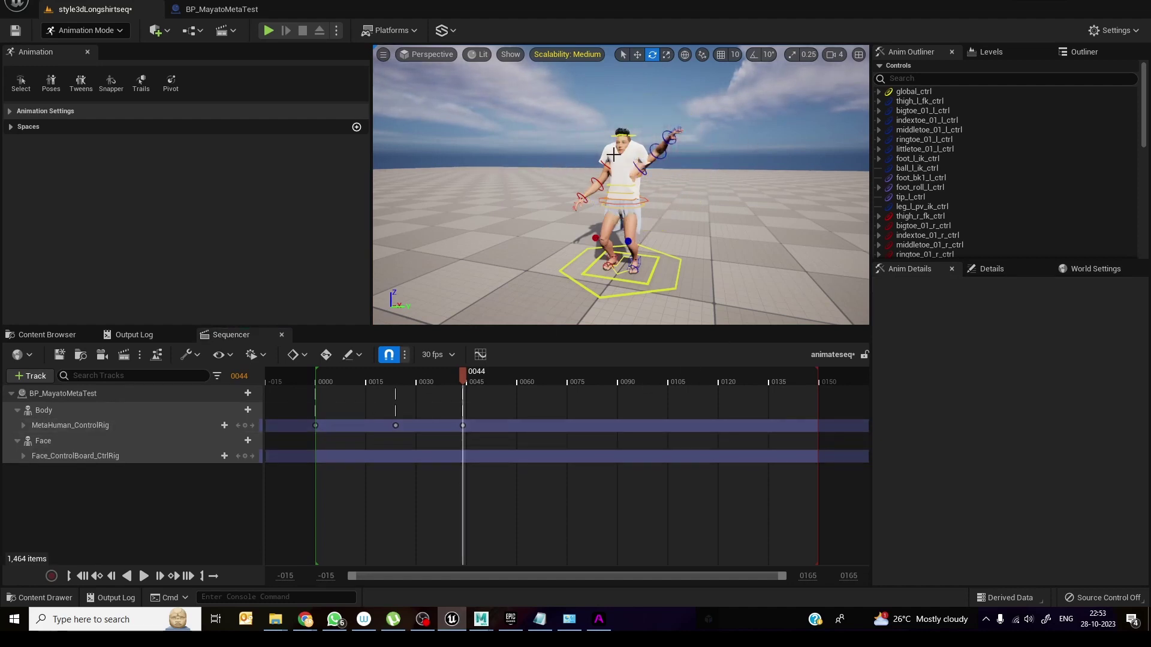
click(602, 161)
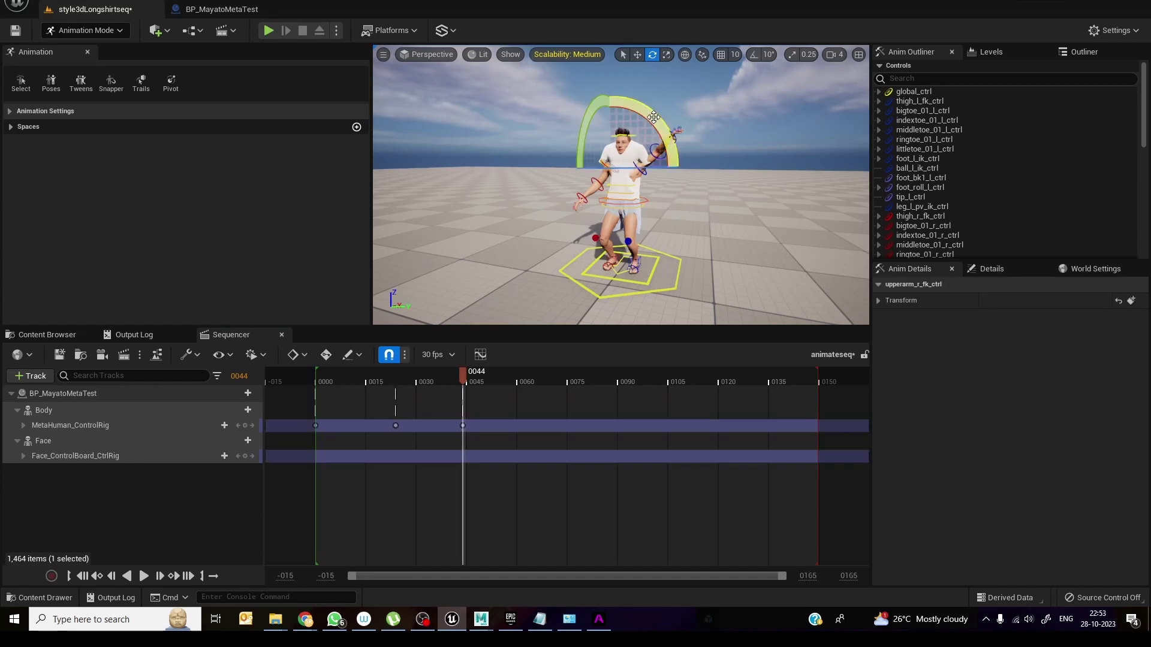
drag(609, 94, 670, 112)
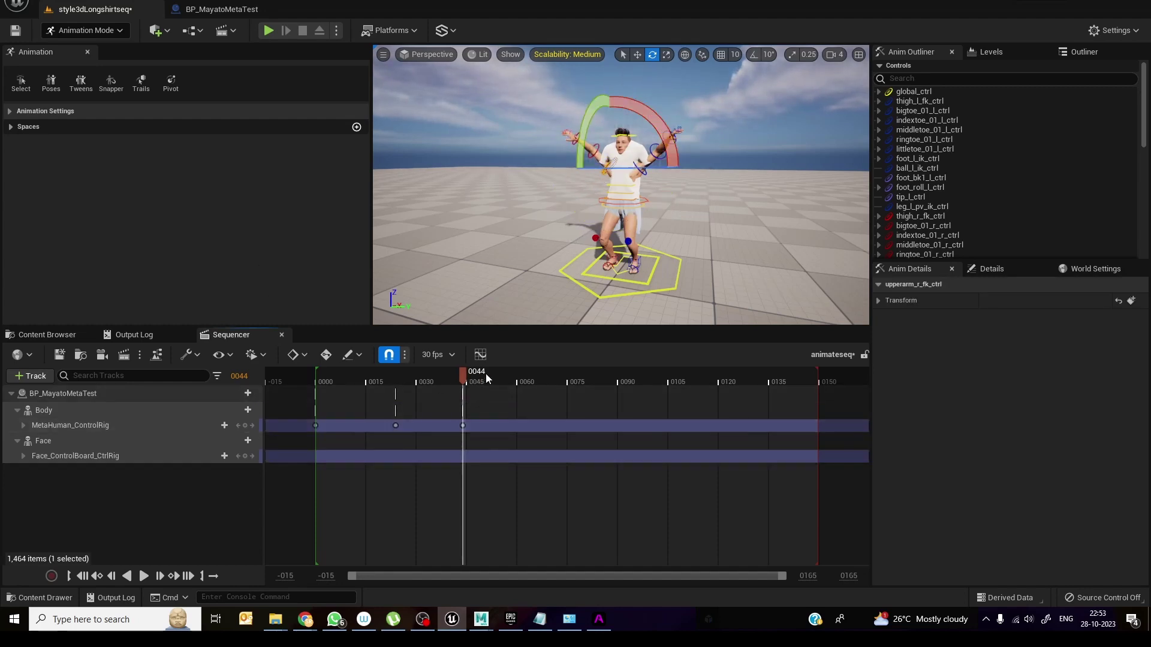
Hold the crouched, arms-raised pose by keying body_ctrl and both upper-arm controls at frame 64
drag(486, 375, 532, 377)
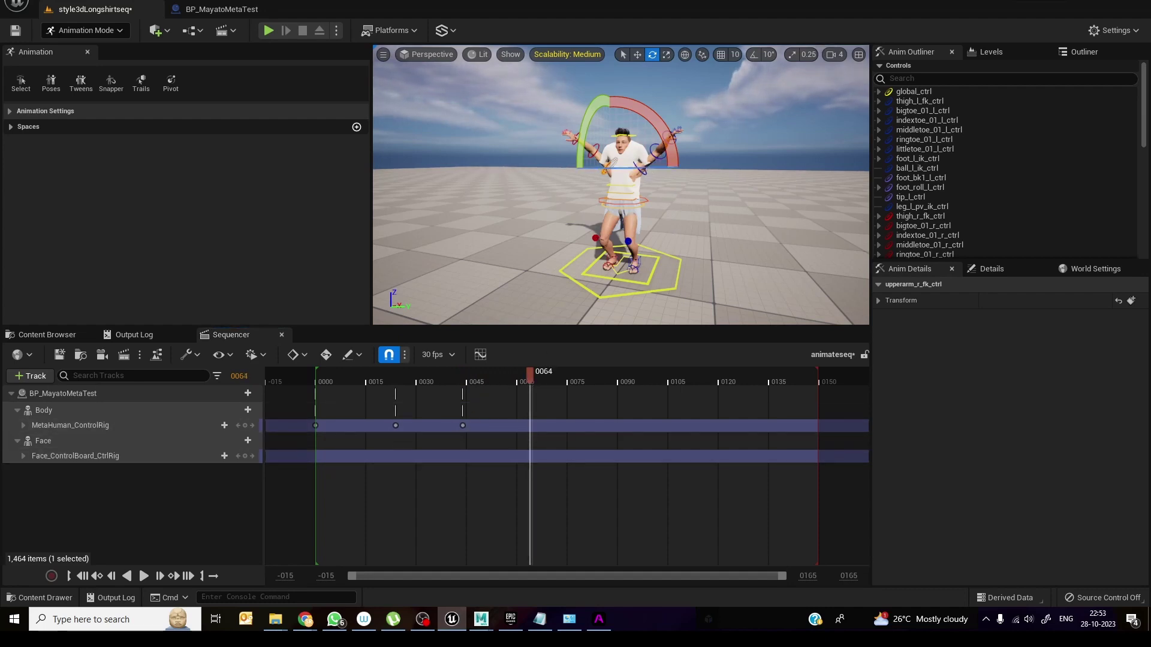
key(q)
click(639, 167)
ctrl+click(605, 172)
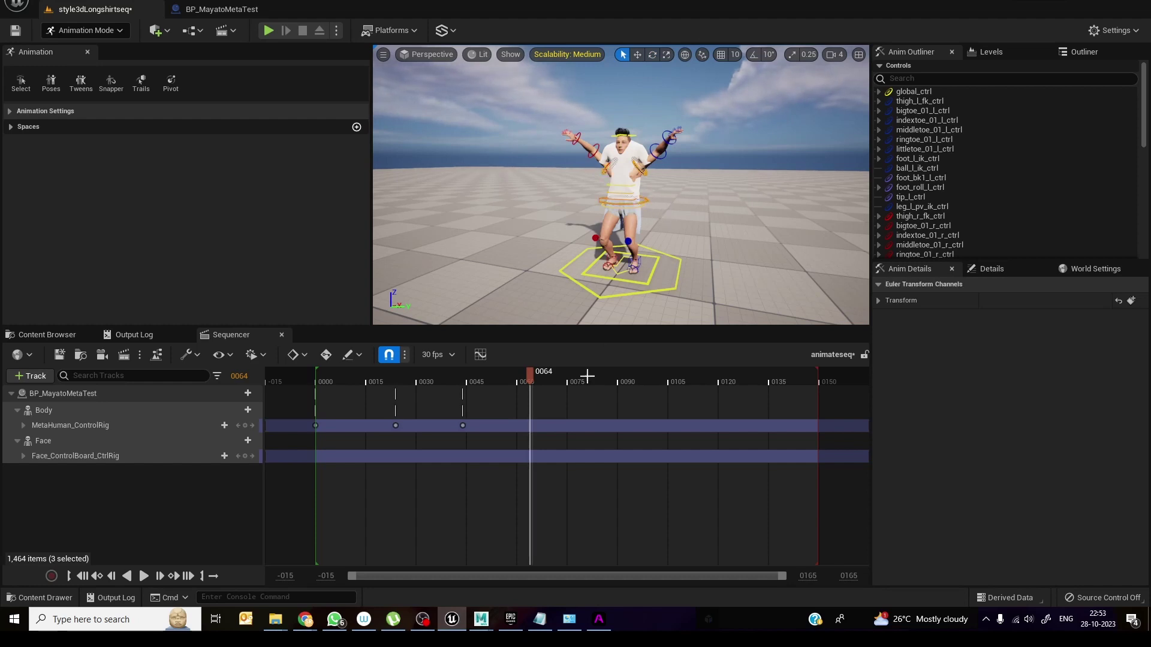
key(s)
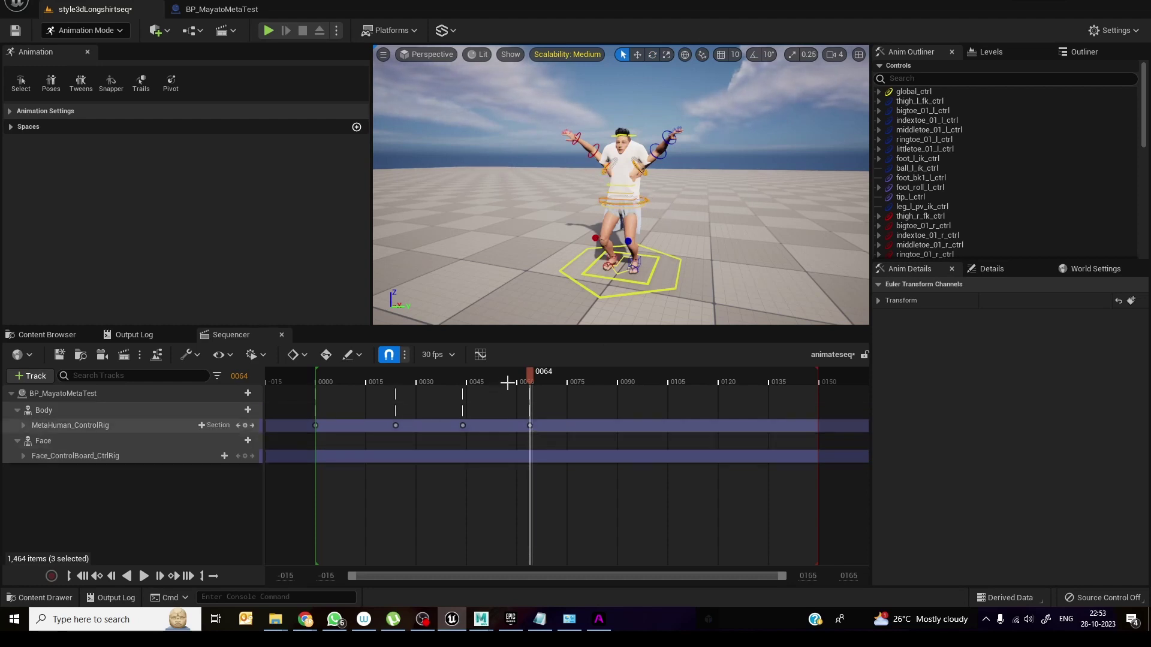
Add a MetaHuman_ControlRig key at frame 84 and scrub the sequence back to frame 1 to check the animation
click(599, 375)
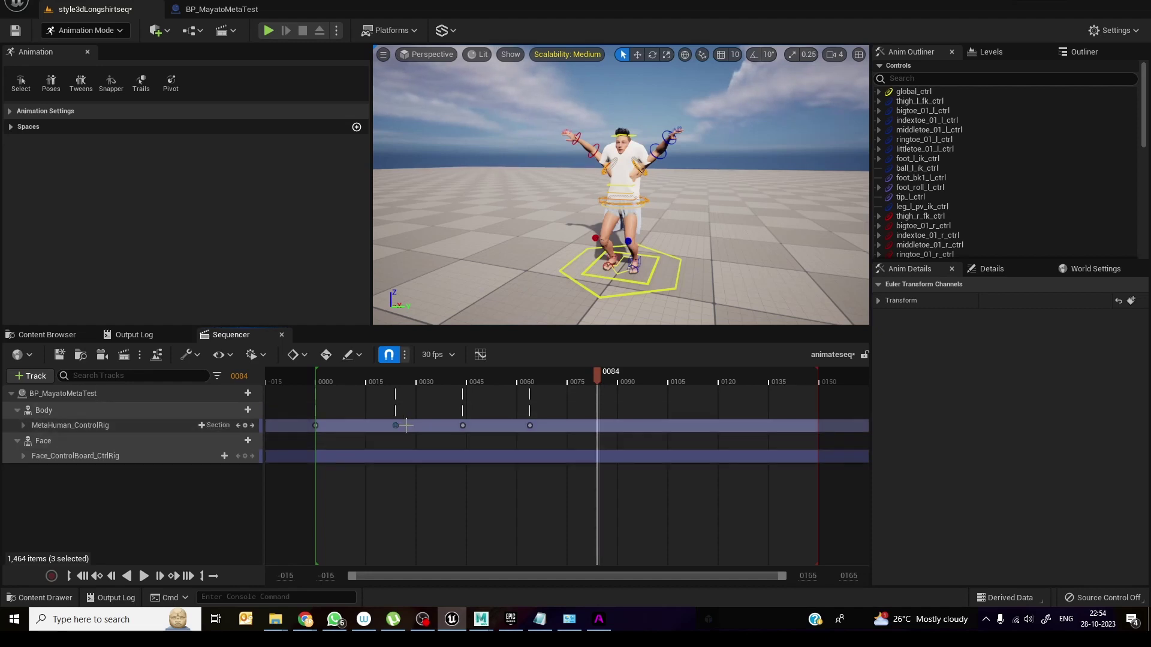
key(s)
drag(598, 371, 353, 408)
click(321, 411)
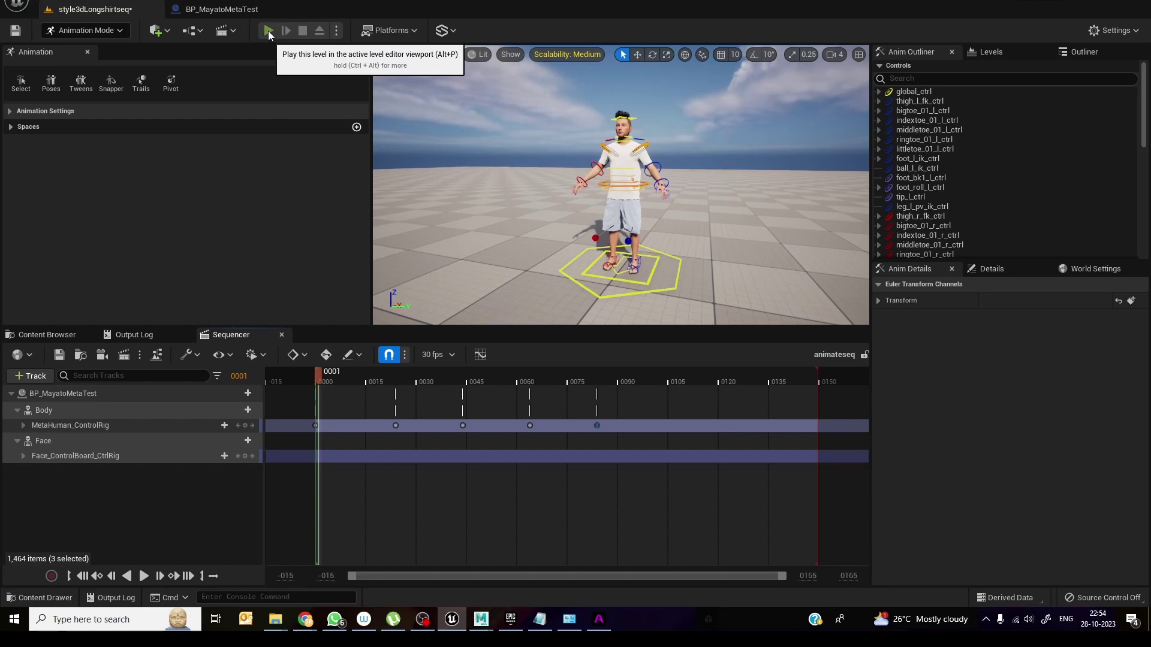
Run the level, play the animateseq sequence through twice to check the garment simulation, and stop the run
click(268, 30)
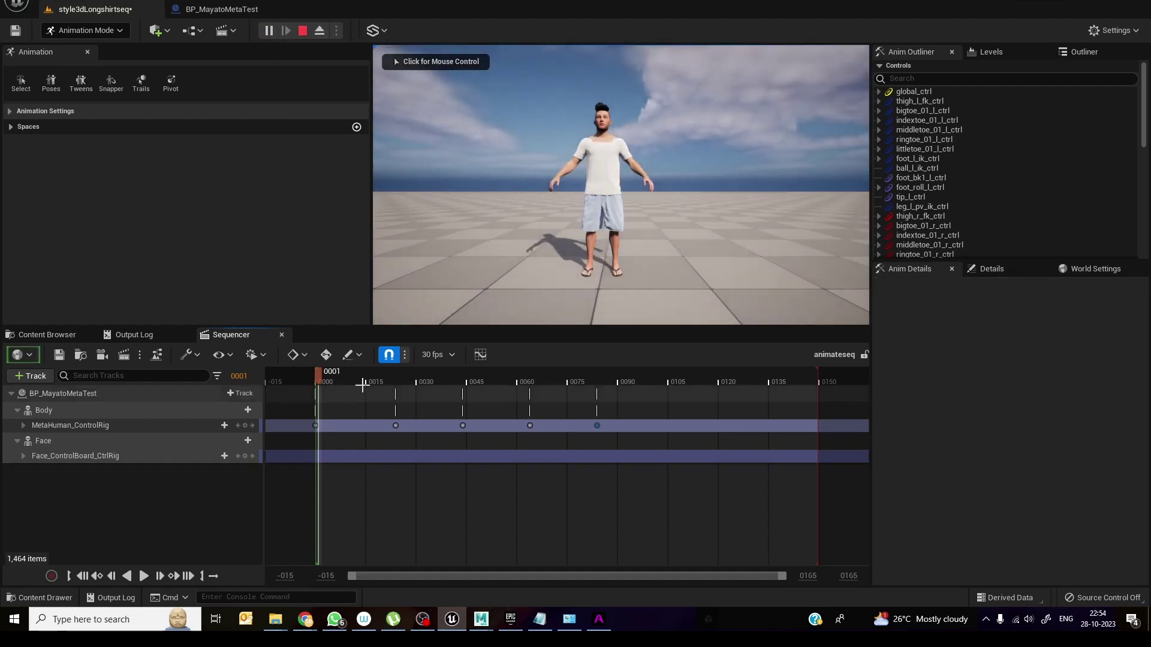
click(144, 576)
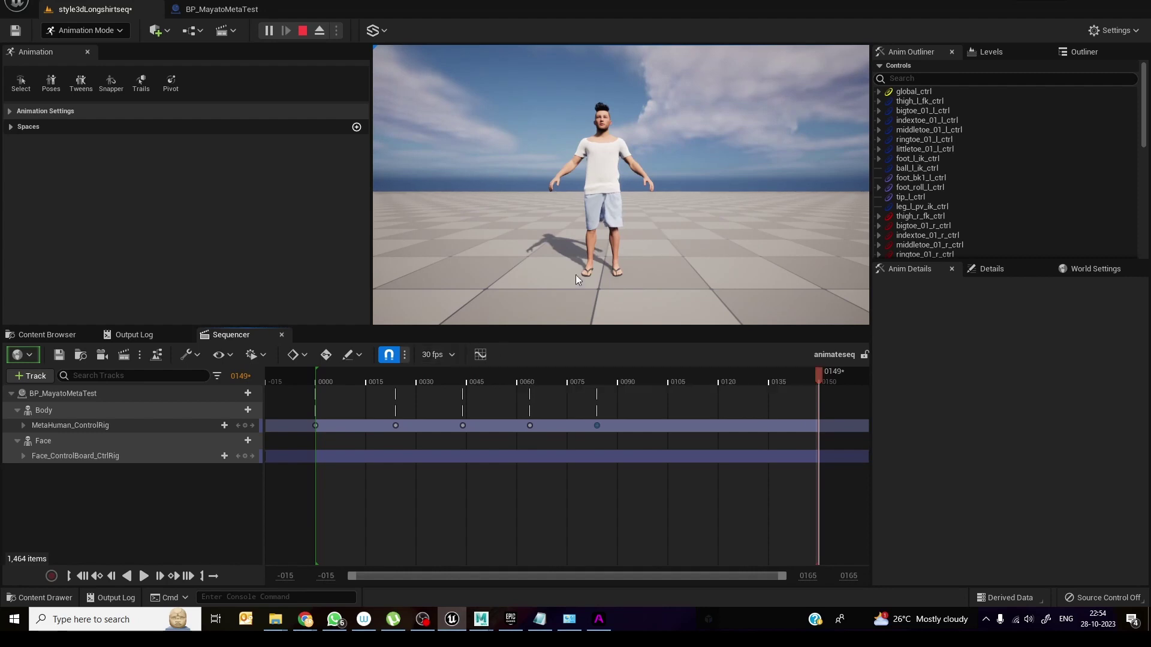
click(332, 381)
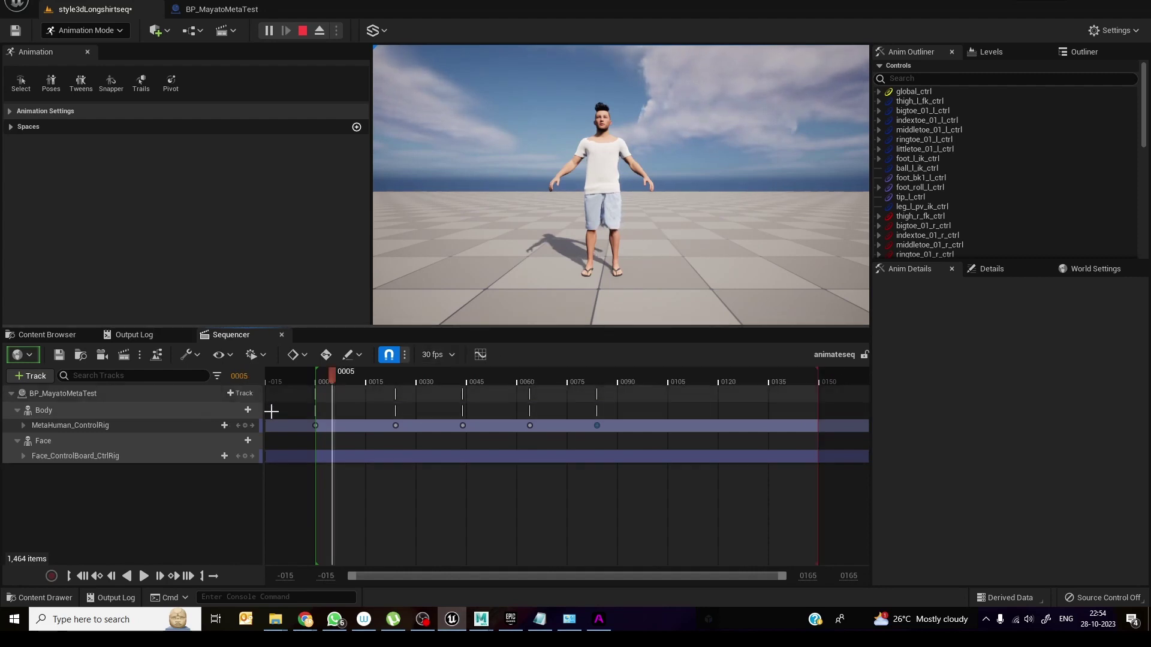
click(144, 578)
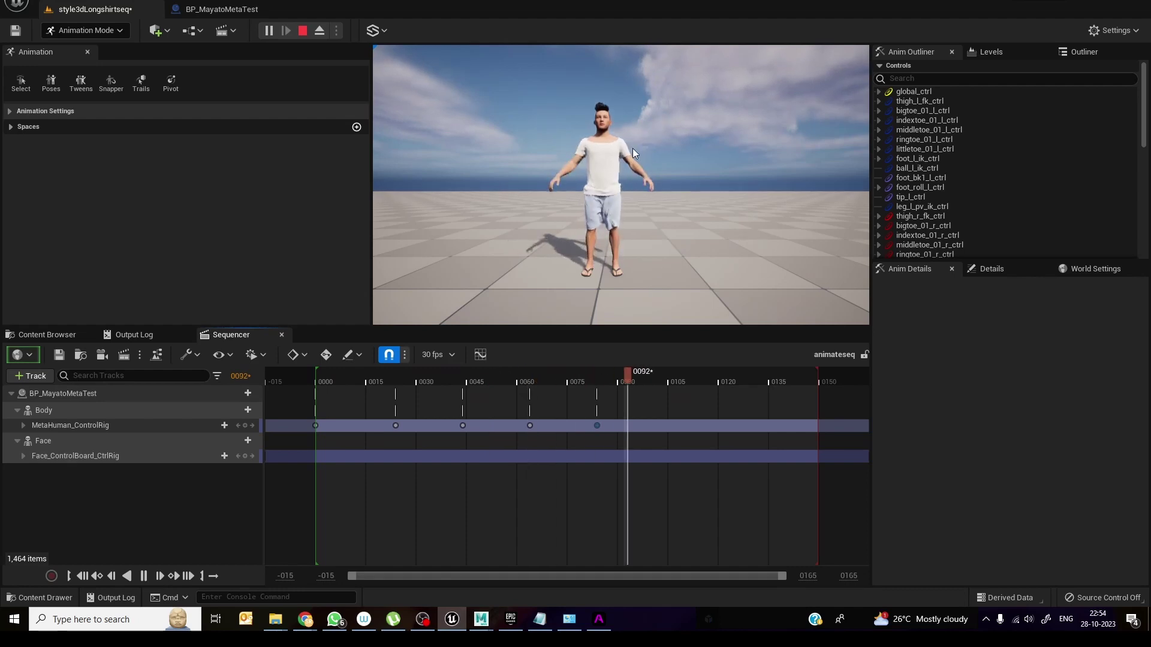
click(302, 31)
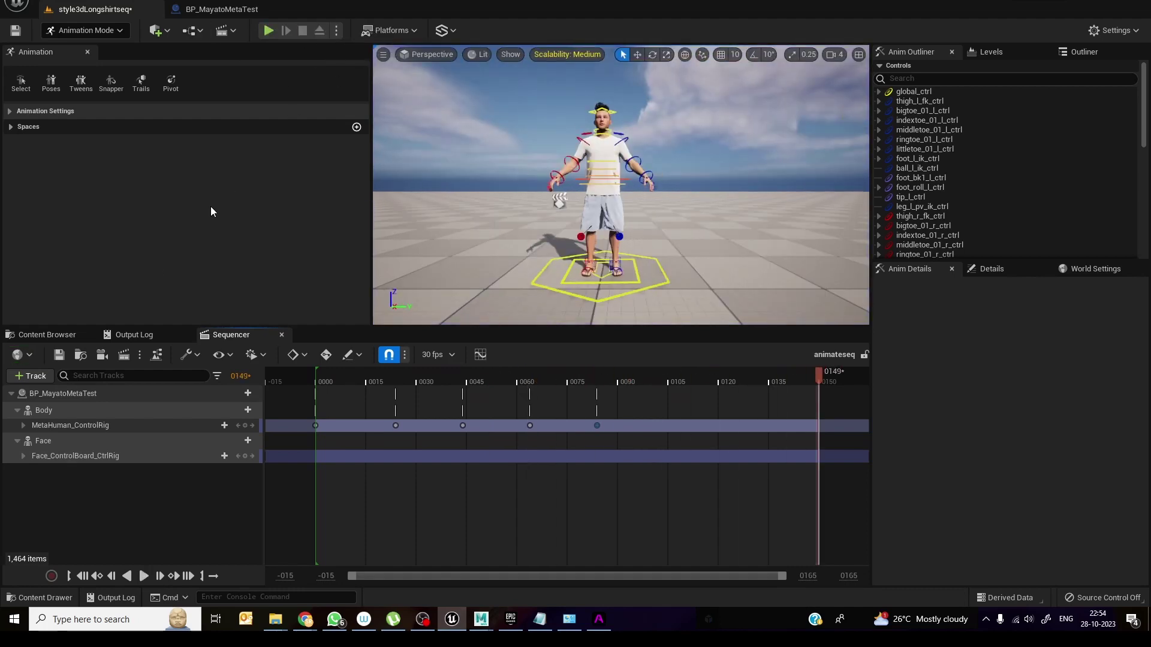
On the Style3D component of BP_MayatoMetaTest, set the Surface Offset to 0.1 mm
click(47, 335)
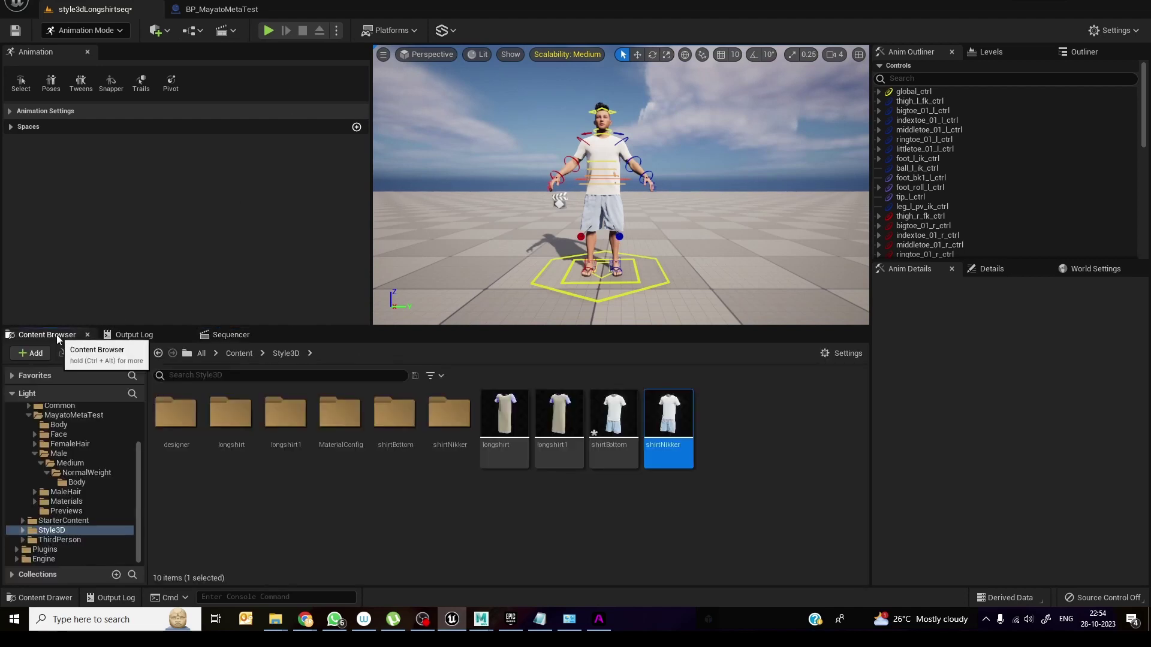
click(1084, 52)
click(971, 212)
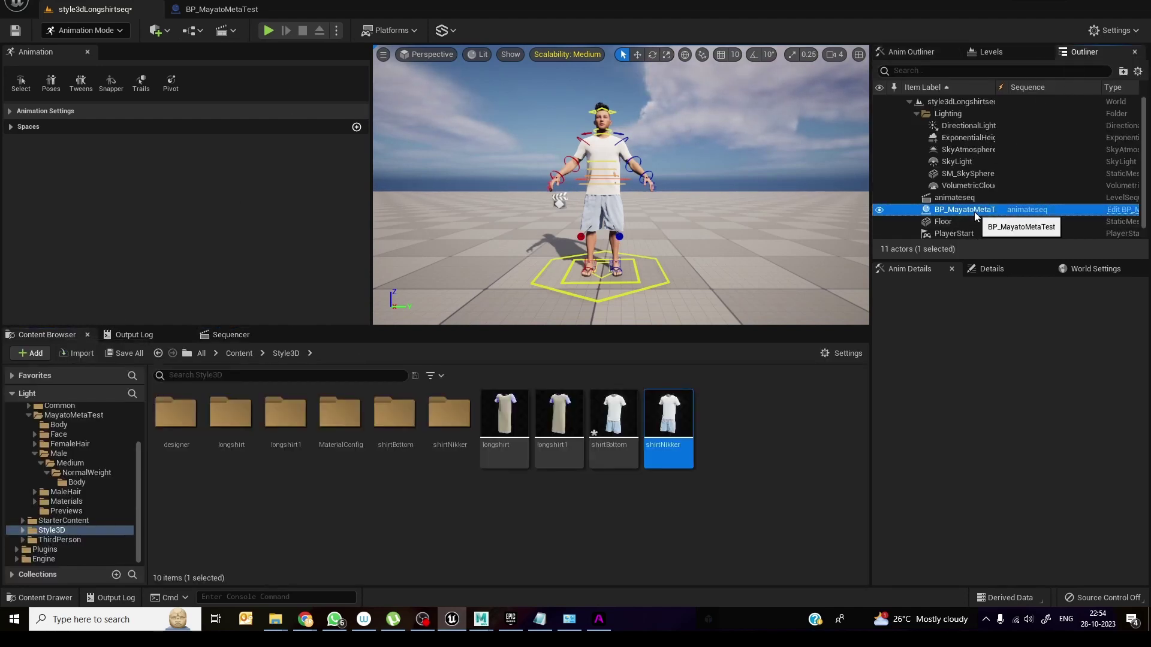
click(1083, 274)
click(1016, 271)
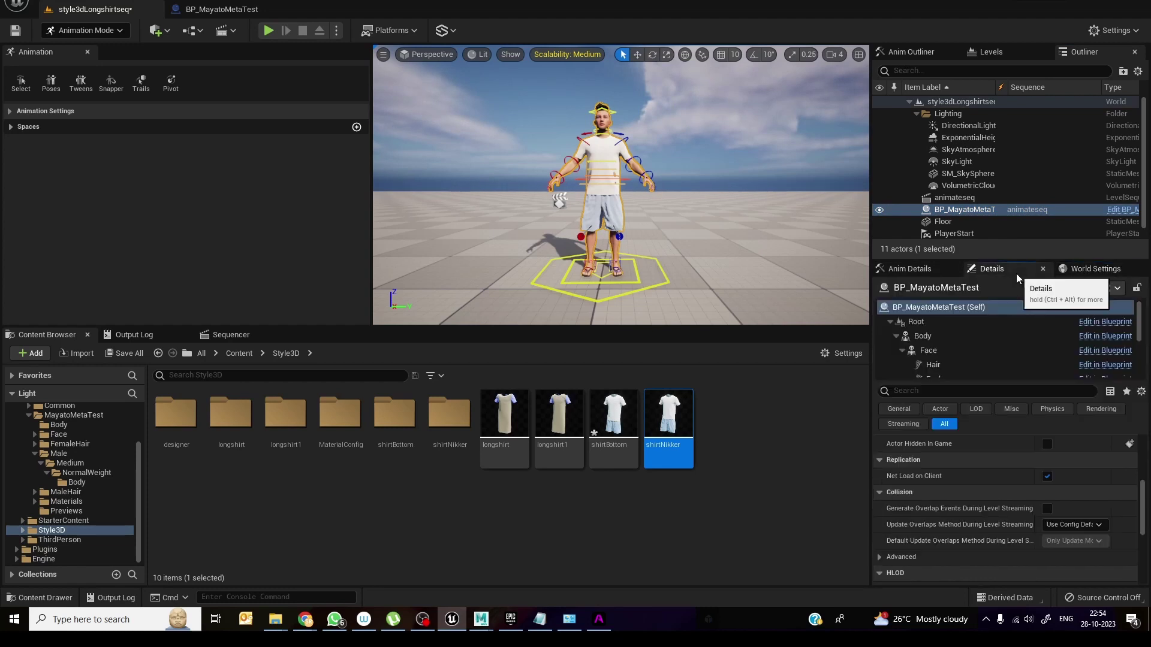
scroll(926, 363, down, 3)
click(934, 357)
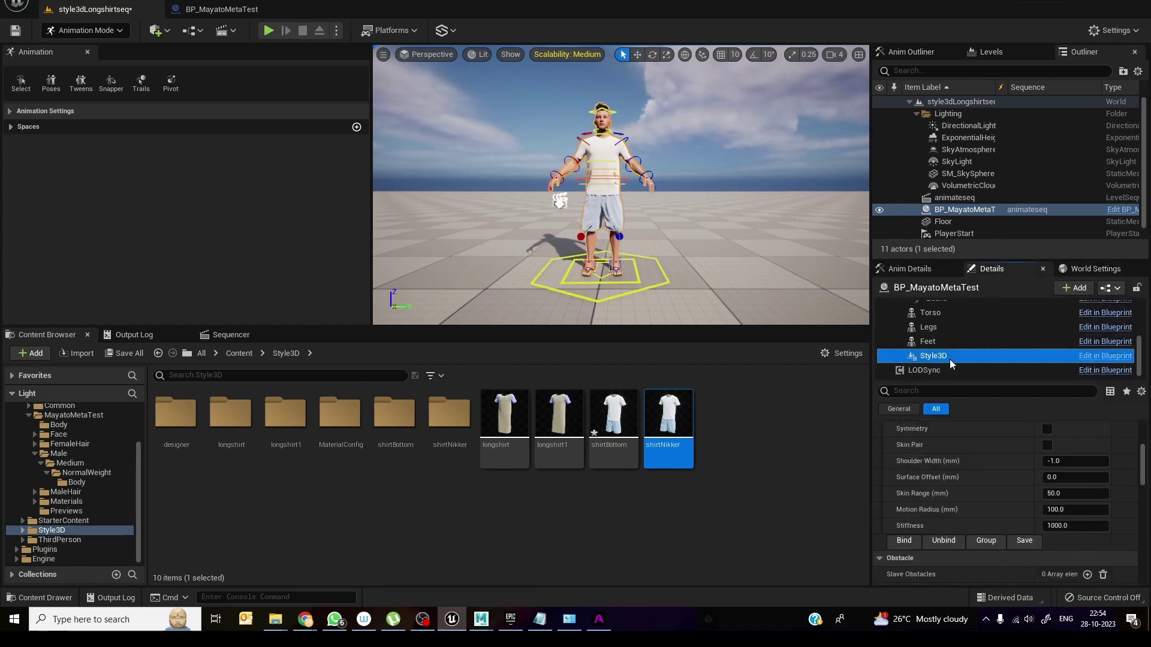
scroll(959, 479, down, 2)
scroll(959, 484, down, 3)
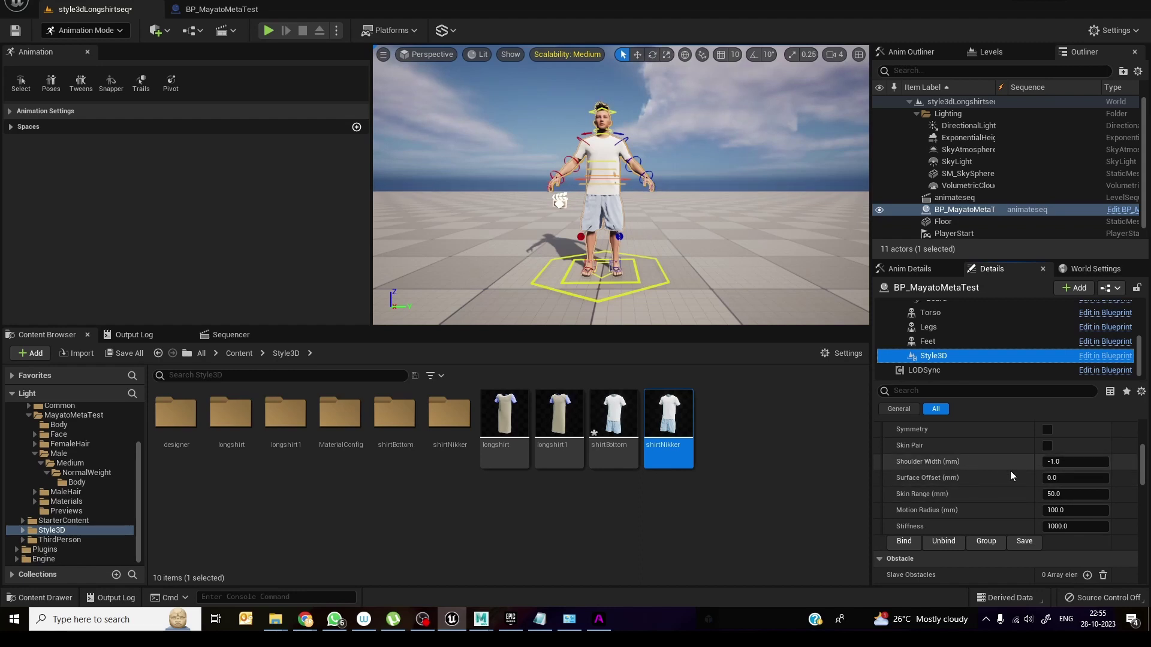
click(1067, 479)
text(0.)
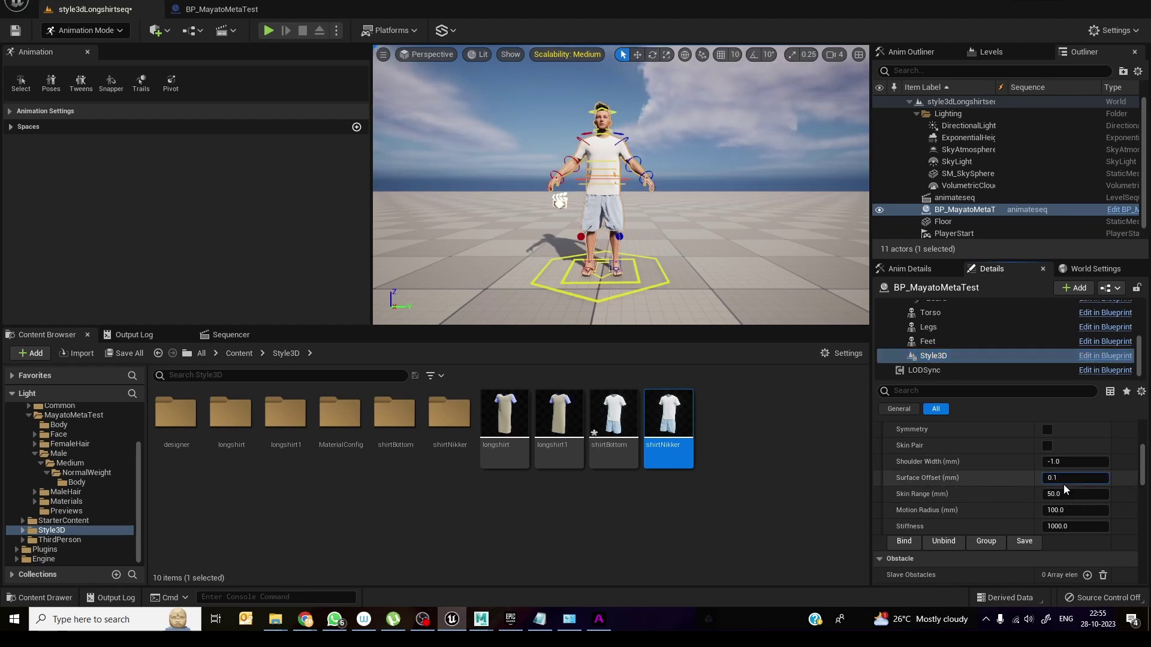
text(1)
key(Return)
Examine the Style3D component's runtime and simulation options and the engine scalability settings
scroll(989, 512, down, 4)
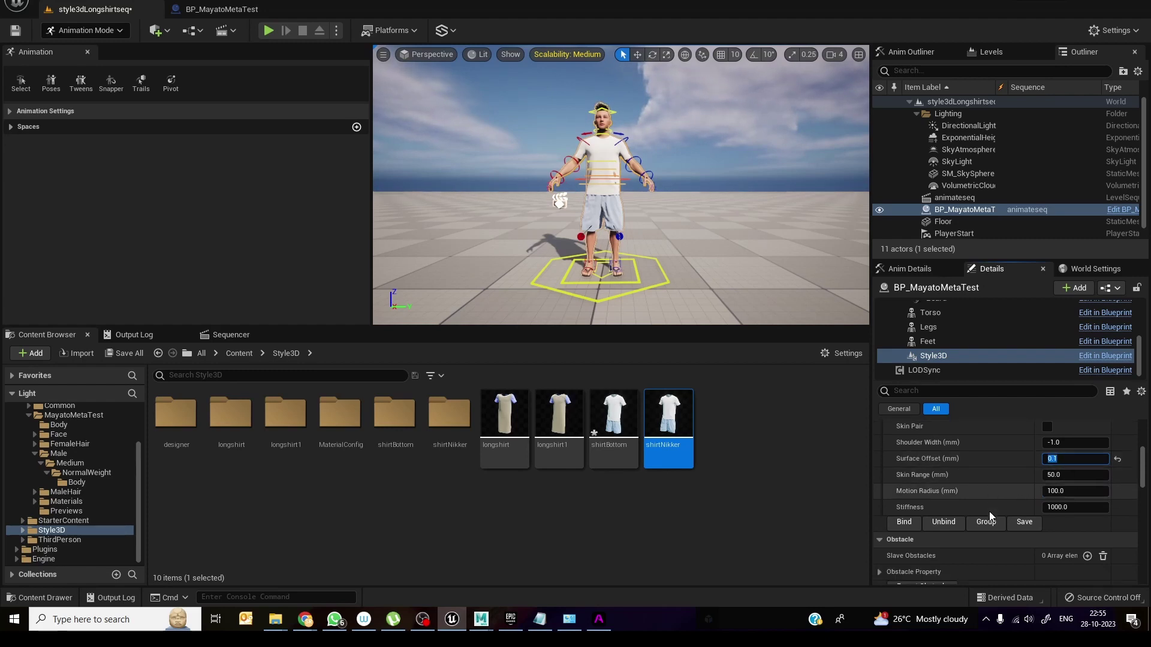
scroll(976, 527, down, 10)
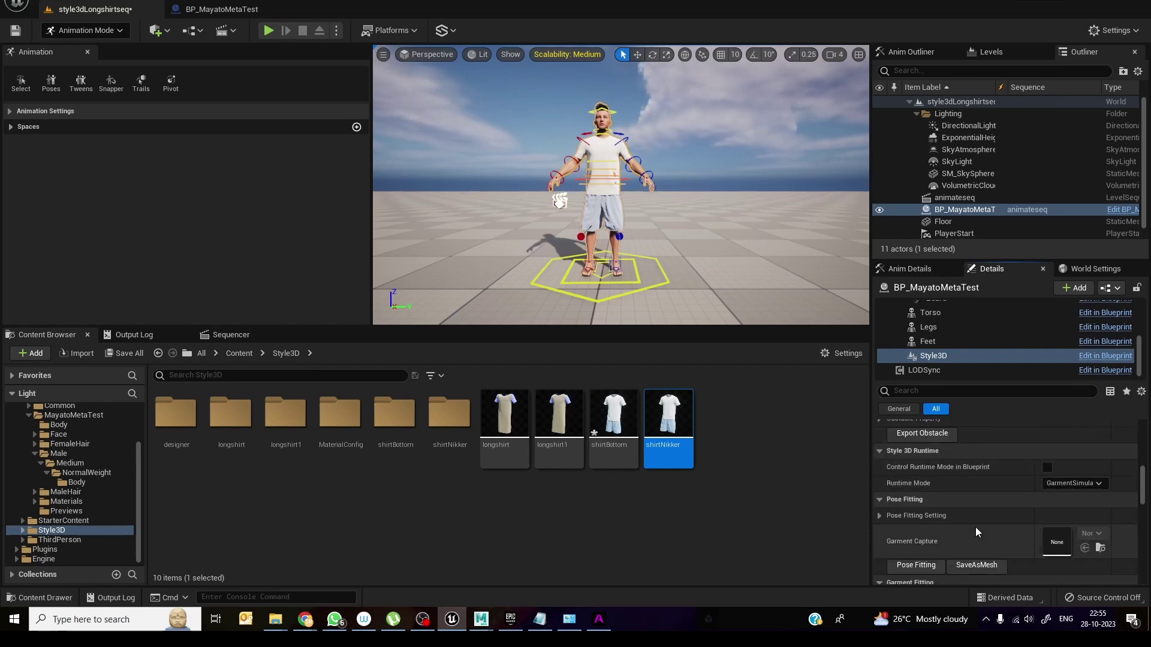
scroll(976, 527, down, 1)
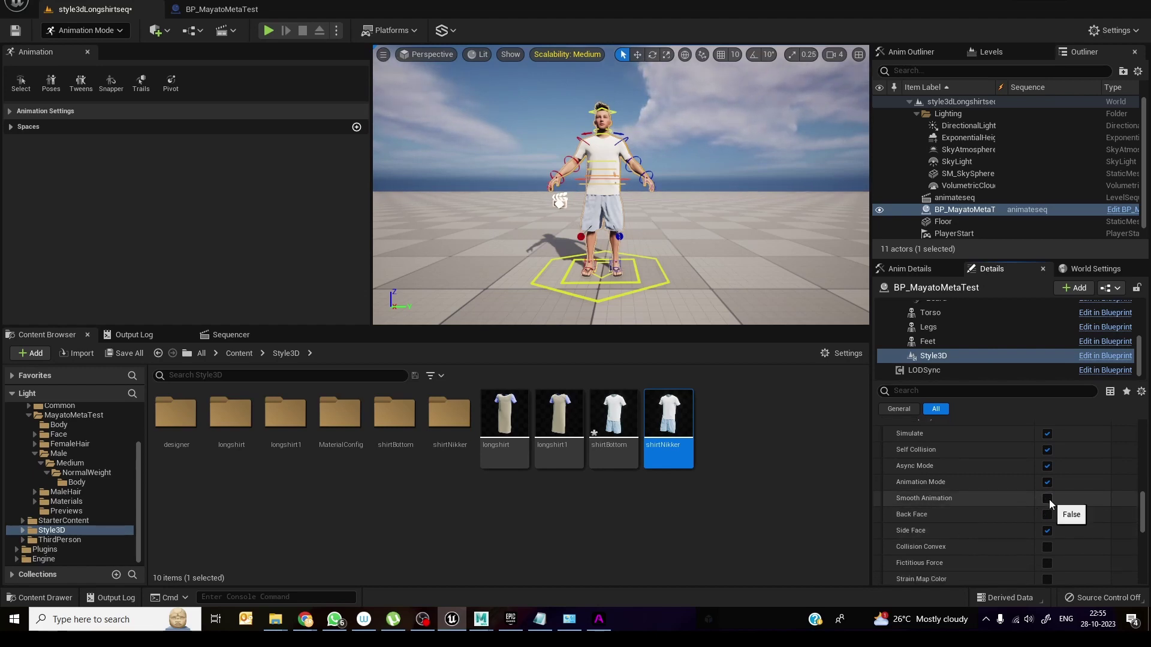
scroll(1051, 515, down, 1)
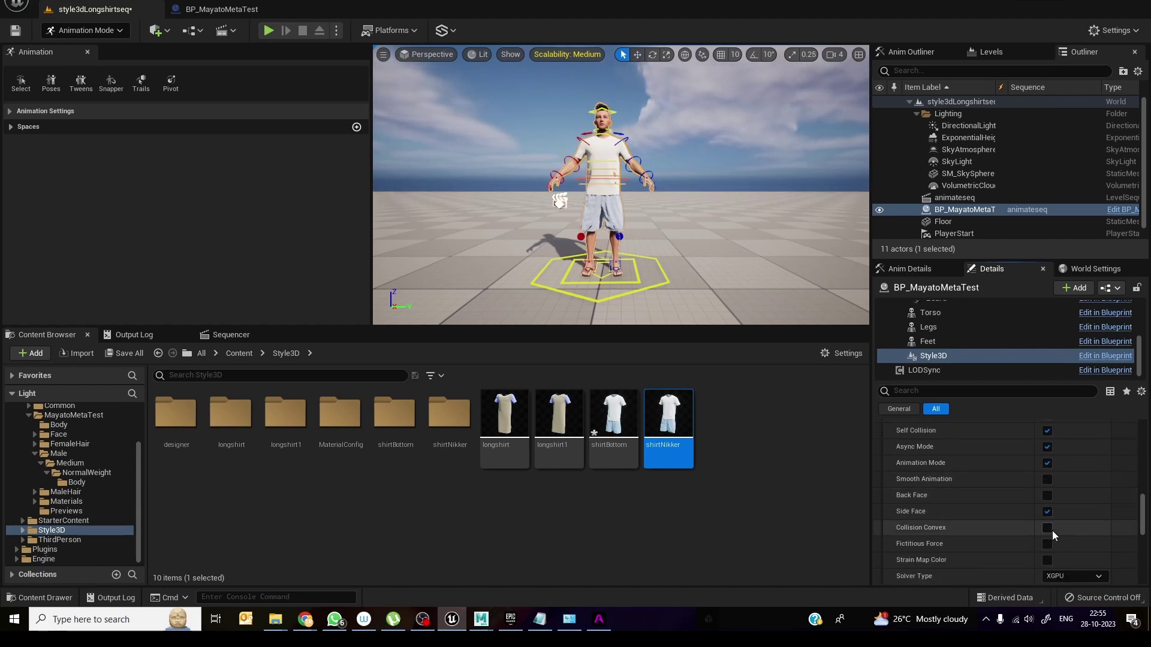
scroll(1052, 537, down, 1)
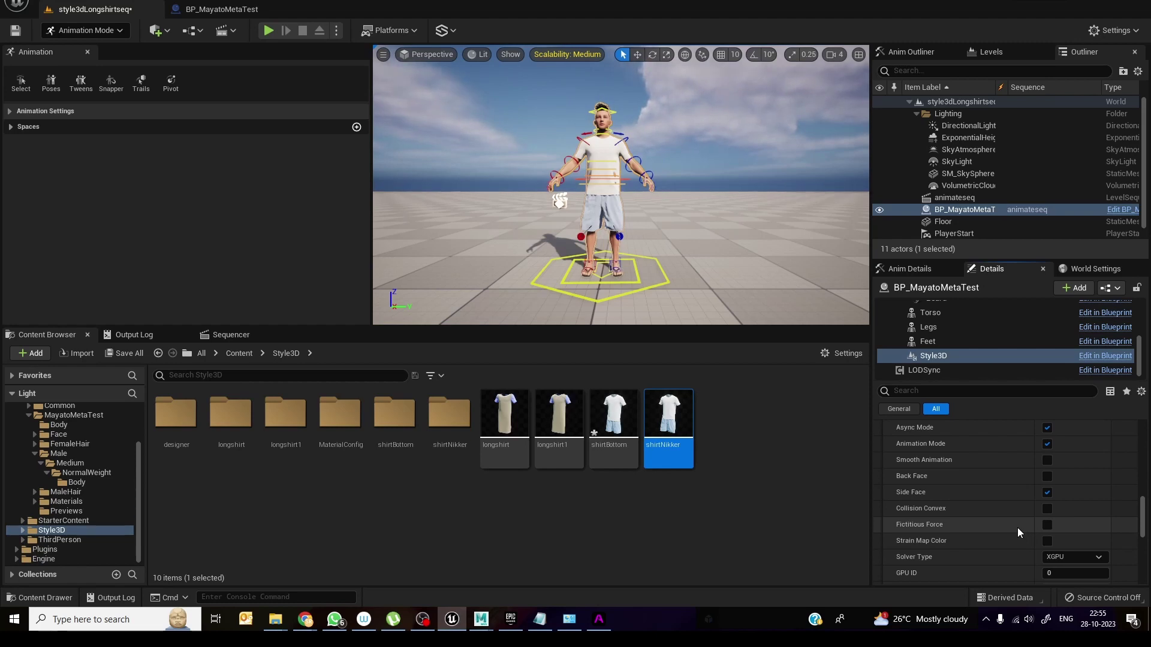
click(1113, 27)
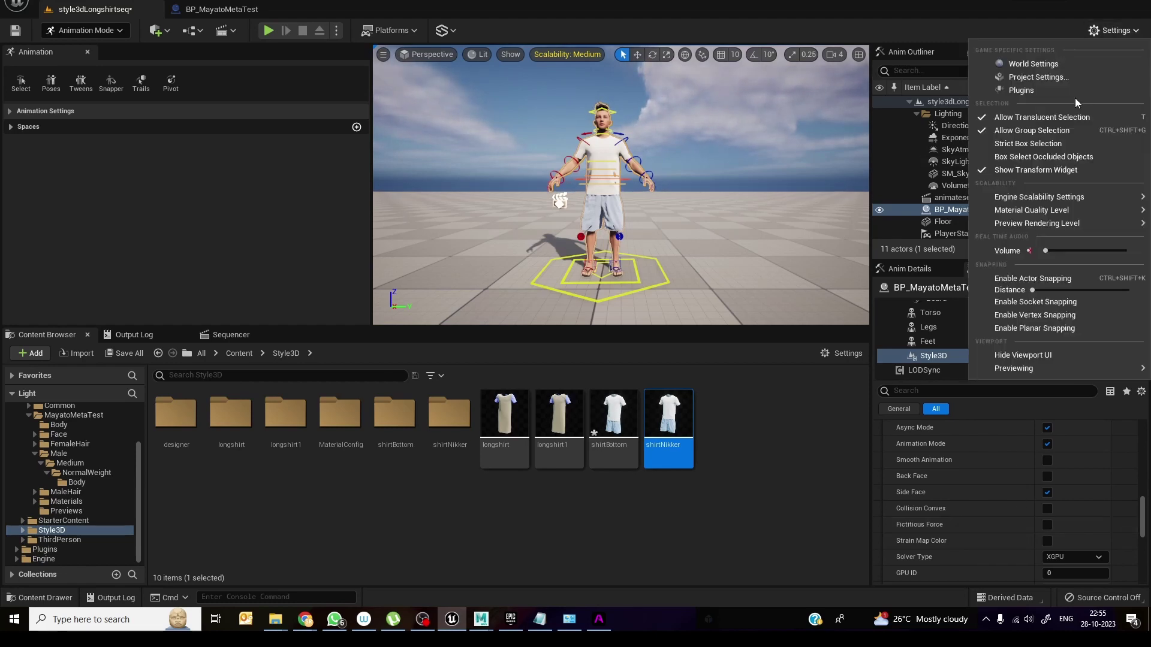
mouse_move(1050, 199)
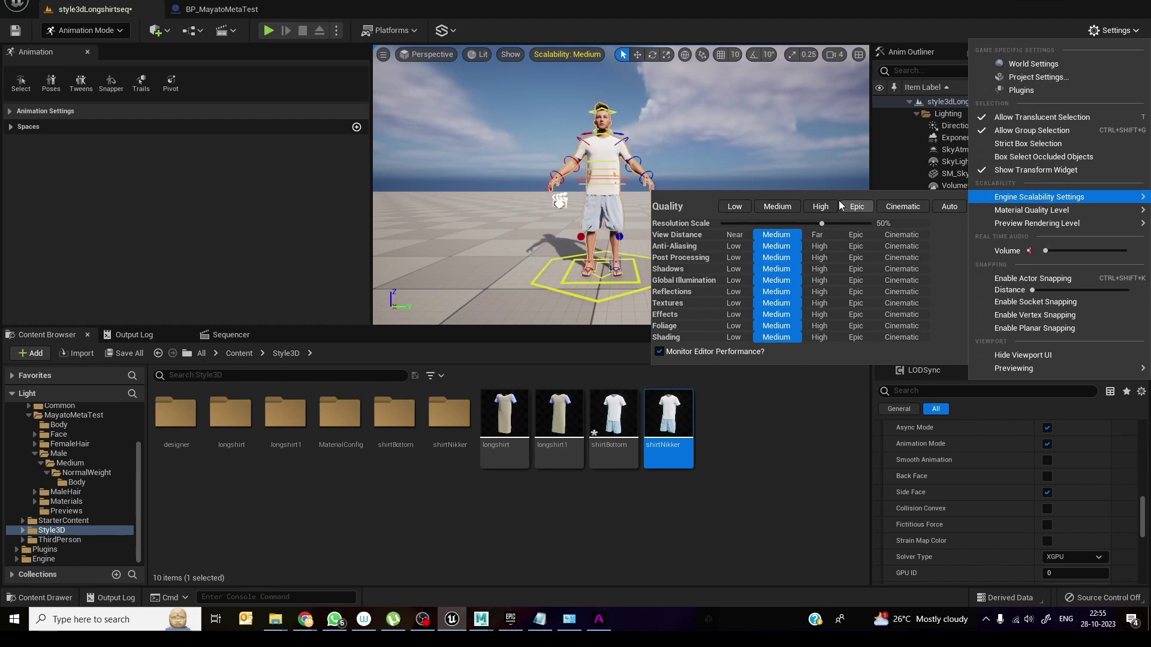
click(988, 8)
Set the Style3D component's simulation Substep to 2 and look through its remaining ground and wind properties
scroll(1090, 523, down, 1)
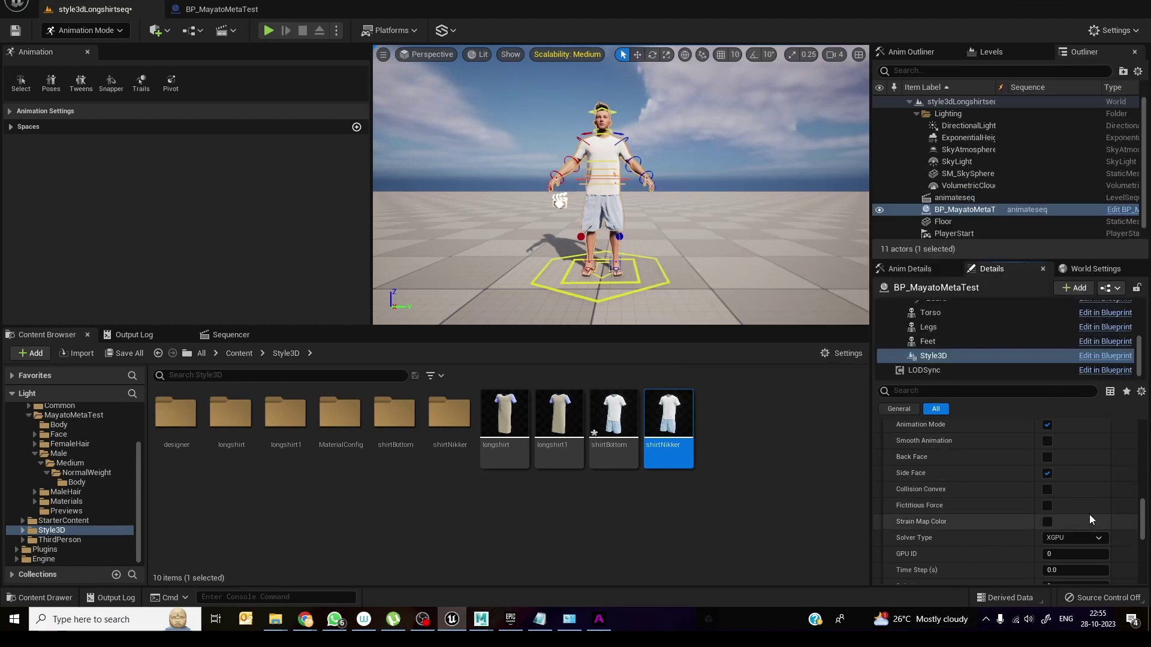
scroll(1073, 566, down, 1)
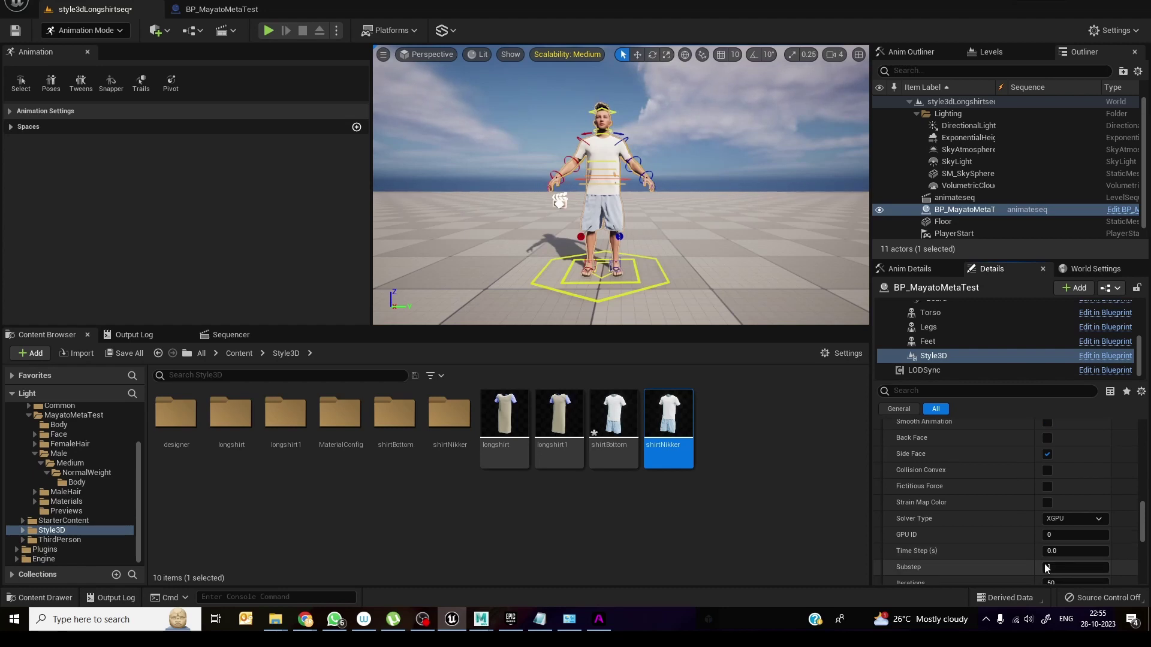
click(1076, 566)
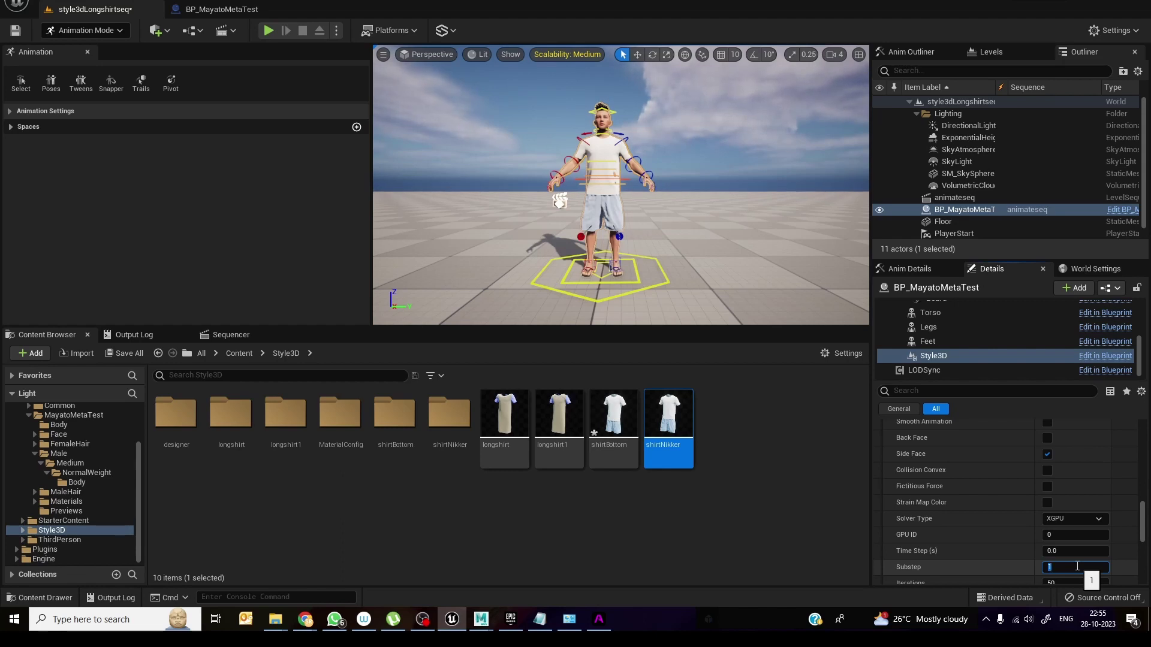
text(2)
scroll(1100, 531, down, 1)
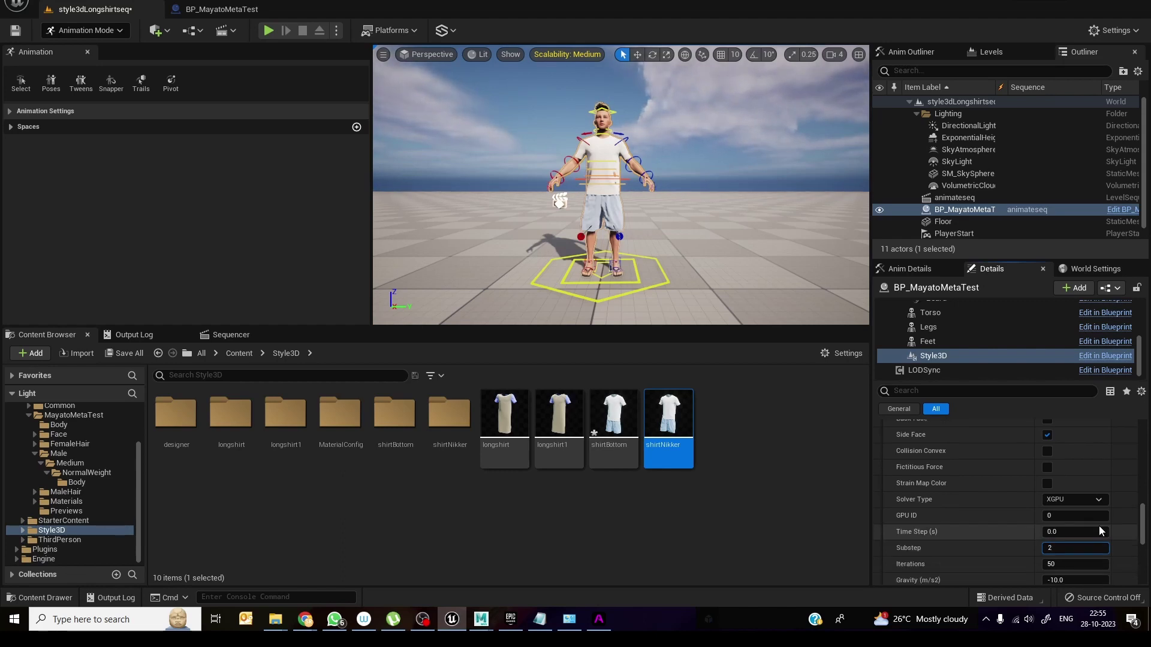
scroll(1100, 531, down, 1)
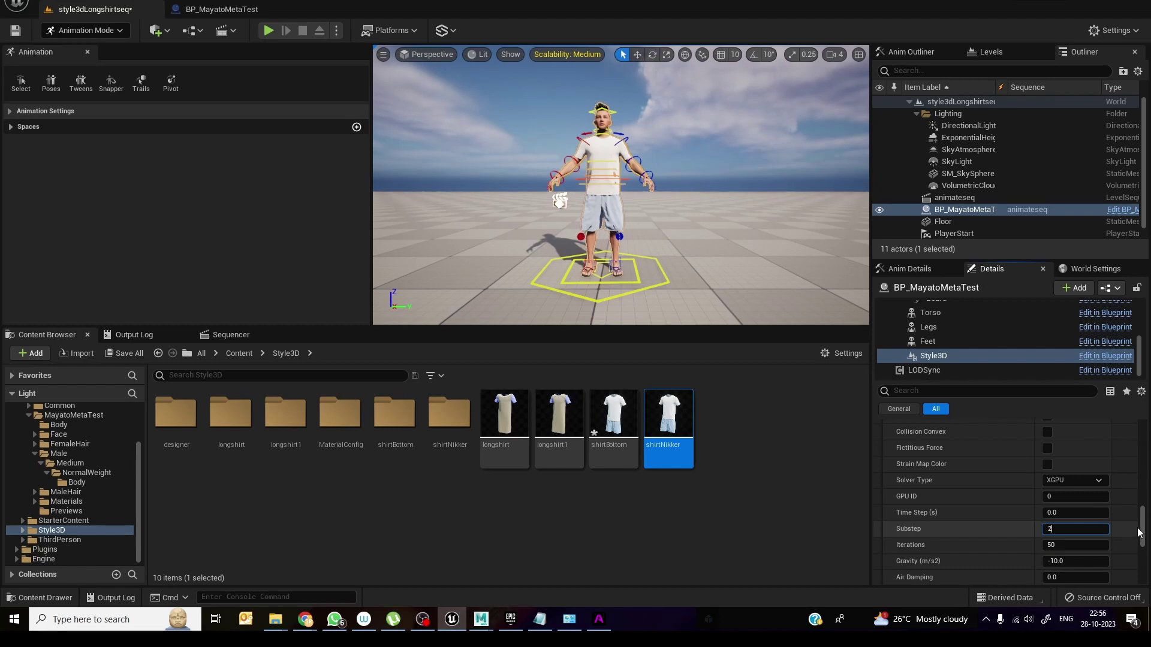
scroll(1142, 543, down, 9)
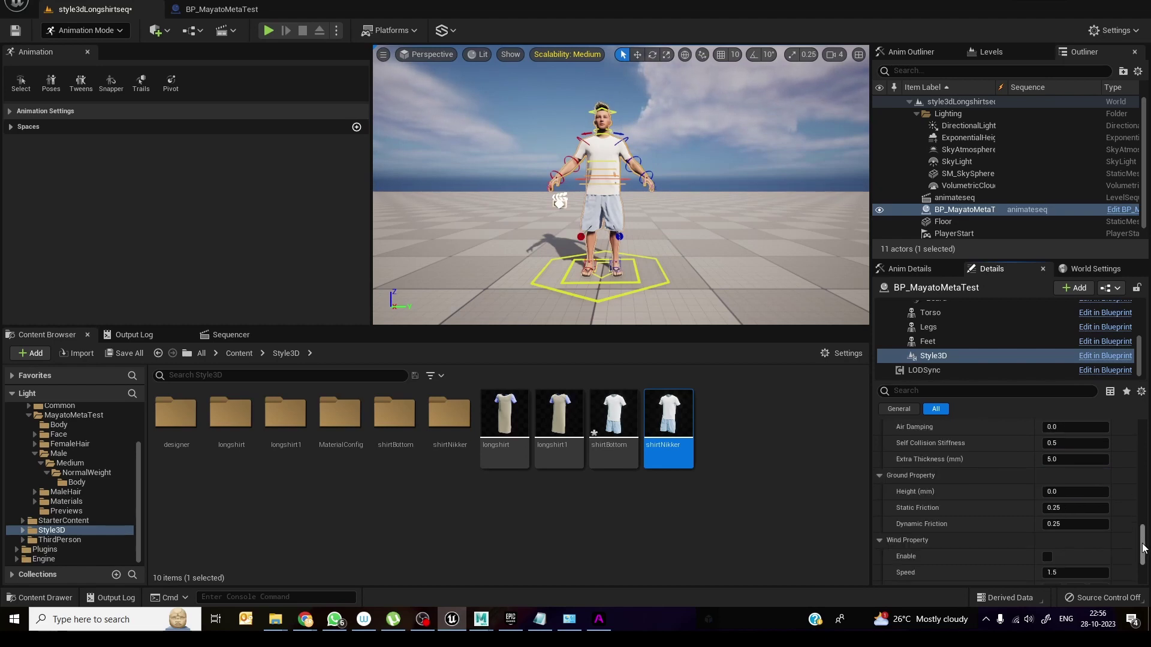
scroll(1143, 547, down, 4)
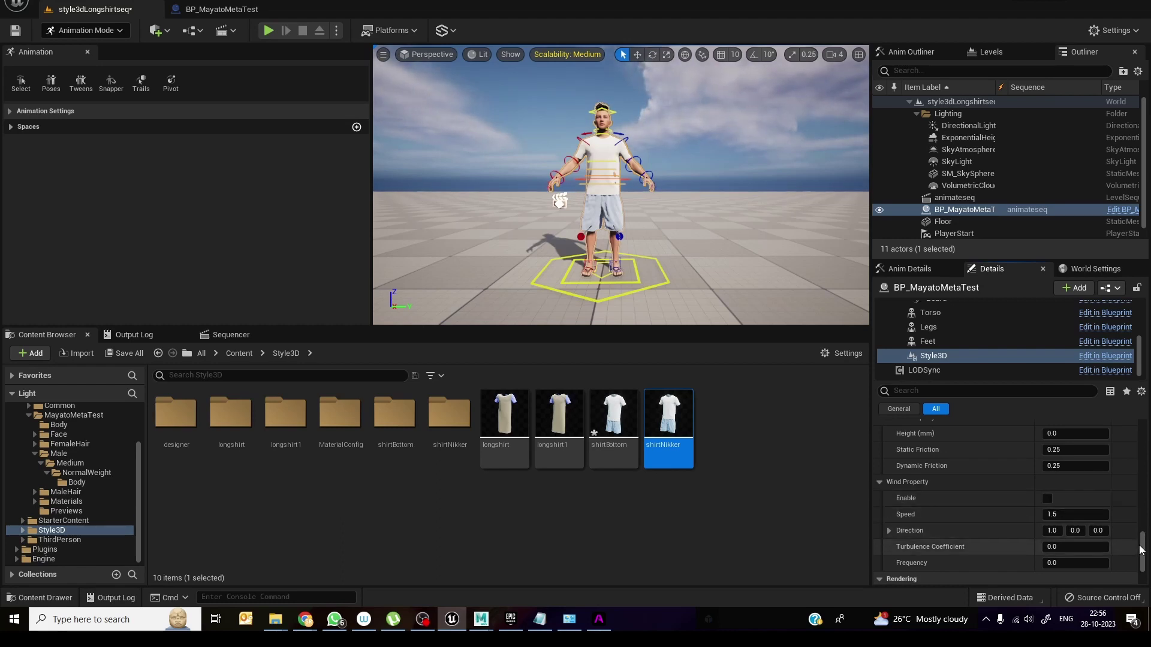
drag(1142, 549, 1144, 469)
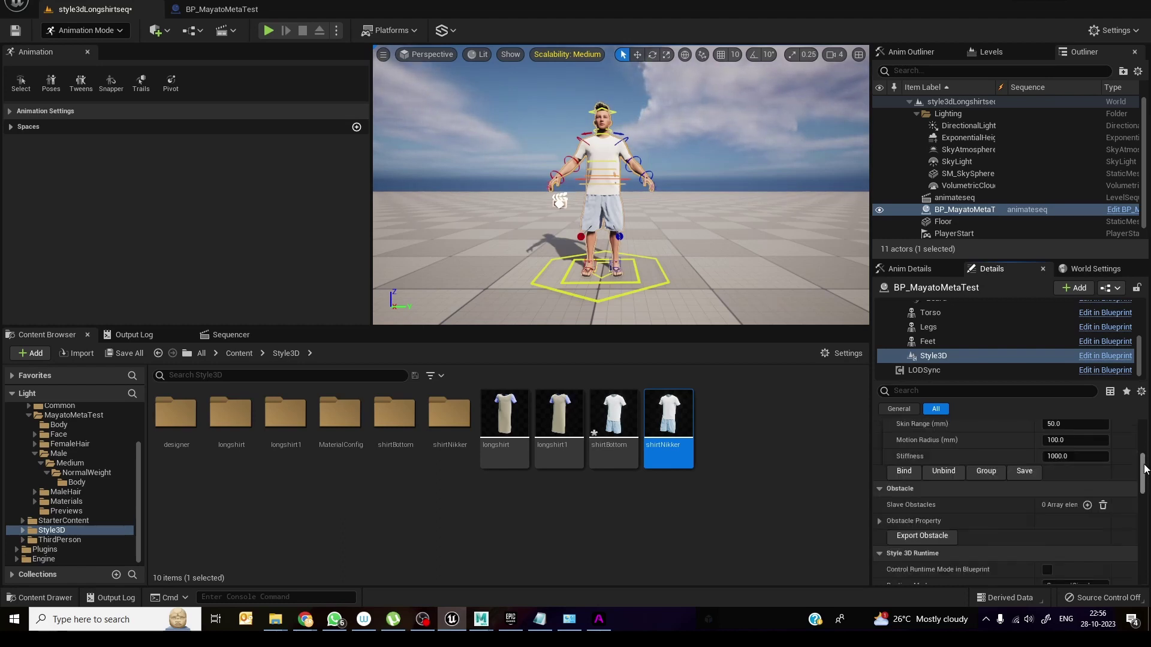
click(513, 514)
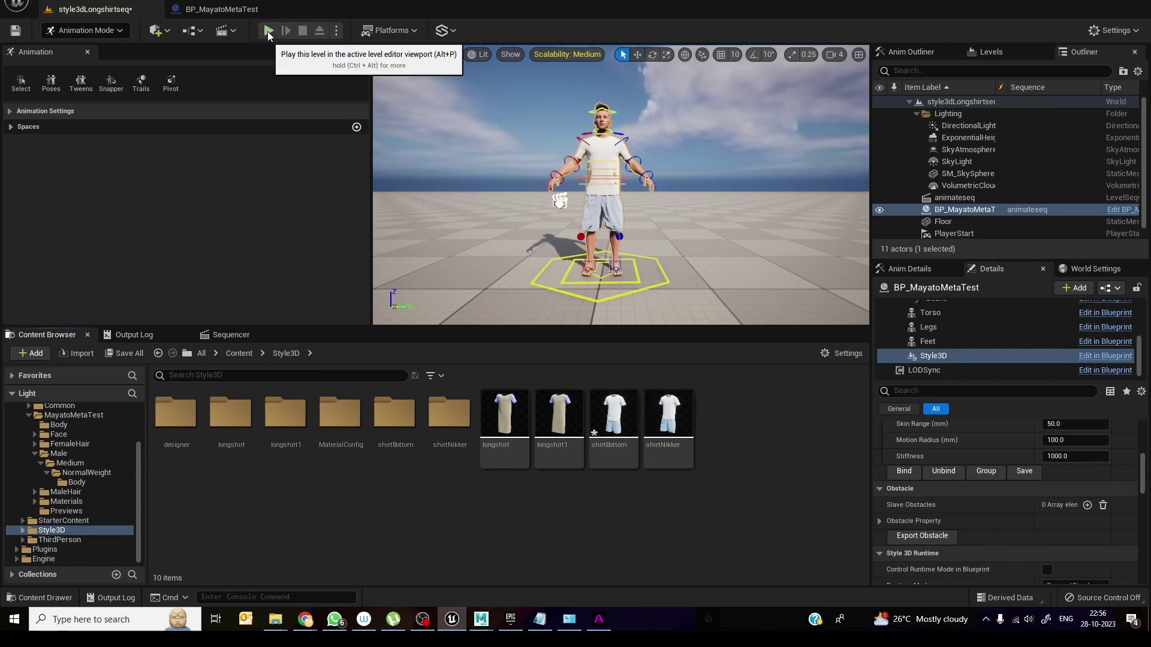
Run the level again, play the sequence from frame 7 to retest the cloth simulation, and stop the run
click(234, 337)
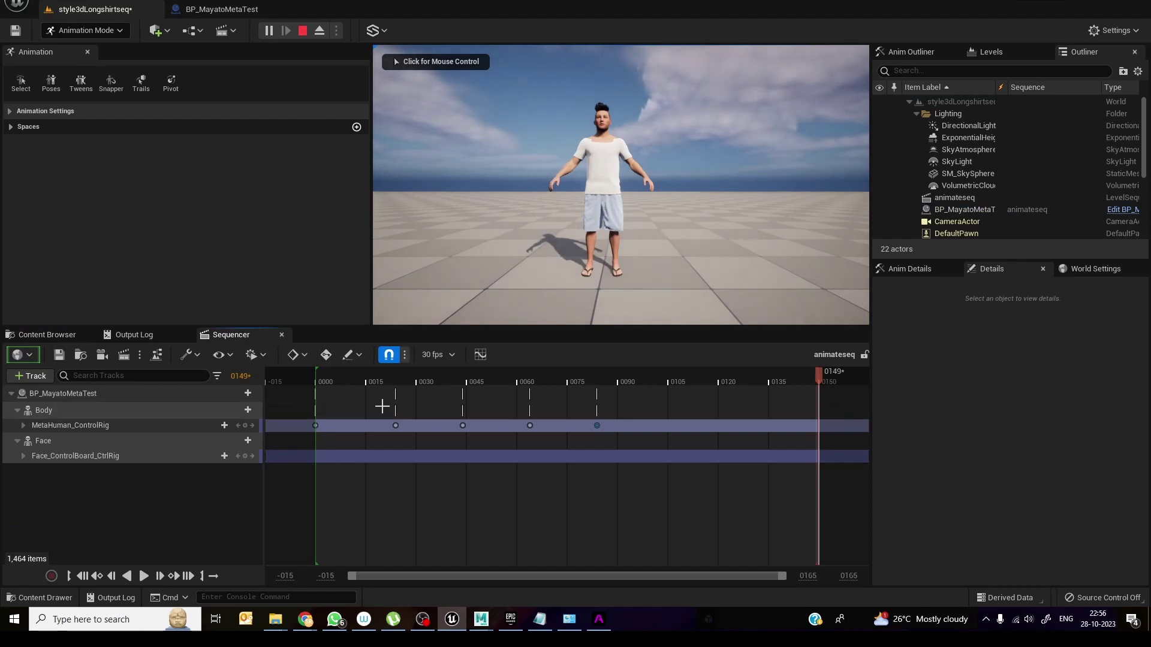
click(339, 376)
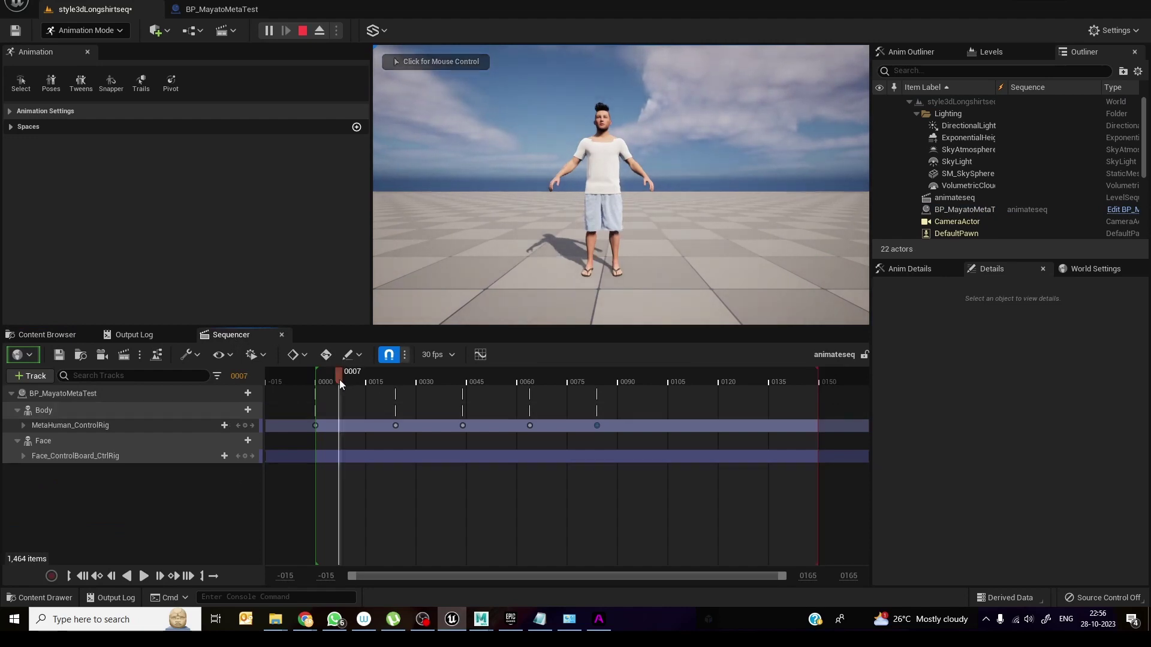
click(145, 576)
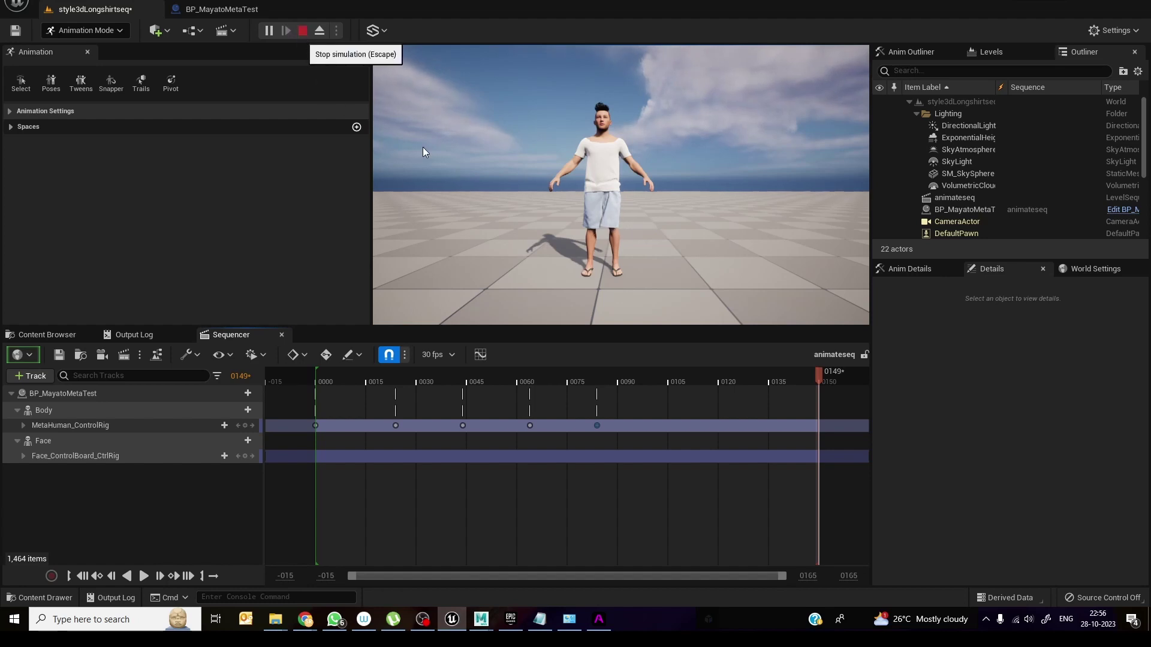
click(302, 31)
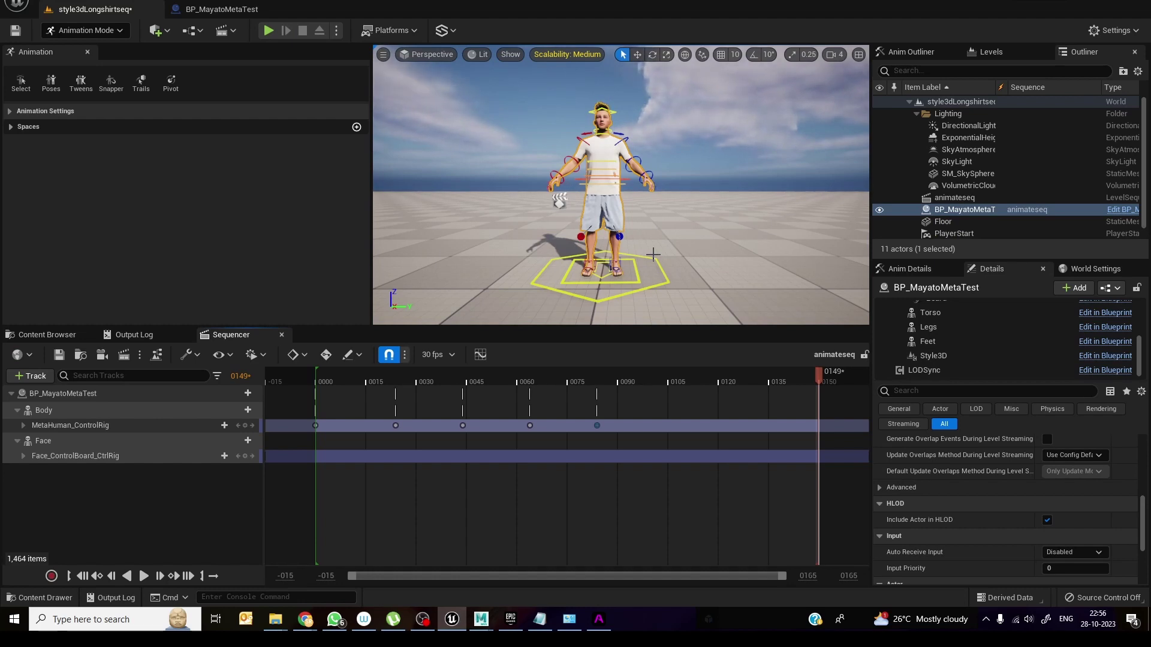
click(187, 9)
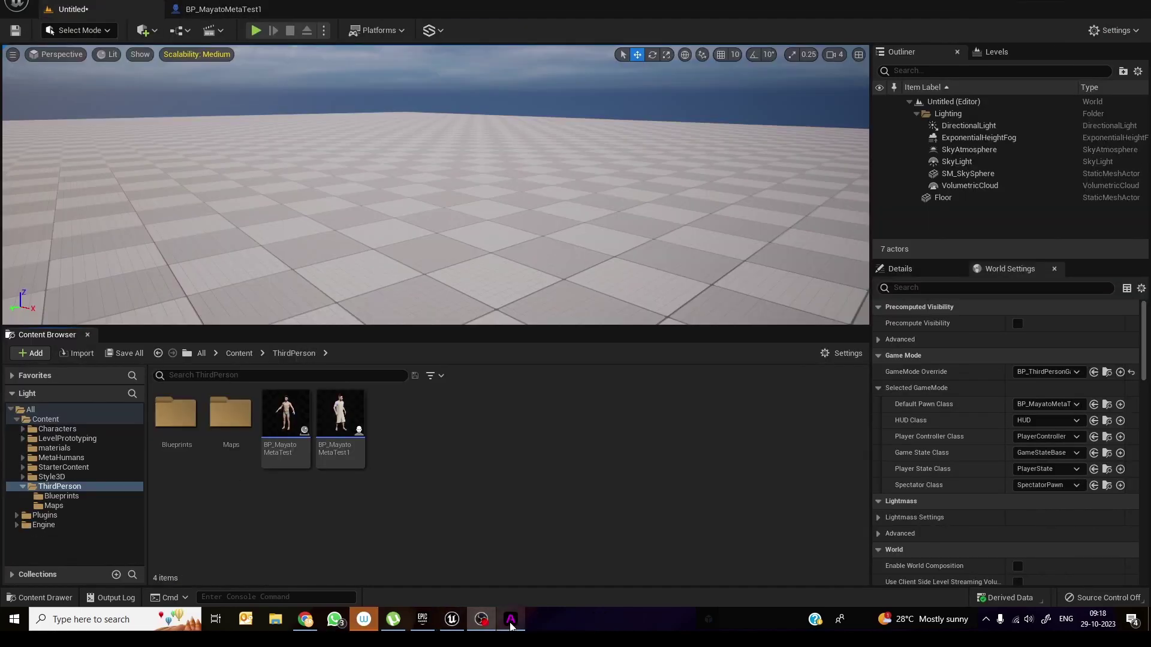
Switch to Style3D Studio and slightly shorten the long shirt's front and back body patterns together by scaling them from the hem
click(511, 623)
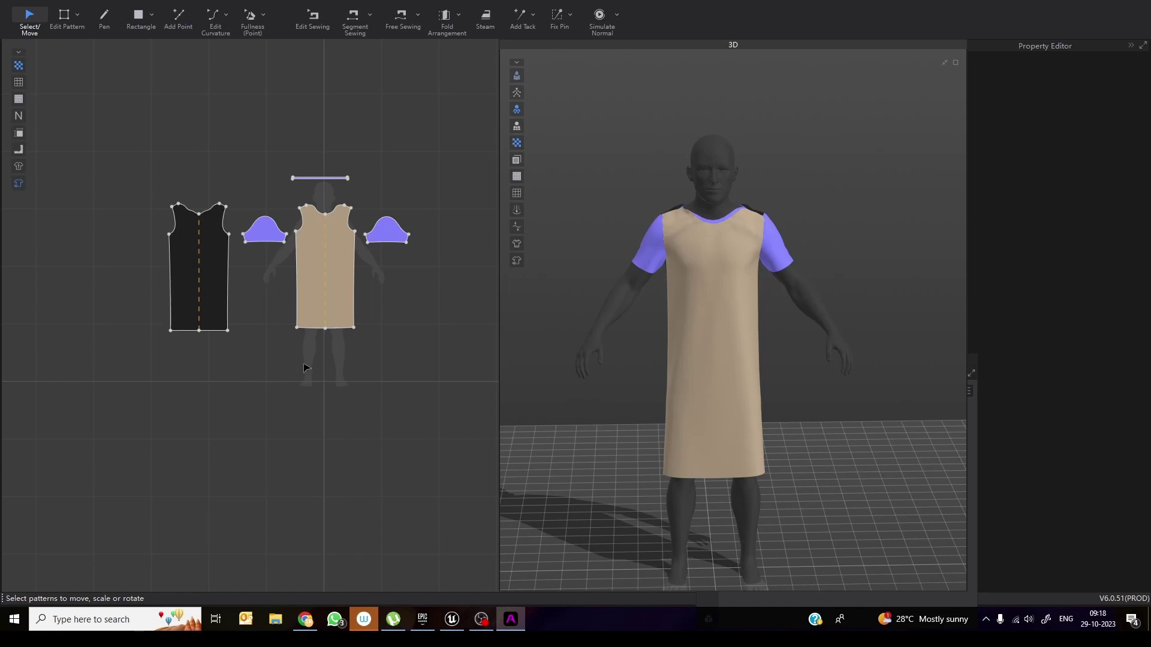
drag(146, 364, 404, 313)
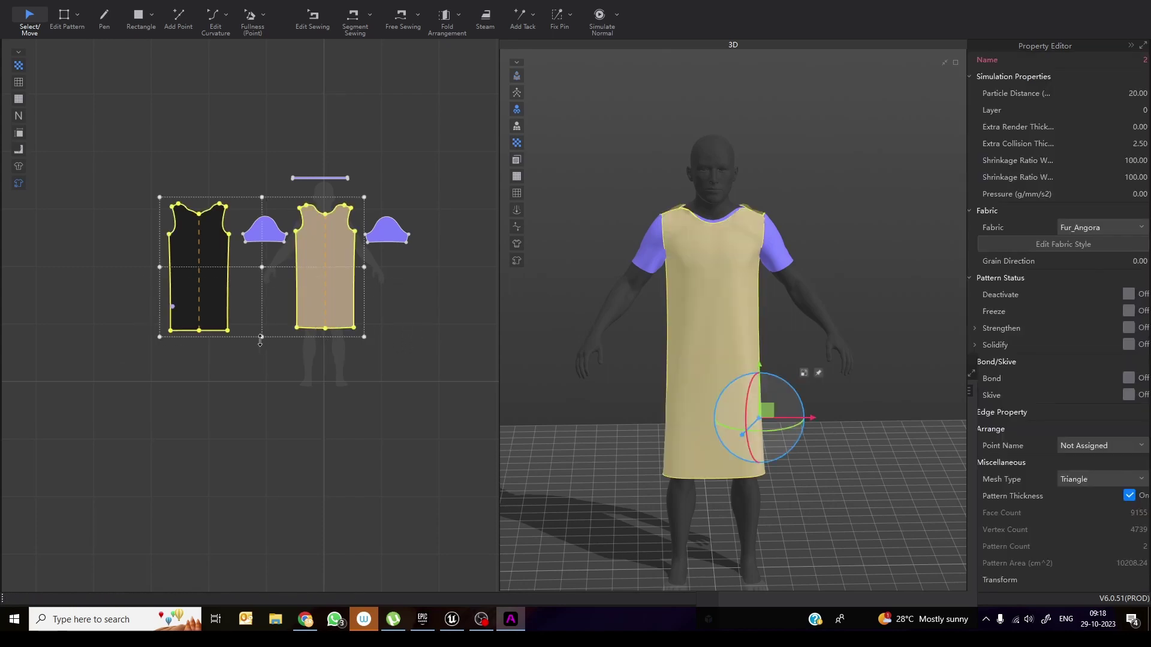
mouse_move(260, 337)
mouse_down()
mouse_move(262, 318)
mouse_move(261, 335)
mouse_up()
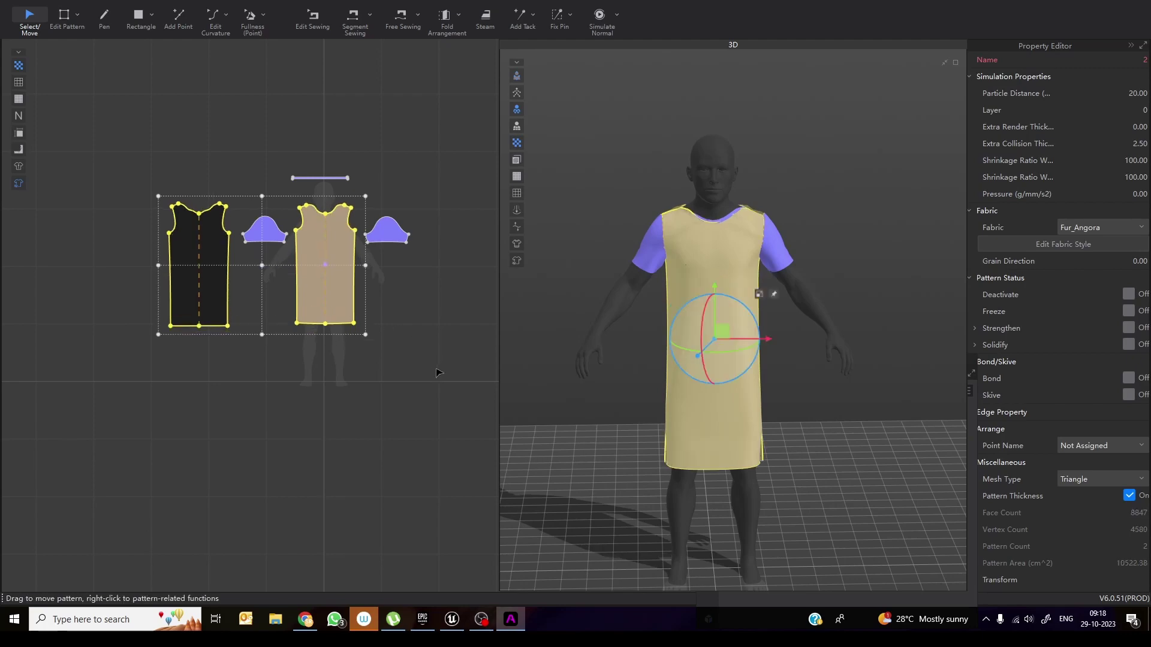
Simulate the shortened long shirt on the avatar, check the drape from the side, stop the simulation and clear the pattern selection
right_drag(873, 393, 839, 390)
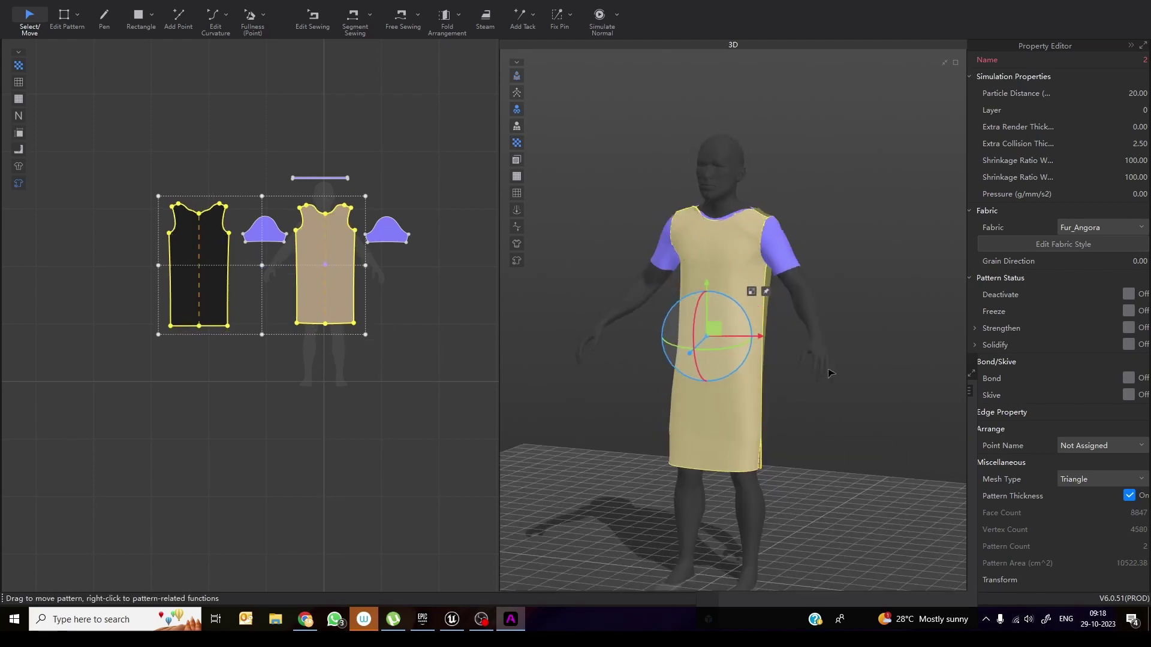
key(space)
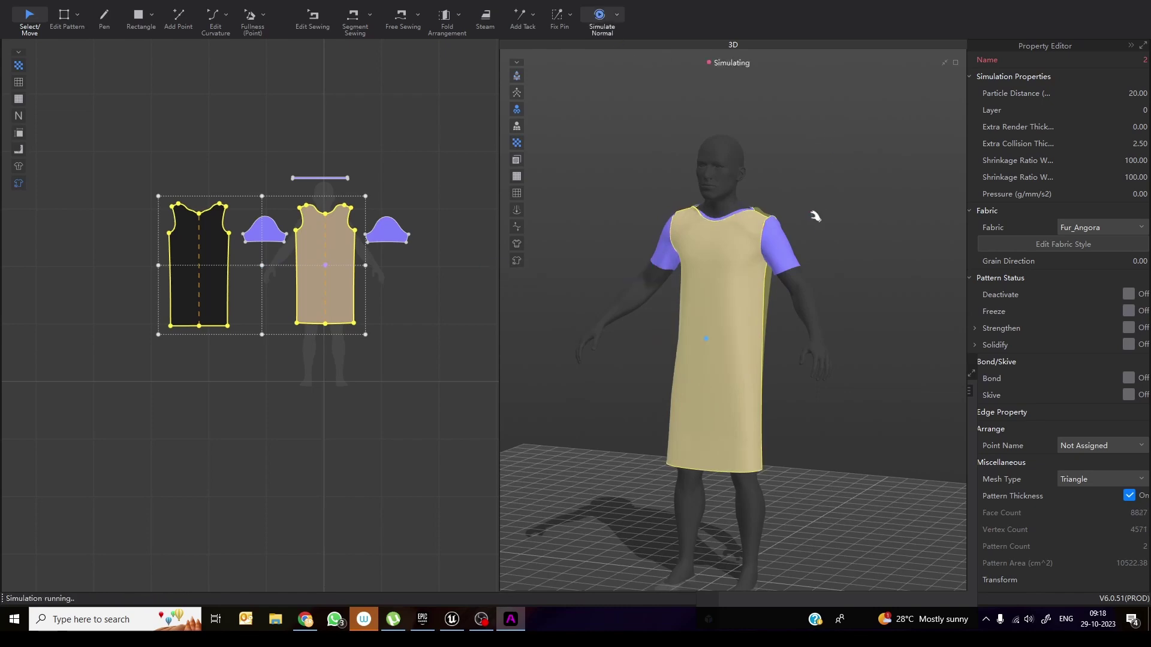
key(6)
right_drag(599, 198, 692, 197)
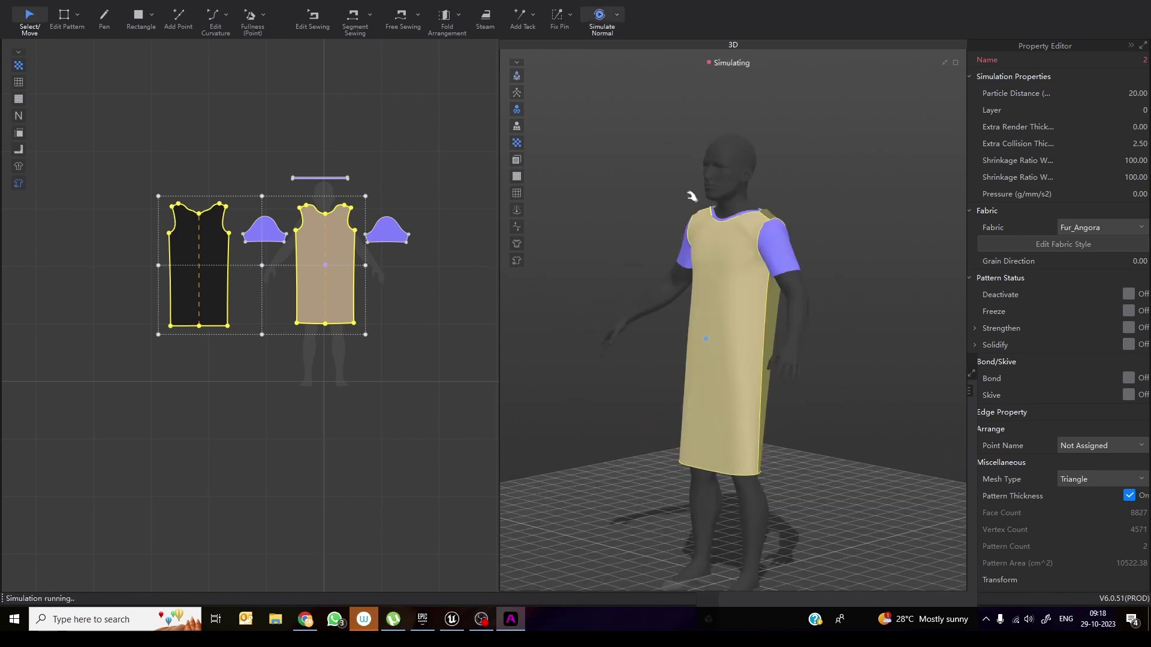
click(599, 17)
click(592, 243)
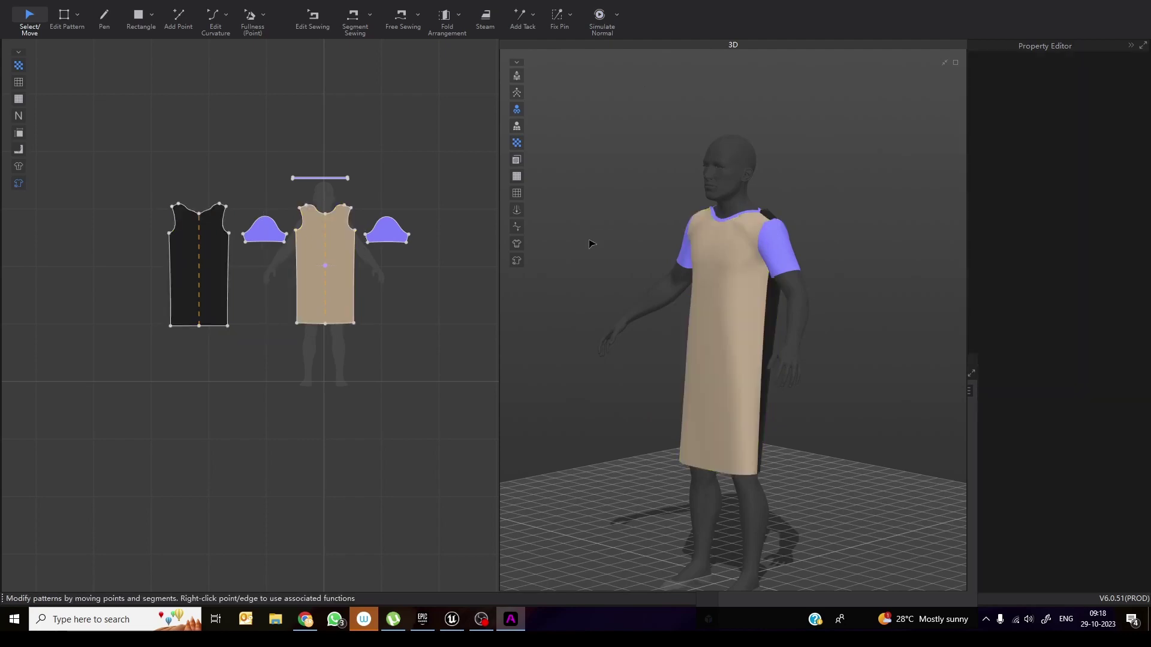
Switch to Unreal Engine and locate the longshirt1 garment asset in the Style3D content folder
click(452, 619)
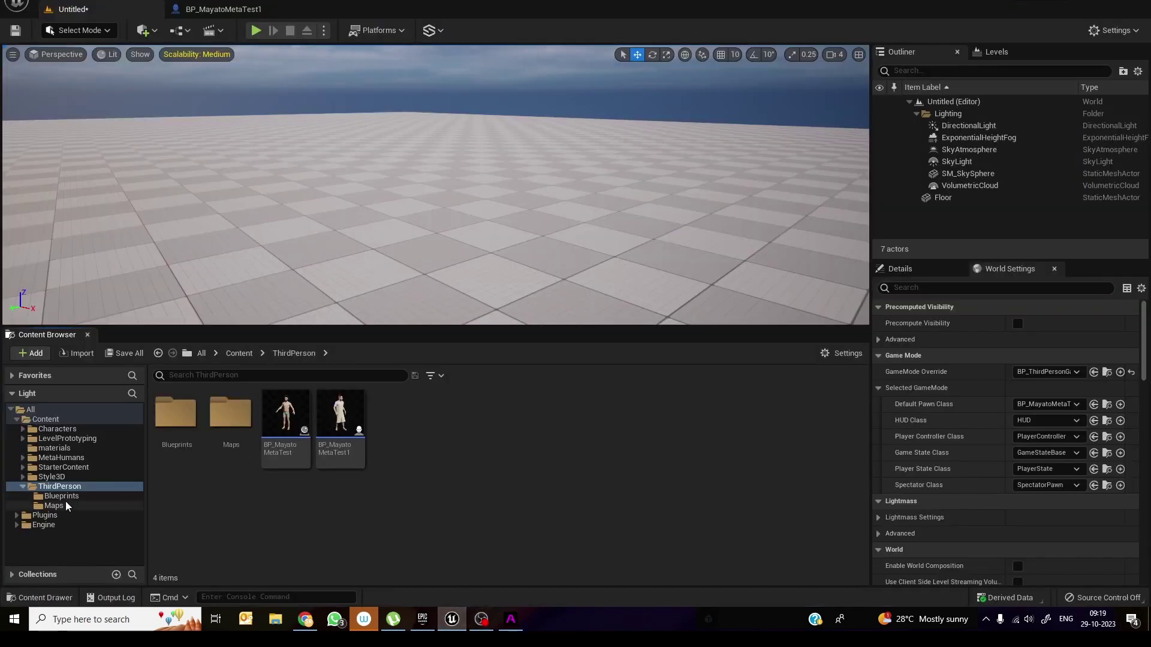
click(53, 477)
click(560, 420)
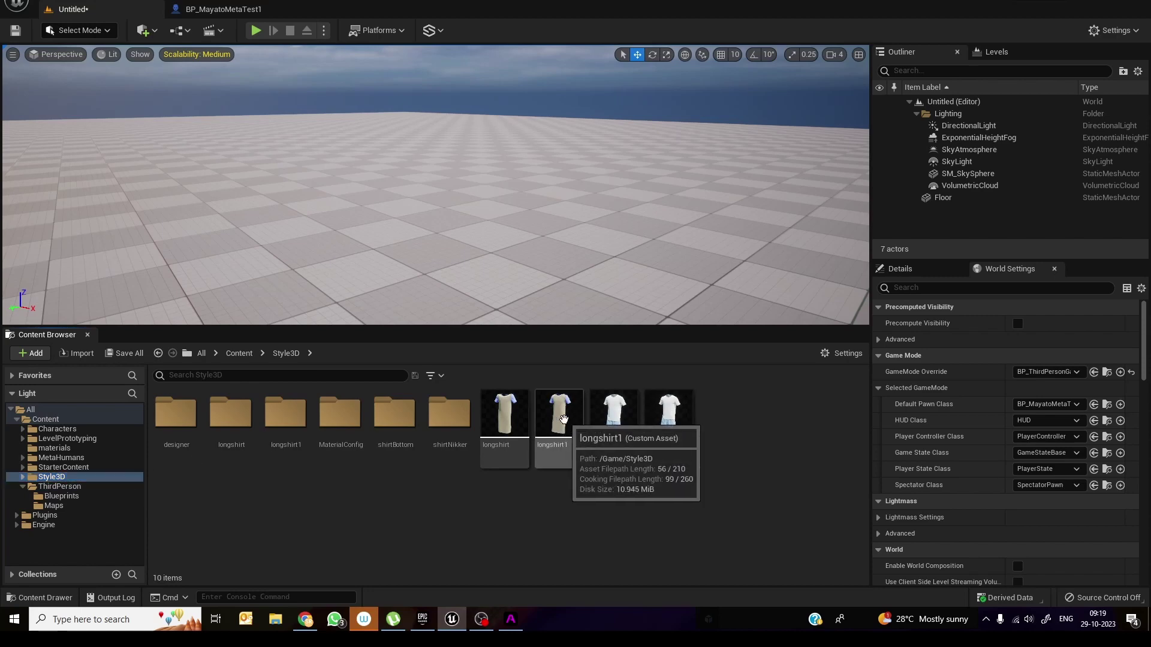
click(562, 418)
click(544, 521)
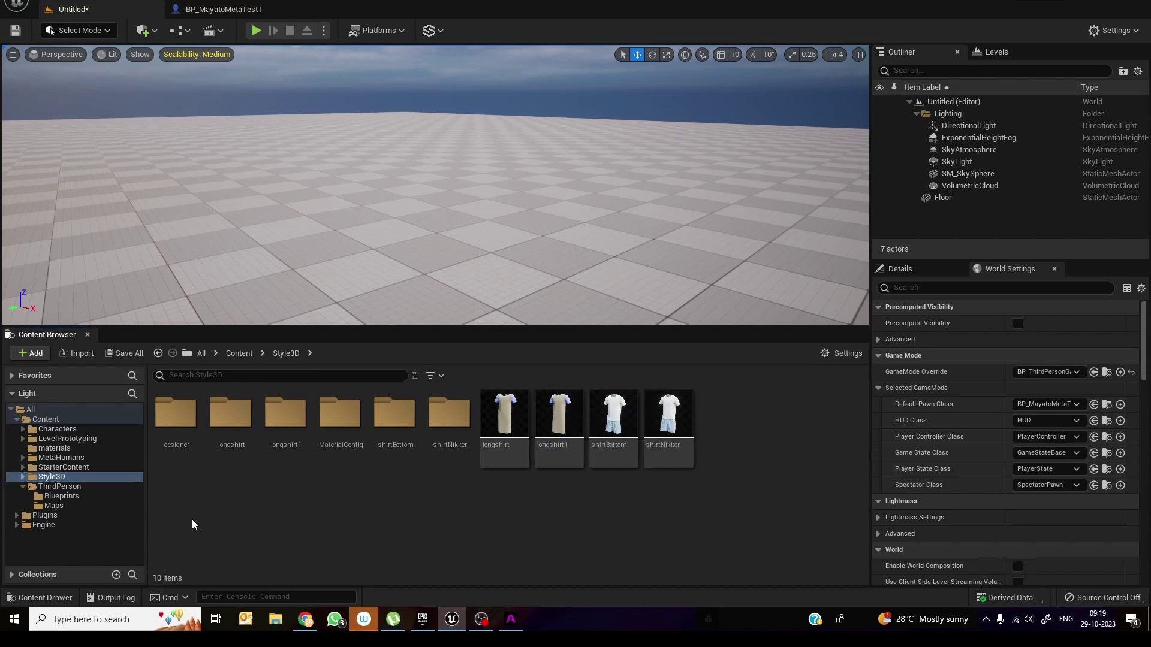
In the BP_MayatoMetaTest1 blueprint, examine the Style3D component's Meta Data Asset choices and keep longshirt1
click(226, 10)
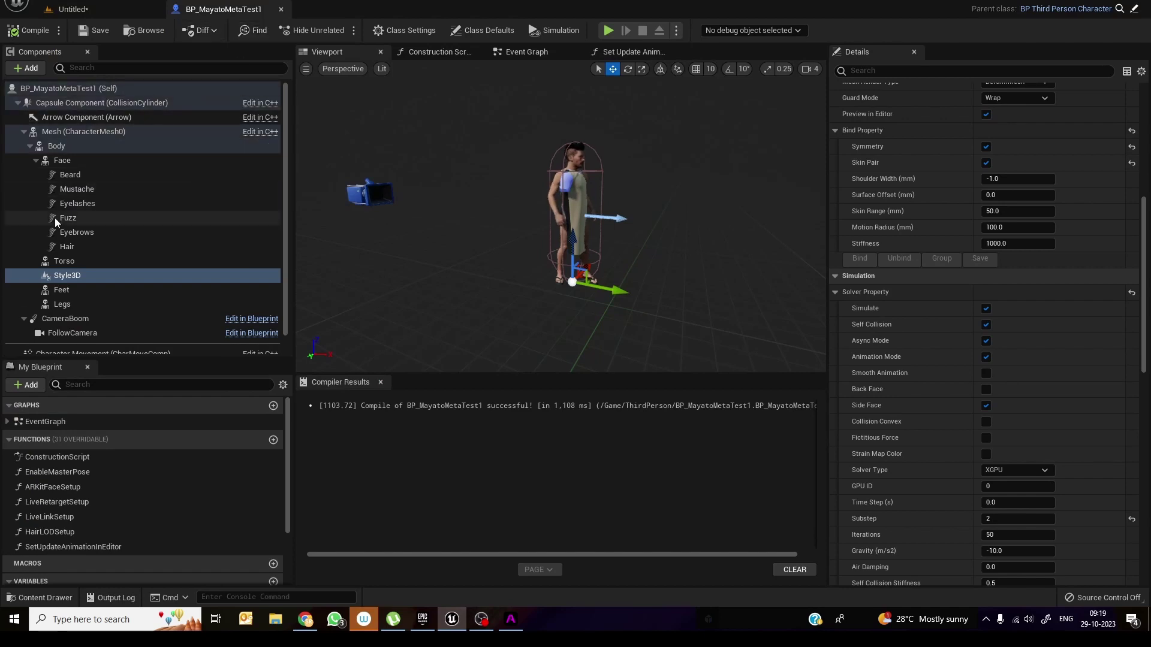
click(62, 290)
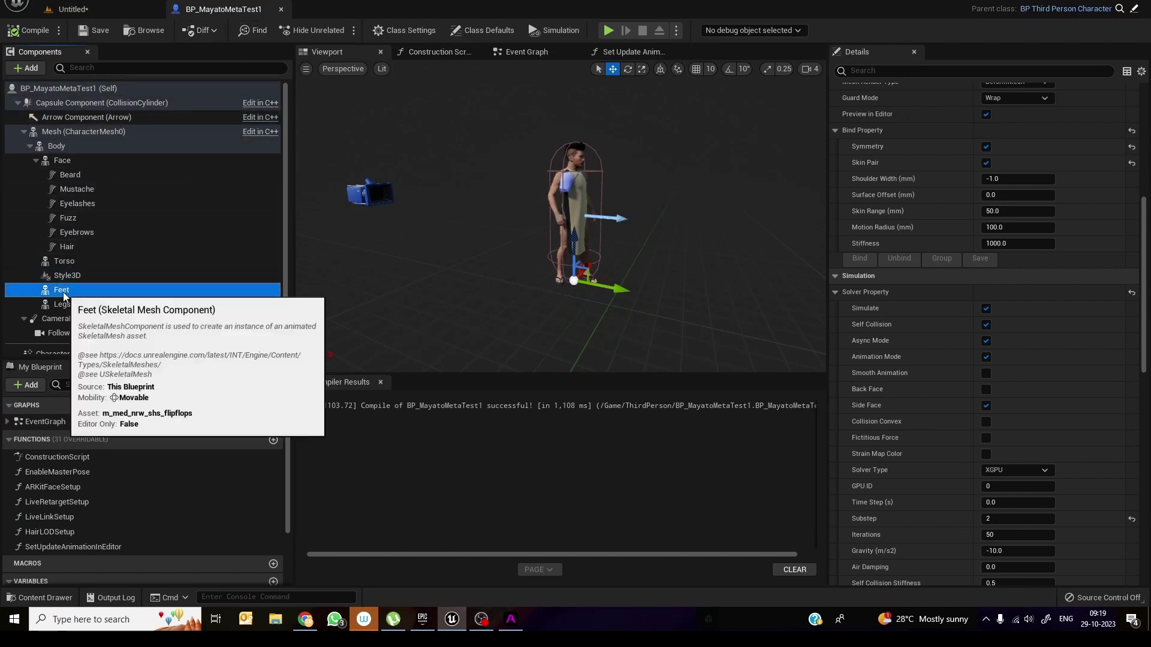
click(62, 276)
scroll(1047, 438, up, 2)
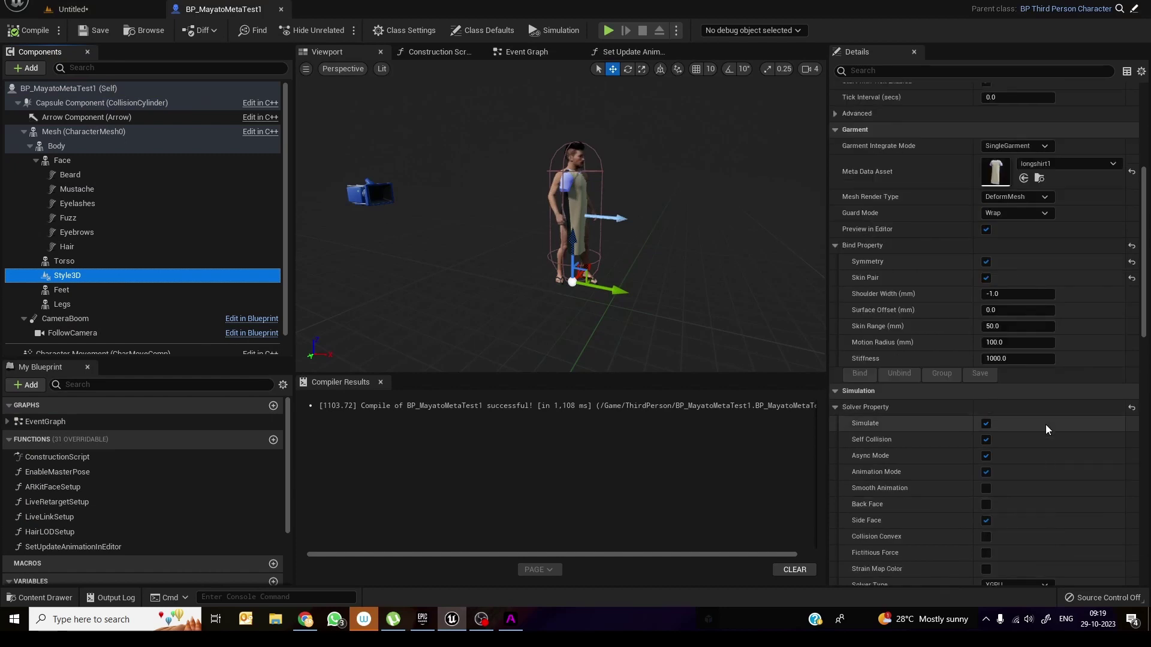
scroll(1046, 425, up, 4)
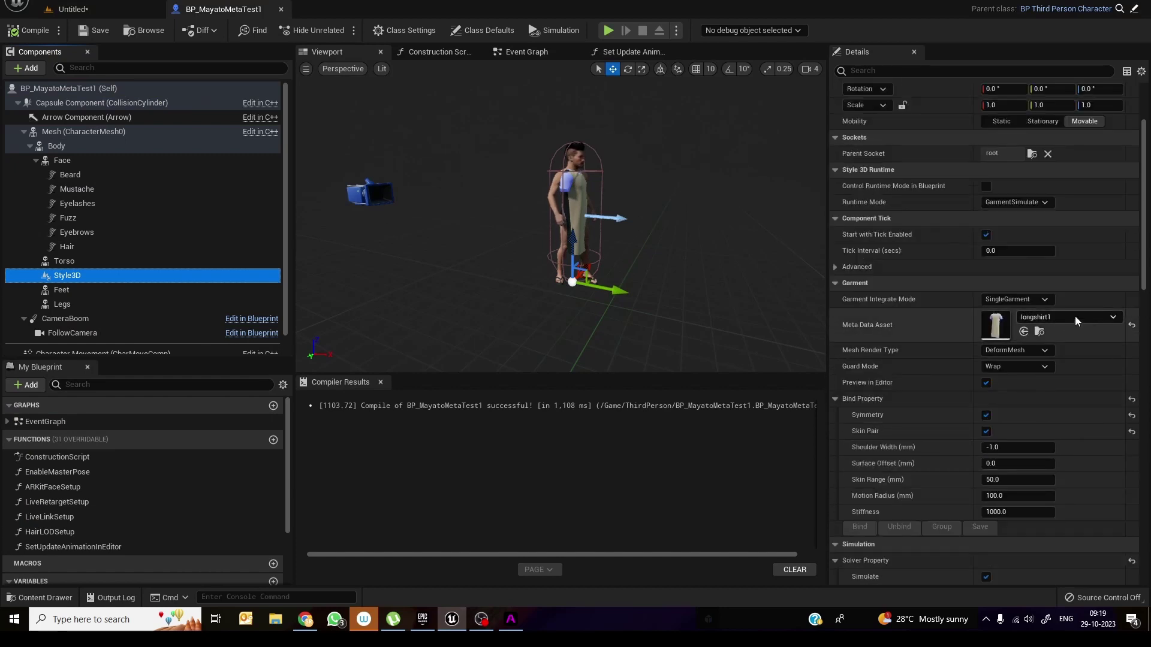
click(1102, 318)
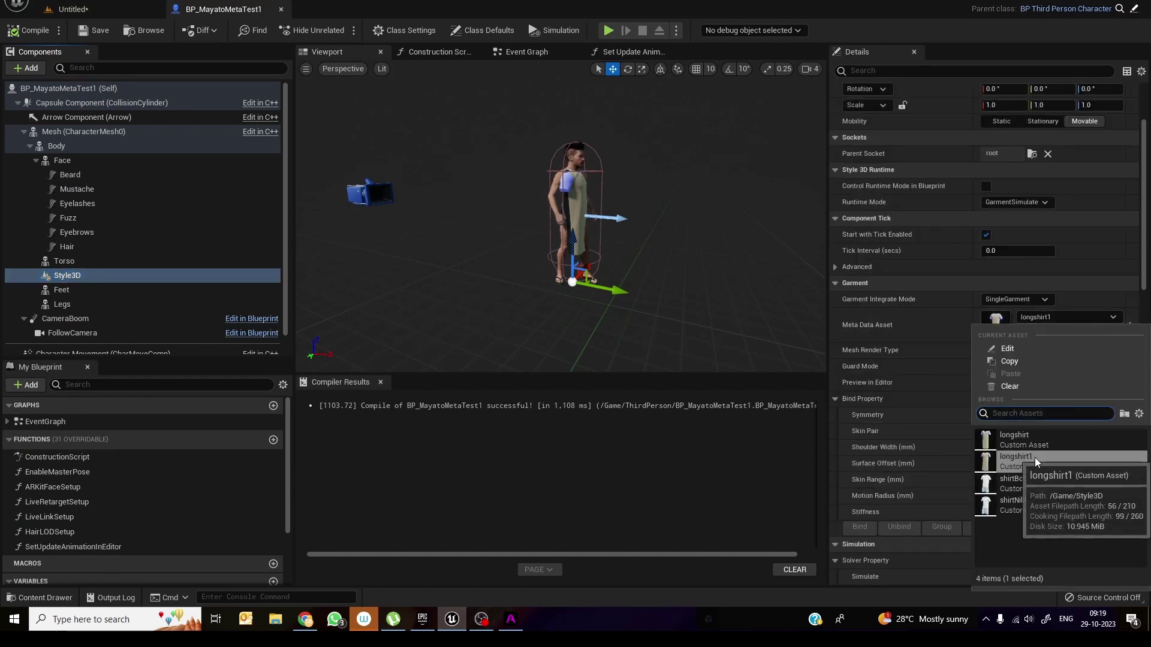
click(753, 327)
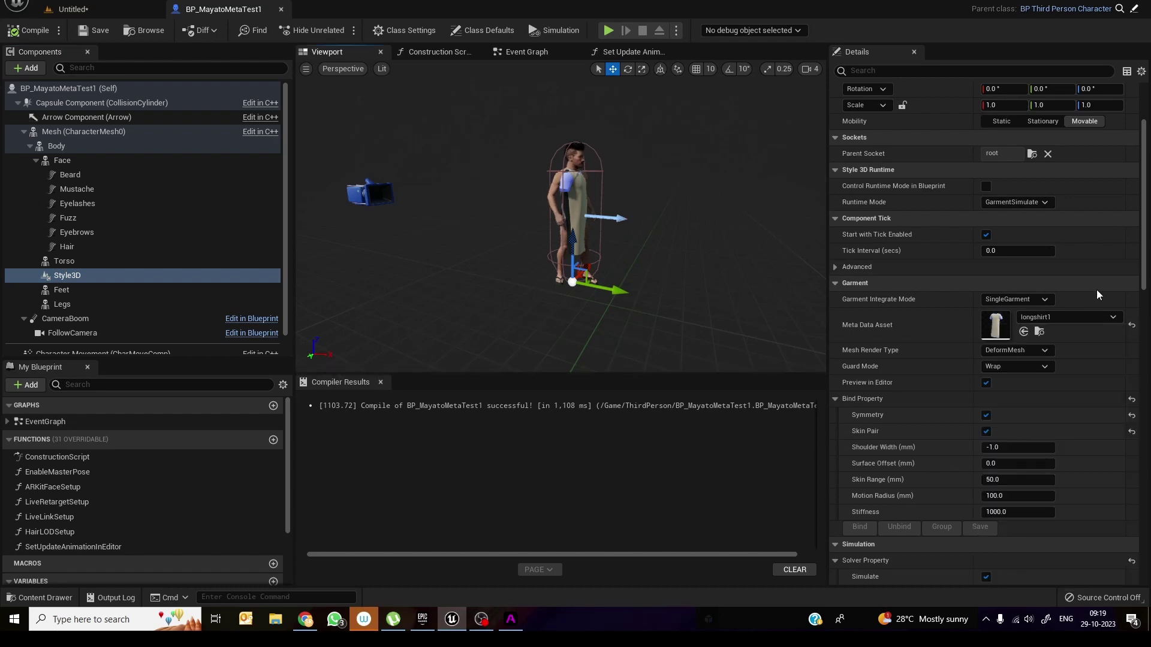
Review the Style3D component's runtime, bind and solver properties and compile the BP_MayatoMetaTest1 blueprint
scroll(1098, 295, up, 3)
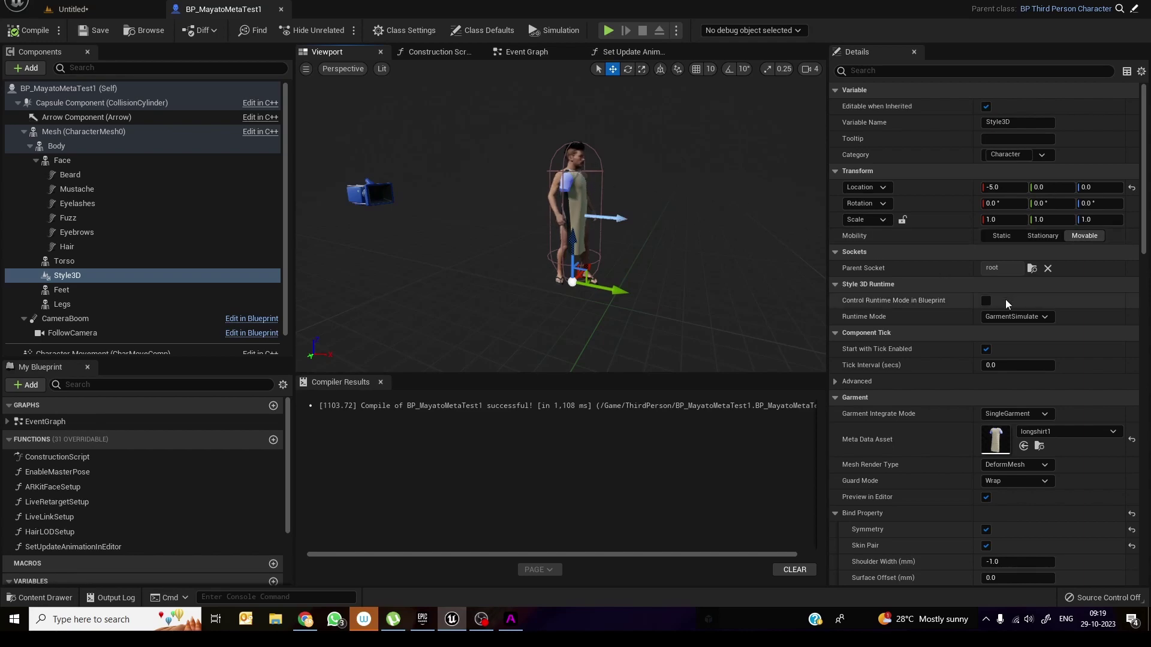
scroll(1064, 403, down, 5)
scroll(1064, 403, down, 3)
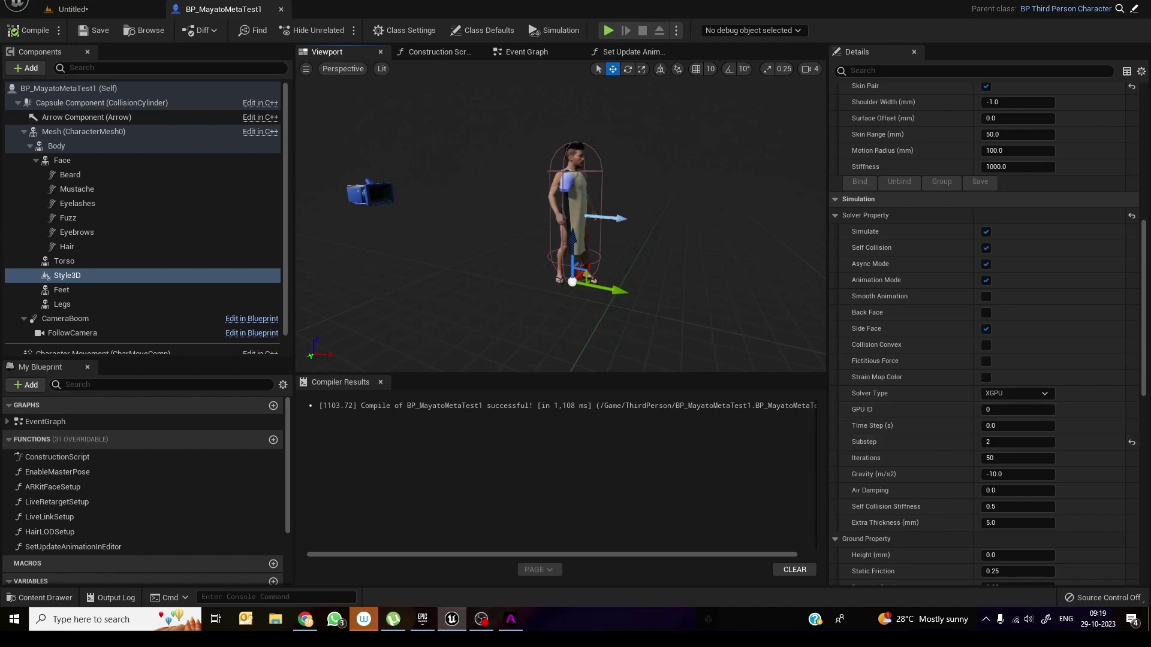
click(45, 33)
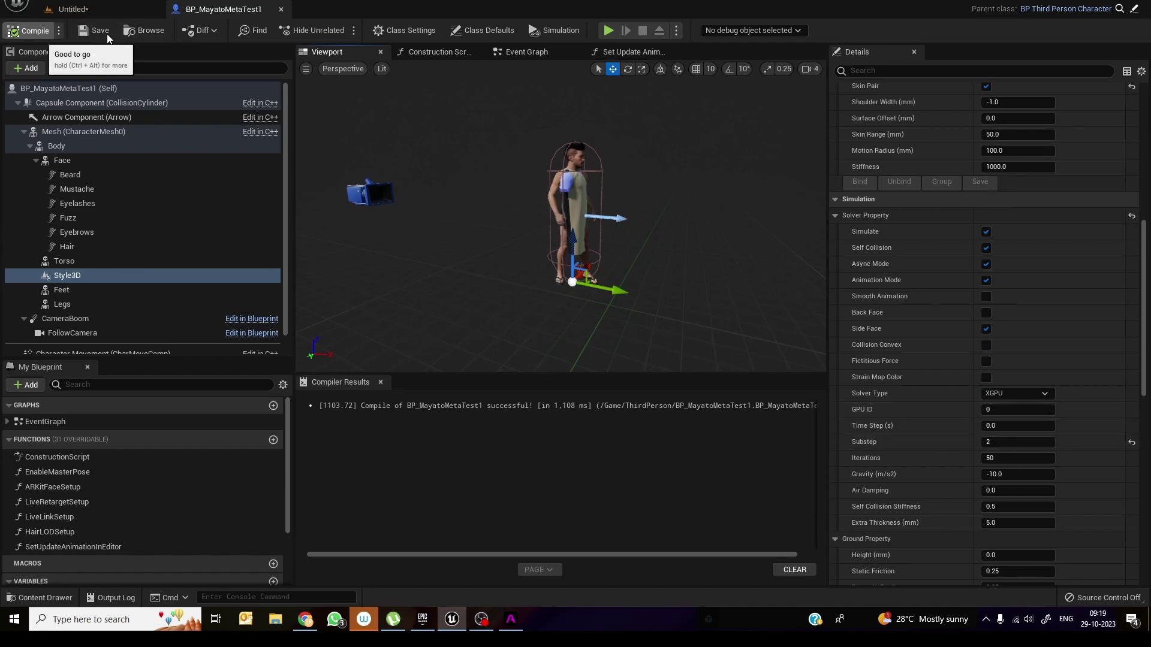
Locate BP_ThirdPersonGameMode in the ThirdPerson Blueprints folder, play the untitled level to test the shirt on the playable character, and stop the run
click(101, 11)
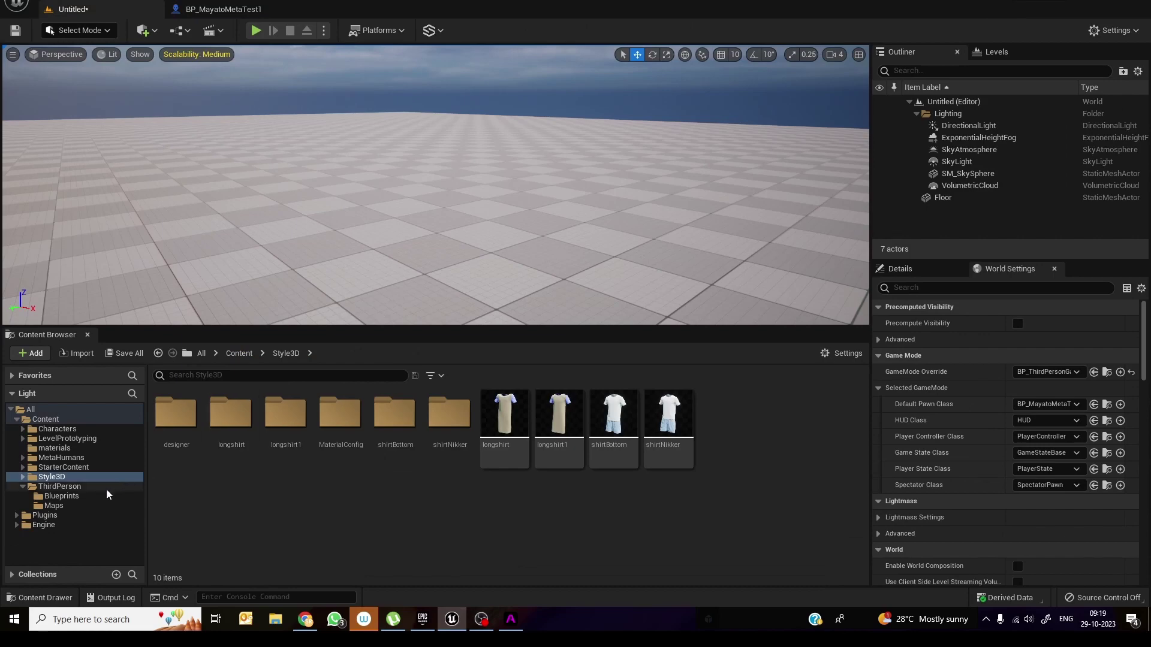
click(62, 496)
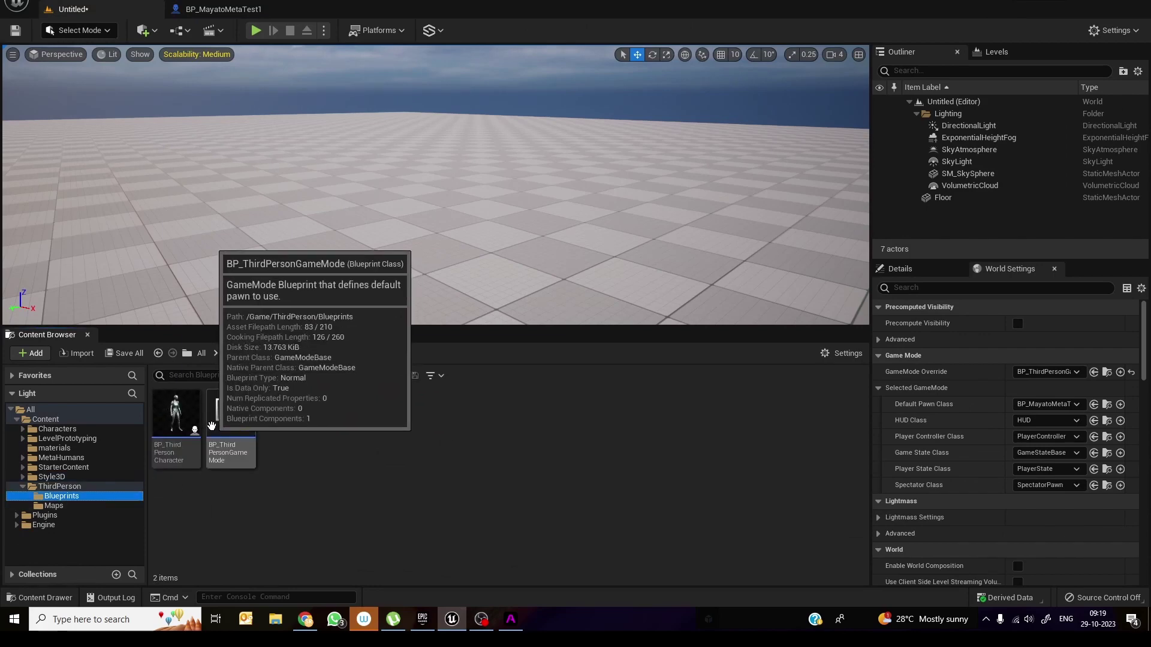
click(232, 420)
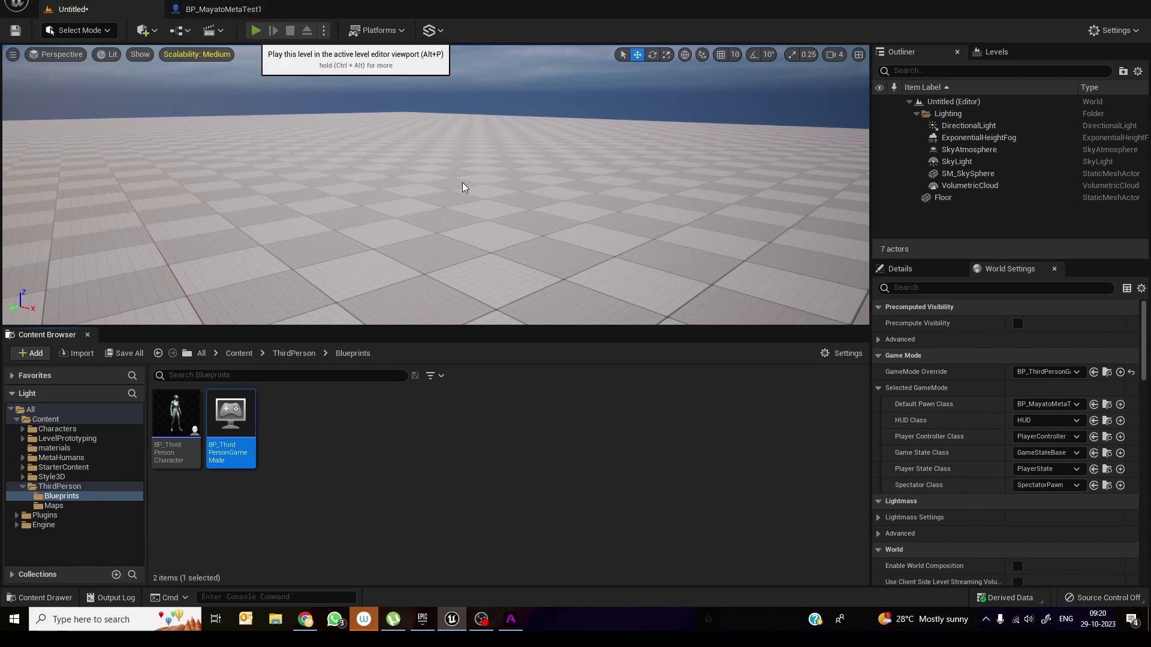
key(alt+p)
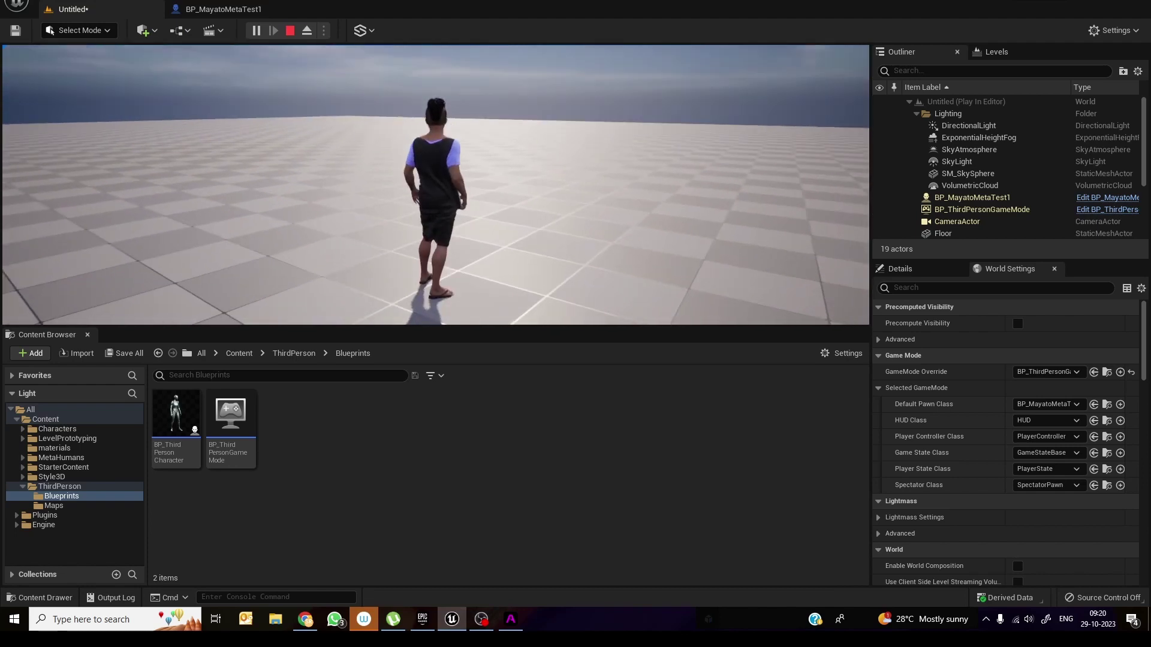
key(Escape)
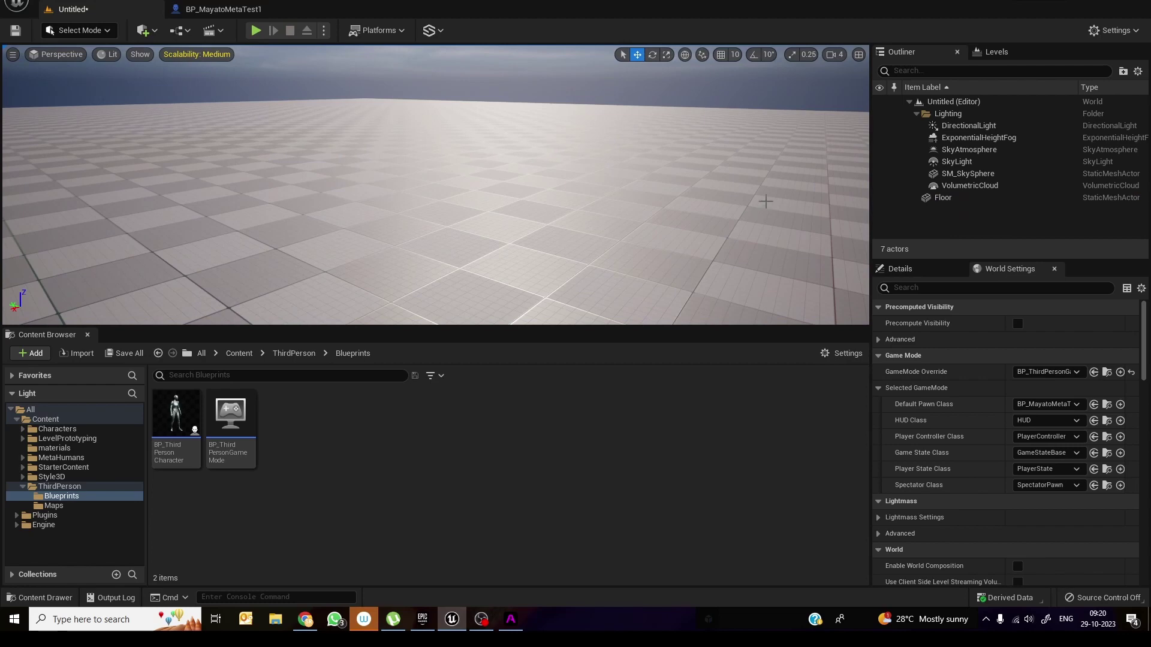
Open the engine scalability settings for the level editor
click(1114, 29)
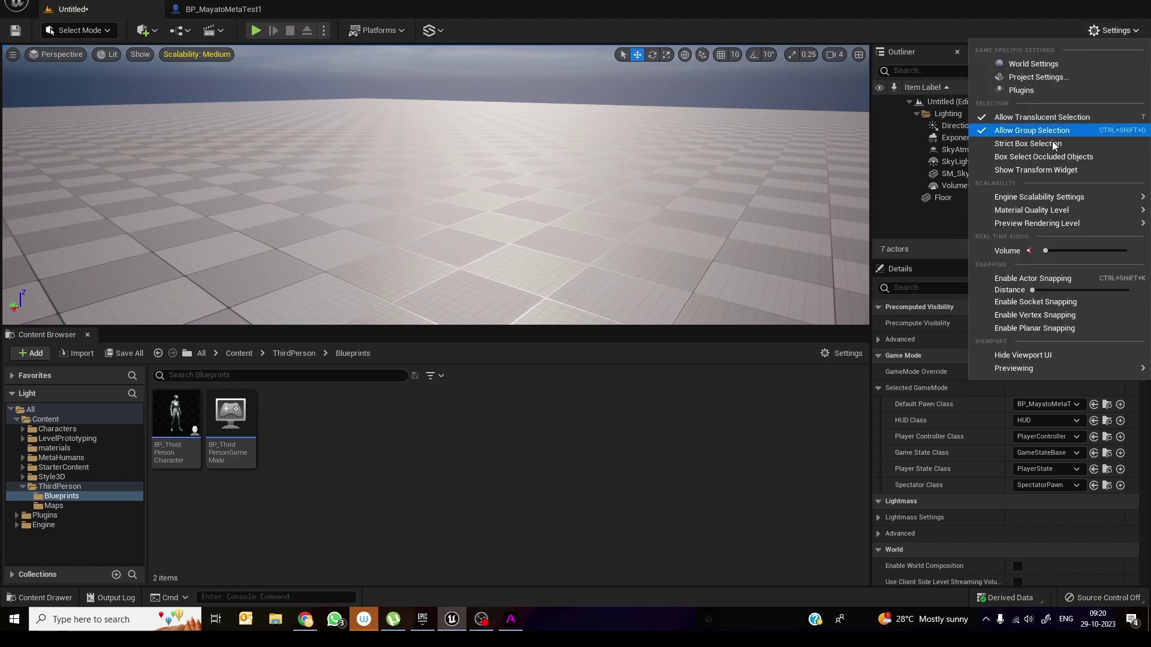
mouse_move(1044, 203)
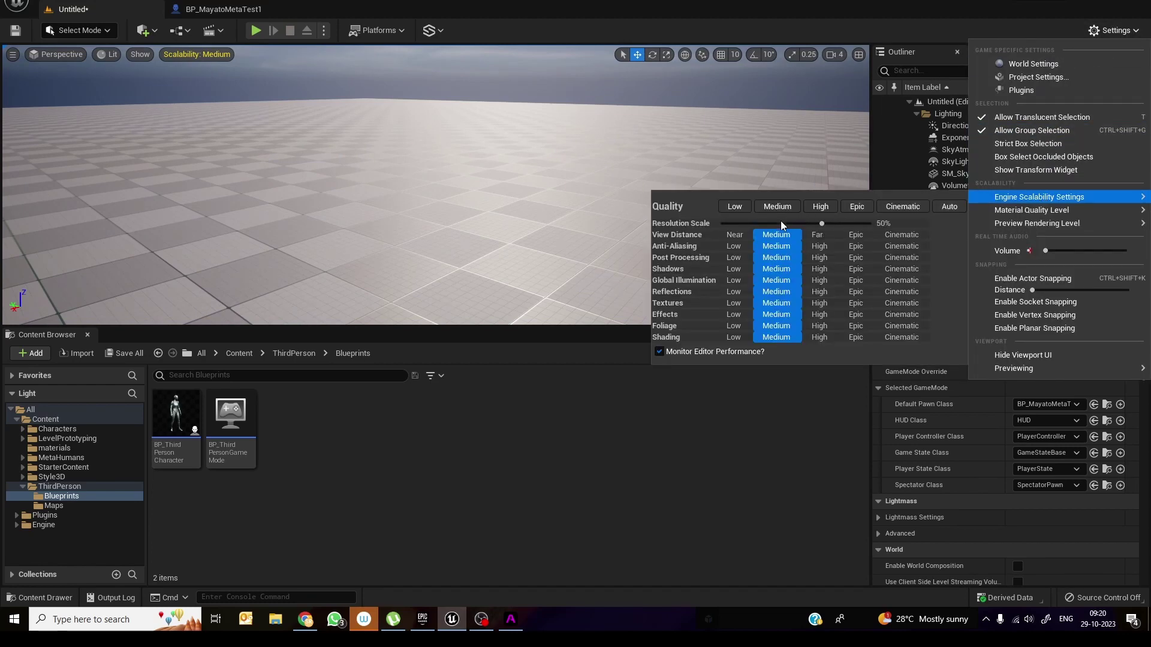